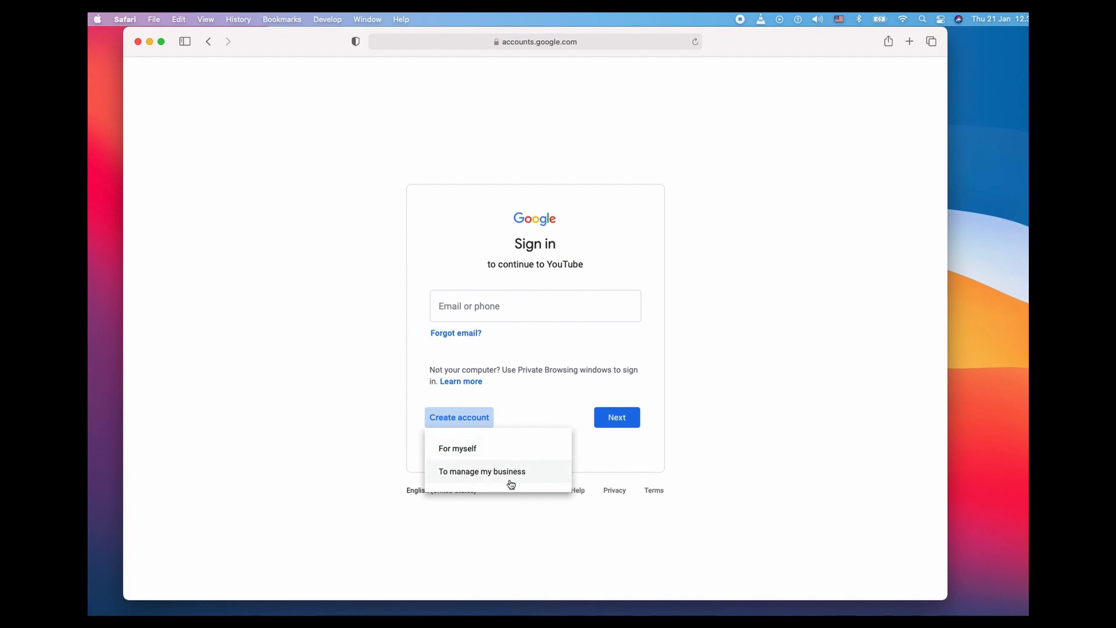
Step: Fill in and submit a new personal Google account form, declining to save the password
left_click(554, 400)
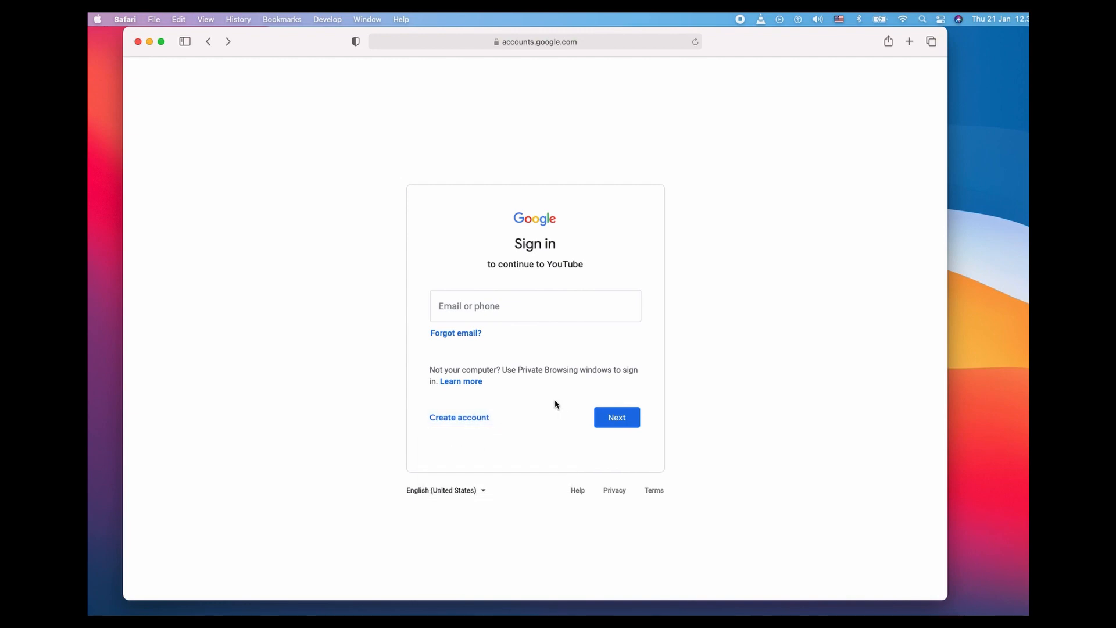
left_click(475, 424)
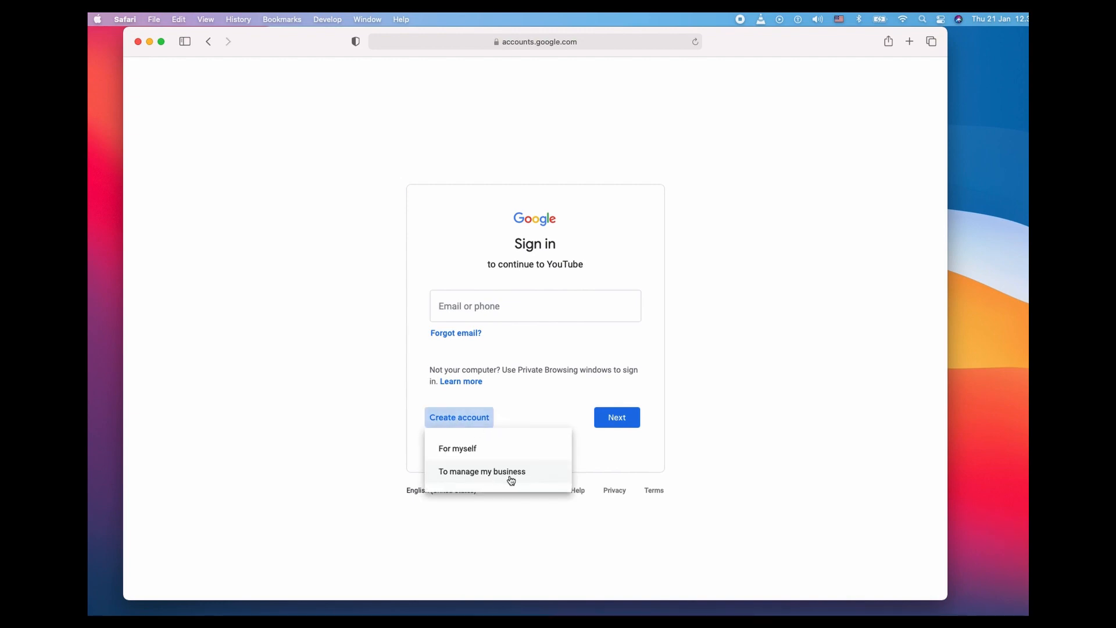
left_click(476, 456)
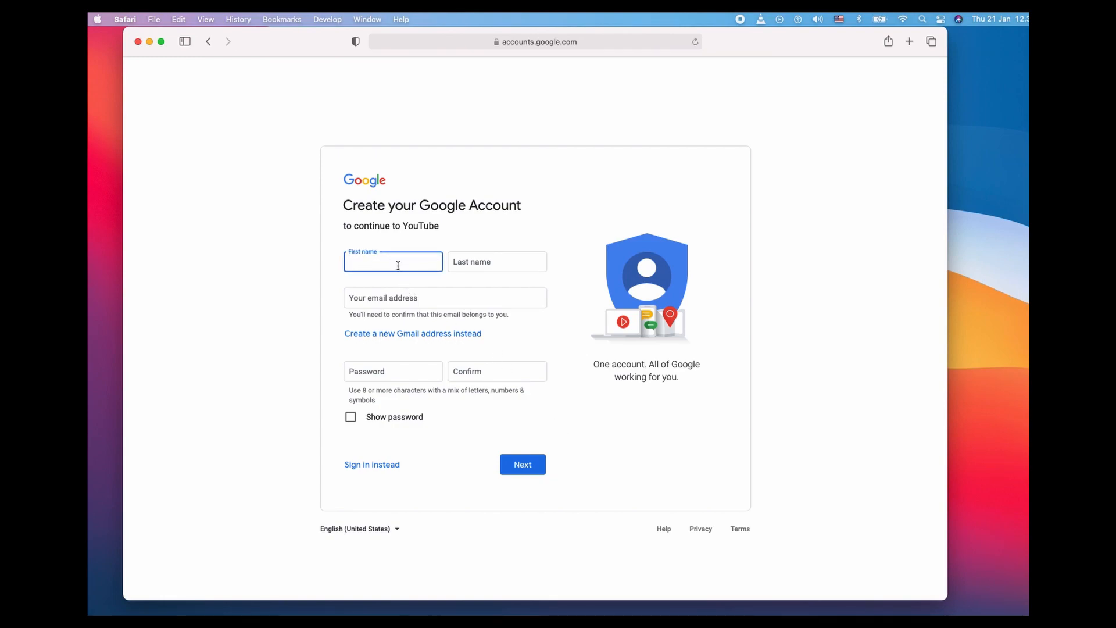
left_click(428, 297)
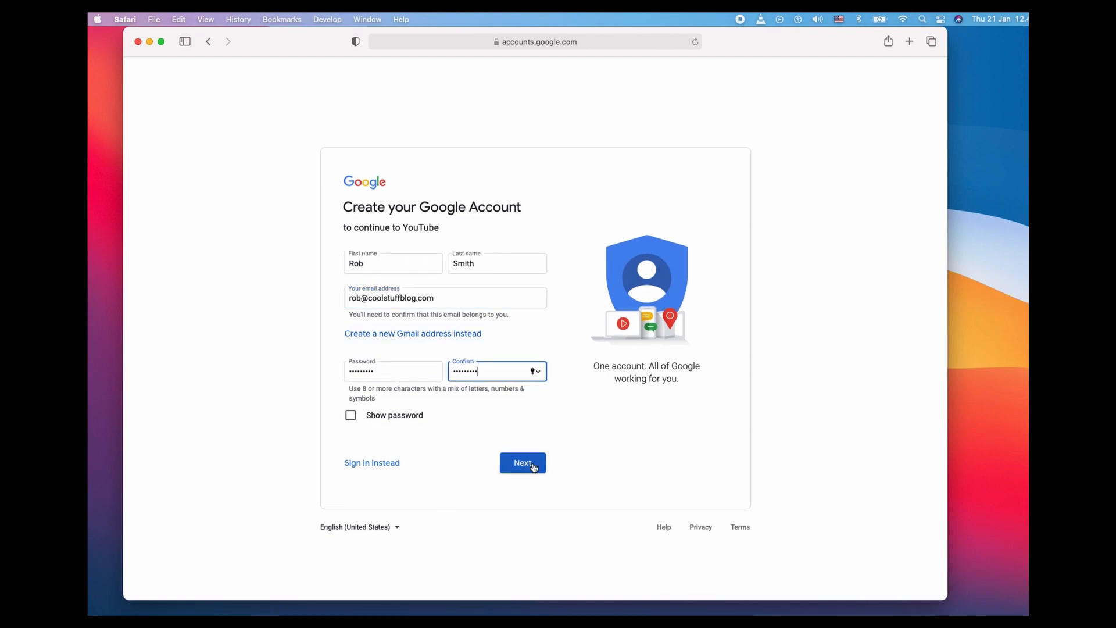
left_click(534, 467)
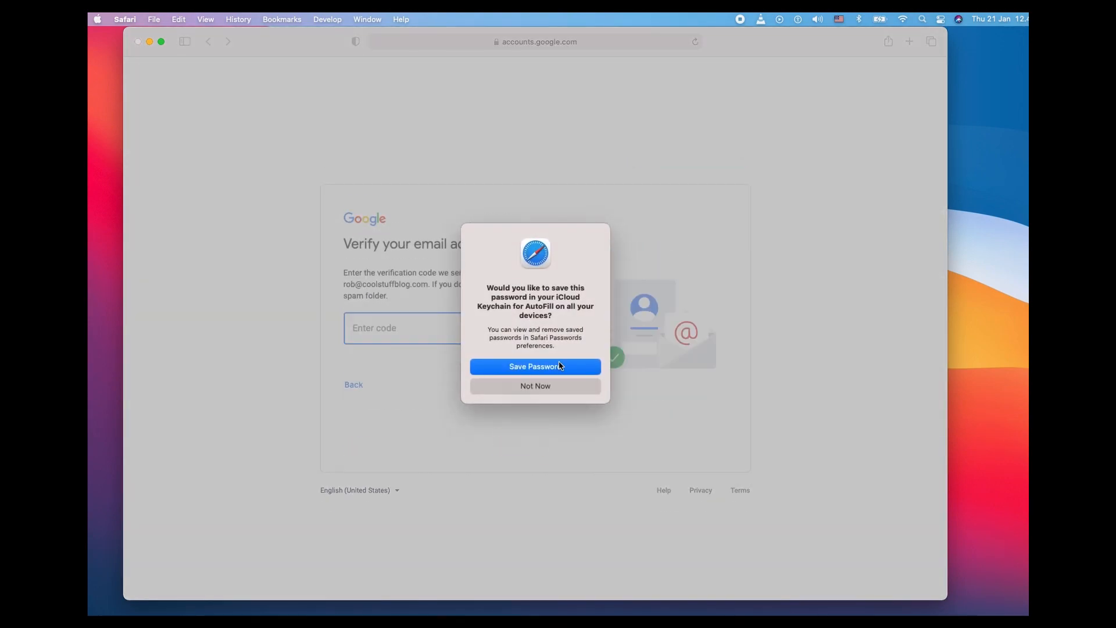
left_click(570, 385)
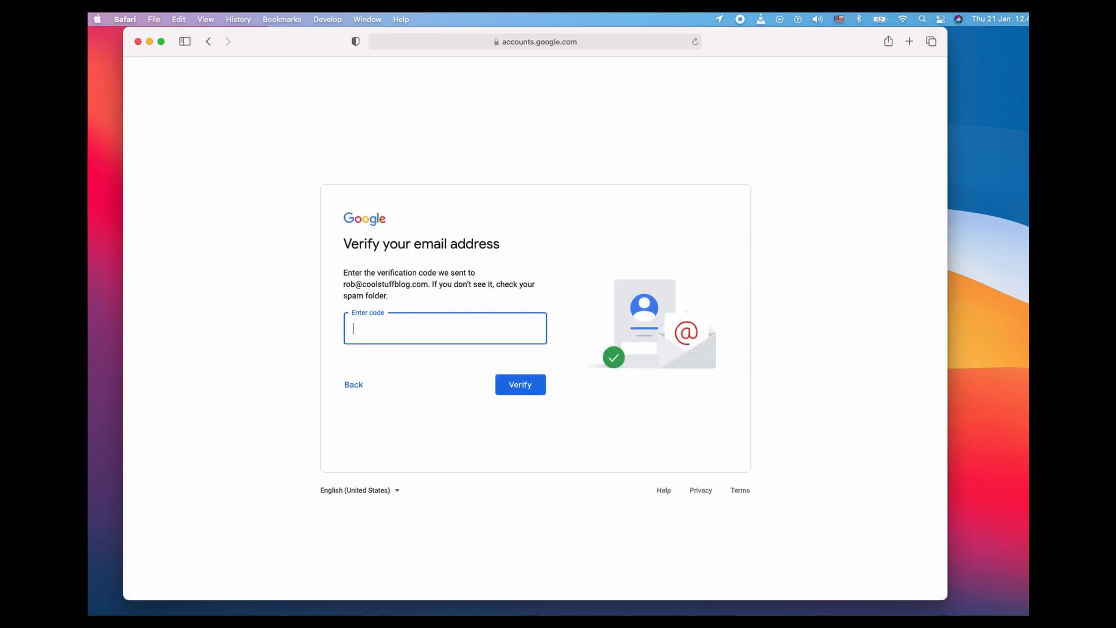
Step: Copy the verification code from the Gmail inbox and focus the verification code field
key("super+Tab")
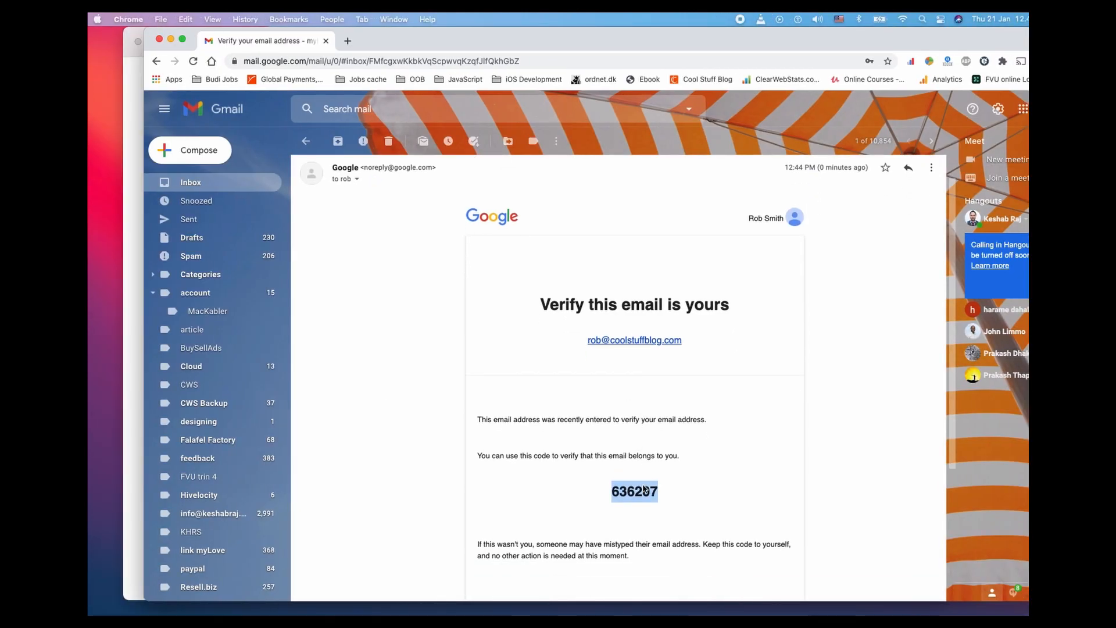
right_click(645, 491)
left_click(662, 517)
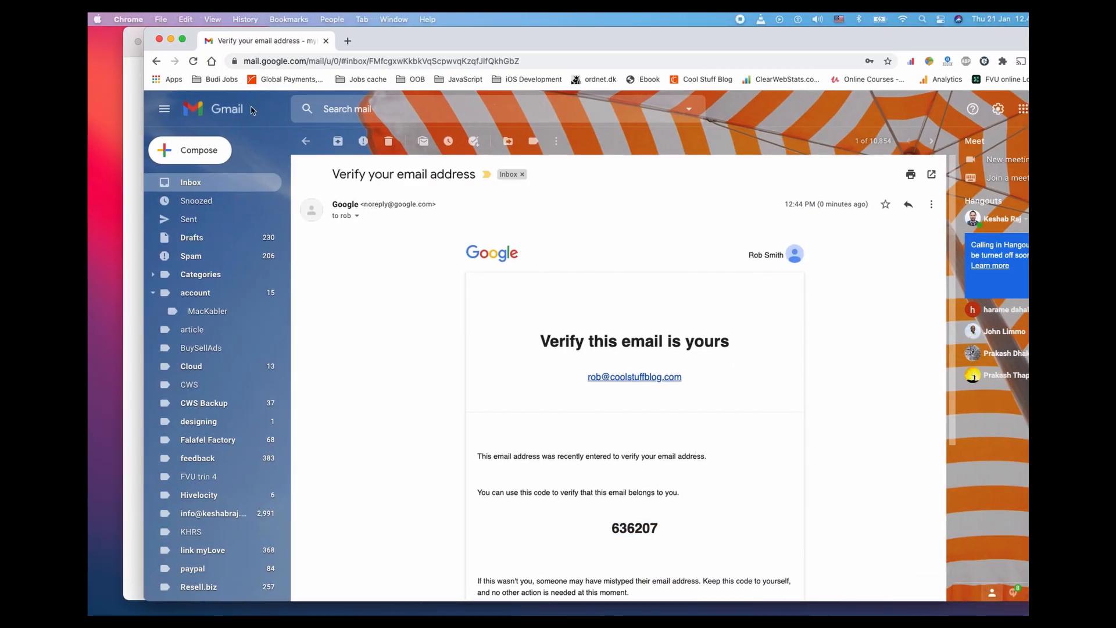
left_click(171, 39)
left_click(410, 324)
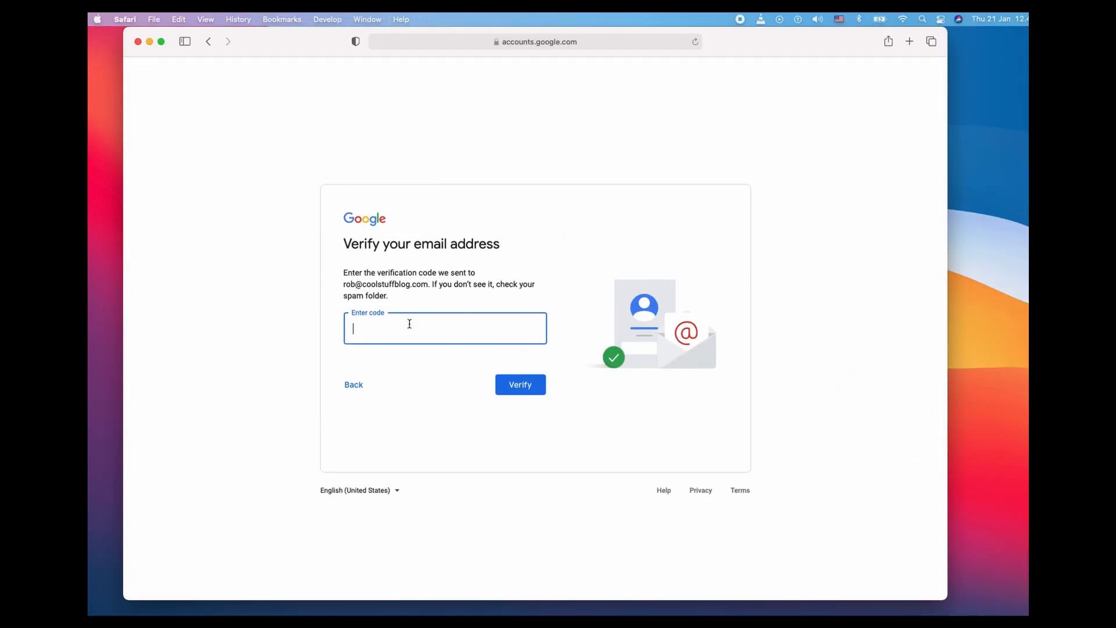
Step: Paste and submit the verification code, then choose October as the birth month
key("super+v")
key("Return")
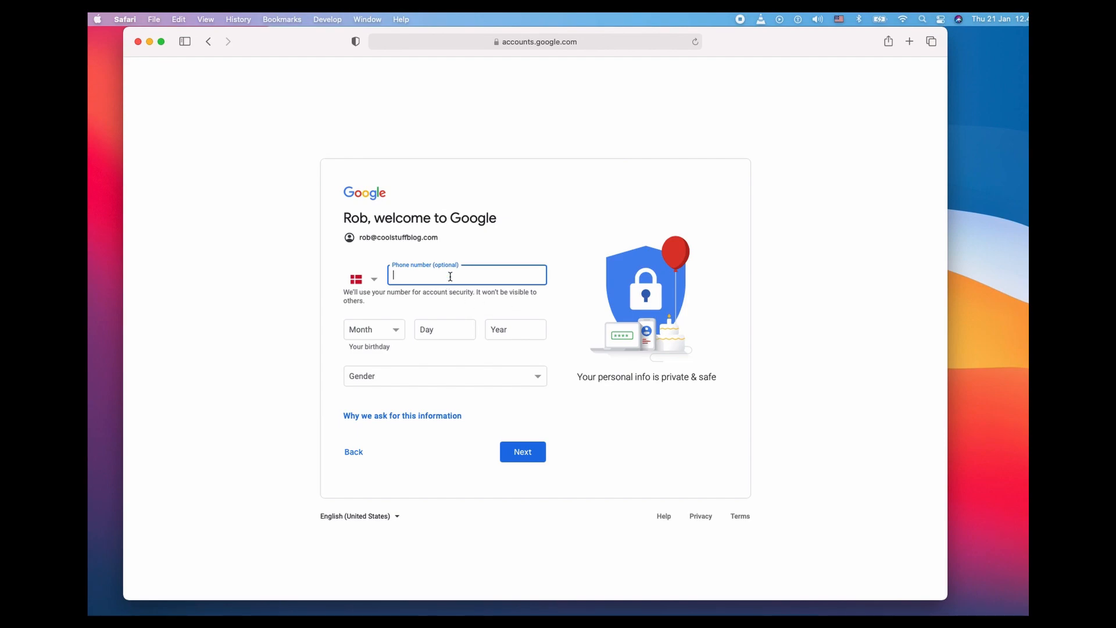
left_click(377, 330)
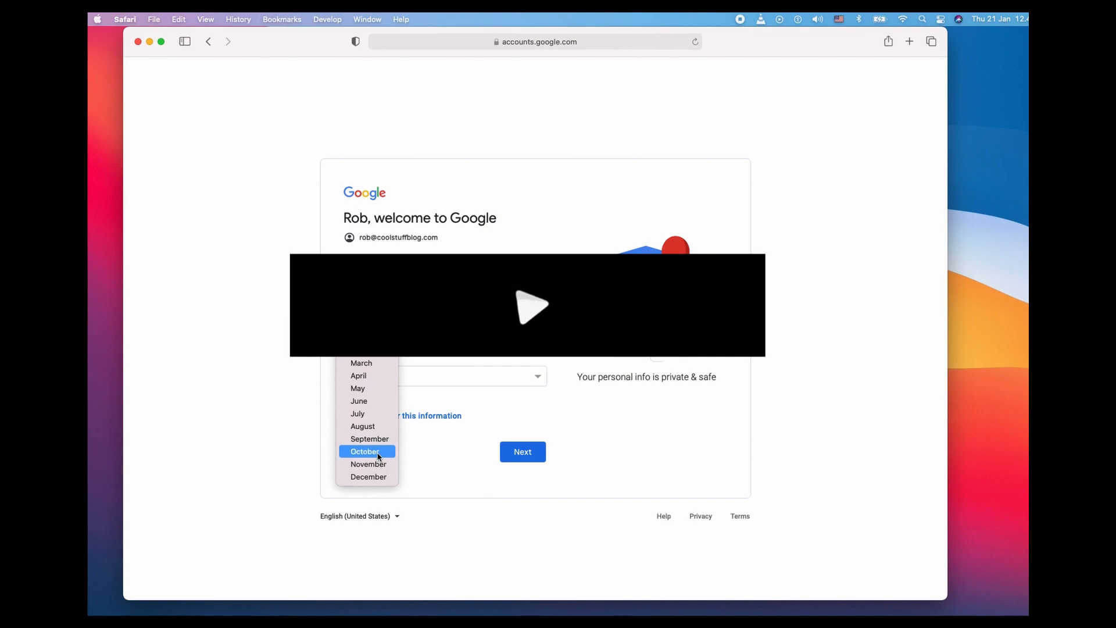
left_click(377, 454)
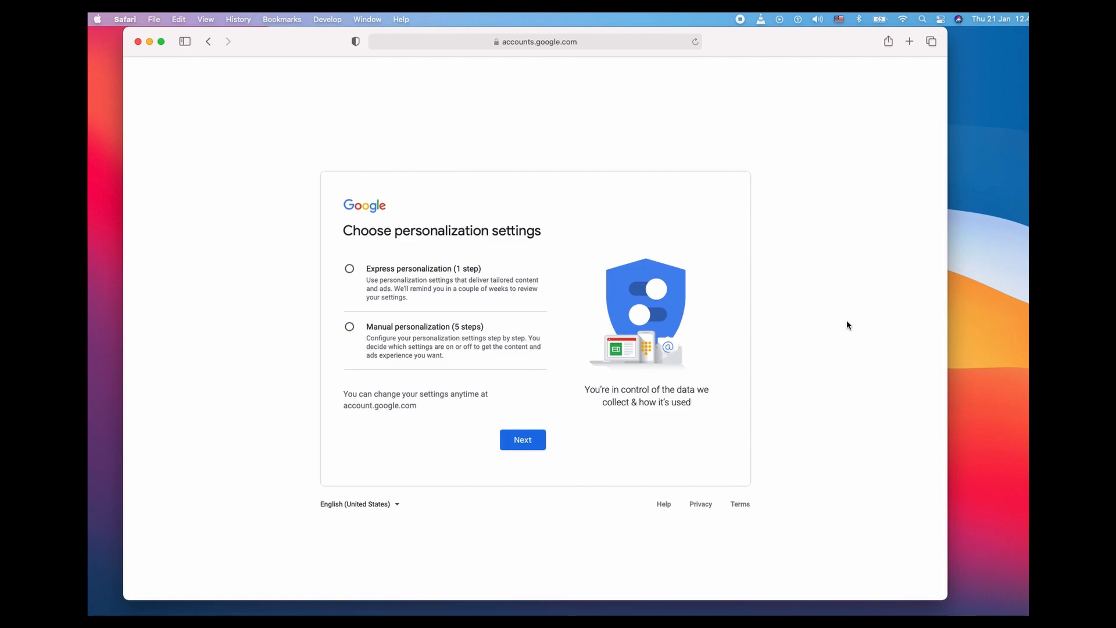
Step: Choose Express personalization, confirm its settings, and agree to the privacy terms
left_click(483, 290)
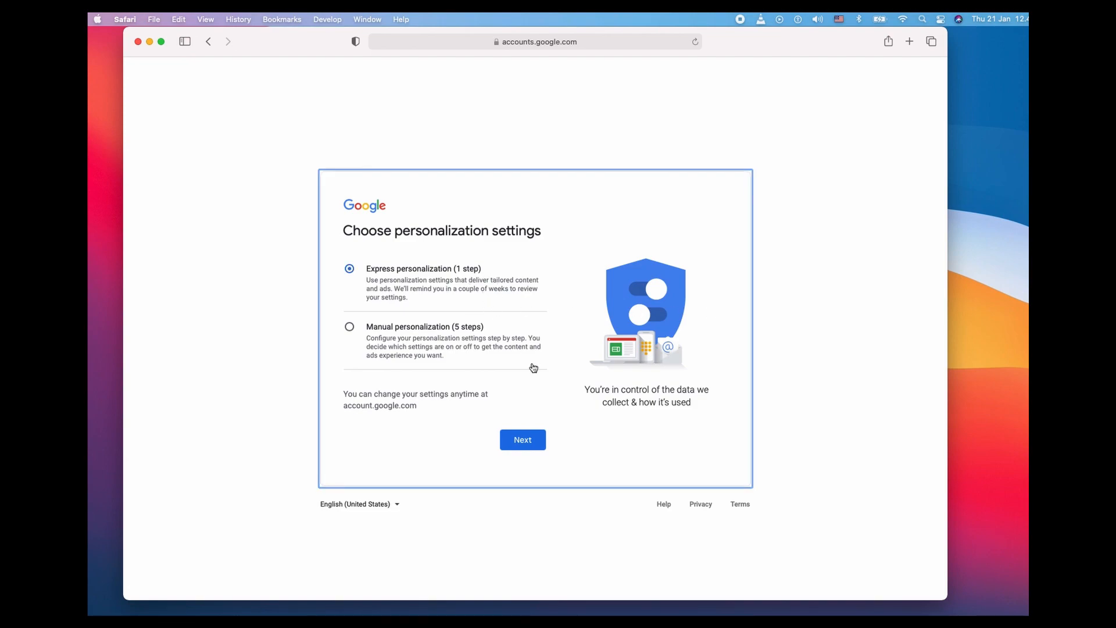
left_click(524, 442)
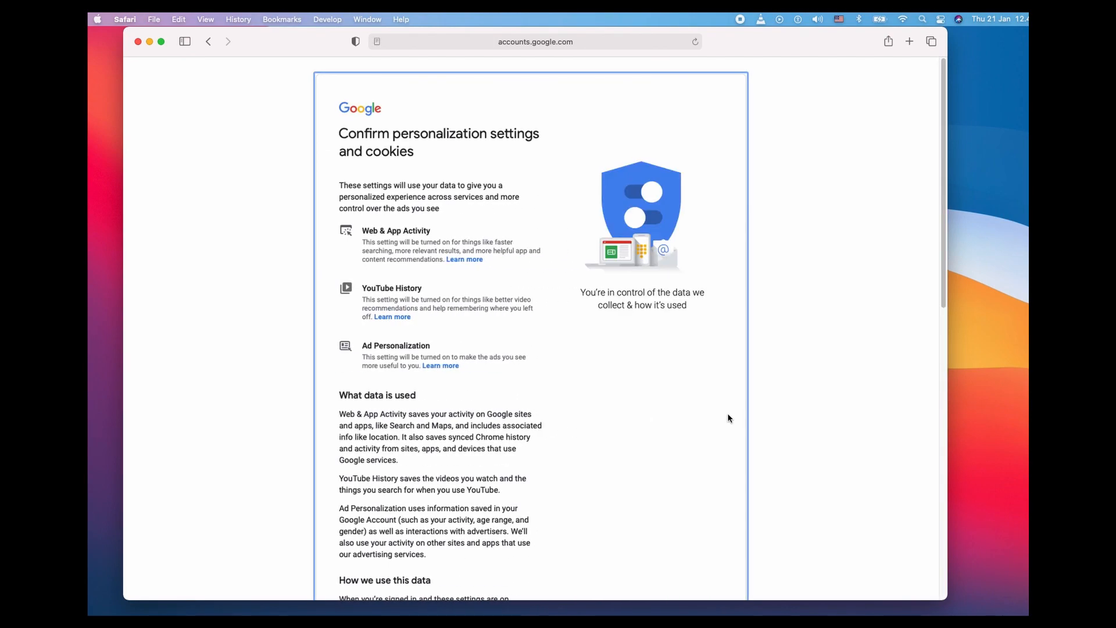
scroll(459, 409, "down", 15)
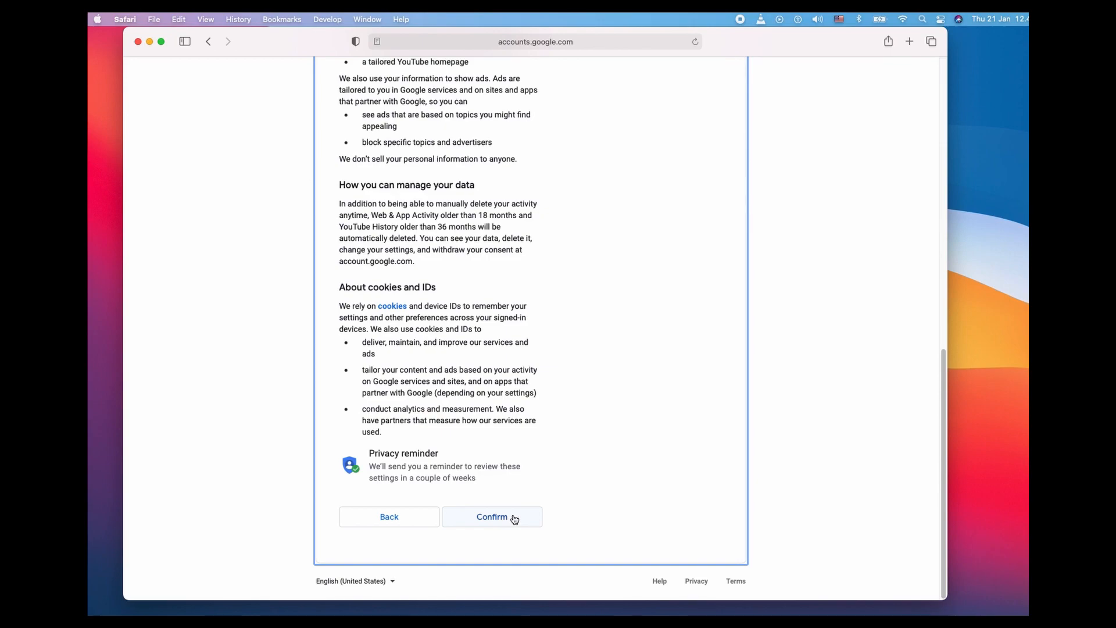
left_click(514, 517)
scroll(598, 451, "down", 10)
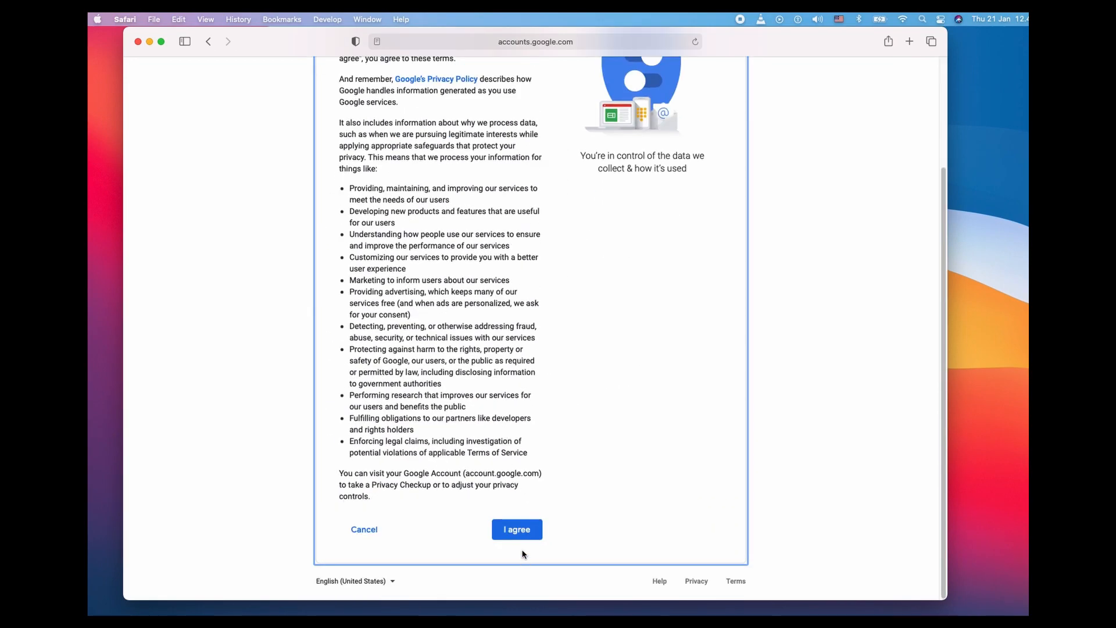
left_click(517, 529)
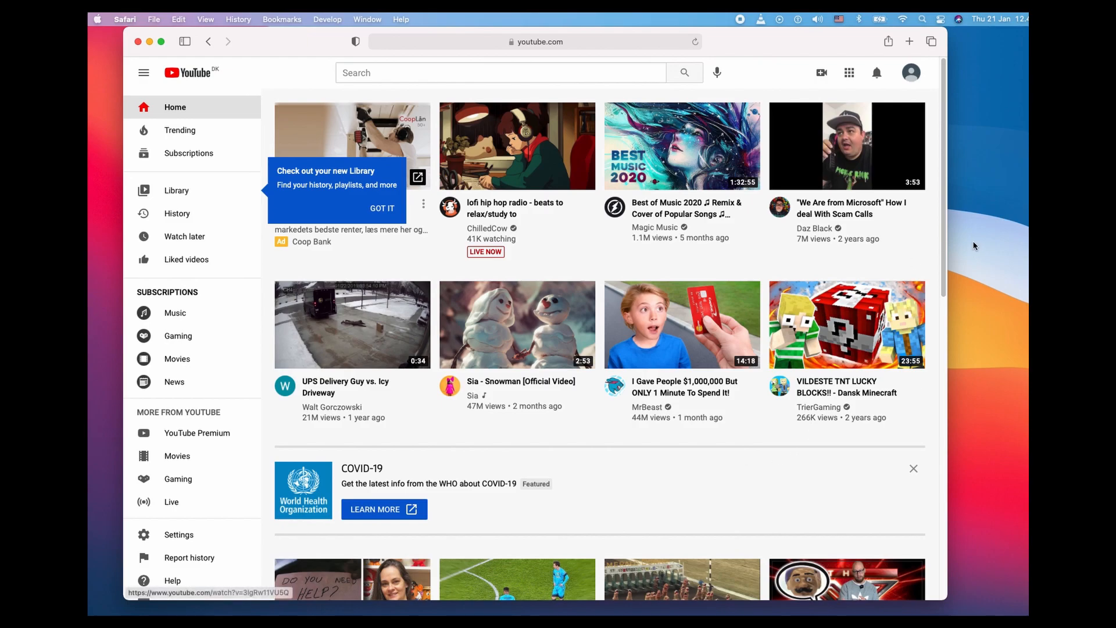
Step: Dismiss the Library tip and choose Create a channel from the account menu
left_click(382, 208)
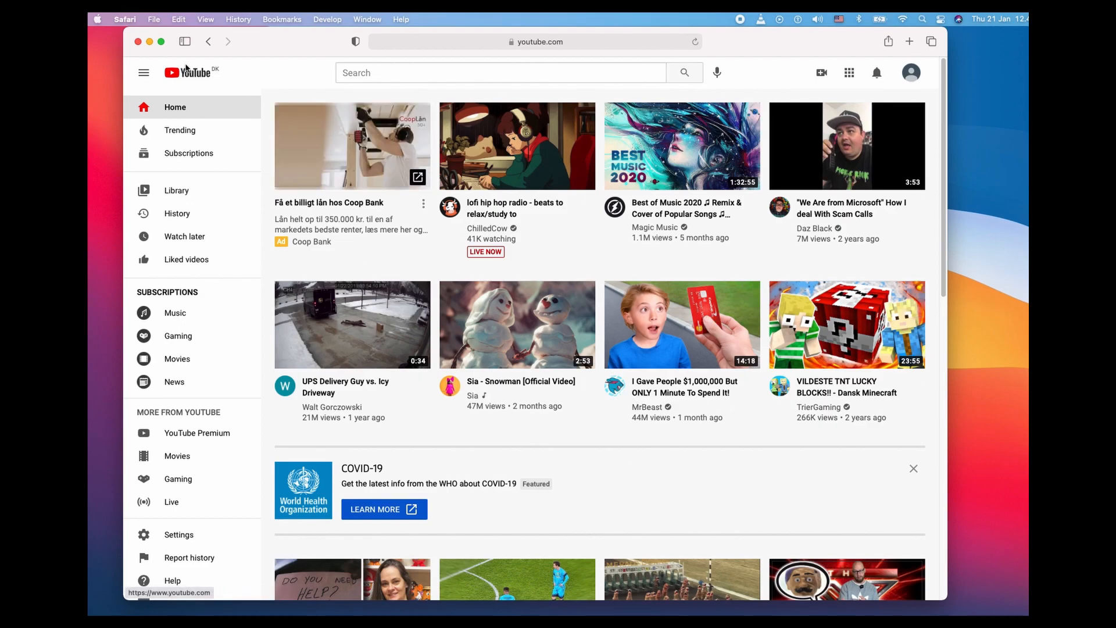
left_click(912, 73)
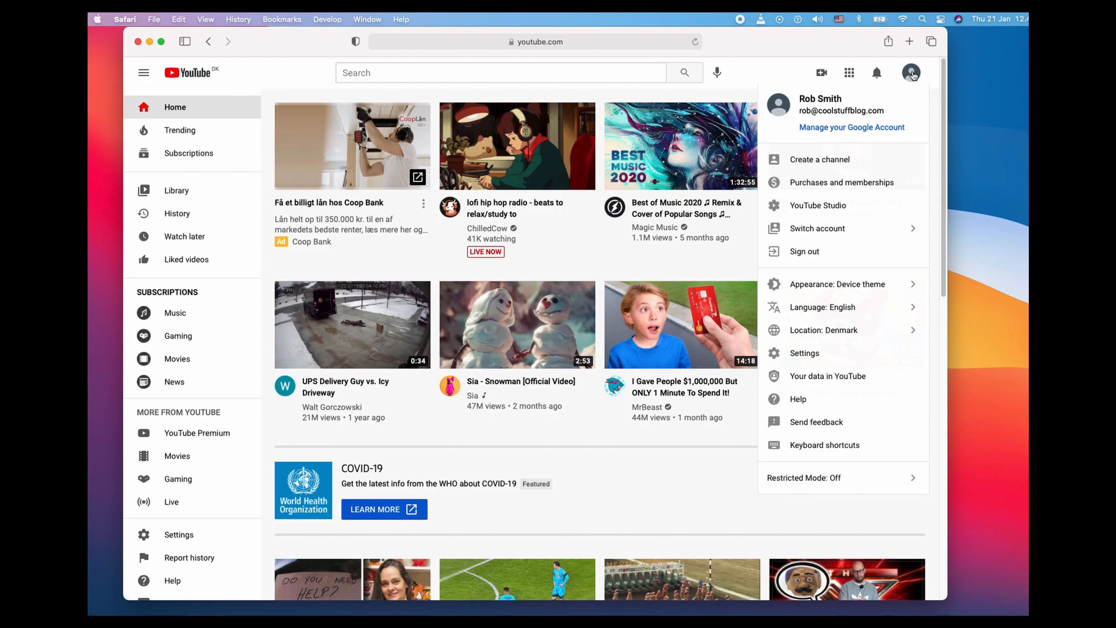
left_click(912, 74)
left_click(912, 74)
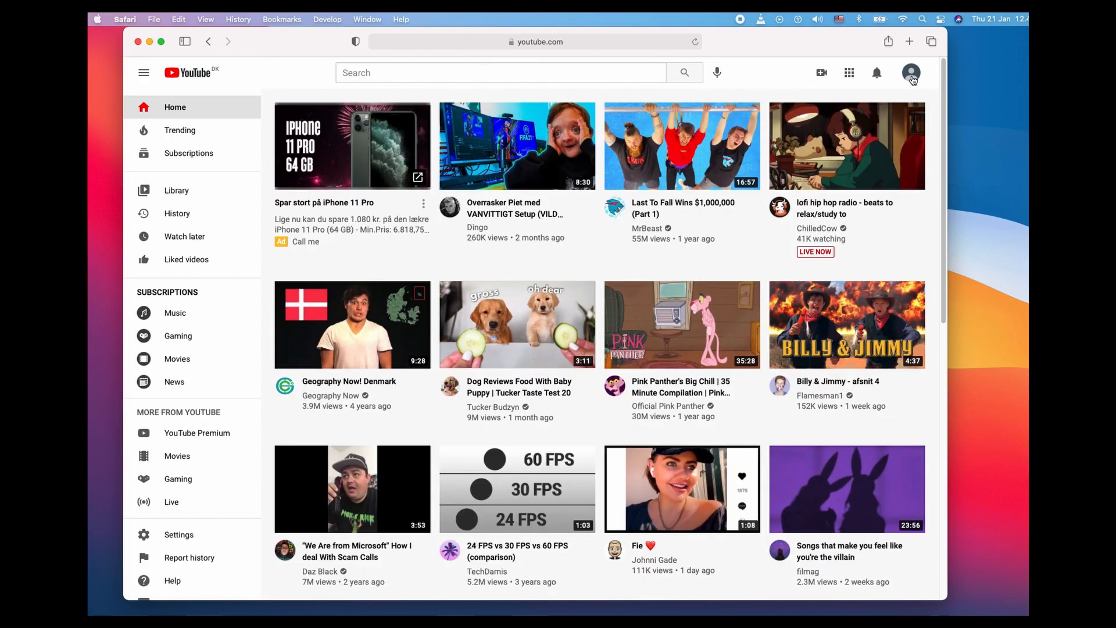
left_click(913, 74)
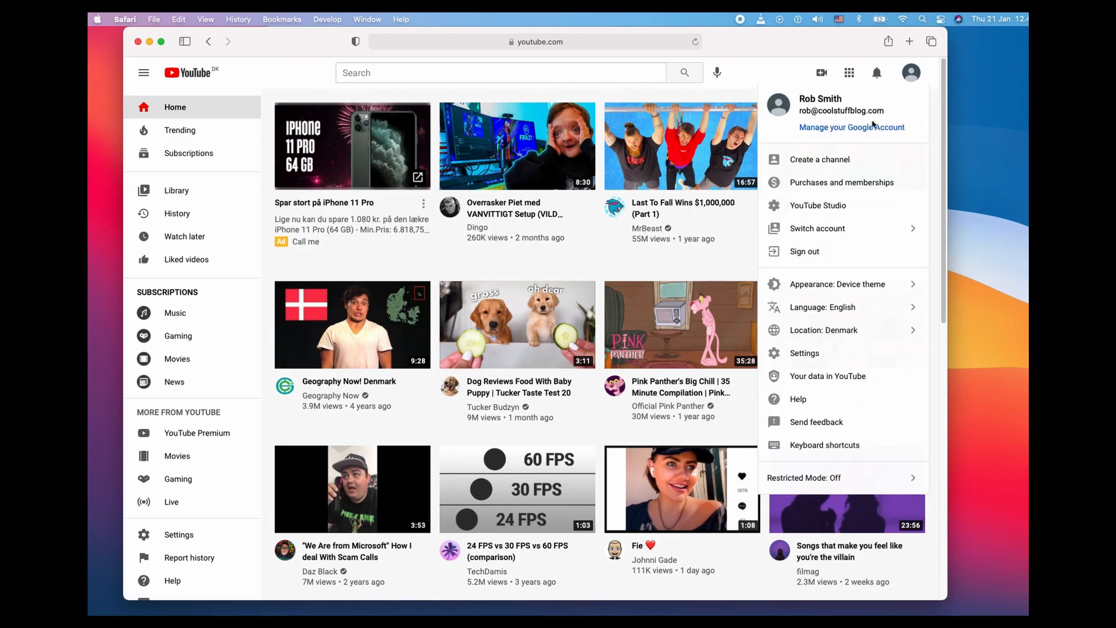
left_click(869, 166)
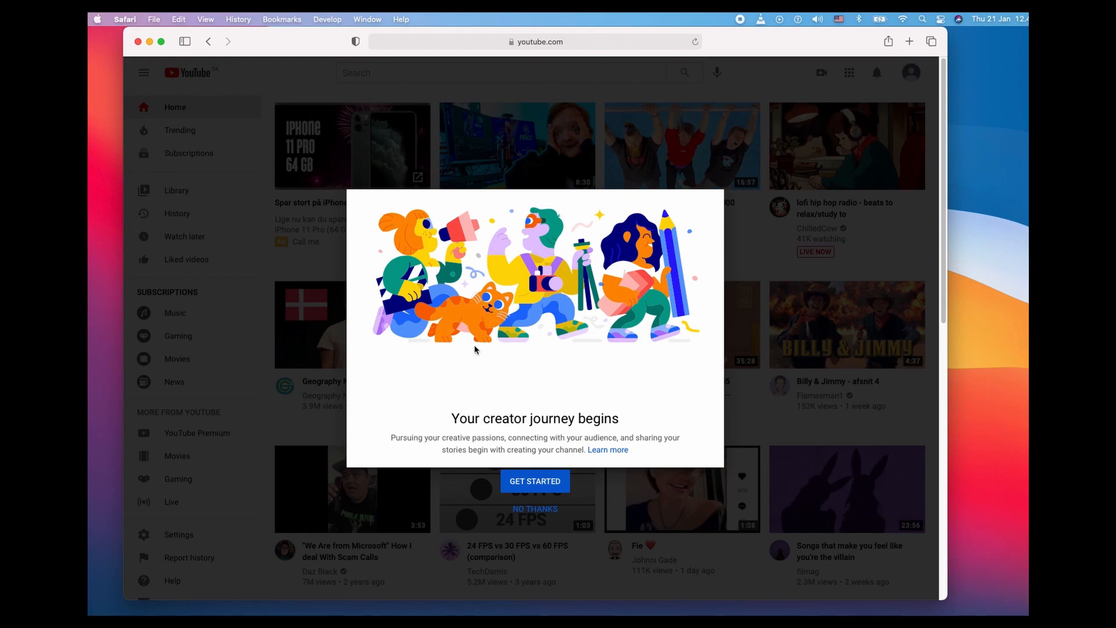
Step: Begin channel setup and create the channel under the account's own name
left_click(563, 490)
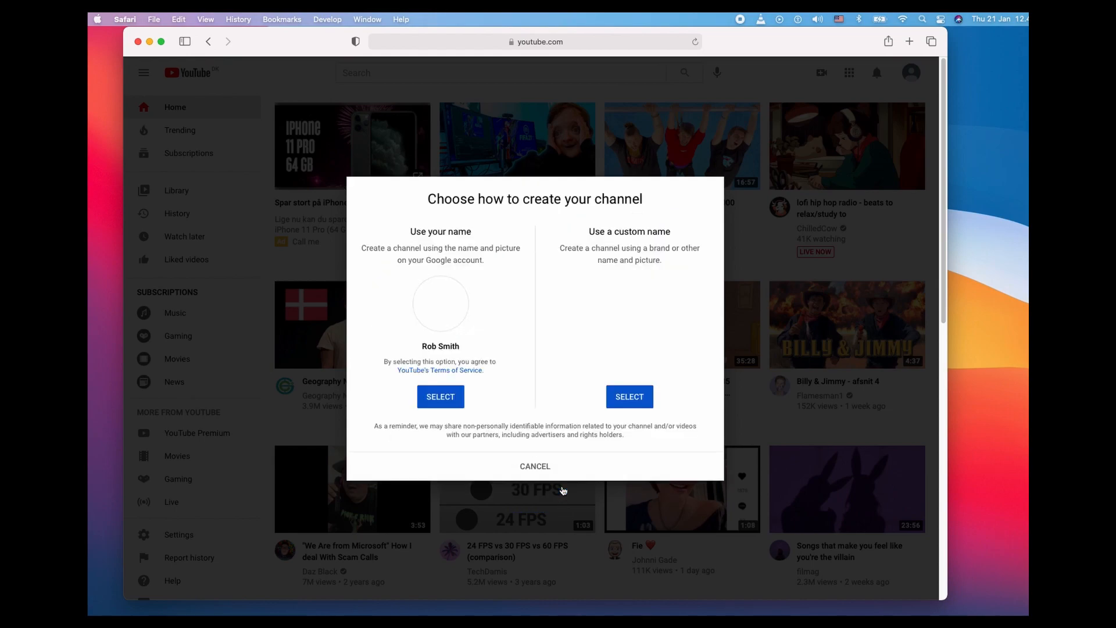
left_click_drag(647, 235, 592, 229)
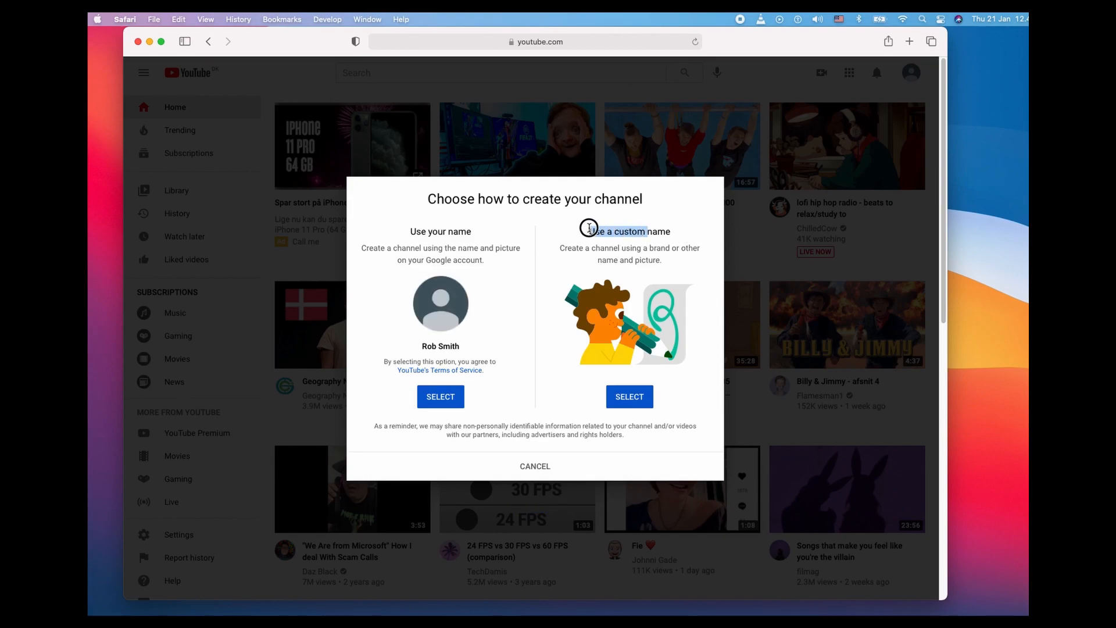
left_click(405, 229)
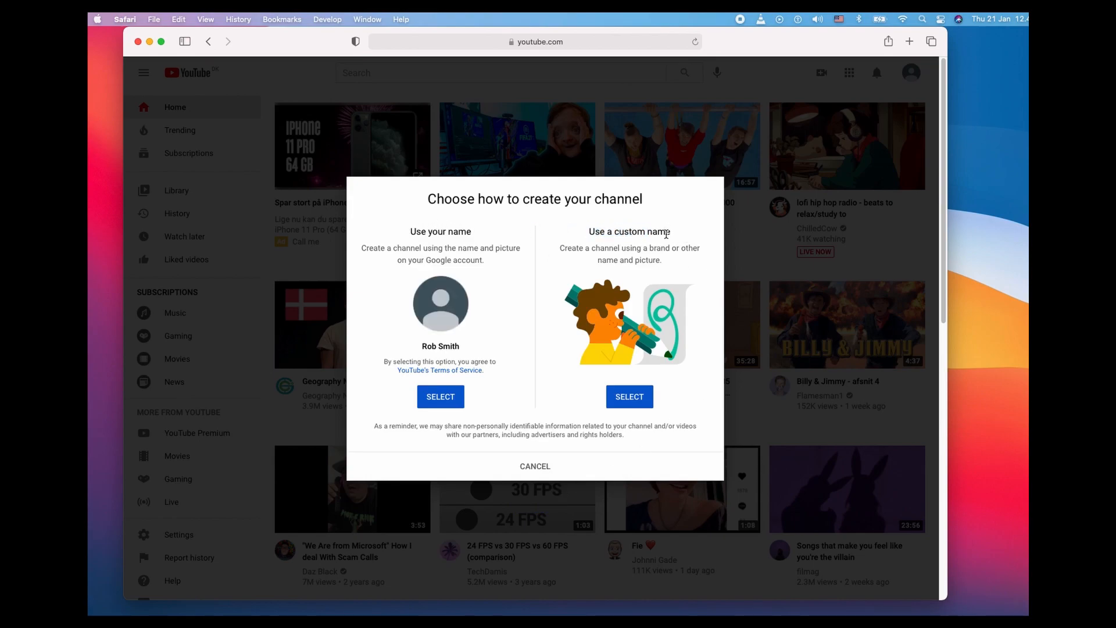
left_click_drag(582, 230, 675, 235)
left_click(676, 241)
left_click(448, 403)
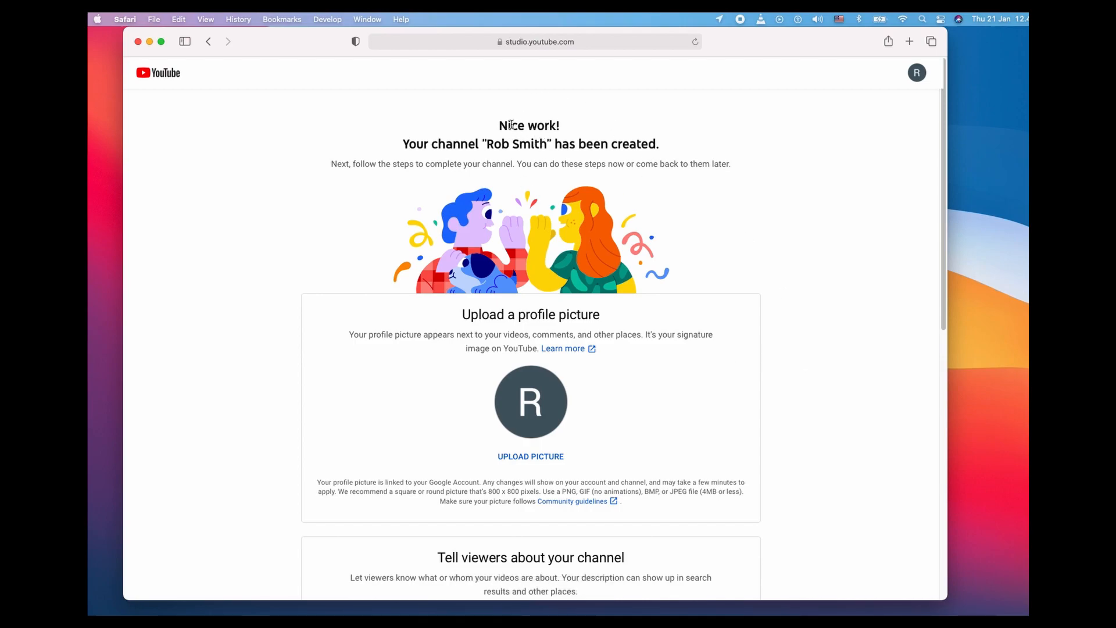
Step: Upload the first screenshot as the channel's profile picture
left_click_drag(499, 124, 668, 150)
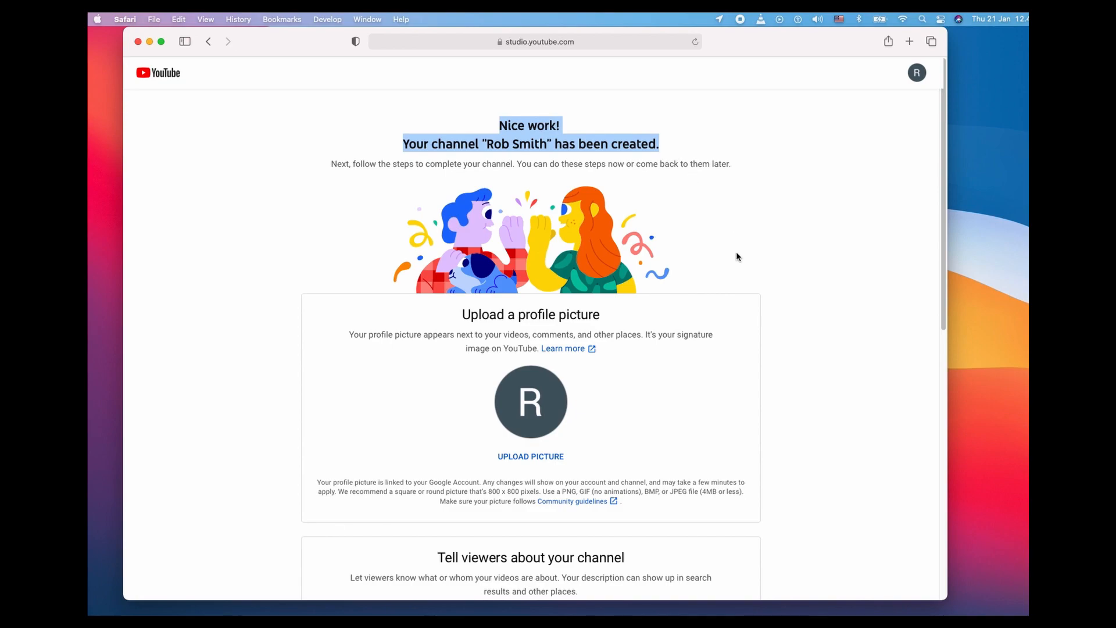
scroll(774, 341, "down", 3)
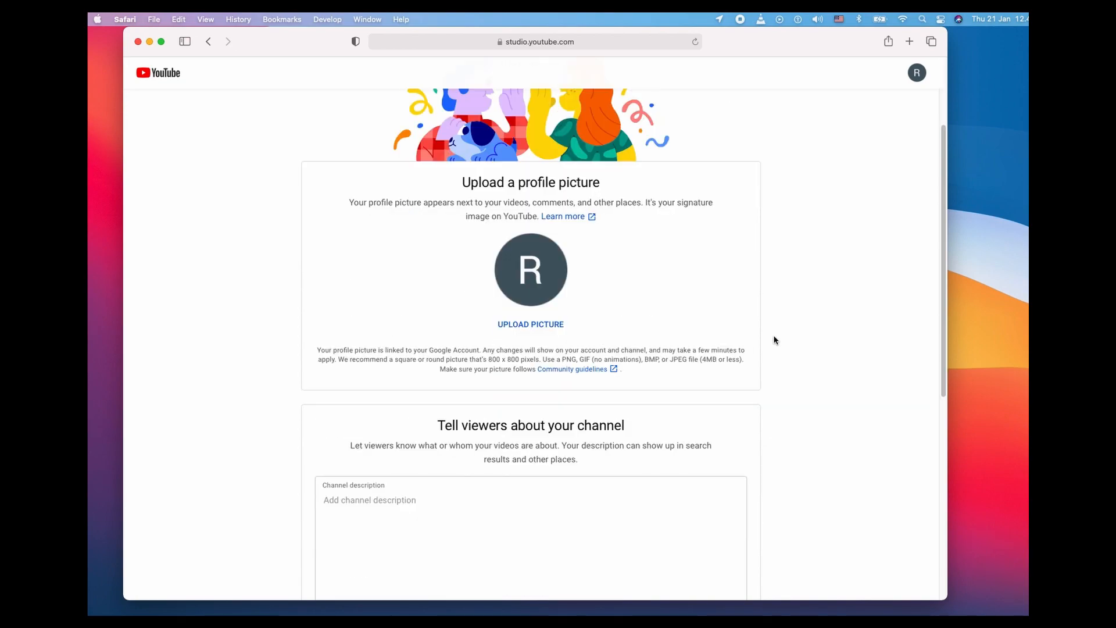
scroll(774, 340, "down", 1)
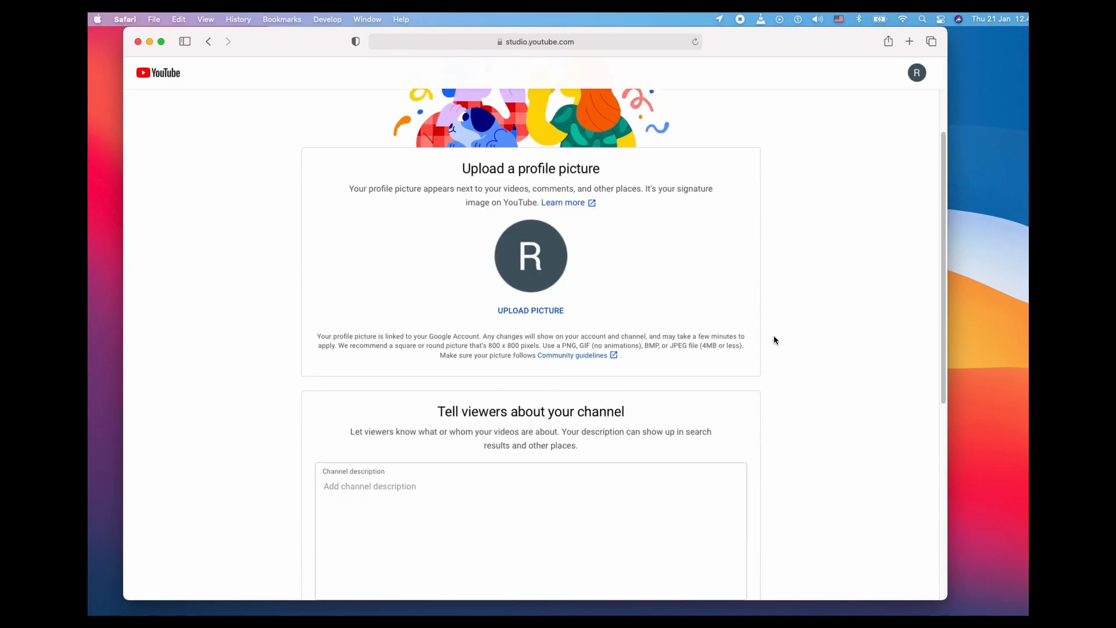
left_click(546, 312)
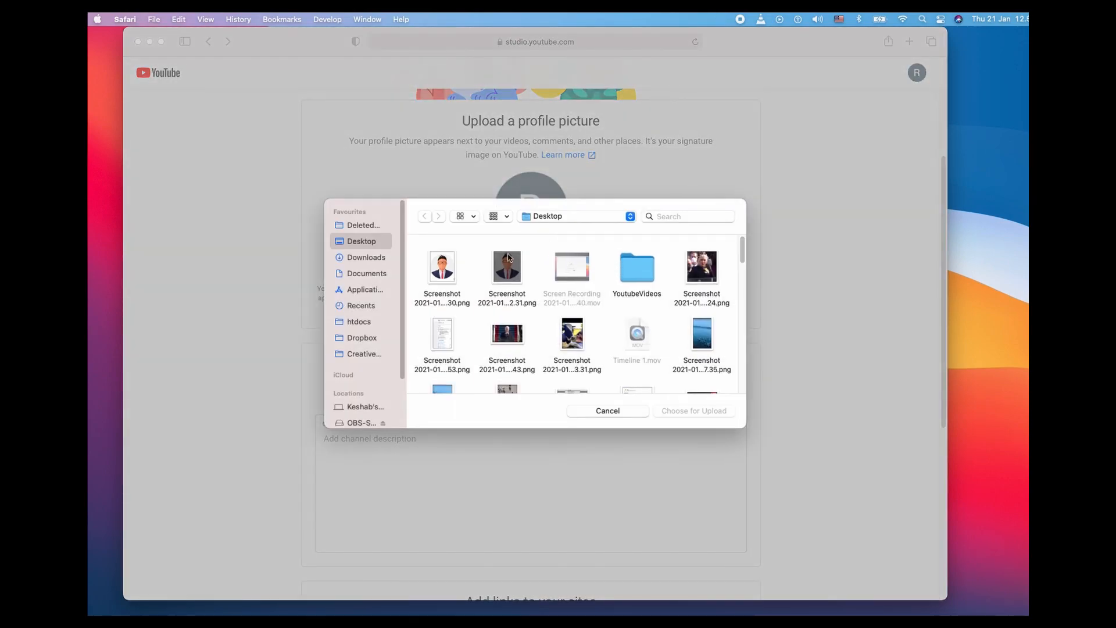
left_click(452, 271)
left_click(692, 411)
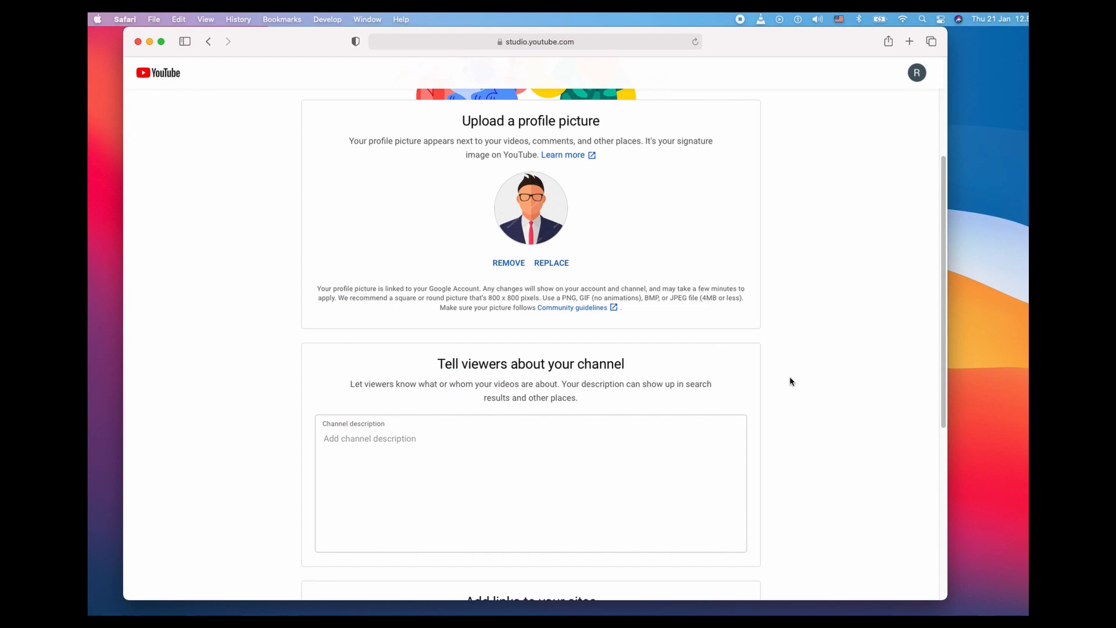
Step: Place the cursor in the empty Channel description box
scroll(724, 360, "down", 2)
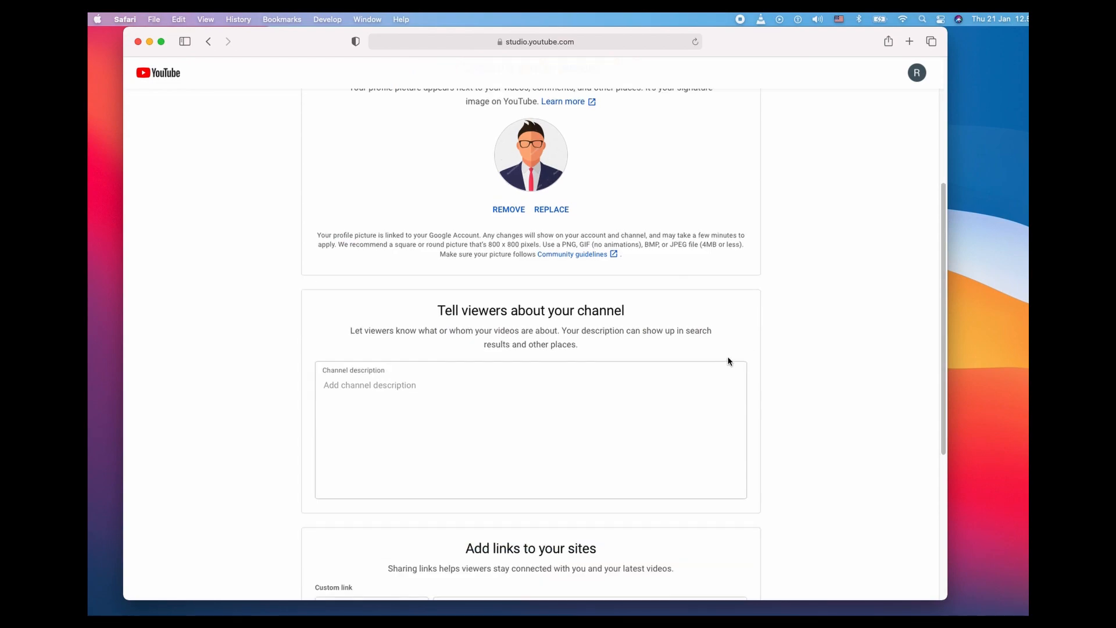
scroll(727, 361, "up", 2)
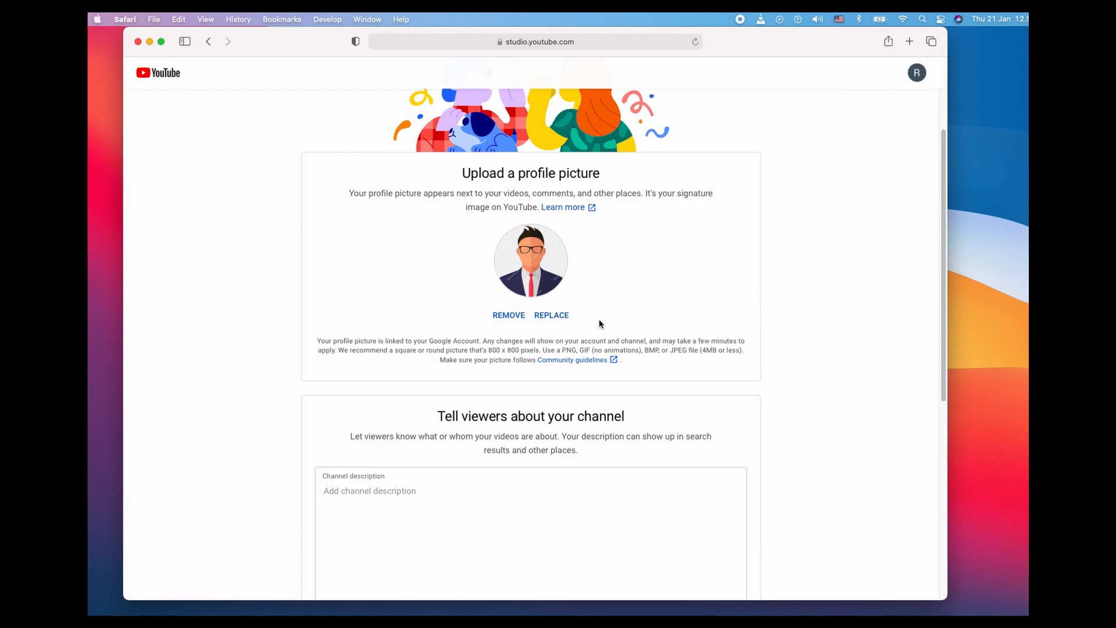
scroll(582, 378, "down", 2)
left_click(565, 440)
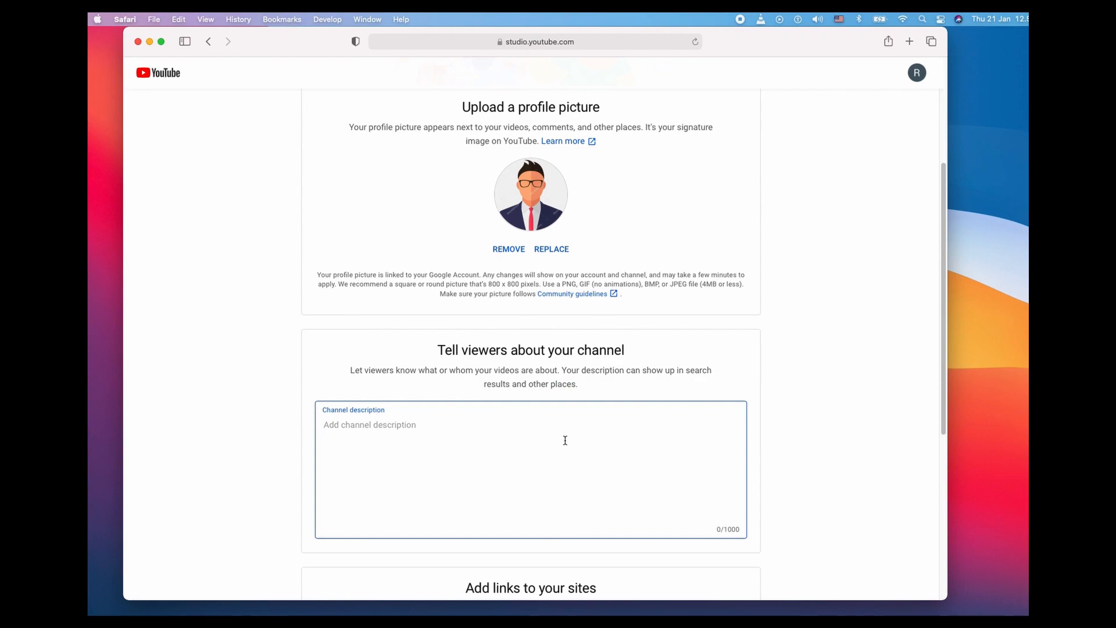
scroll(511, 427, "down", 3)
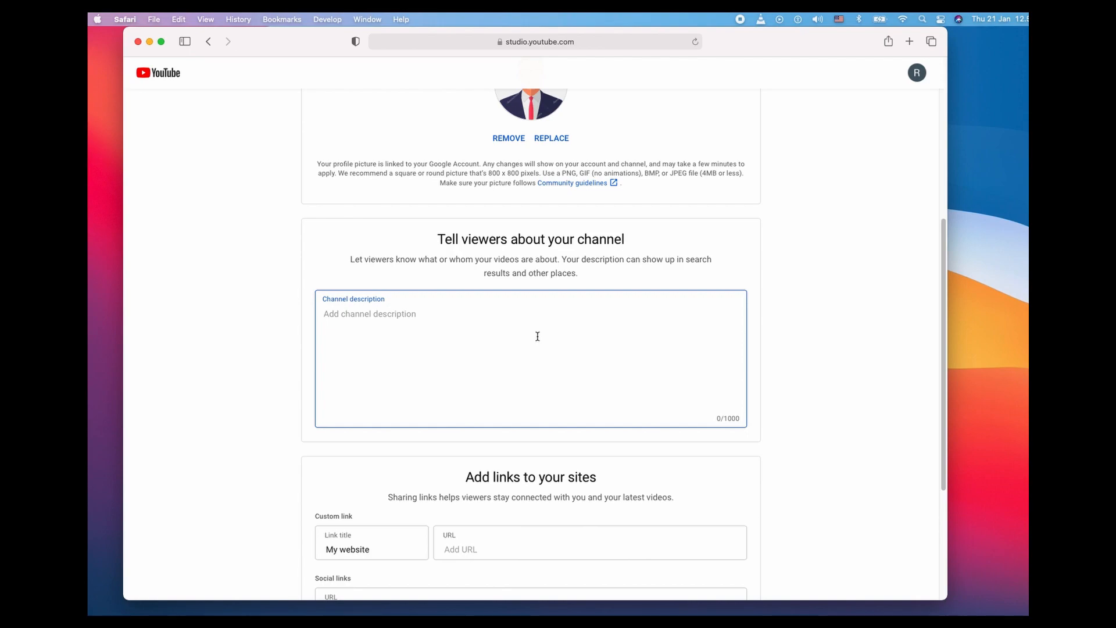
Step: Type the welcome line ending 'YouTube channel.' and introduce the owner by name
key("super+Tab")
type("YouTube channel.")
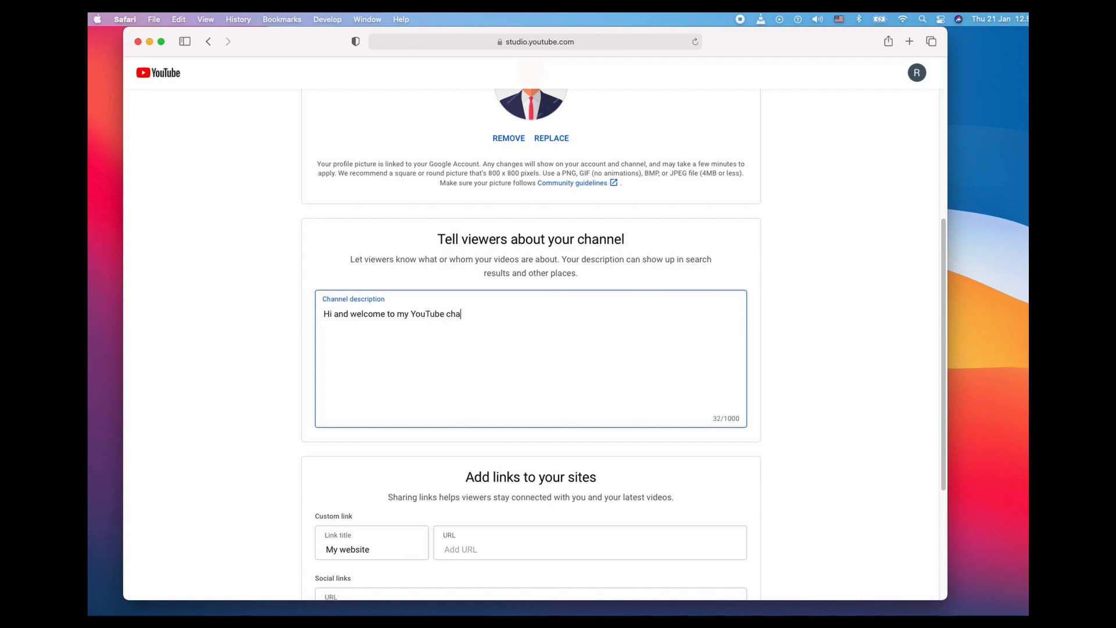
key("Return")
key("Return")
type("My")
key("BackSpace")
type("y name is Rob Sm")
key("BackSpace")
type("n")
key("BackSpace")
type("mith and I will be doi")
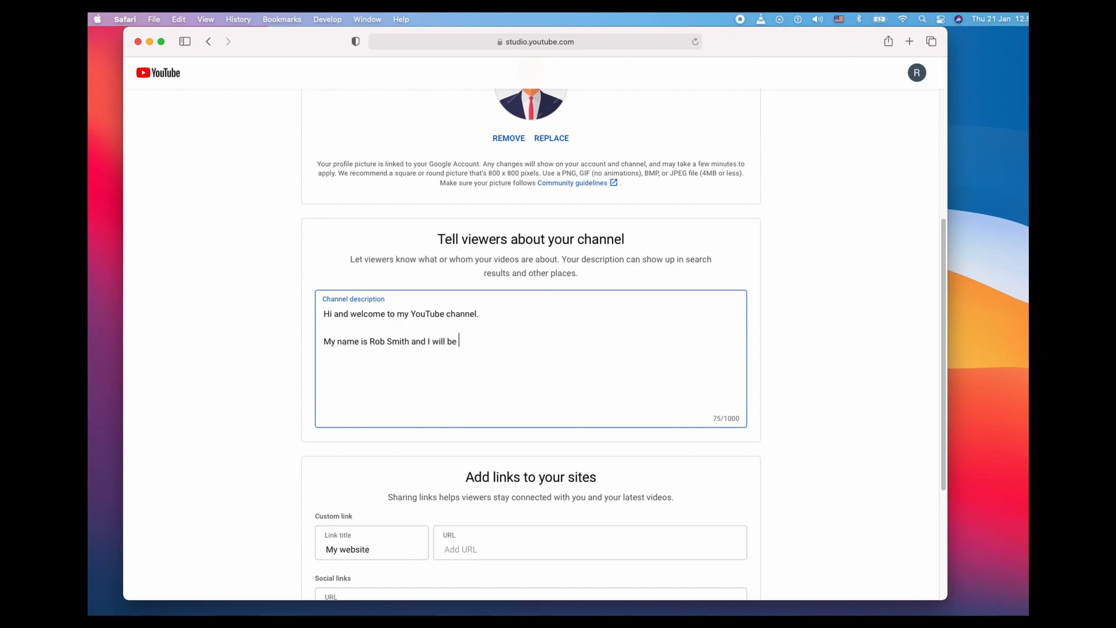
Step: Add the production-manager job line and the tutorials 'to help growing youtube channels' sentence
key("BackSpace")
key("BackSpace")
key("BackSpace")
key("BackSpace")
key("BackSpace")
key("BackSpace")
key("BackSpace")
key("BackSpace")
key("BackSpace")
key("BackSpace")
key("BackSpace")
type("am a video")
key("BackSpace")
key("BackSpace")
key("BackSpace")
key("BackSpace")
key("BackSpace")
key("BackSpace")
key("BackSpace")
key("BackSpace")
key("BackSpace")
key("BackSpace")
key("BackSpace")
key("BackSpace")
key("BackSpace")
key("BackSpace")
key("BackSpace")
type(", I work as production manager in Bla bla company and I ")
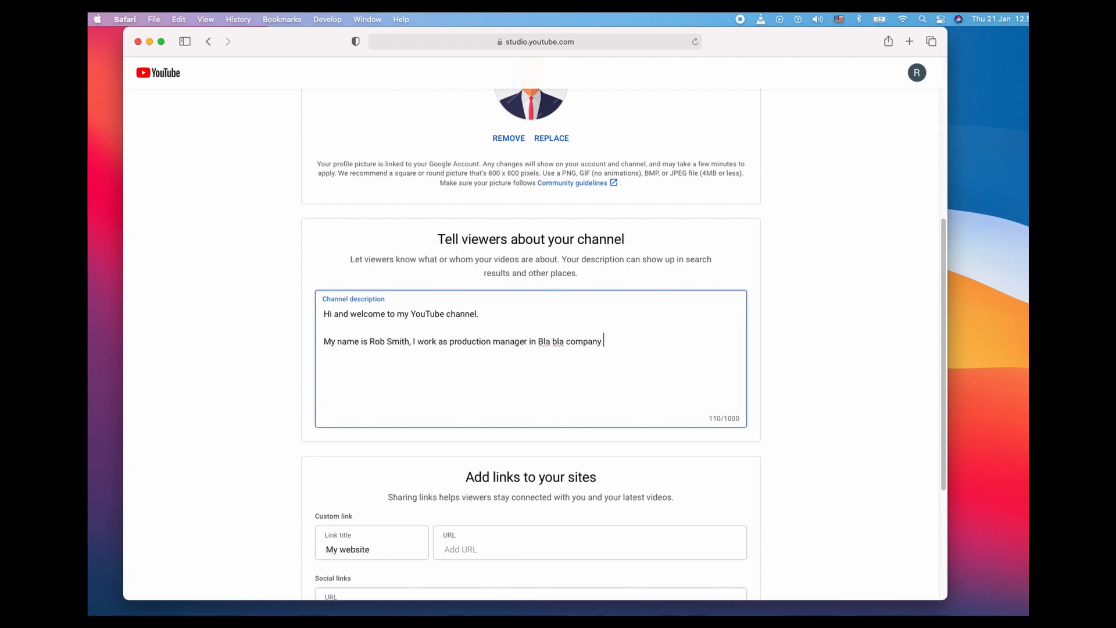
type("take my e")
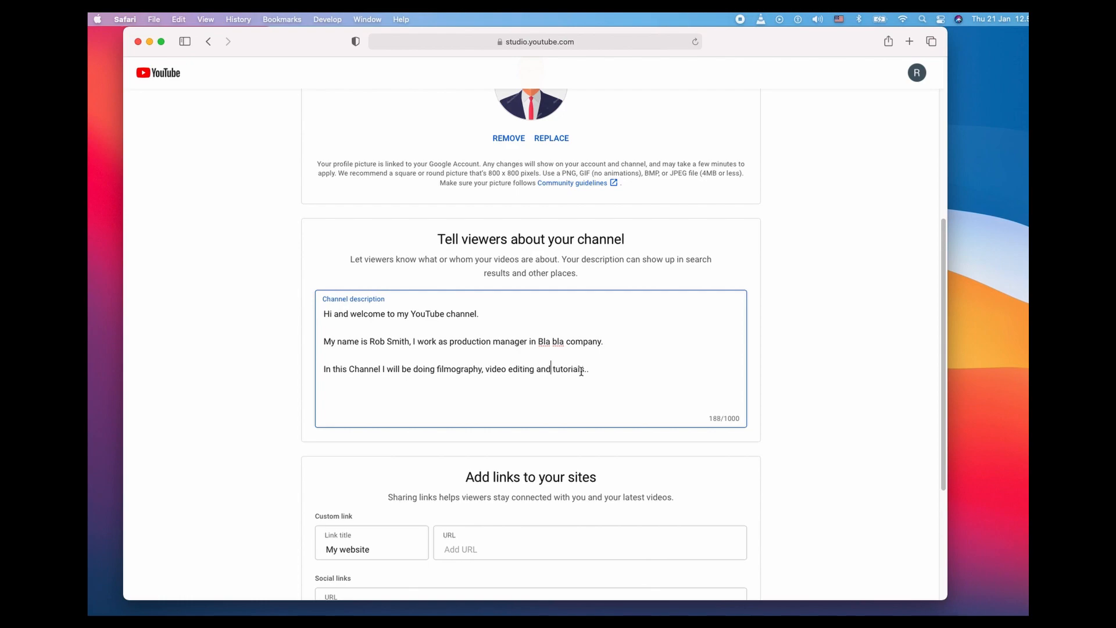
left_click_drag(583, 371, 598, 371)
key("BackSpace")
type("for you and many others to help growing yo")
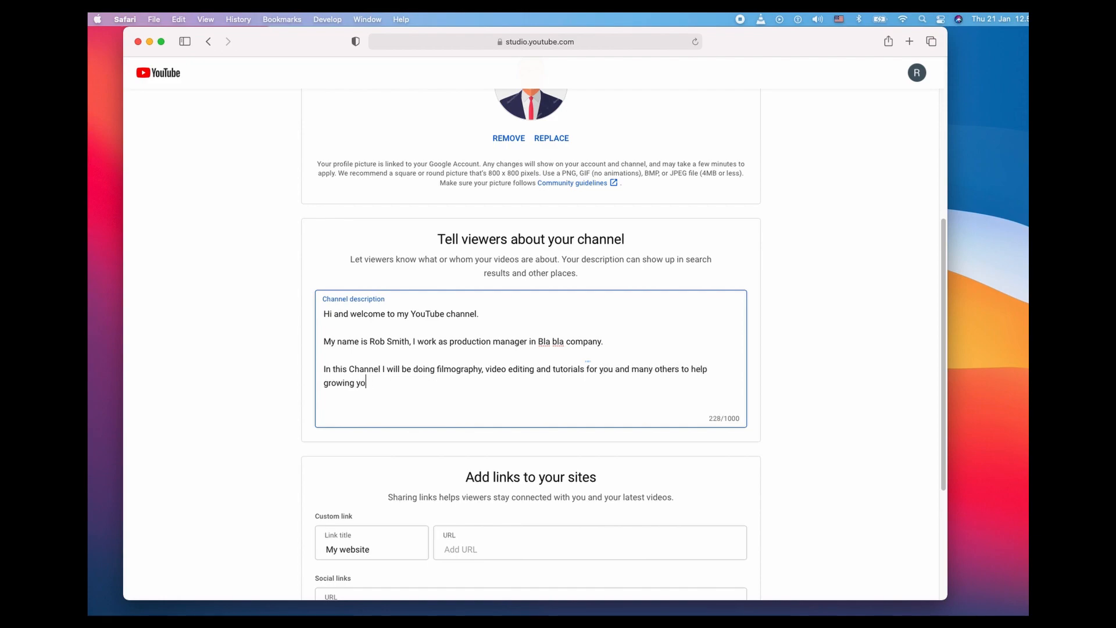
type("utube channels.")
Step: Start a contact paragraph: 'If you have any comment and feedback, you can reach me by…'
key("Return")
type("You can reach me by f")
left_click(325, 397)
type("If you have any")
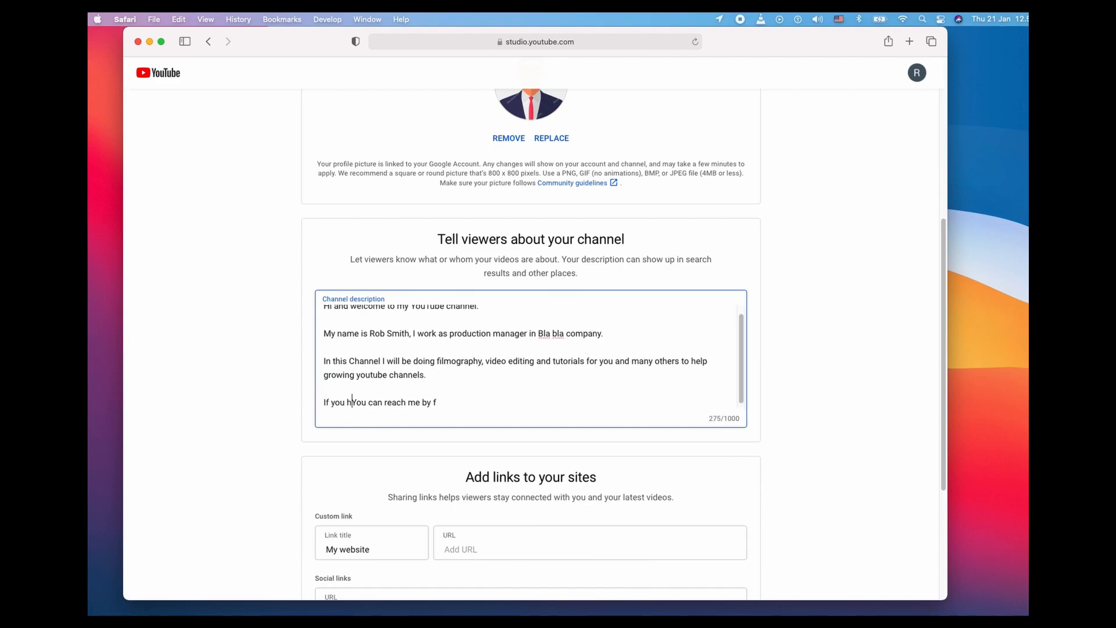
type(" comment and f")
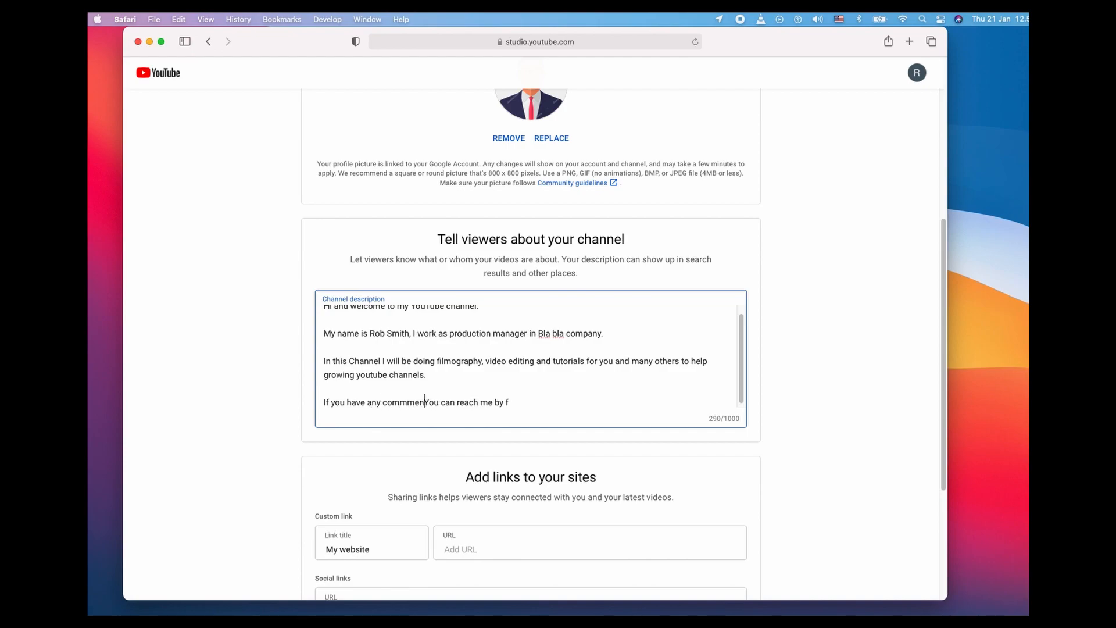
type("eedback ,")
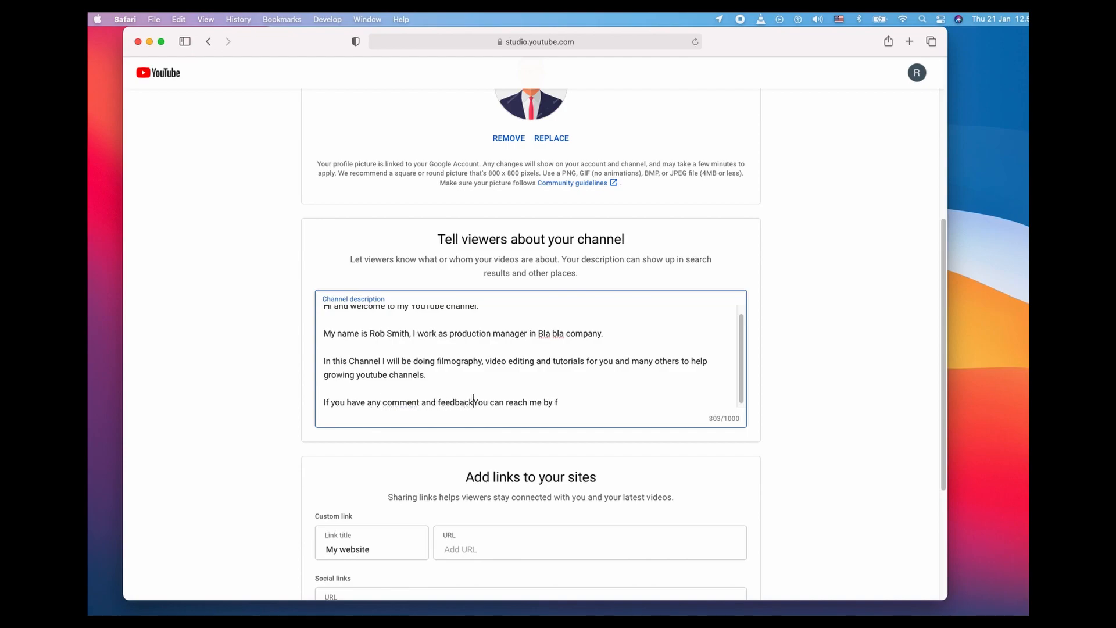
key("BackSpace")
key("BackSpace")
type(",")
key("Delete")
type("y")
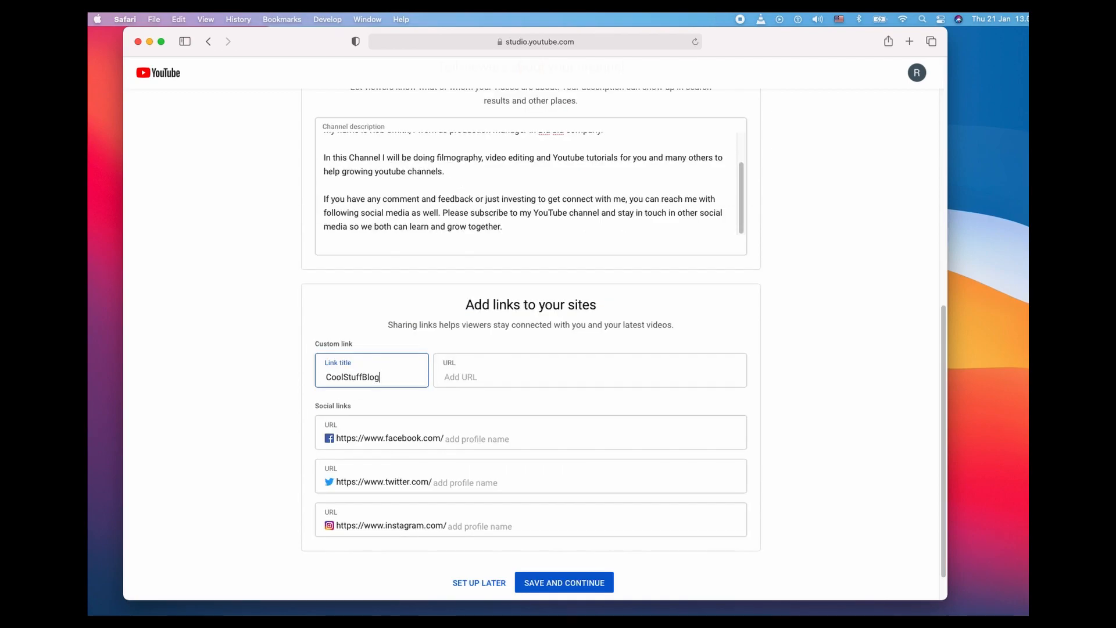
Step: Enter the CoolStuffBlog link URL and Facebook profile, then save the channel details
key("Tab")
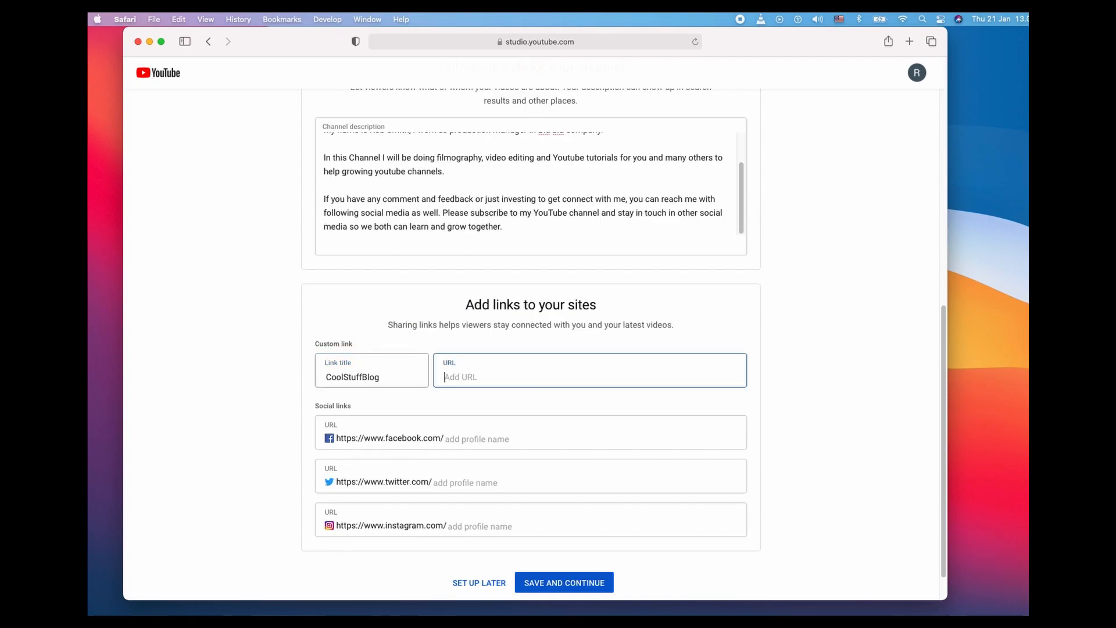
type("https://www.coolstuffblog.com")
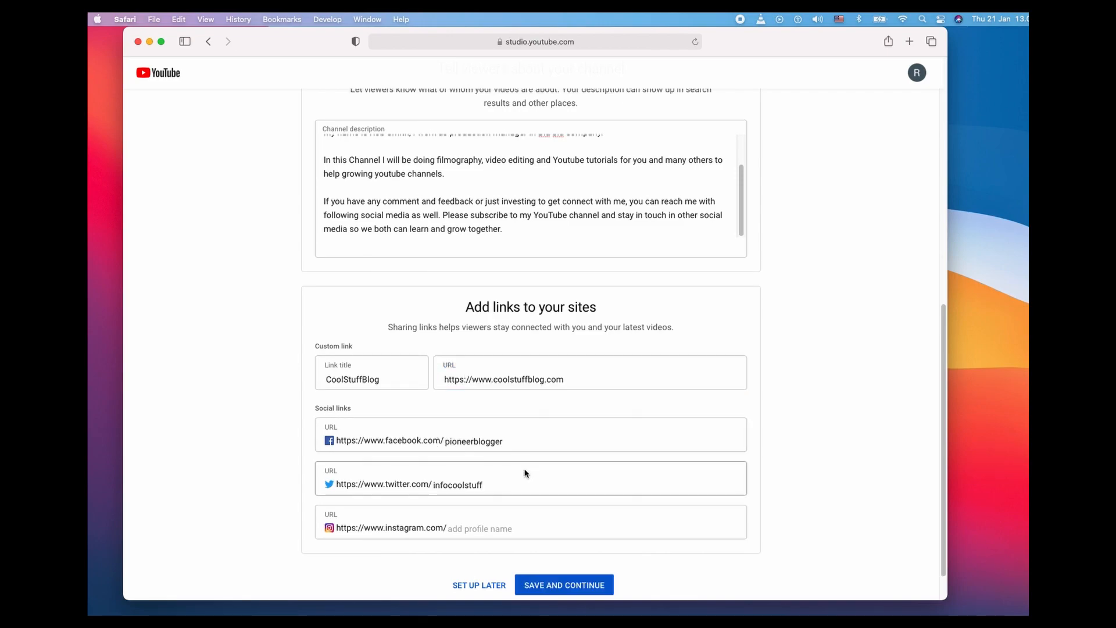
left_click(471, 447)
left_click(445, 445)
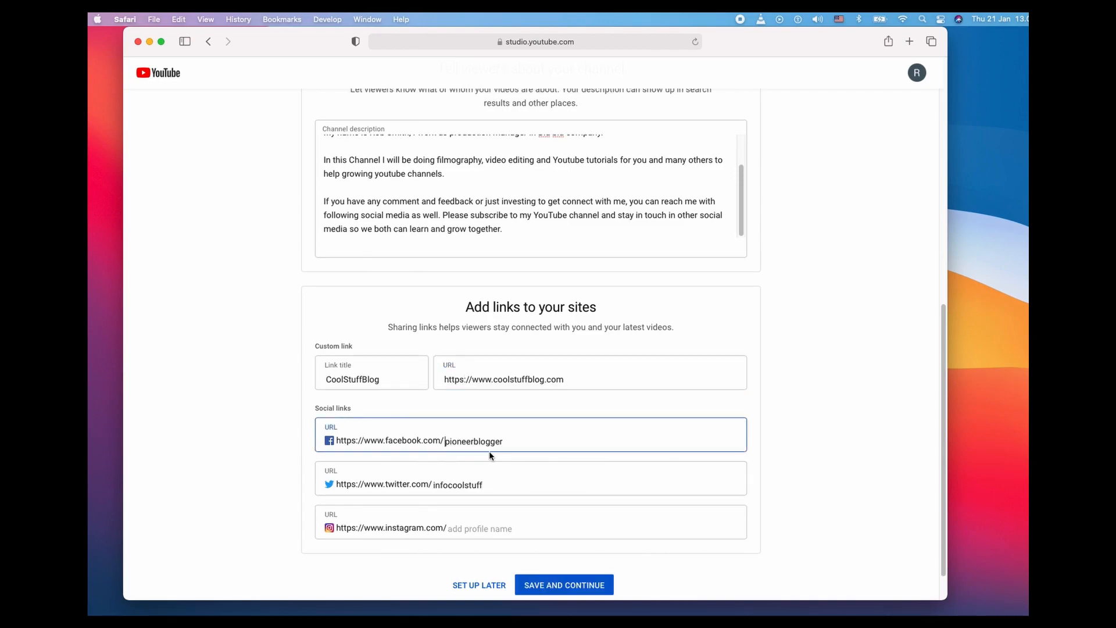
left_click(577, 589)
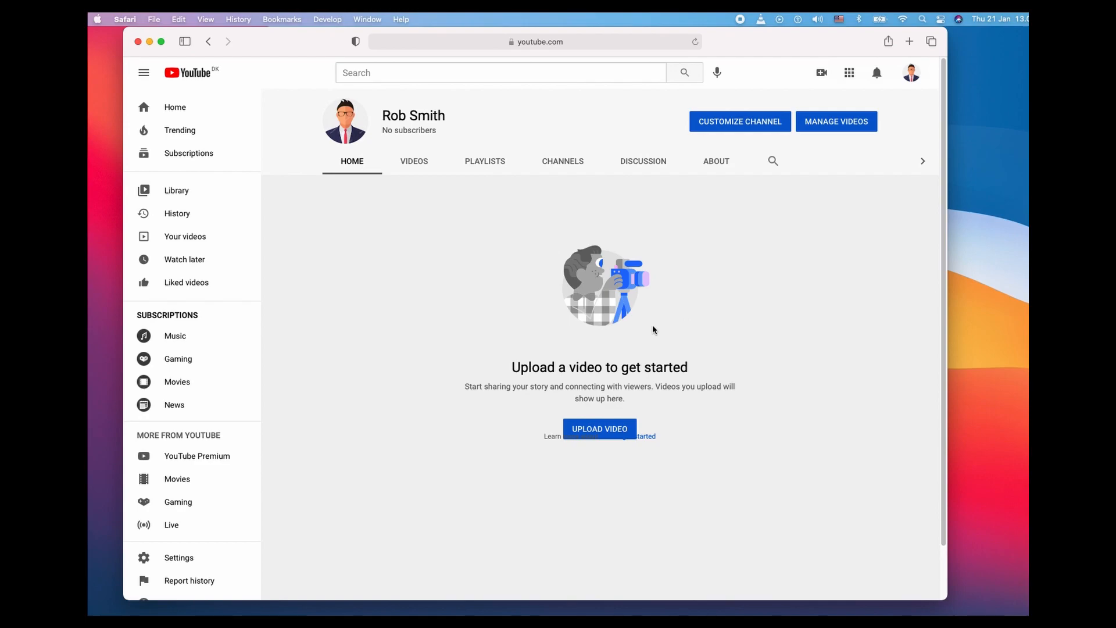
Step: Open YouTube settings from the account menu and go to Channel status and features
left_click(914, 77)
left_click(915, 78)
left_click(914, 77)
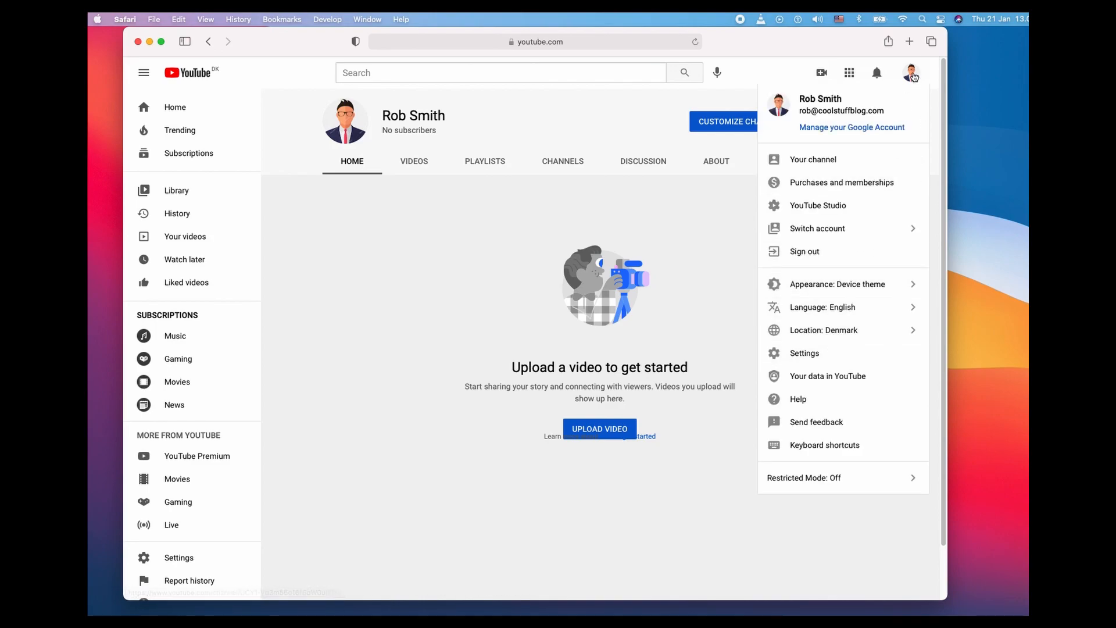
left_click(825, 354)
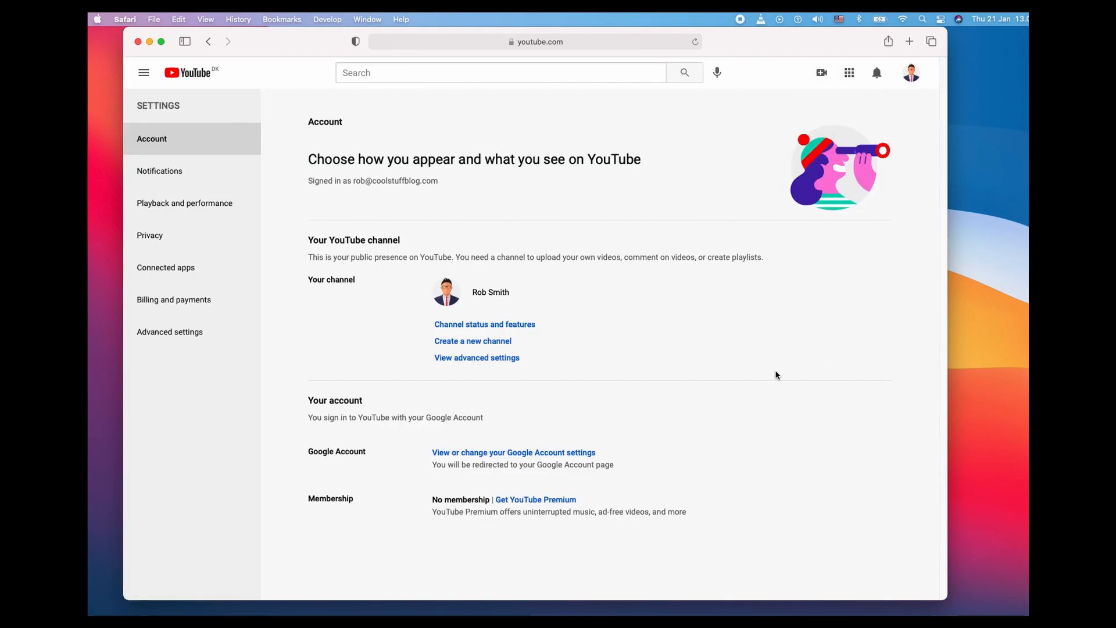
left_click(515, 328)
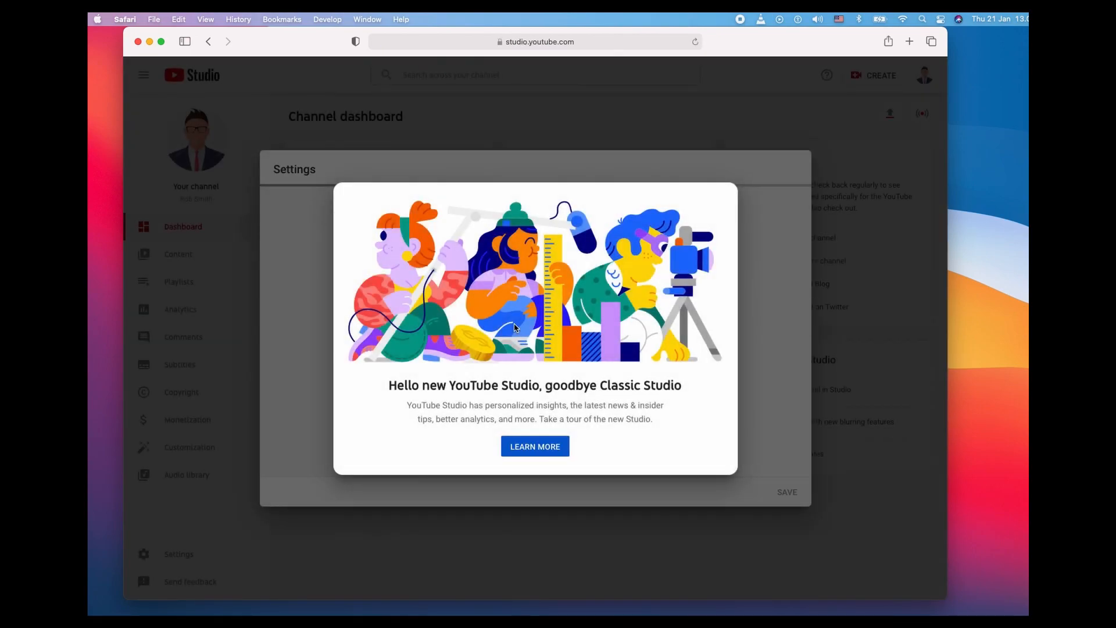
Step: Dismiss the Studio welcome popup and open the country choices under Channel basic info
left_click(547, 457)
left_click(286, 206)
left_click(369, 231)
left_click(498, 313)
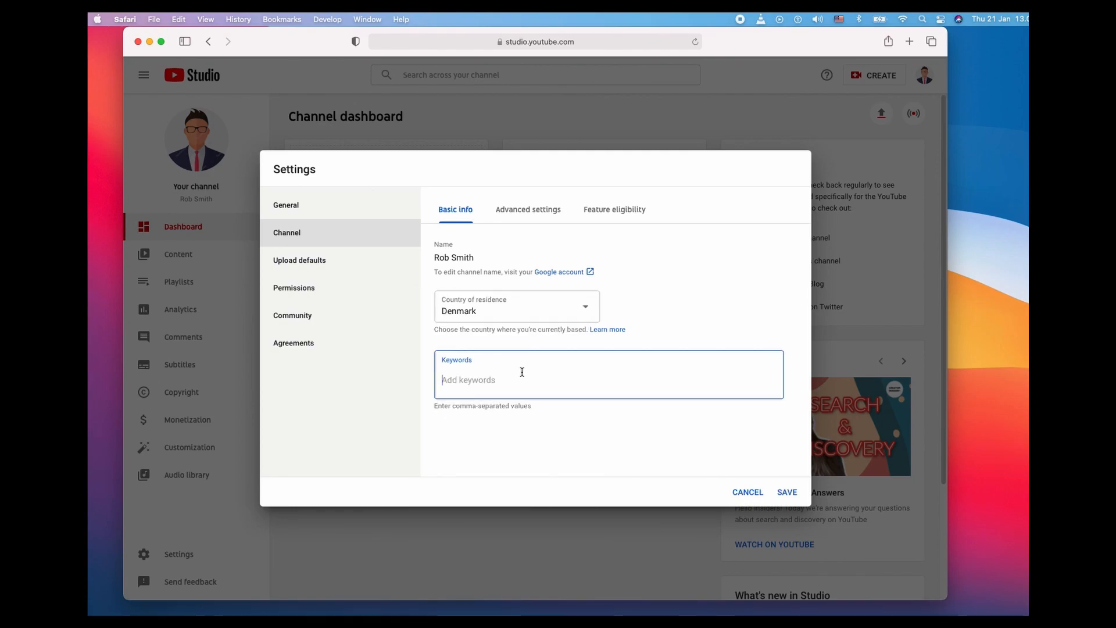
Step: Add keywords 'Youtube touturials', 'How to videos' and the channel's name
type("Youtube to")
type("u")
type("turials")
key("Return")
type("How to videos")
key("Return")
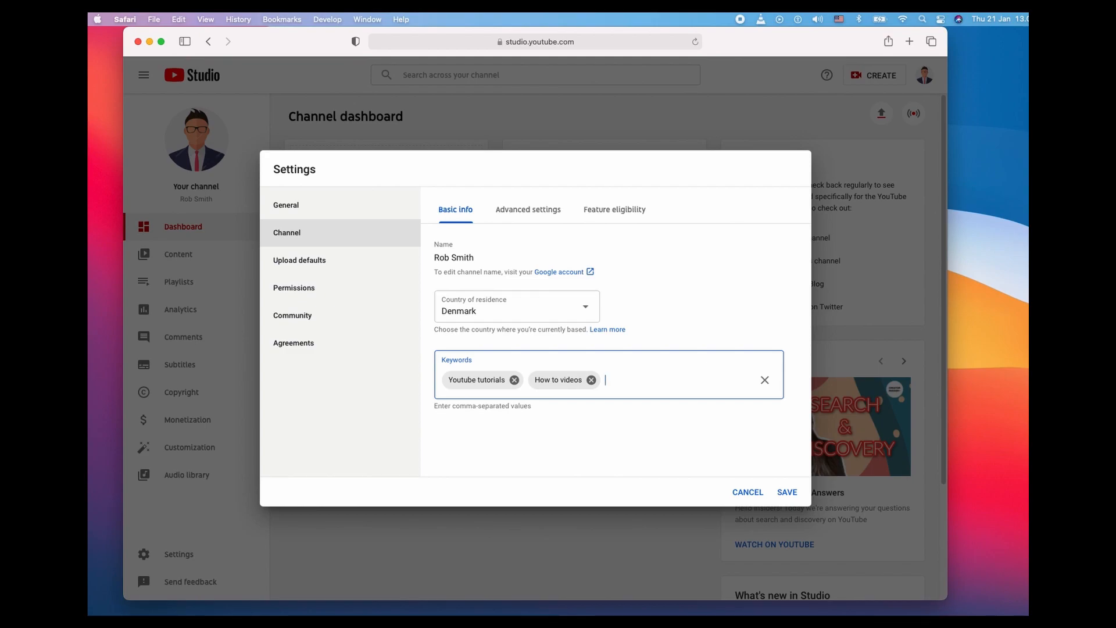
type("Ron")
key("BackSpace")
type("b Smith ")
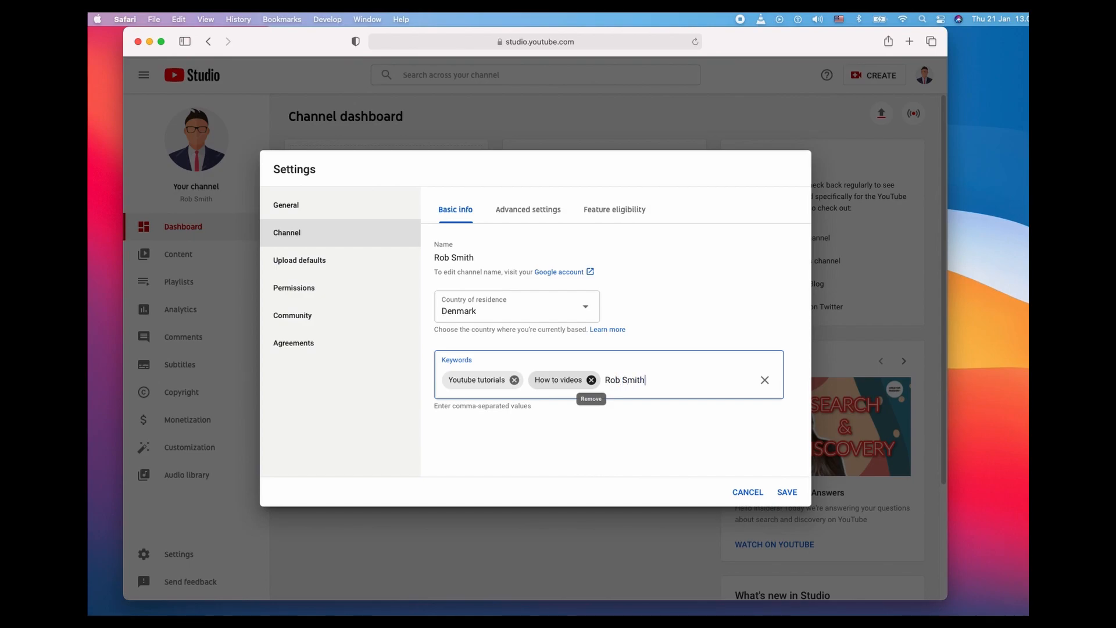
type("Channel, How to grow YouTube in 2021")
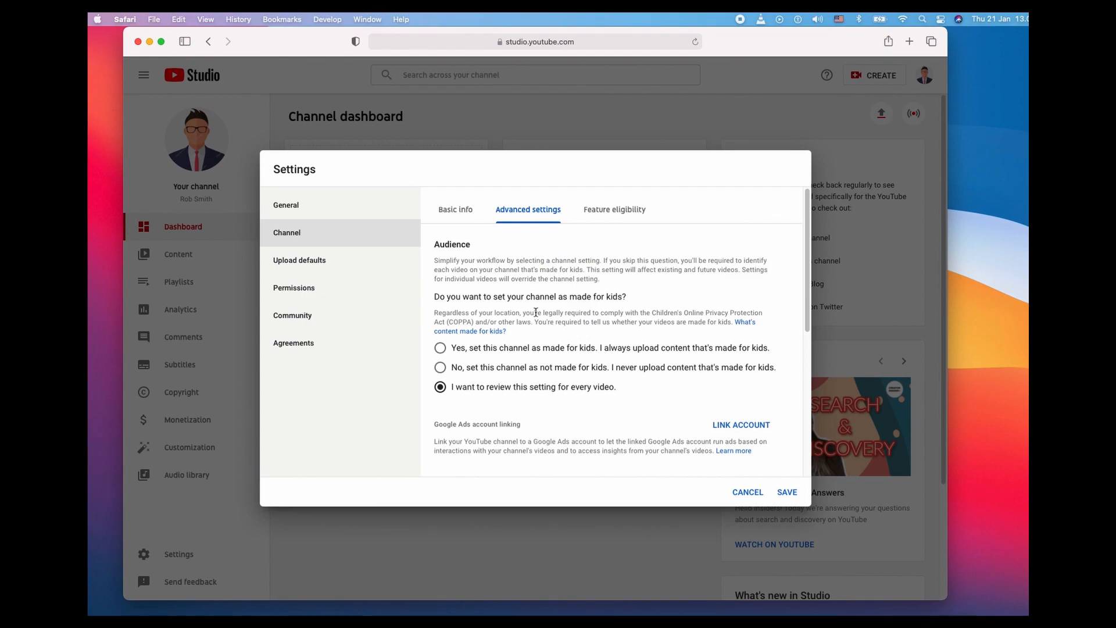
scroll(536, 312, "down", 10)
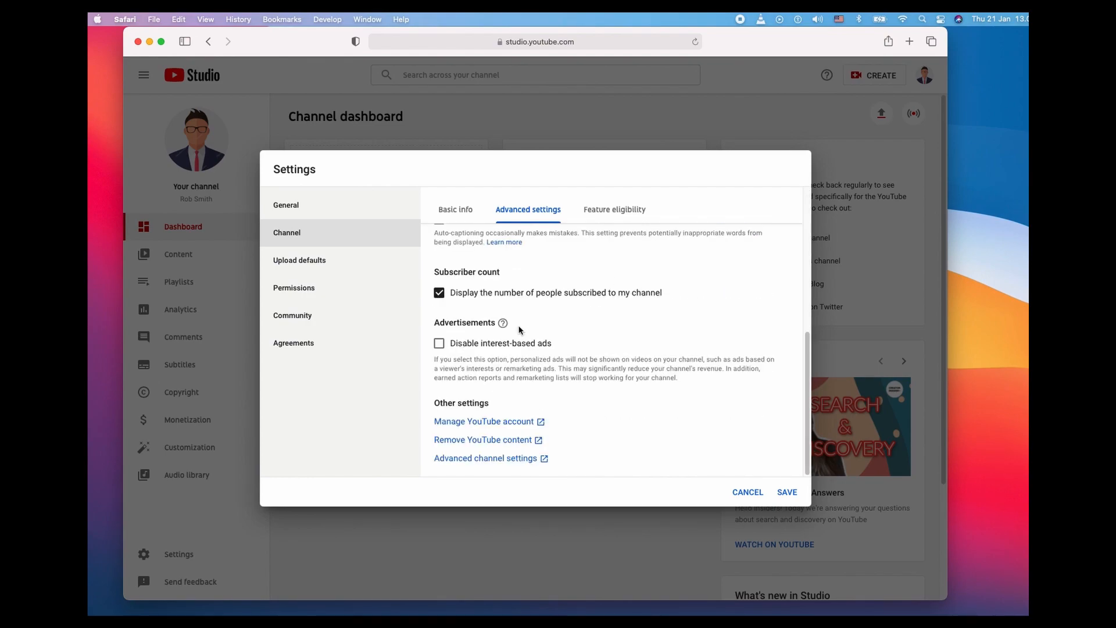
Step: Mark the channel as not made for kids, then view its Feature eligibility
scroll(521, 330, "up", 10)
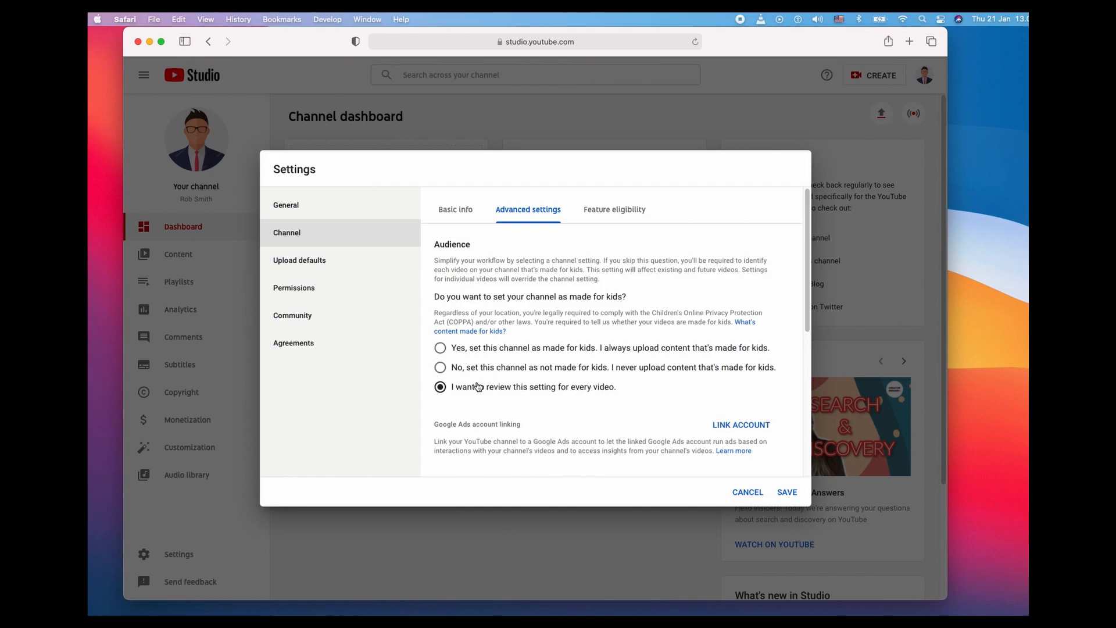
triple_click(542, 294)
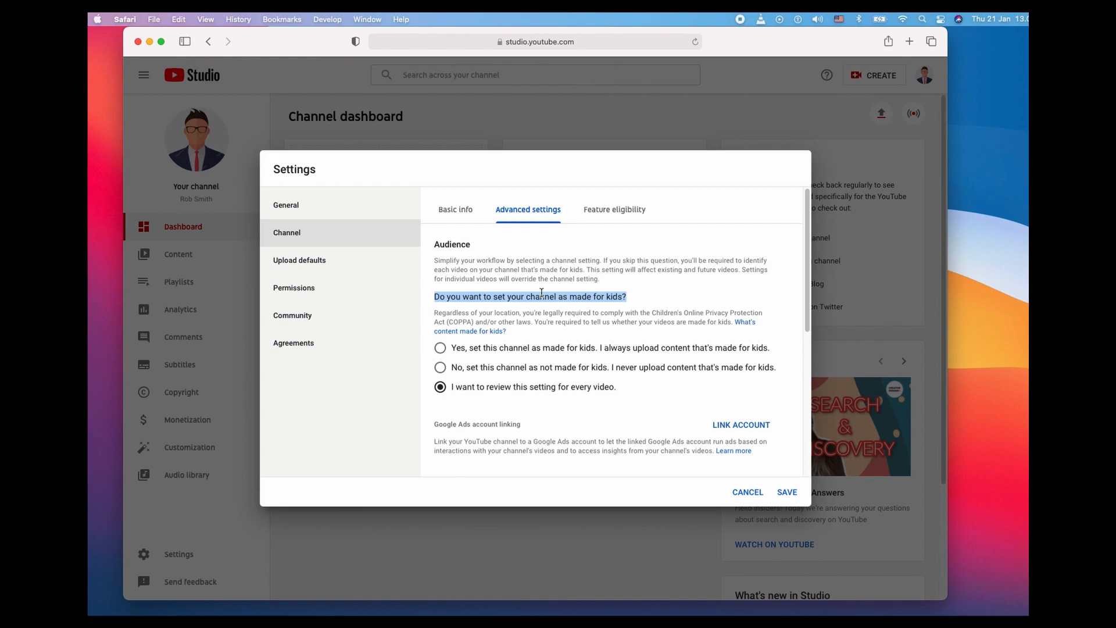
left_click(571, 373)
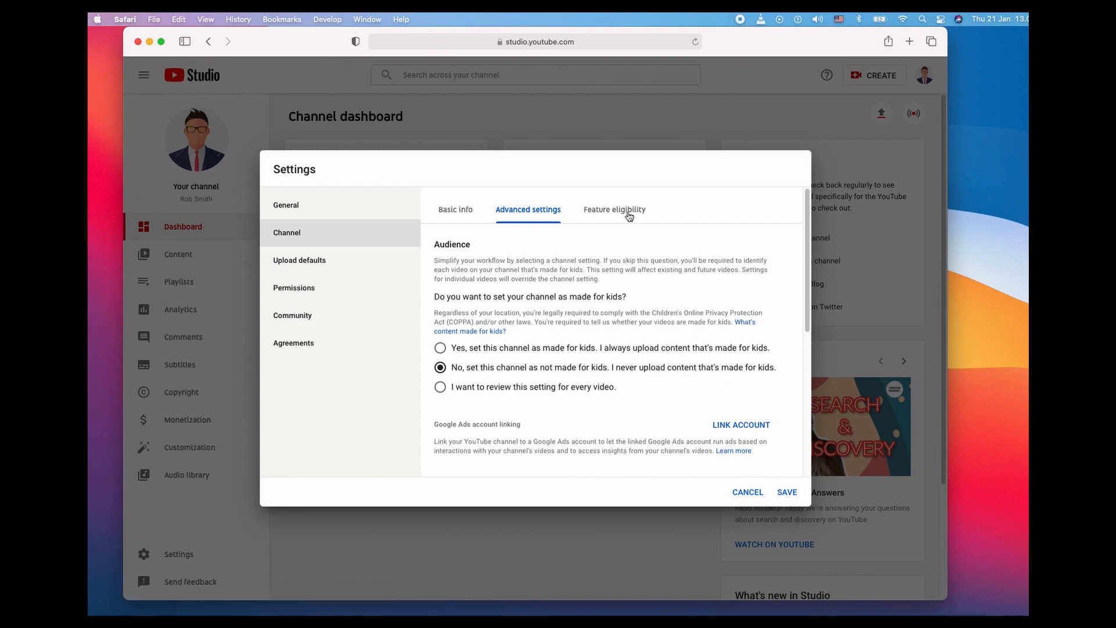
left_click(628, 215)
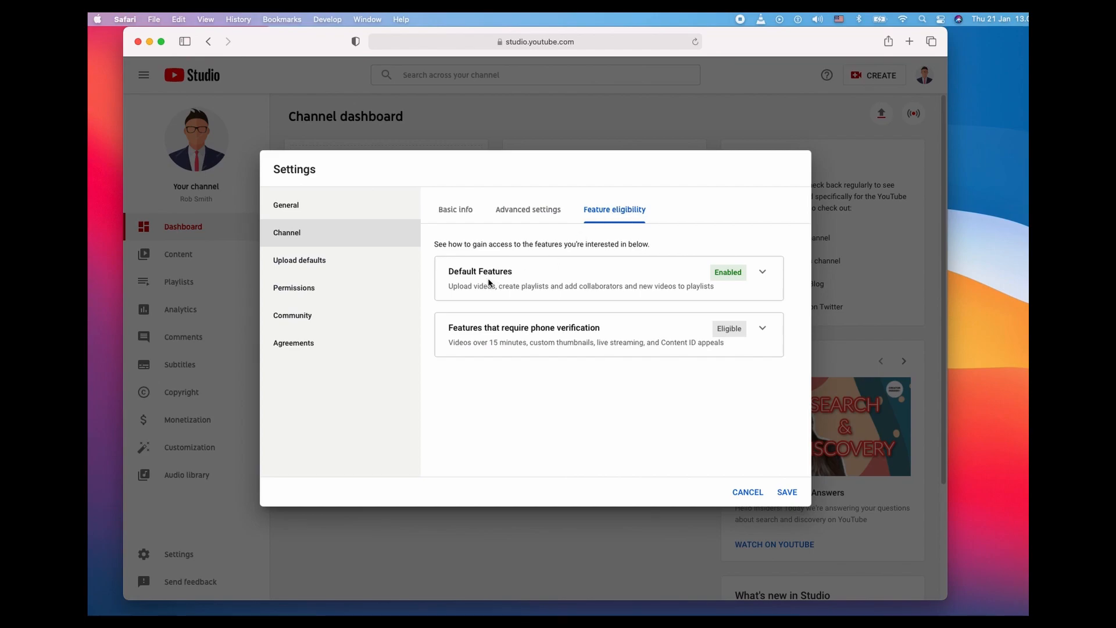
Step: Expand the phone-verification feature requirements and start verifying the phone number
left_click_drag(464, 286, 586, 294)
left_click(585, 299)
left_click_drag(486, 343, 625, 345)
left_click(644, 350)
left_click_drag(530, 342, 703, 344)
left_click(599, 343)
left_click(679, 345)
left_click(762, 328)
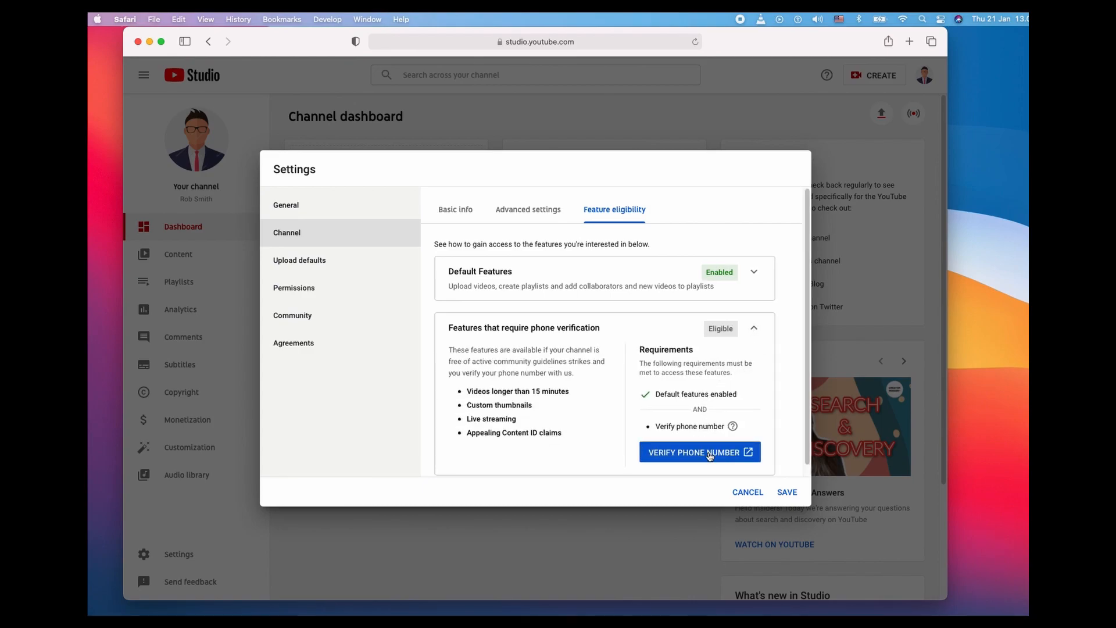
left_click(710, 454)
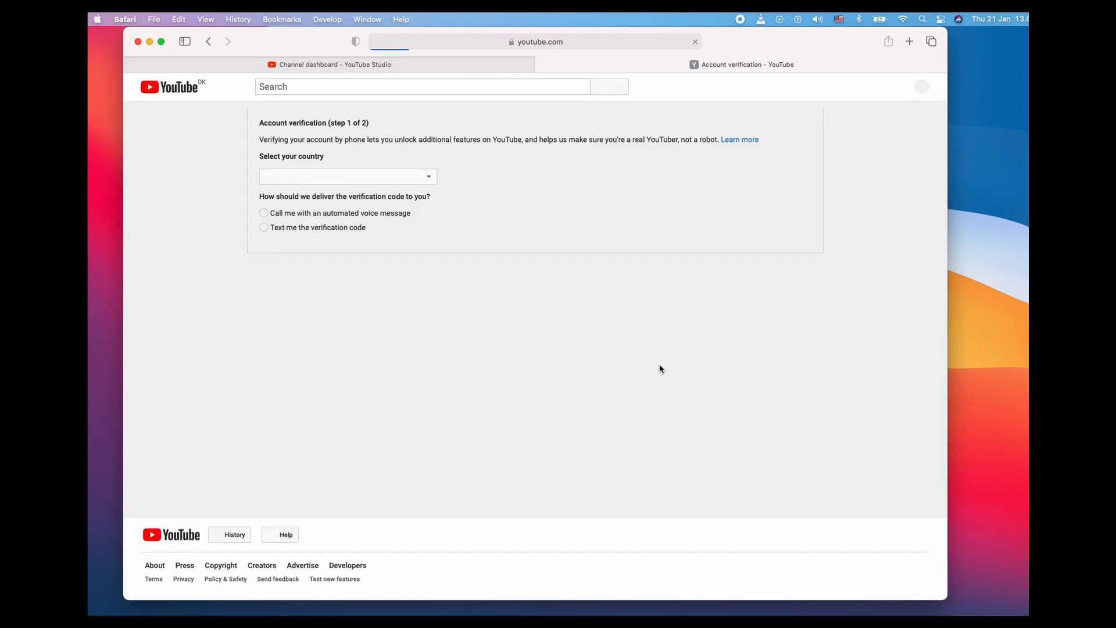
Step: Verify the account by text message, entering the phone number and the 6-digit code
left_click(264, 228)
left_click(298, 300)
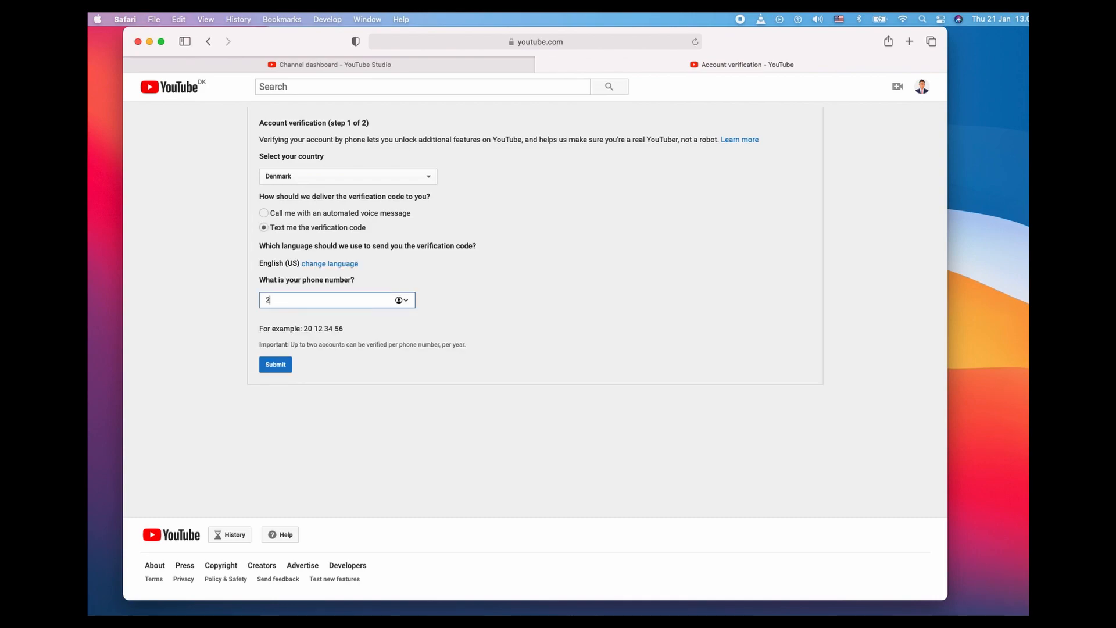
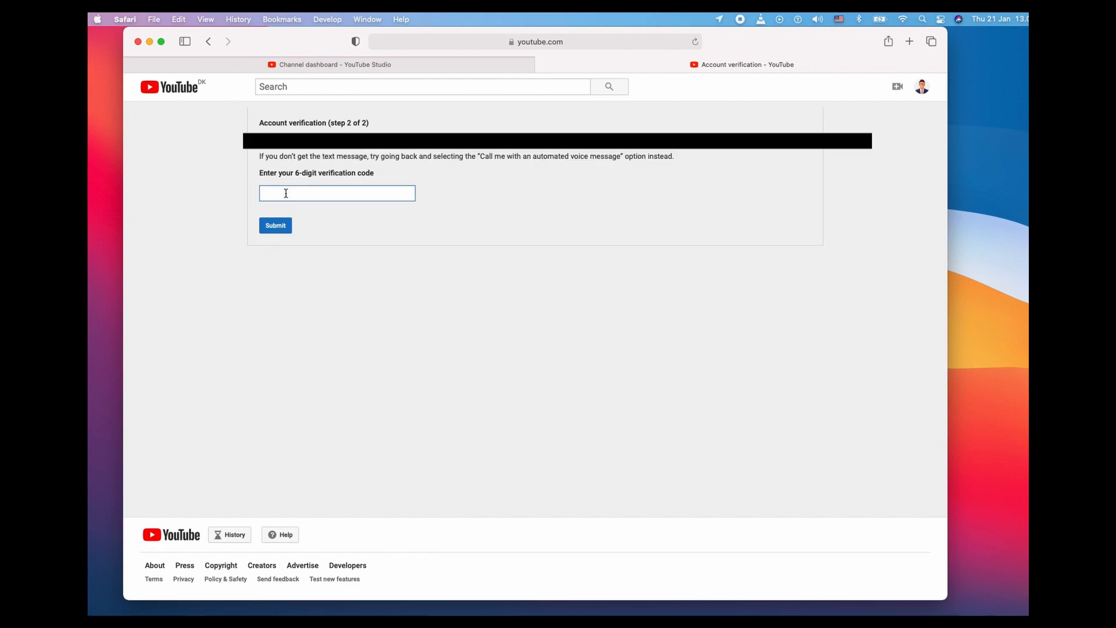
left_click(276, 235)
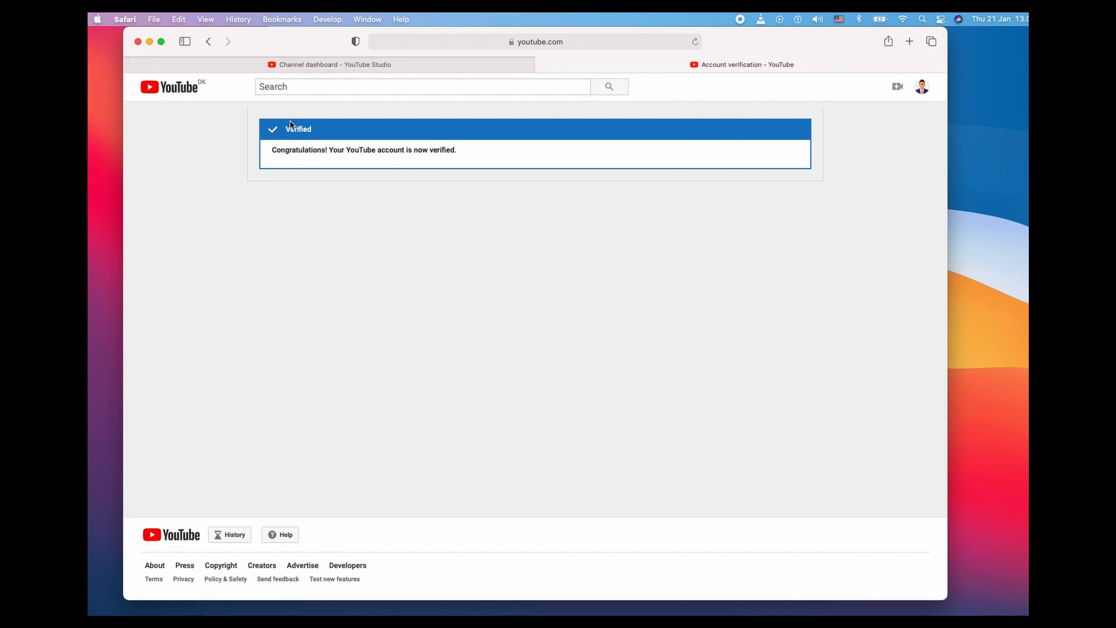
left_click(923, 90)
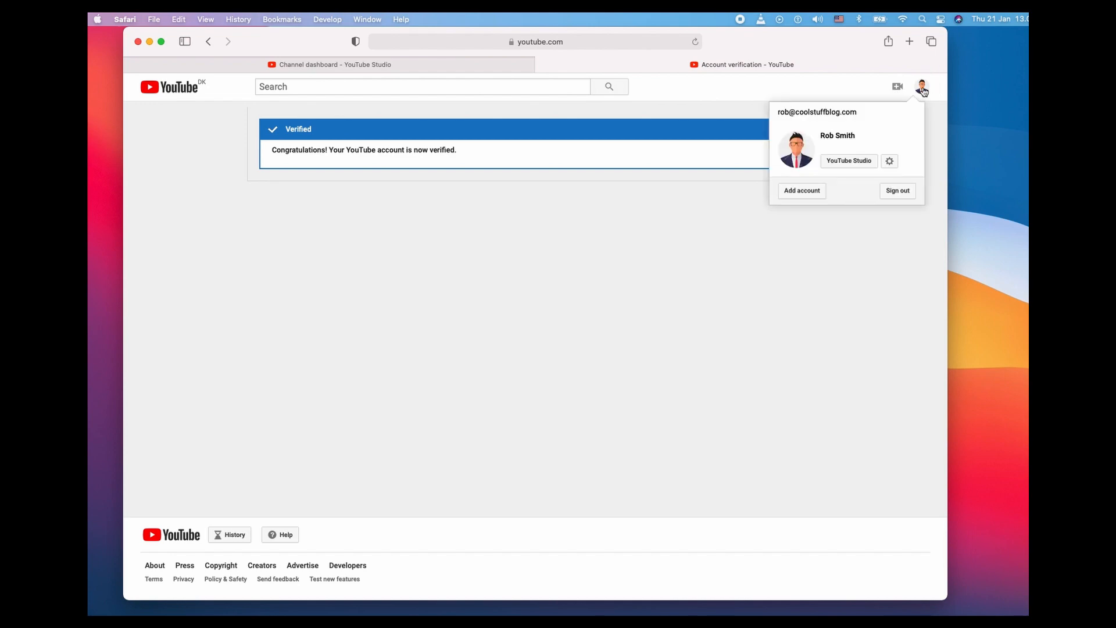
Step: Open Studio's Channel customization page and dismiss its intro popup
left_click(889, 164)
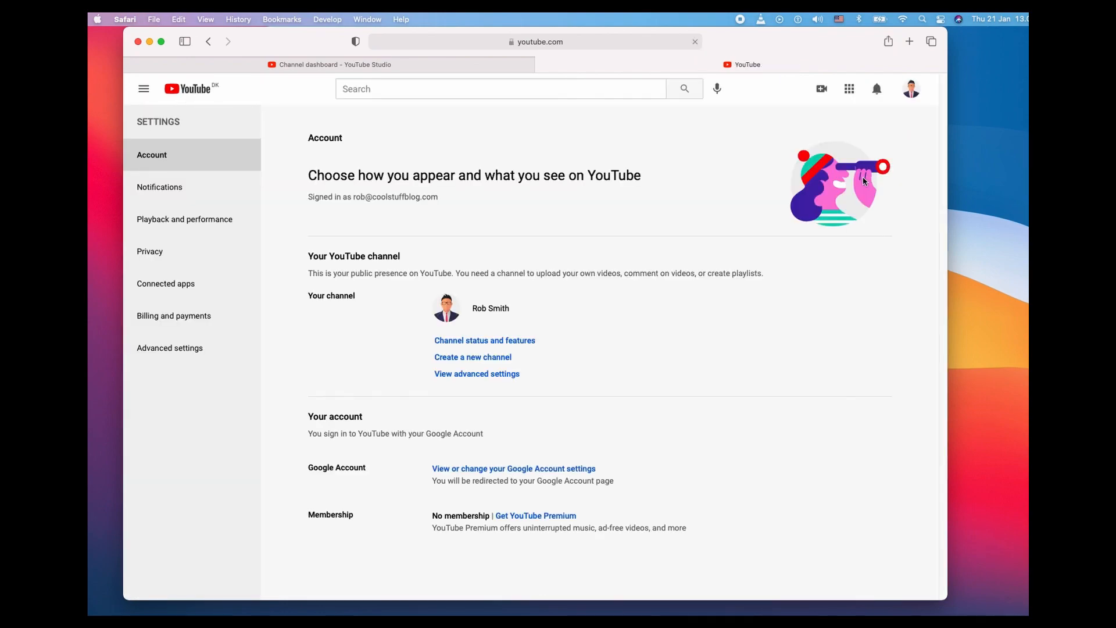
left_click(477, 347)
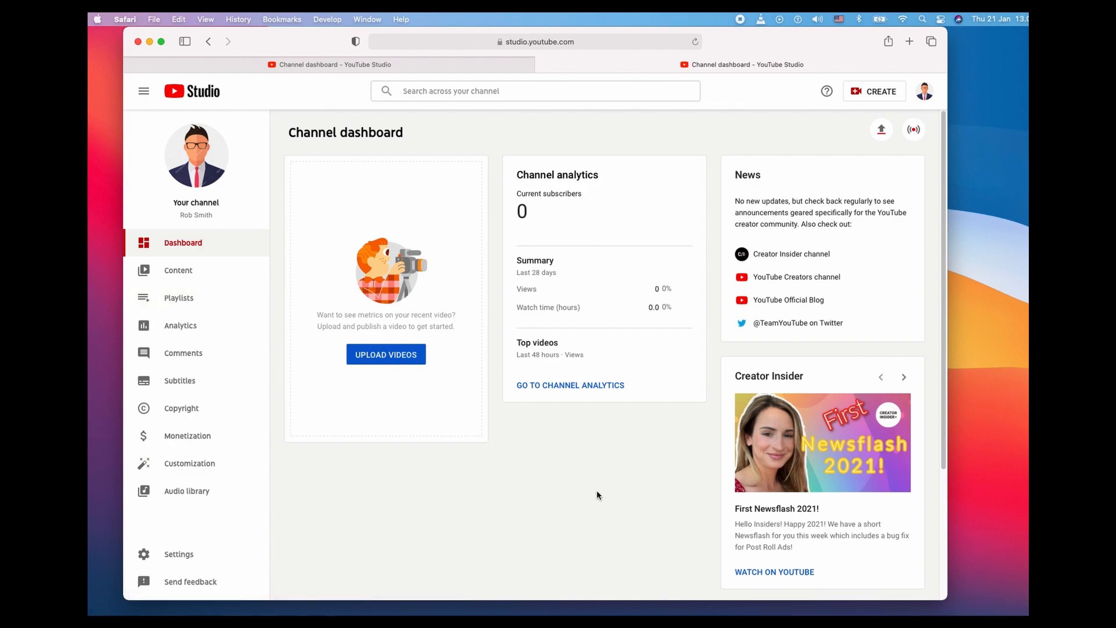
left_click(206, 469)
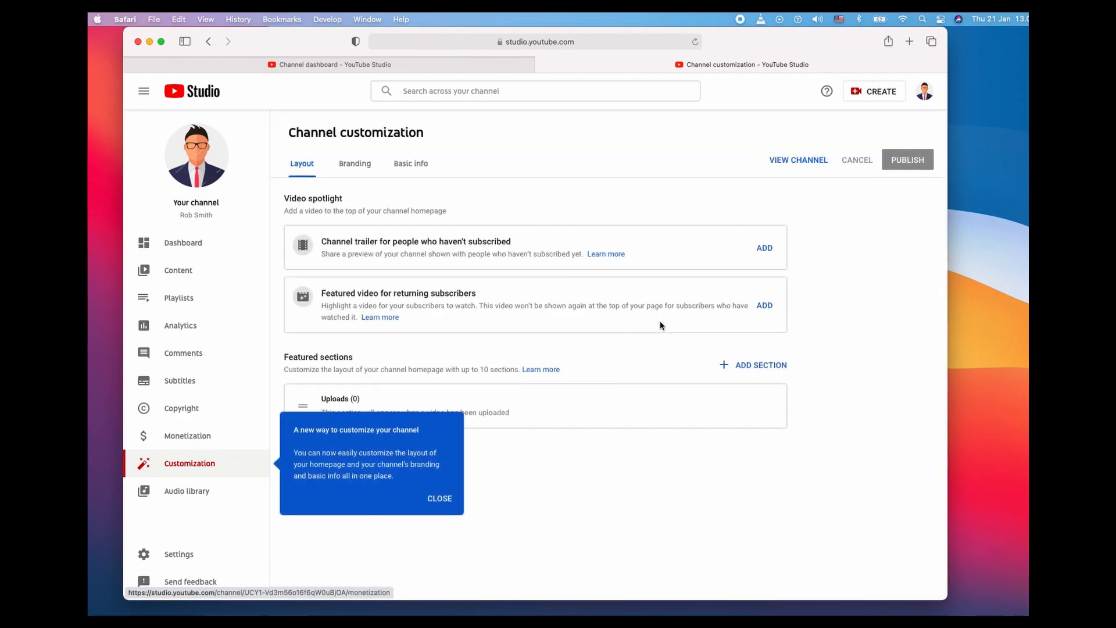
left_click(442, 499)
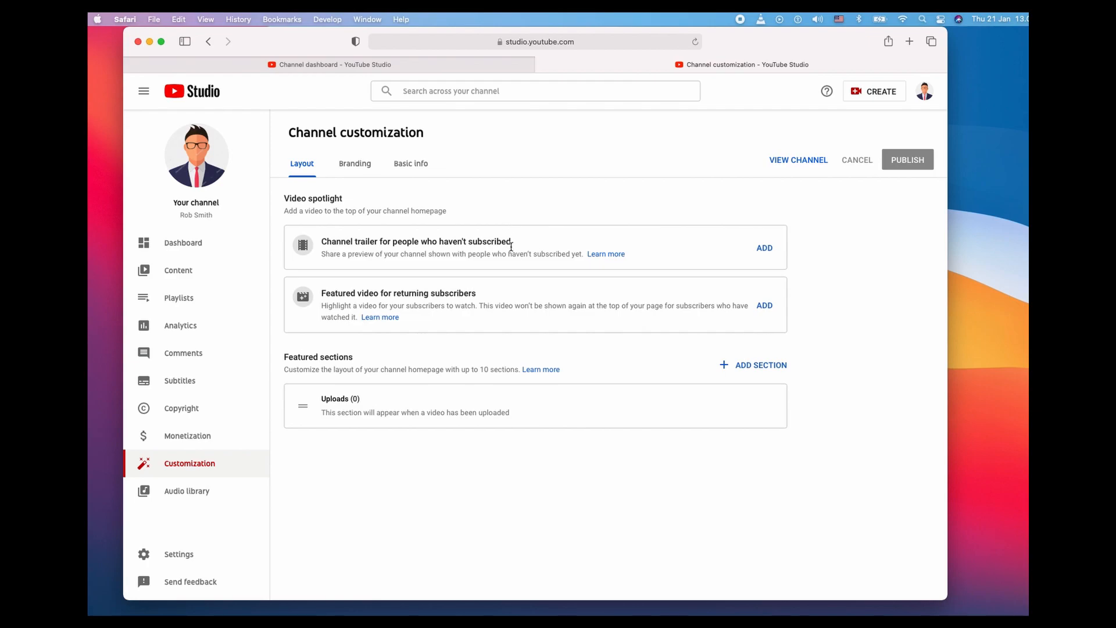
left_click(358, 165)
left_click(302, 165)
Step: Open the public channel home page in a new tab, then return to customization
right_click(929, 92)
left_click(697, 167)
left_click(798, 161)
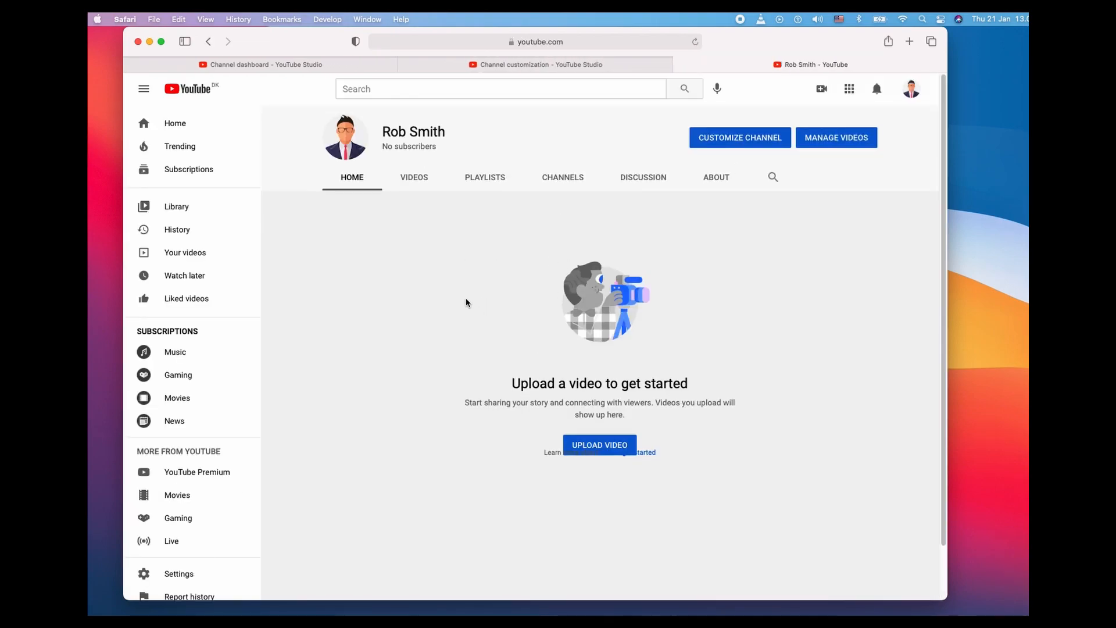
left_click(590, 63)
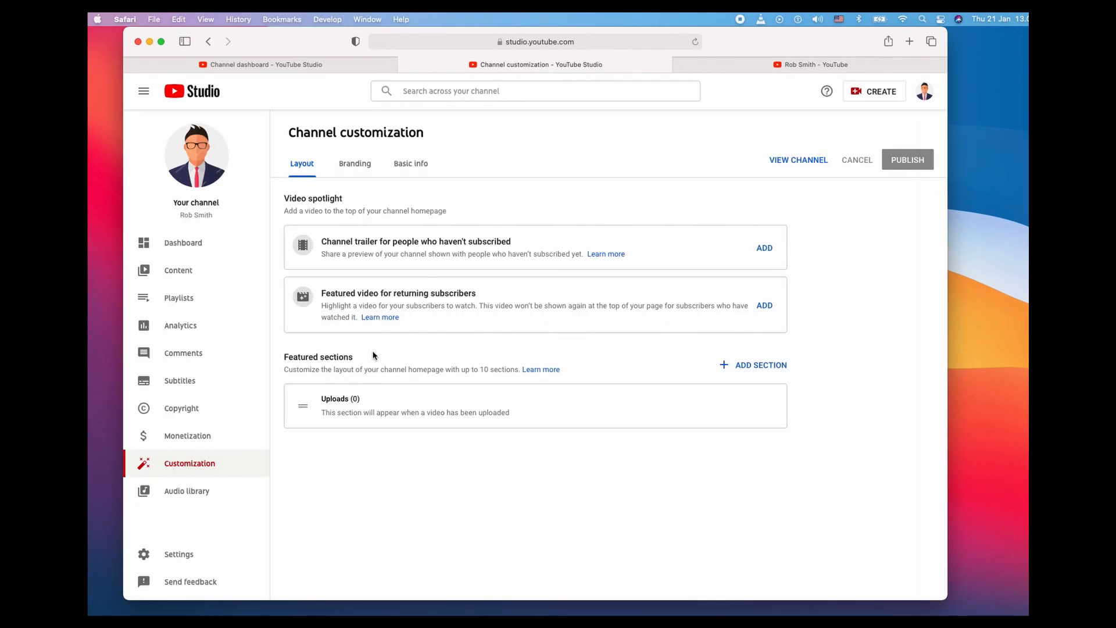
left_click(732, 60)
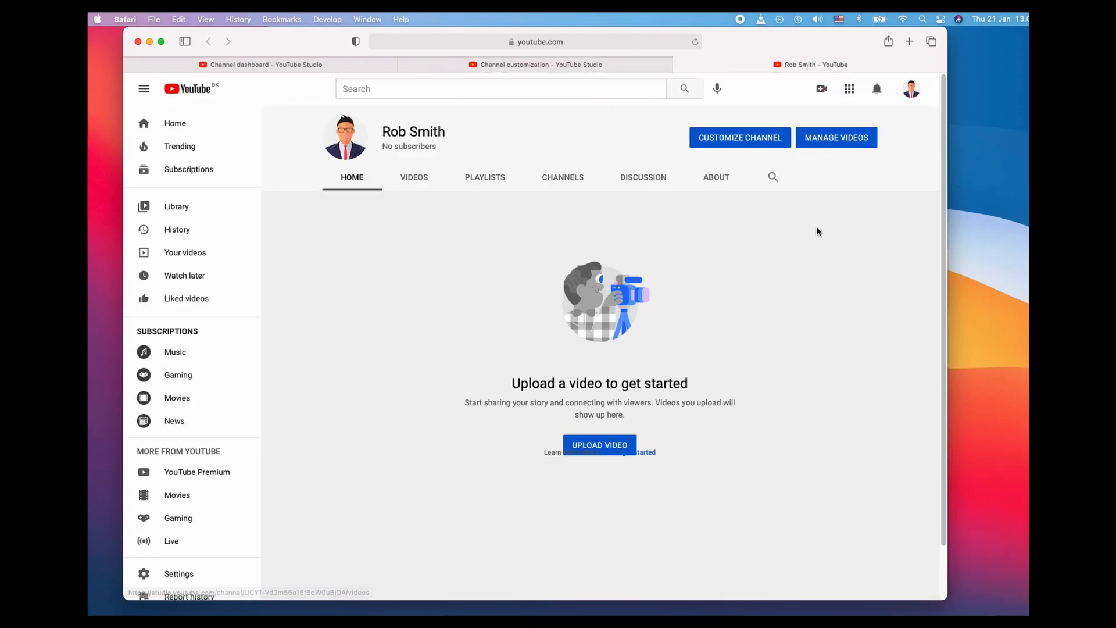
left_click(552, 66)
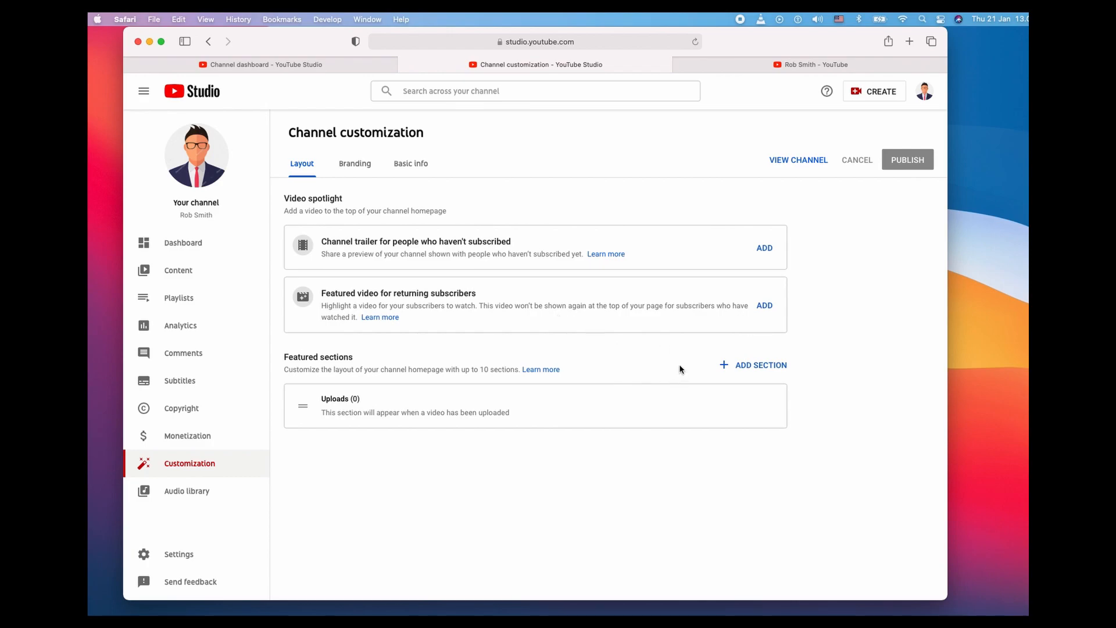
Step: Show the Branding section with profile picture, banner image and video watermark options
left_click(352, 168)
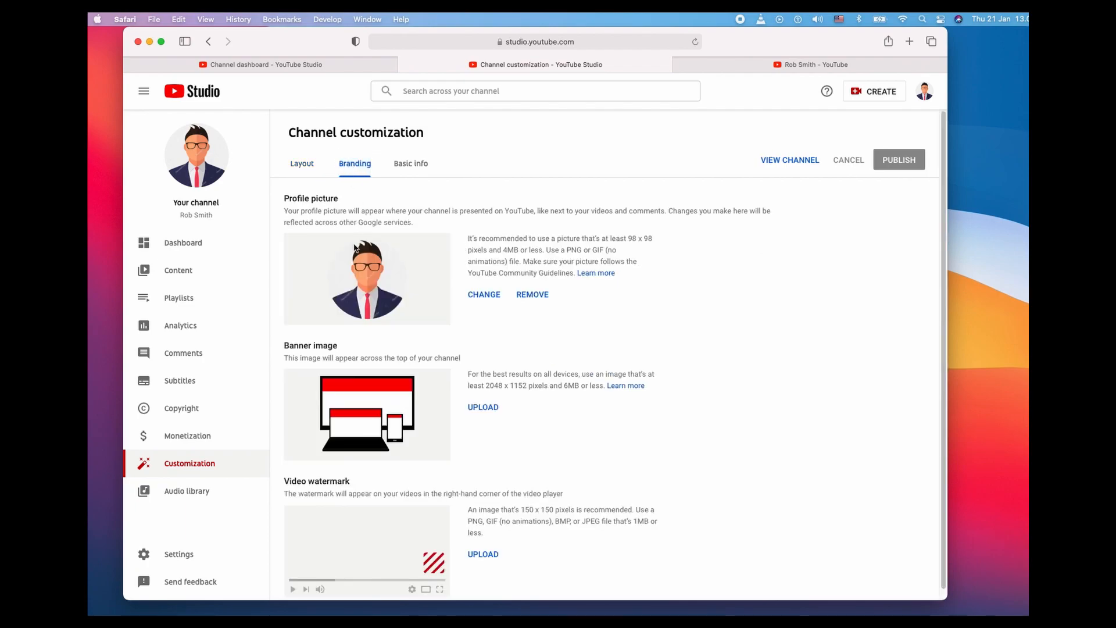
scroll(389, 393, "down", 1)
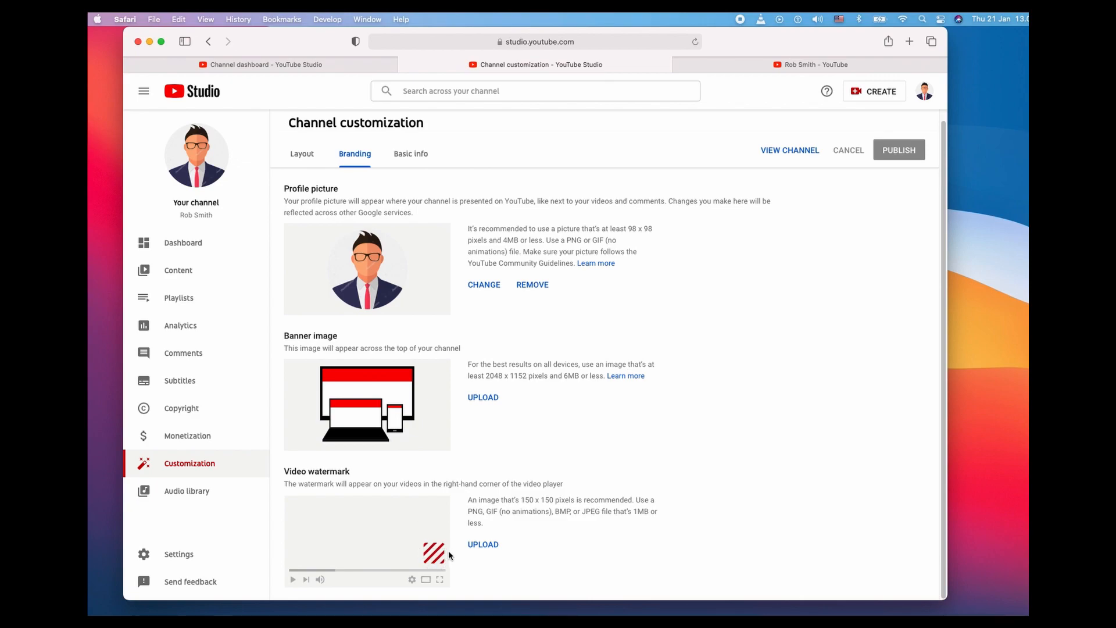
mouse_move(909, 61)
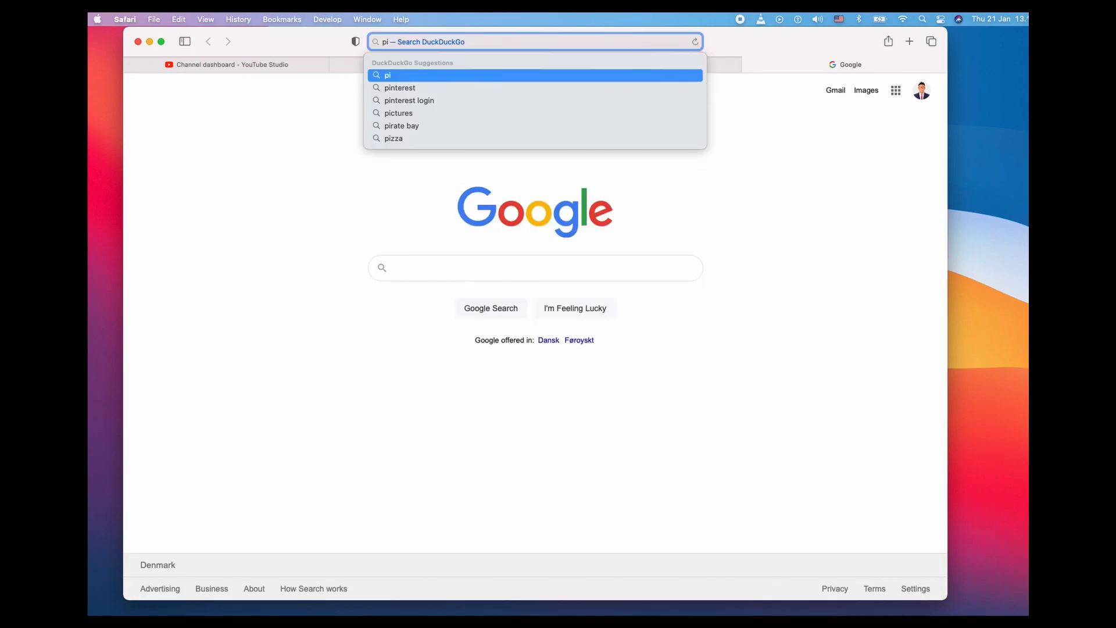
Step: Go to pixlr.com and open the Pixlr E editor
type("xlr")
key("Return")
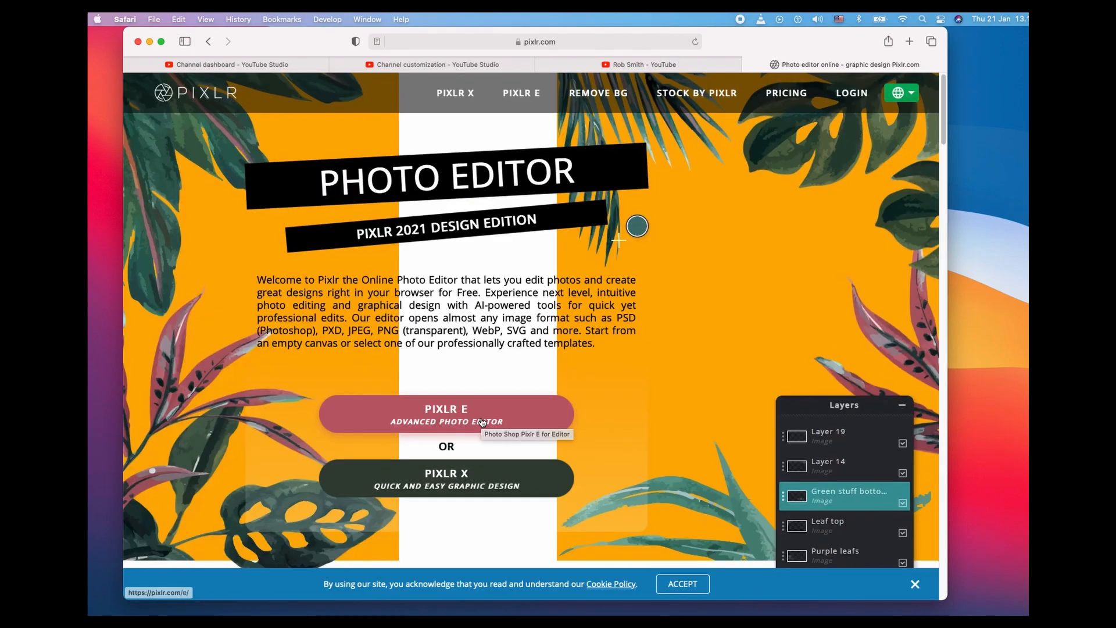
left_click(482, 422)
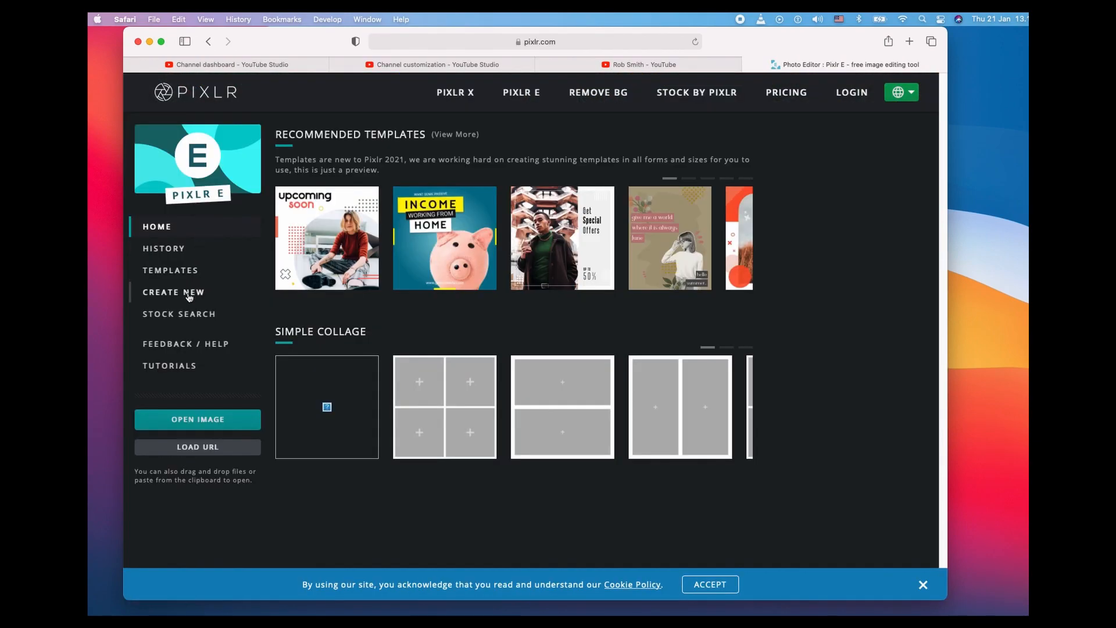
Step: Create a blank 2560×1440 Web 1440p canvas named 'Youtube channel art'
left_click(191, 294)
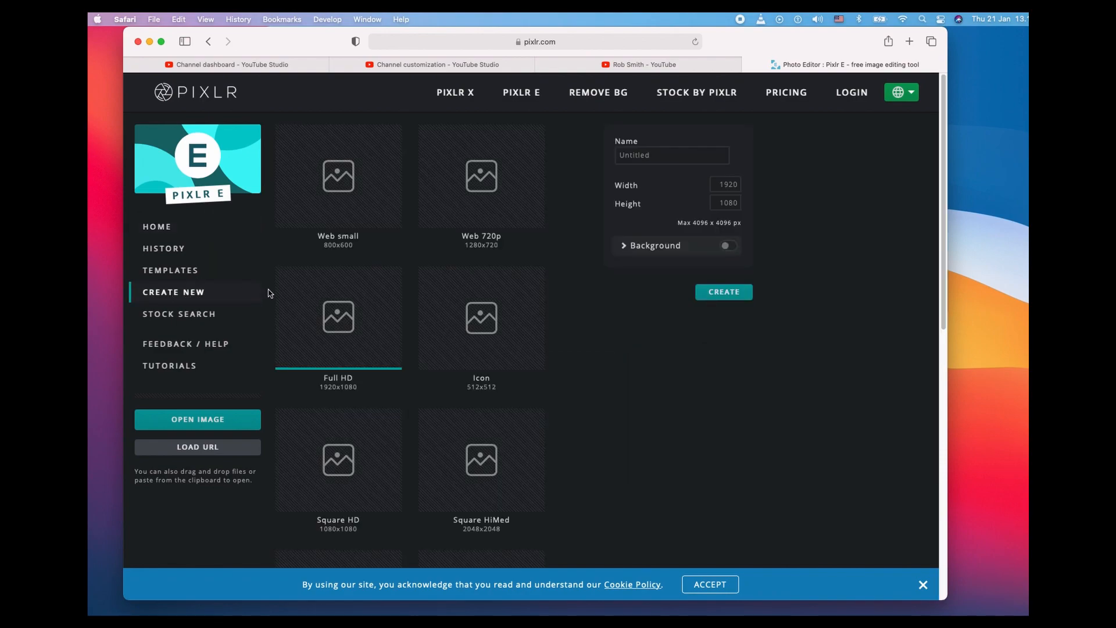
scroll(467, 334, "down", 5)
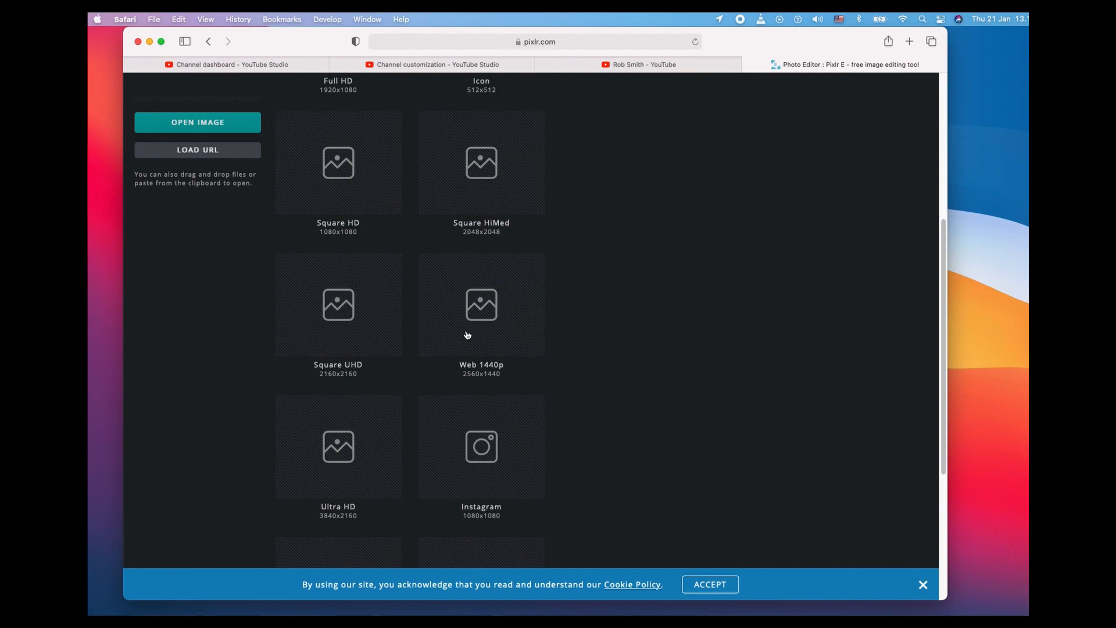
left_click(467, 335)
scroll(468, 335, "up", 5)
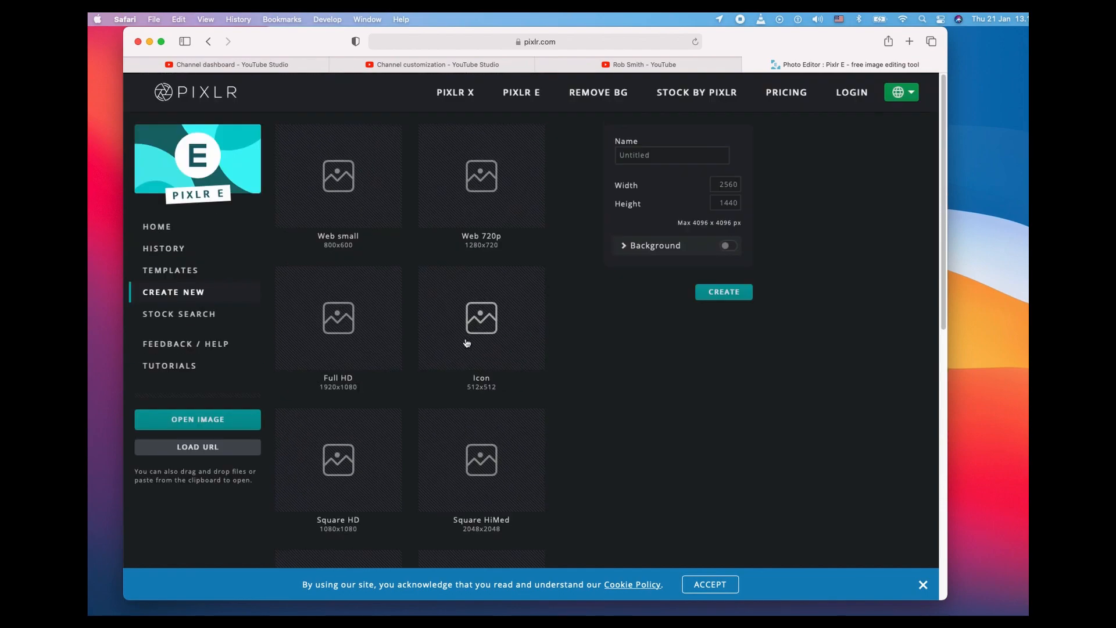
left_click(669, 155)
type("Youtube channel art")
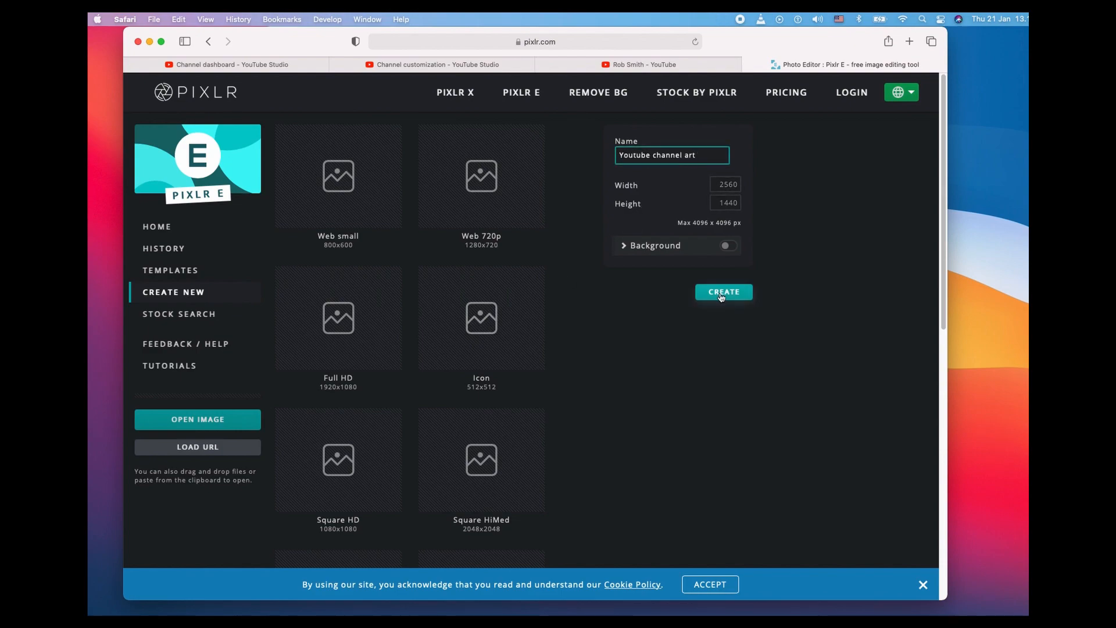
scroll(715, 273, "down", 1)
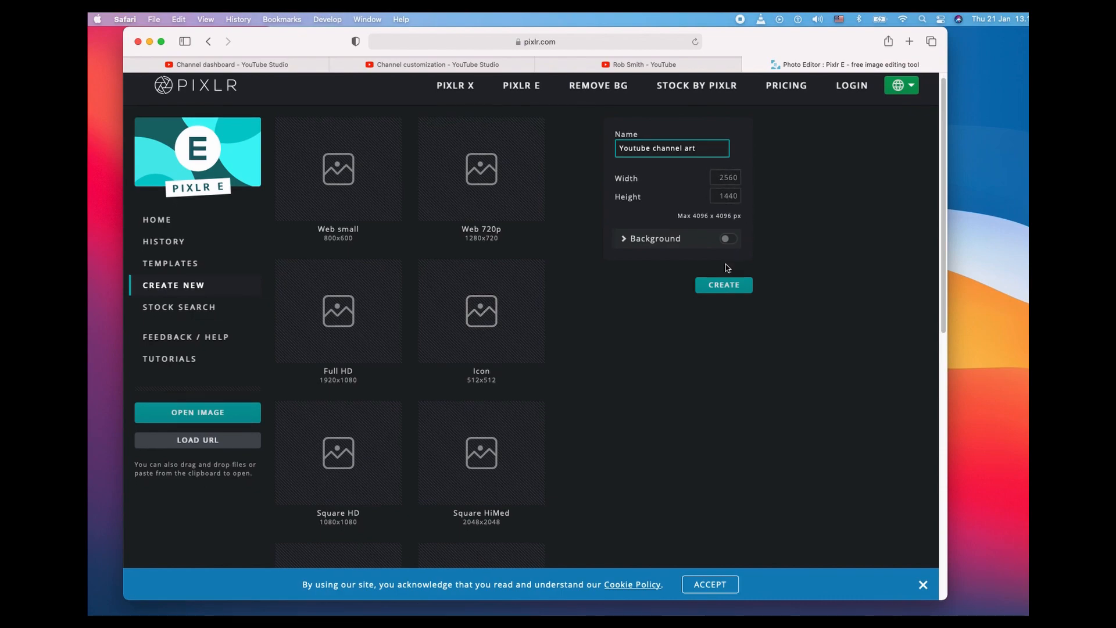
left_click(726, 291)
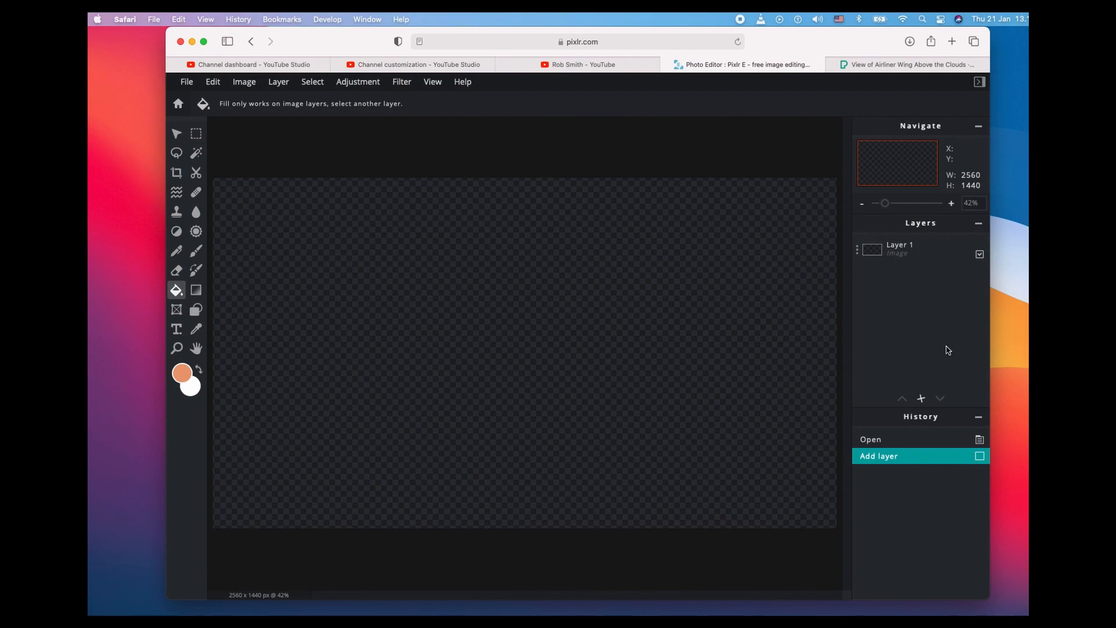
Step: Add an empty Layer 2 and fill the whole canvas with orange
left_click(922, 399)
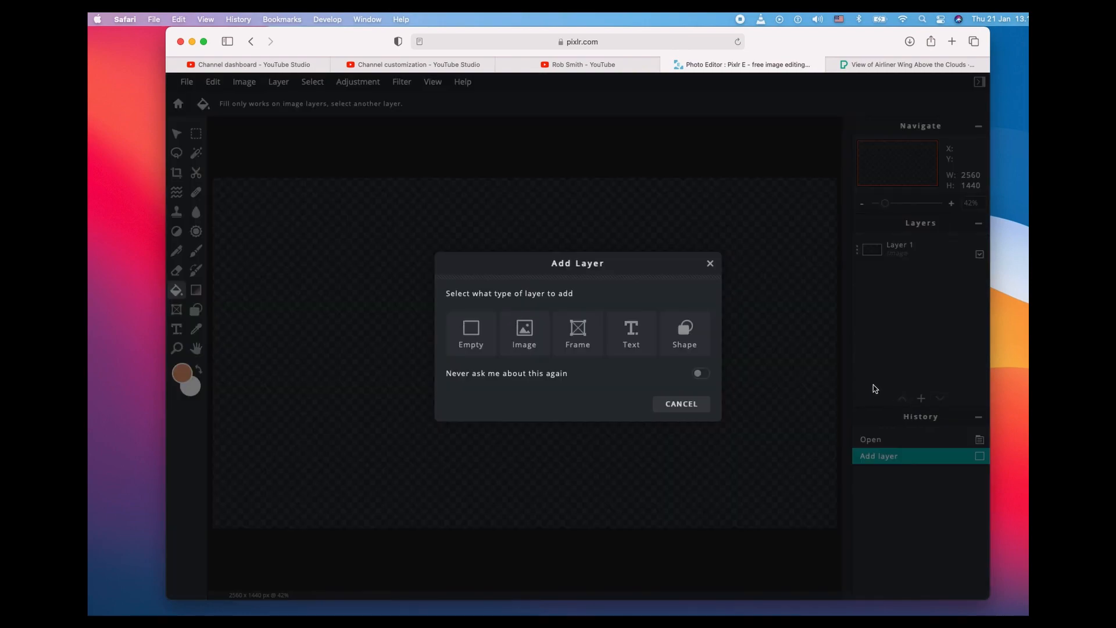
left_click(473, 345)
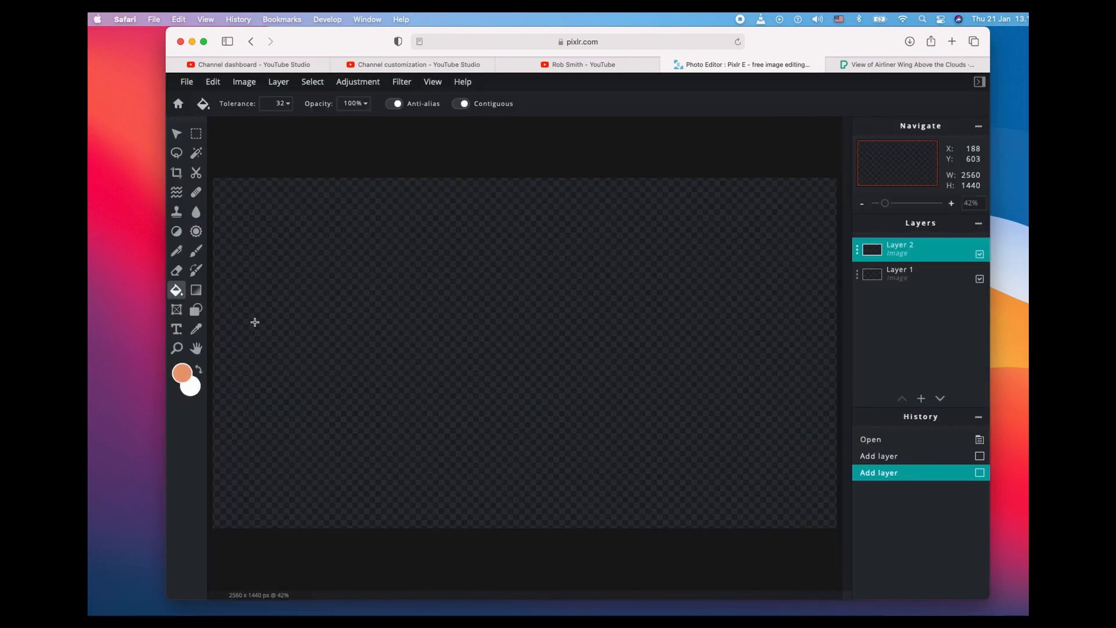
left_click(292, 313)
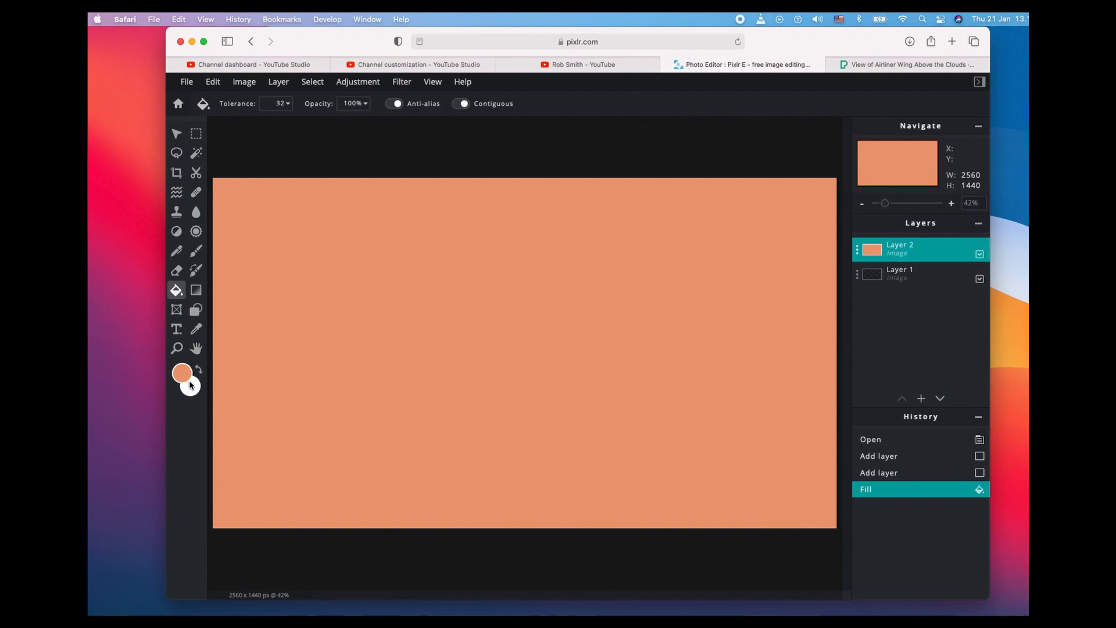
left_click(181, 333)
Step: Add a text layer to the banner and set its colour to white
left_click(323, 332)
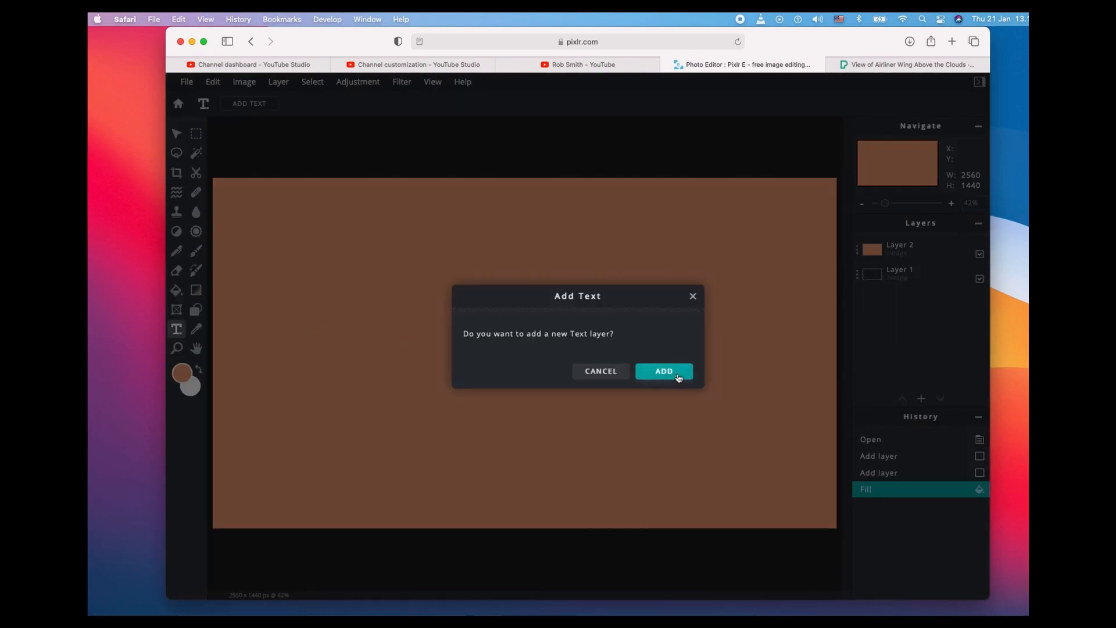
left_click(674, 375)
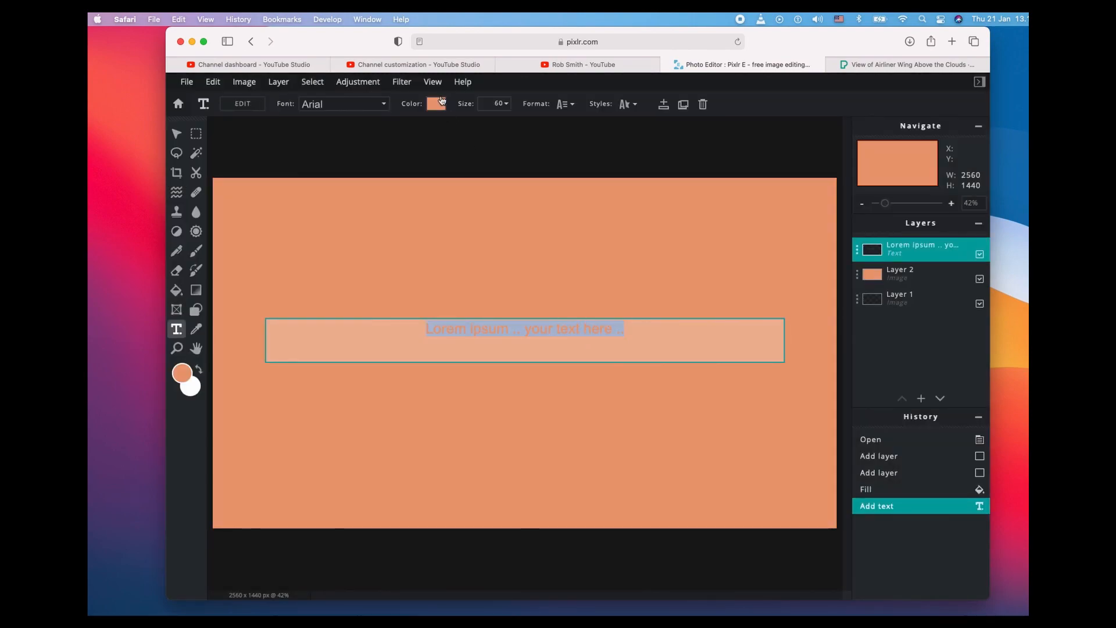
left_click(442, 102)
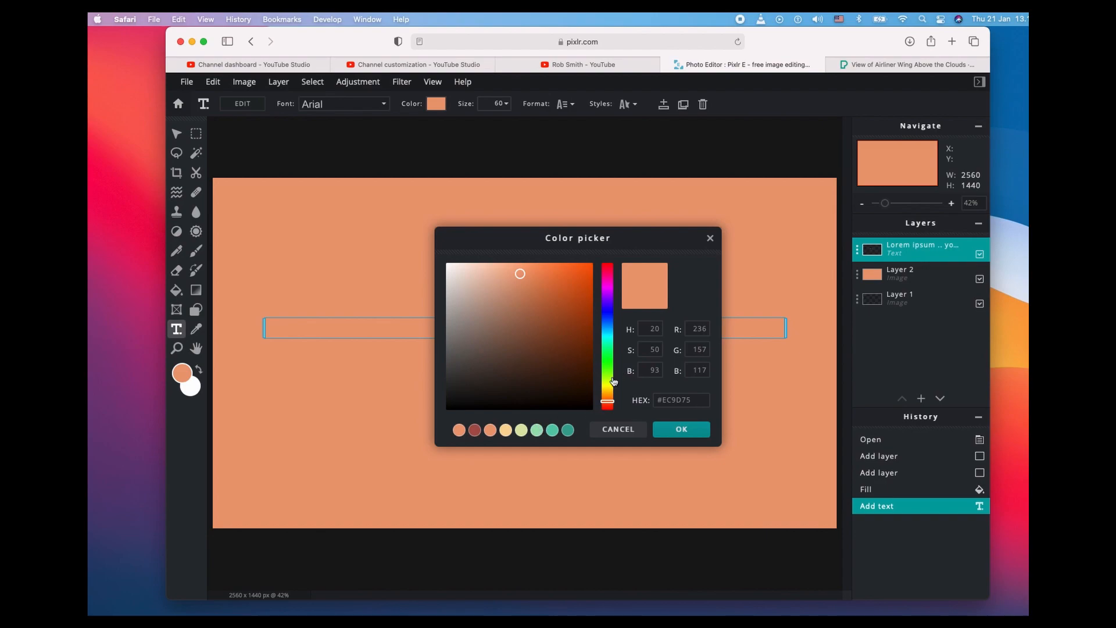
left_click_drag(606, 401, 604, 392)
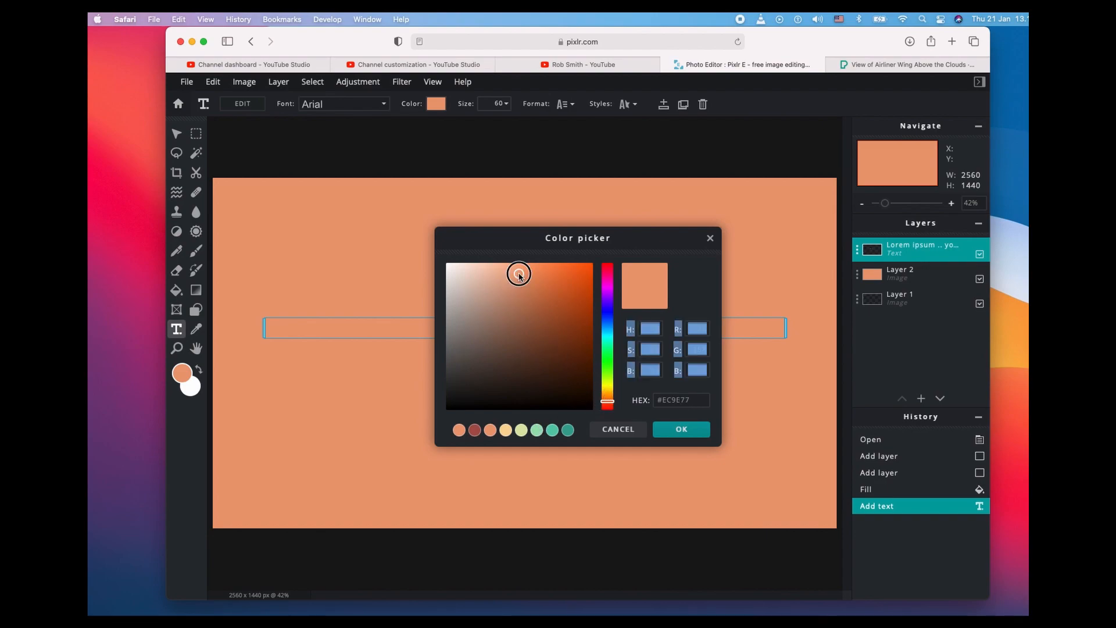
left_click_drag(518, 270, 444, 259)
left_click(680, 429)
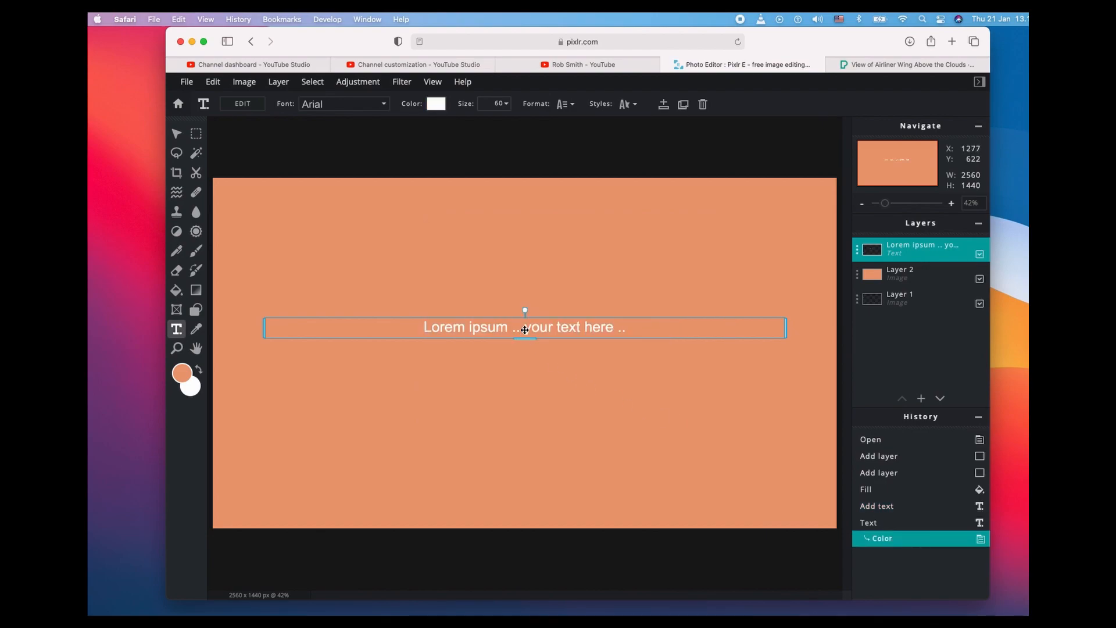
Step: Replace the placeholder with 'Welcome to' and thicken its outline
double_click(524, 327)
type("Welcome to Rob Smith YouTube channel")
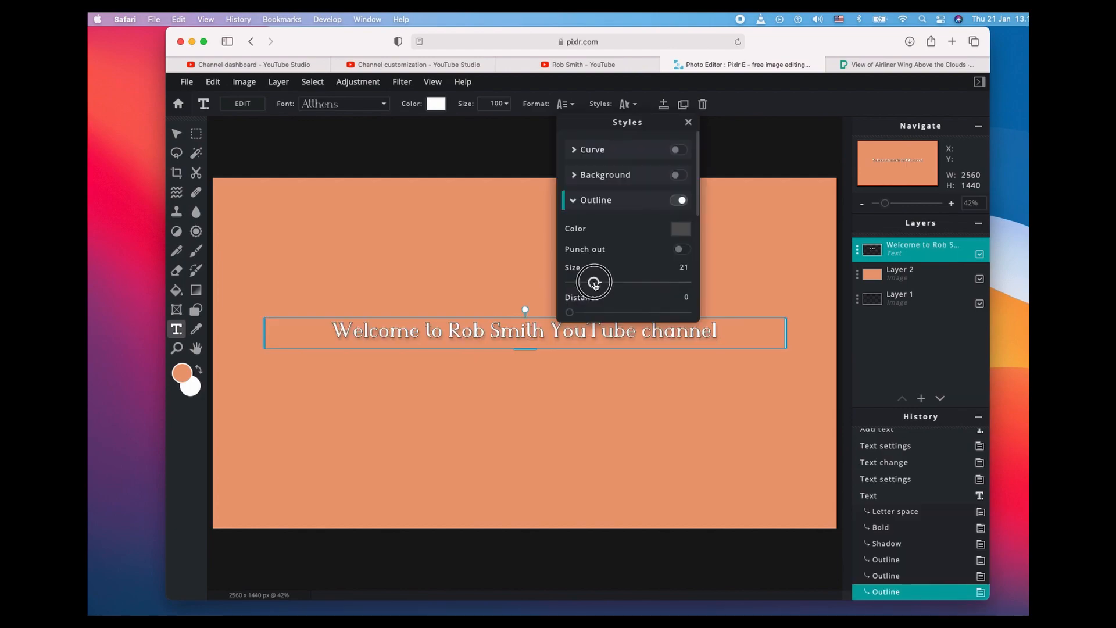
left_click_drag(593, 282, 608, 283)
left_click(774, 205)
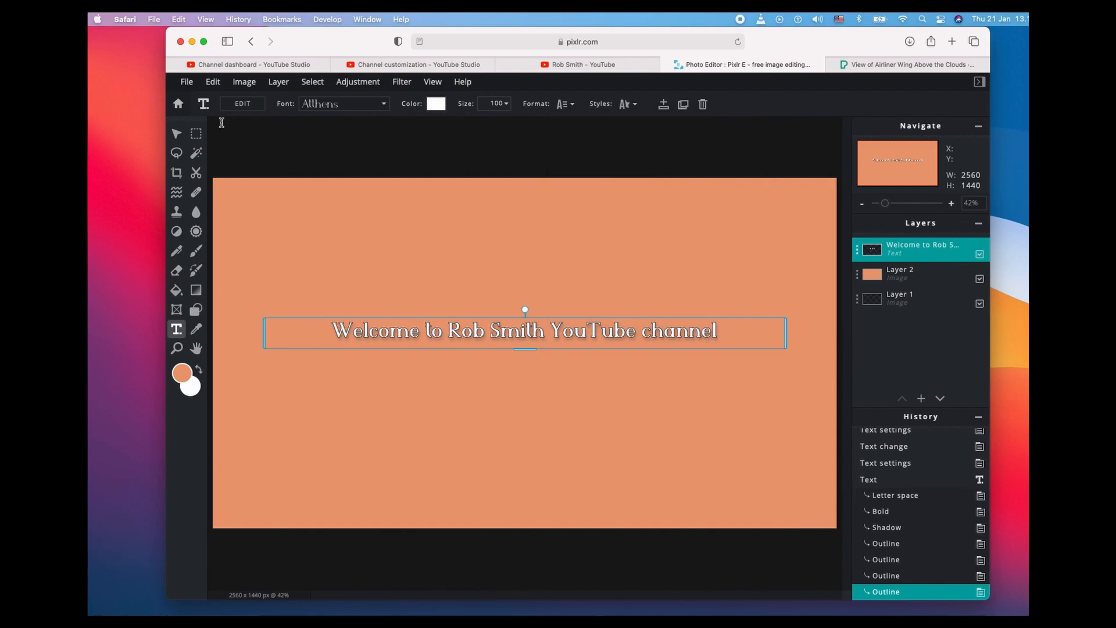
left_click(187, 81)
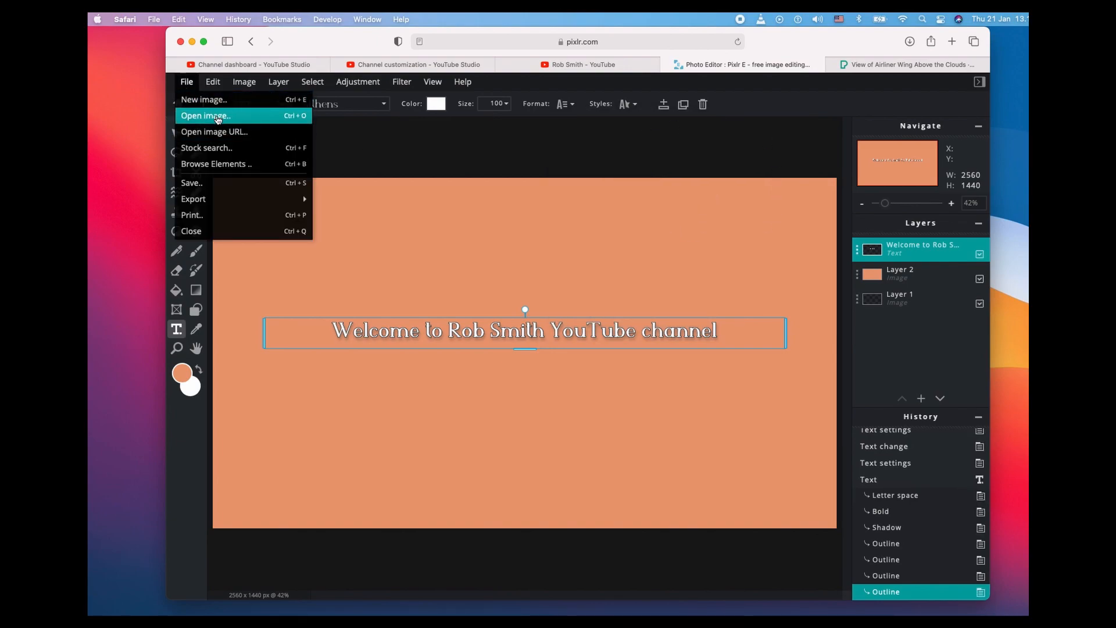
Step: Open the airplane-wing sky photo from the Downloads folder
left_click(218, 119)
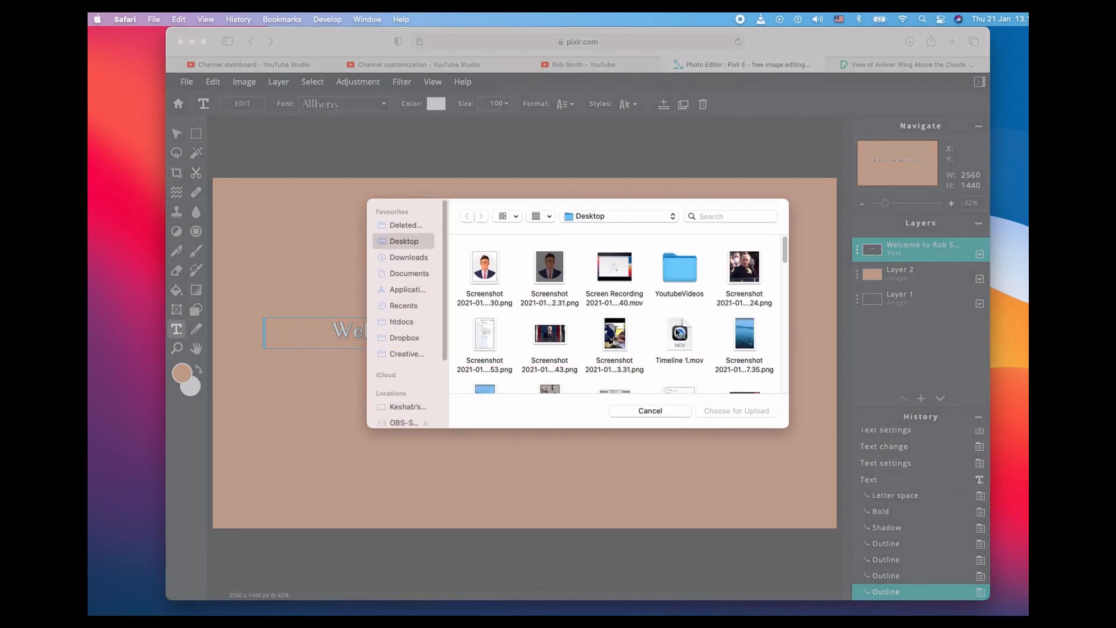
left_click(425, 259)
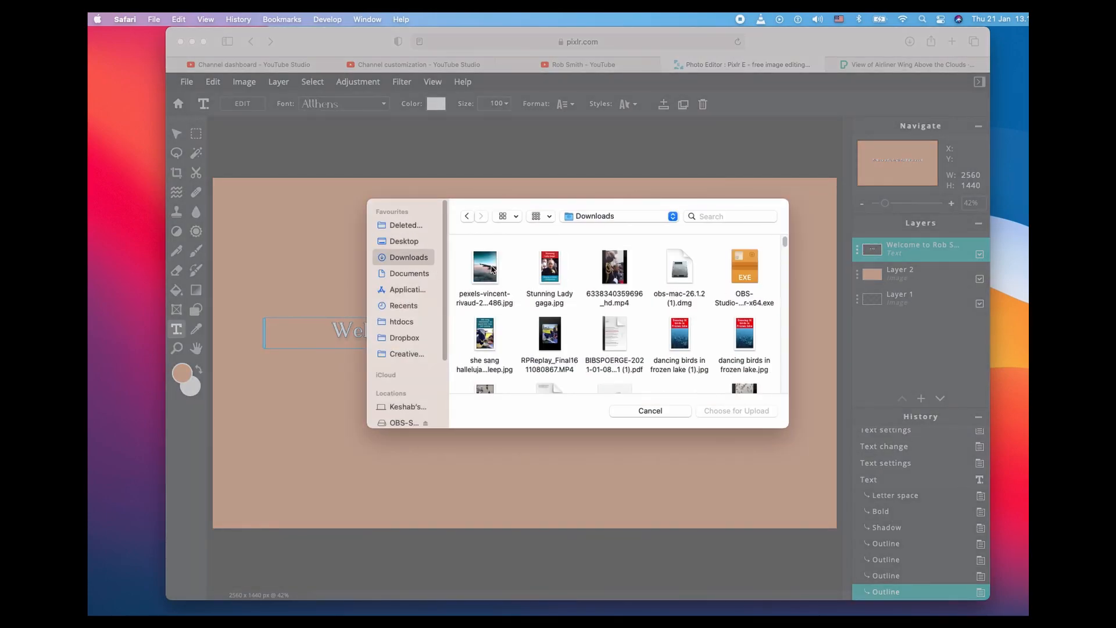
left_click(496, 272)
left_click(737, 412)
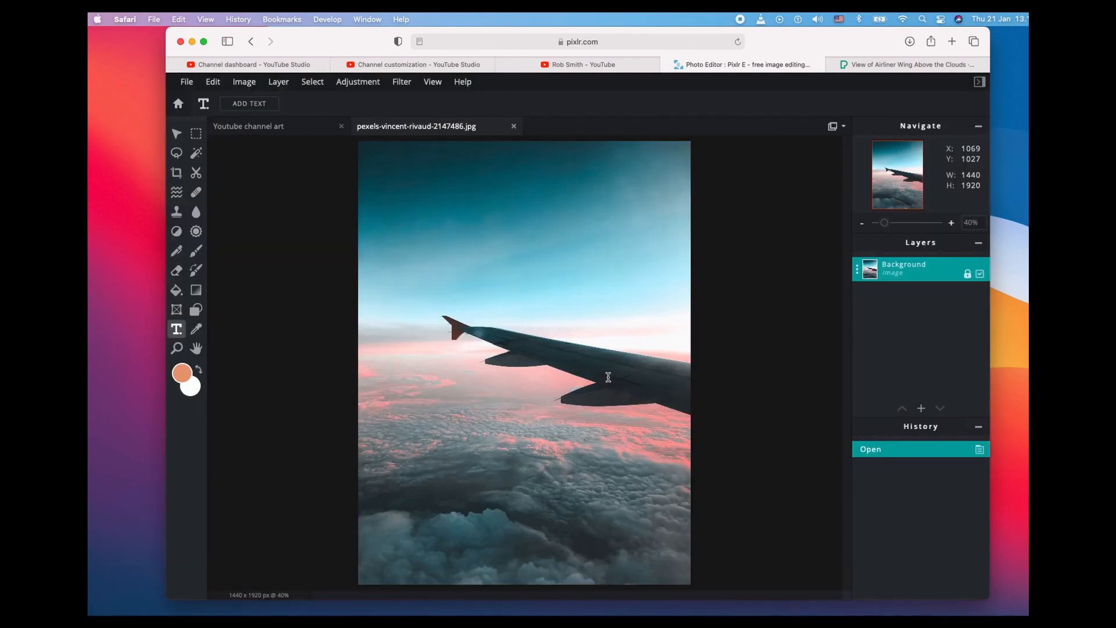
left_click(604, 375)
Step: Copy the whole photo and paste it as a new layer on the 'Youtube channel art' banner
key("super+a")
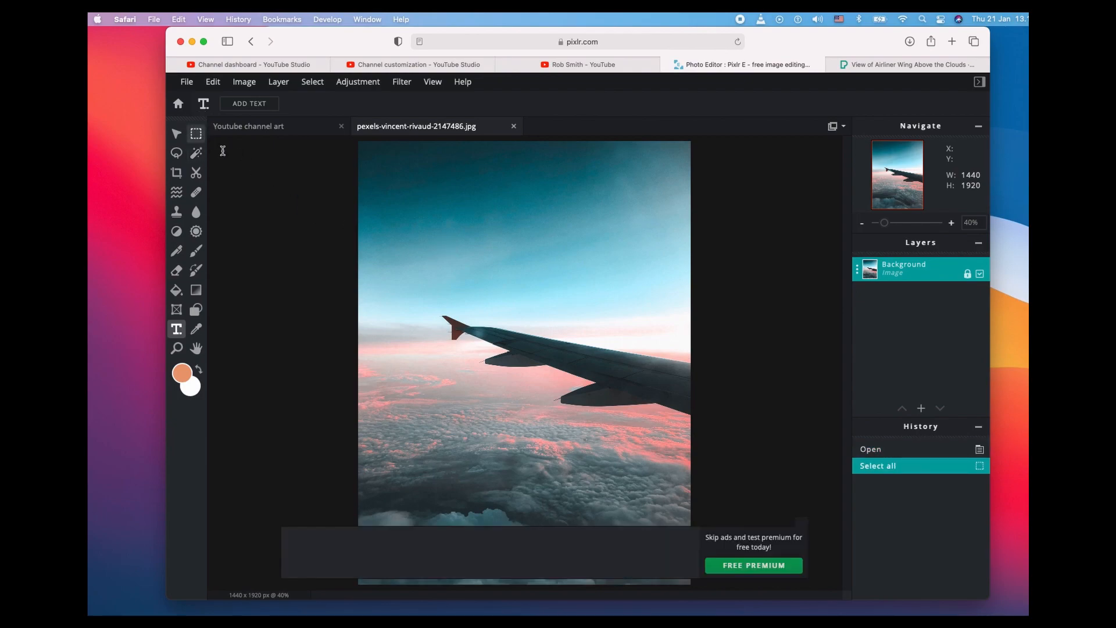
left_click(351, 155)
left_click(605, 375)
left_click(194, 141)
key("super+c")
left_click(280, 123)
key("super+v")
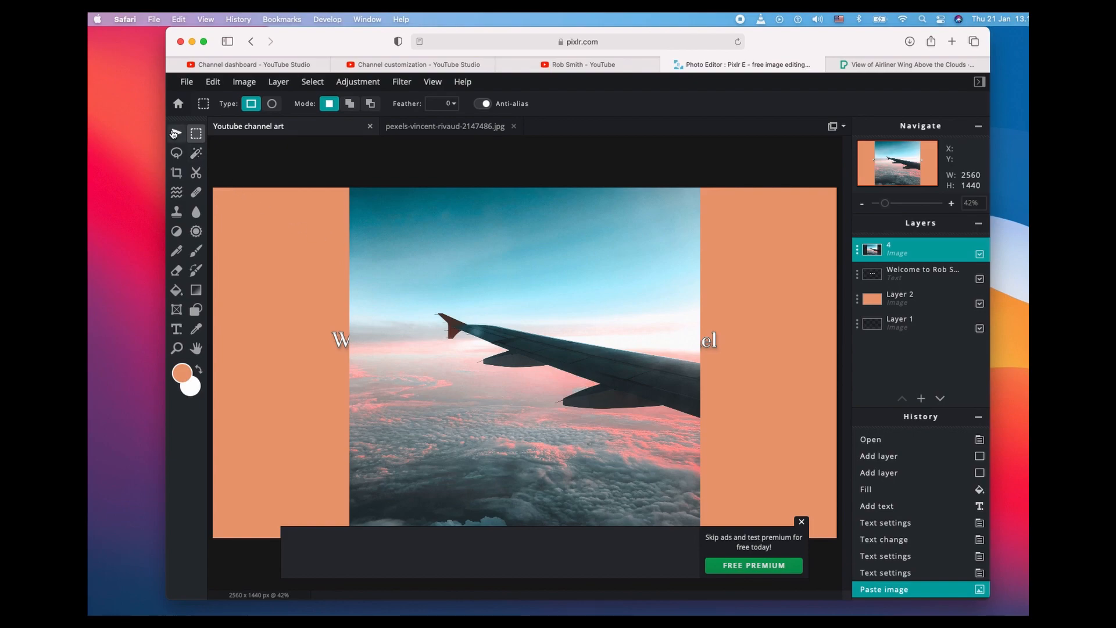
Step: Enlarge and position the pasted airplane photo to cover the whole banner
left_click(176, 133)
left_click_drag(511, 272, 479, 282)
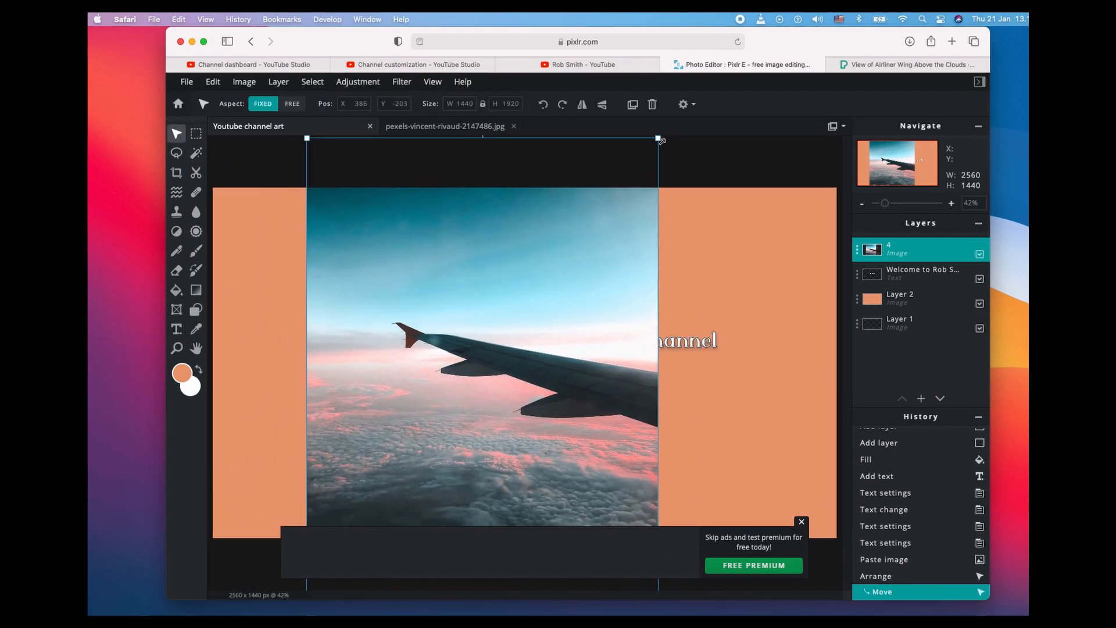
left_click_drag(661, 140, 756, 132)
left_click_drag(577, 301, 602, 403)
scroll(715, 389, "down", 5)
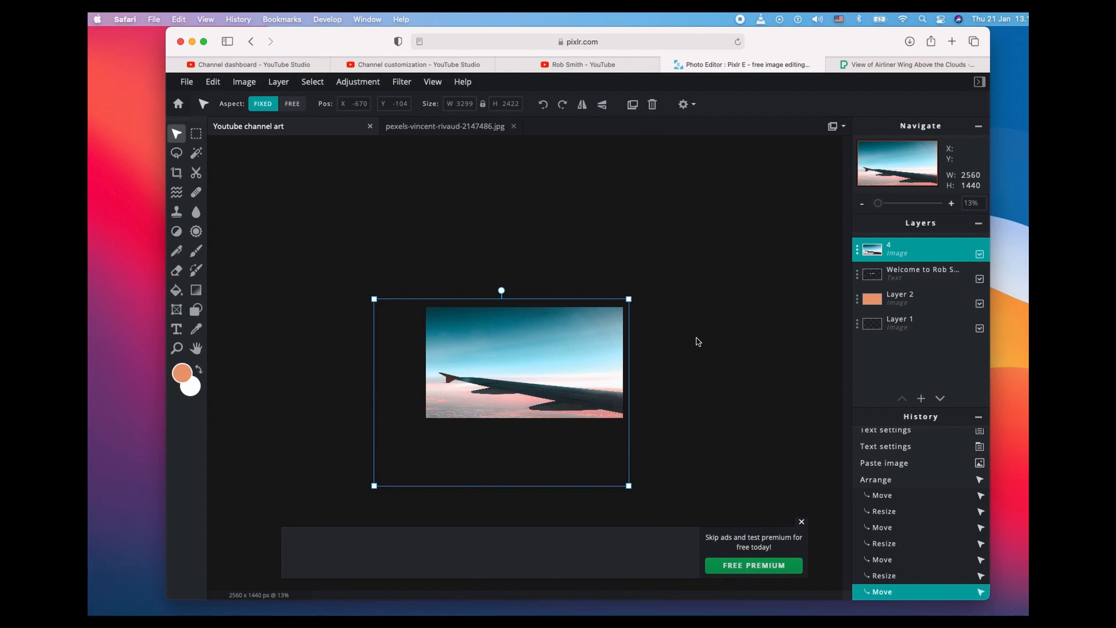
left_click(748, 329)
Step: Move the welcome text layer above the photo in the Layers panel
left_click_drag(940, 280, 932, 252)
mouse_move(571, 361)
left_mouse_down()
mouse_move(563, 334)
mouse_move(568, 351)
left_mouse_up()
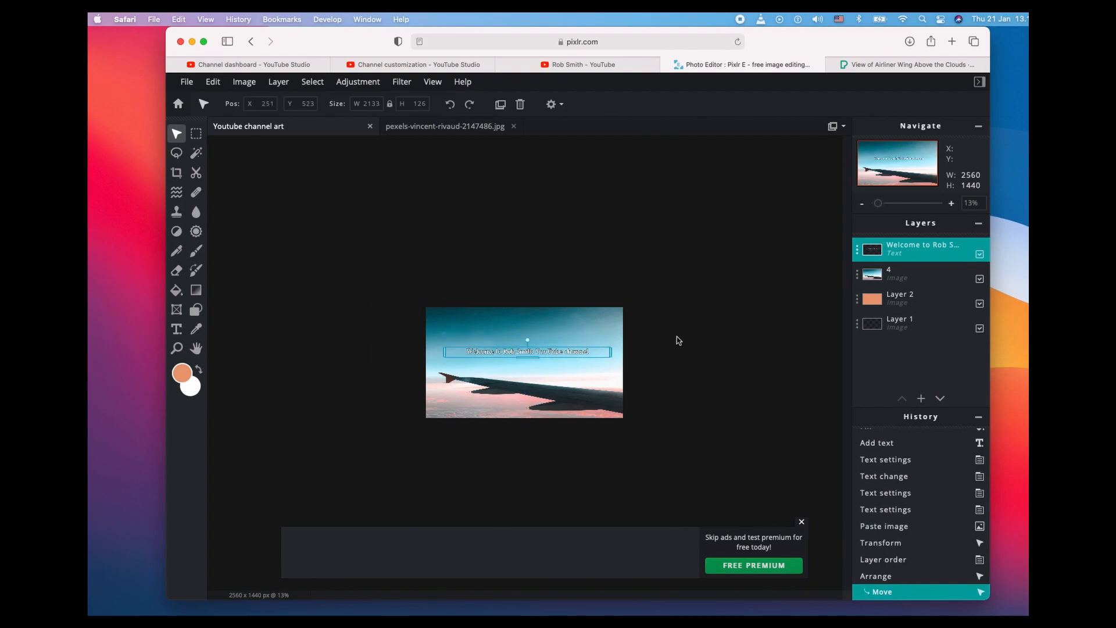
left_click(651, 364)
scroll(603, 396, "up", 3)
scroll(603, 396, "down", 2)
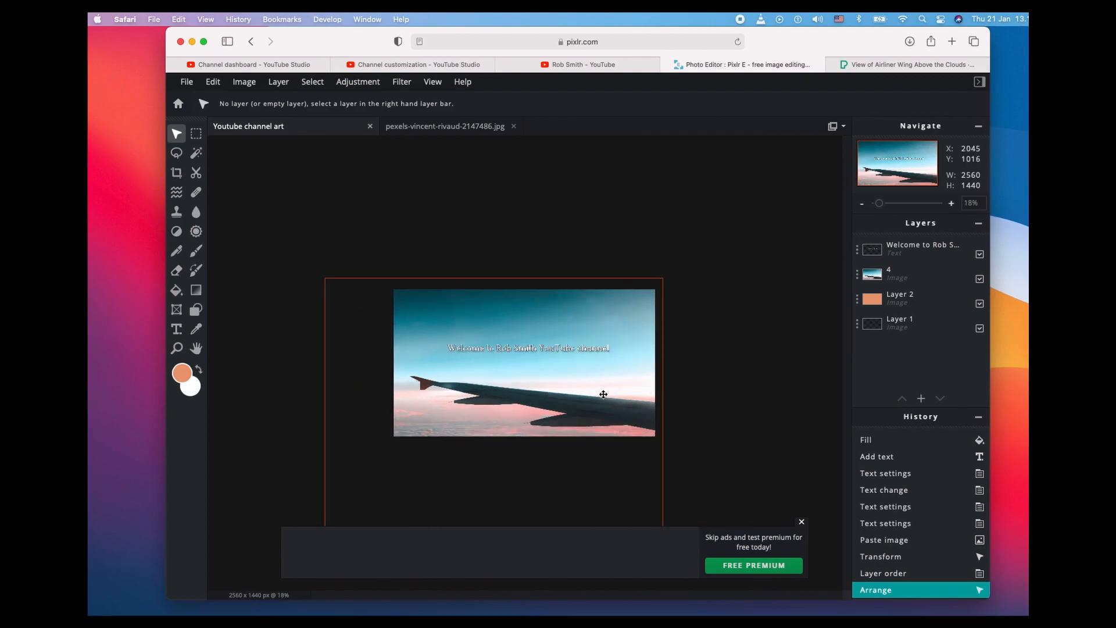
scroll(490, 383, "up", 1)
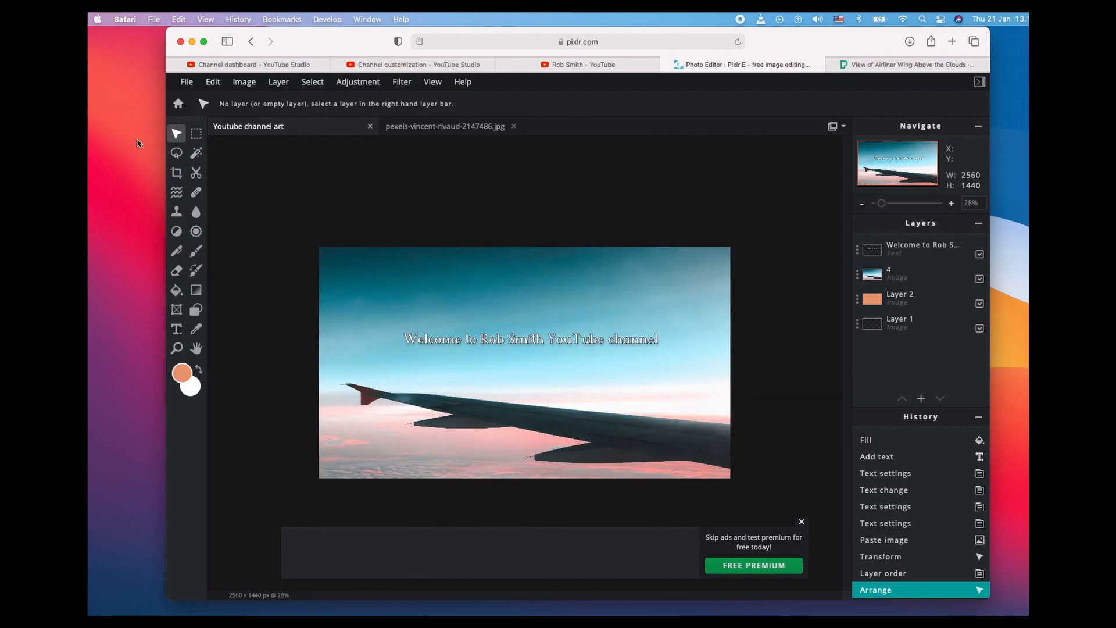
left_click(196, 133)
scroll(420, 238, "down", 2)
scroll(420, 238, "up", 2)
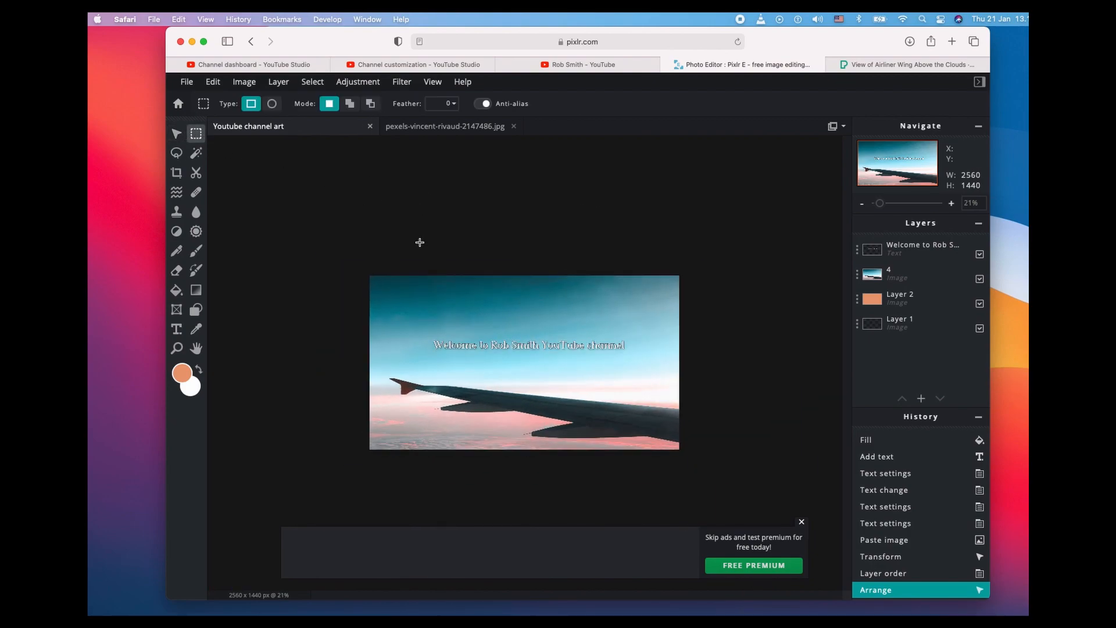
scroll(420, 242, "up", 1)
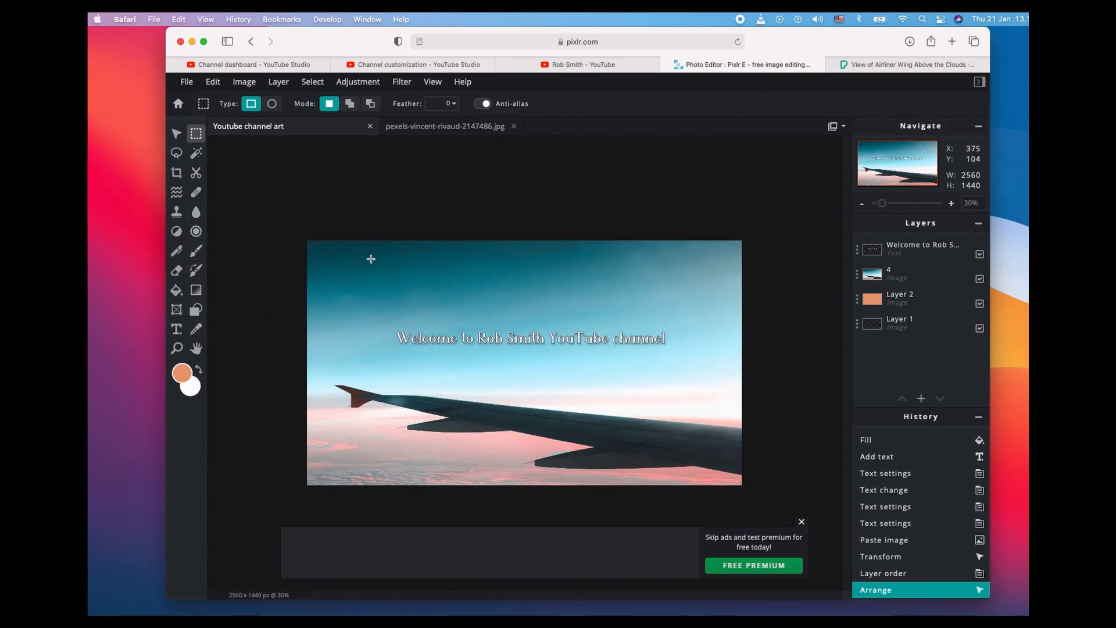
Step: Nudge the welcome title slightly lower over the sky
left_click(176, 134)
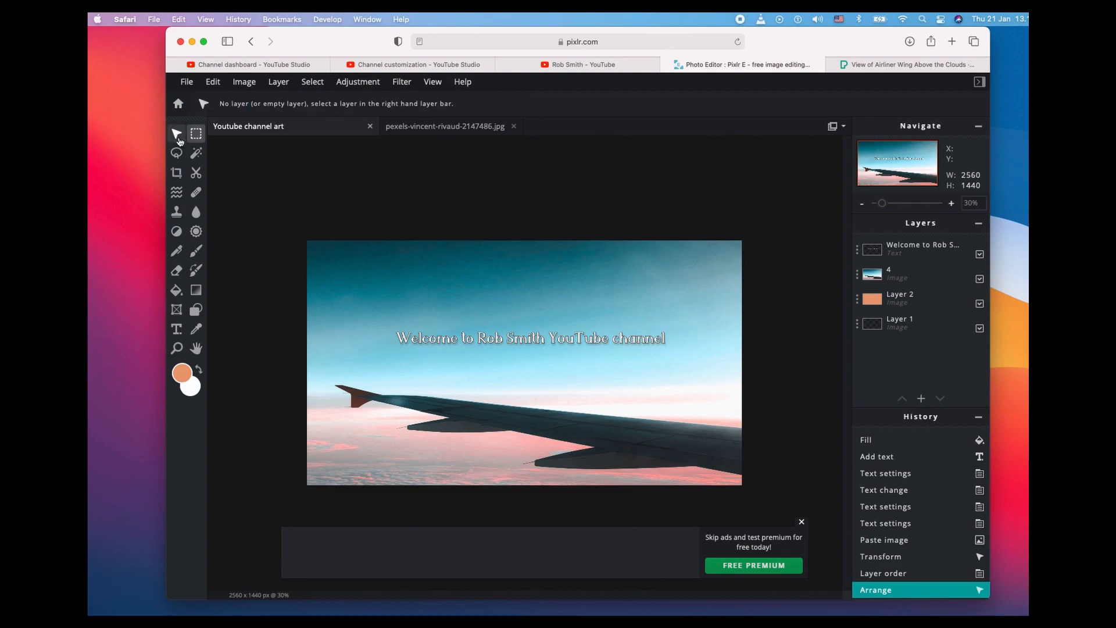
left_click(493, 345)
left_click_drag(493, 344, 498, 363)
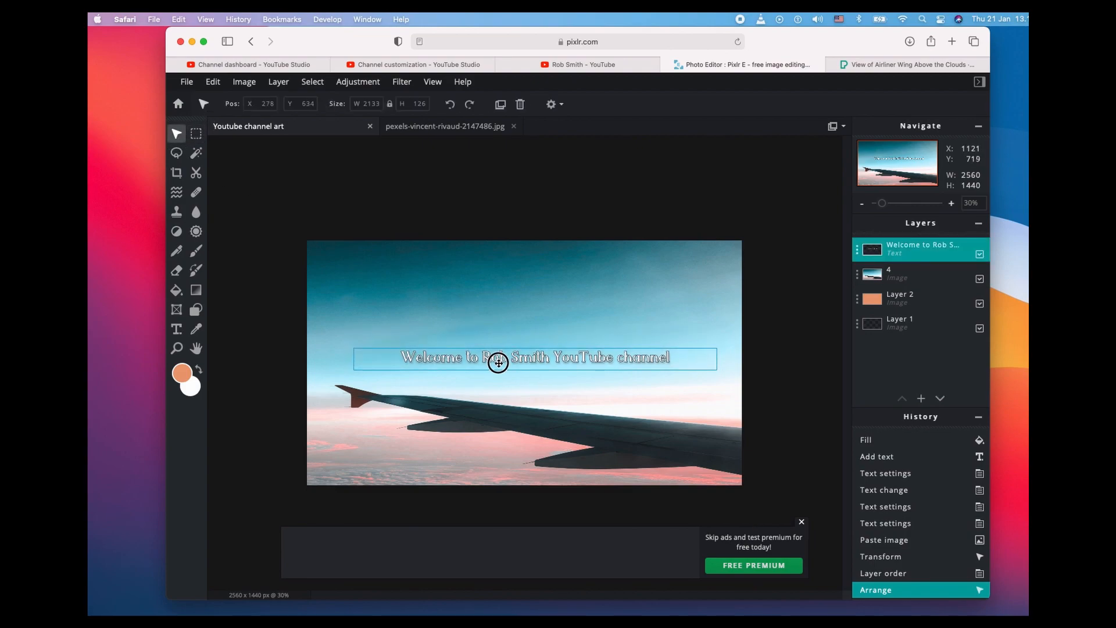
left_click(638, 192)
scroll(603, 320, "down", 2)
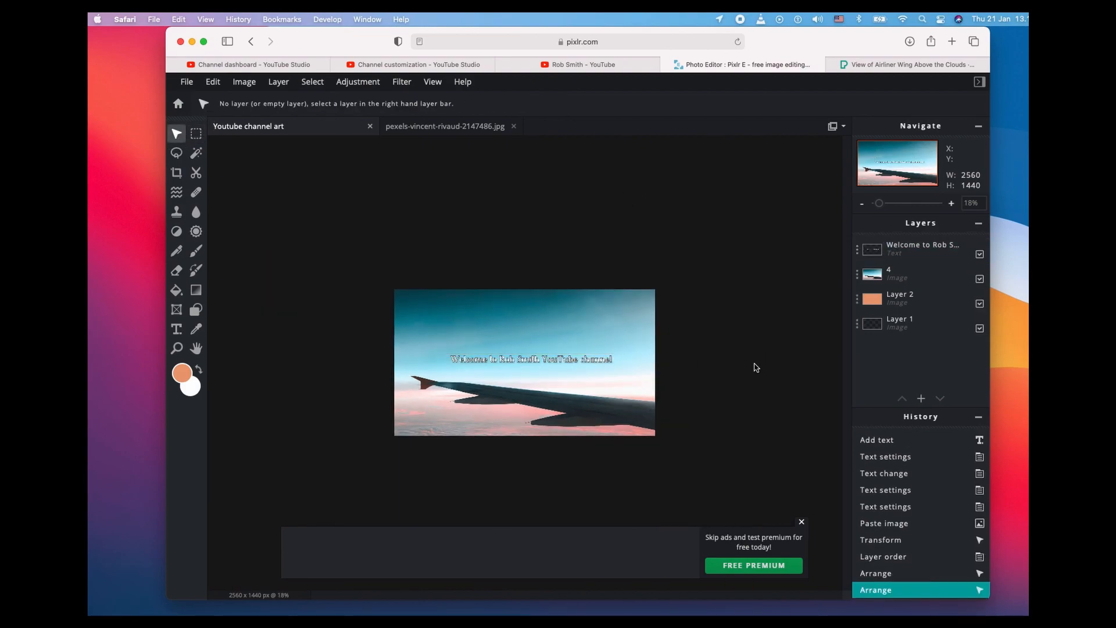
scroll(754, 377, "up", 1)
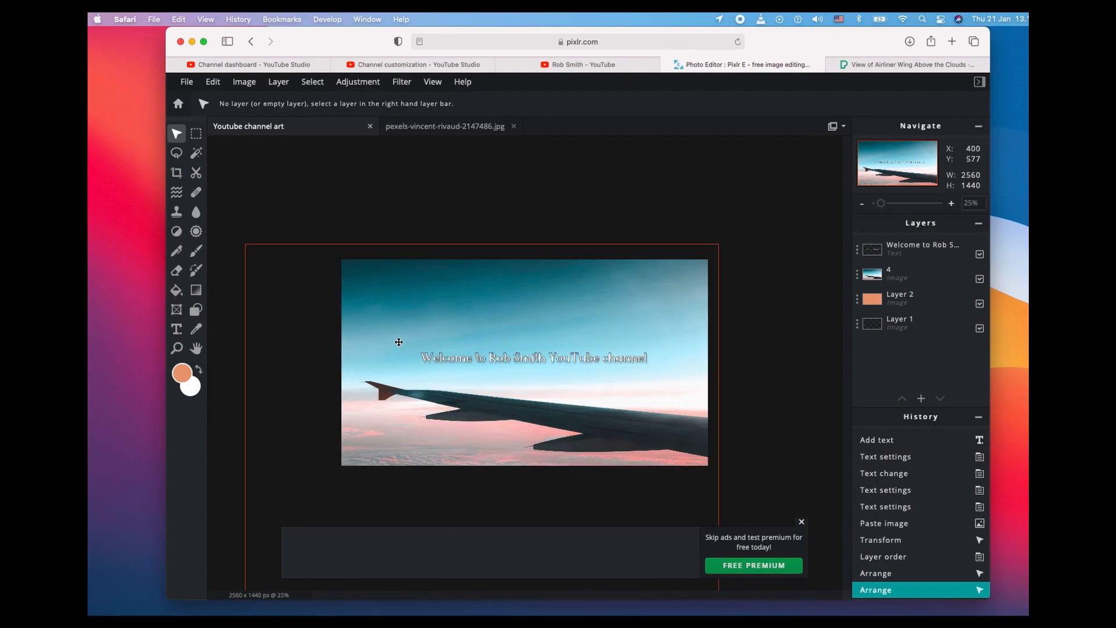
left_click(176, 329)
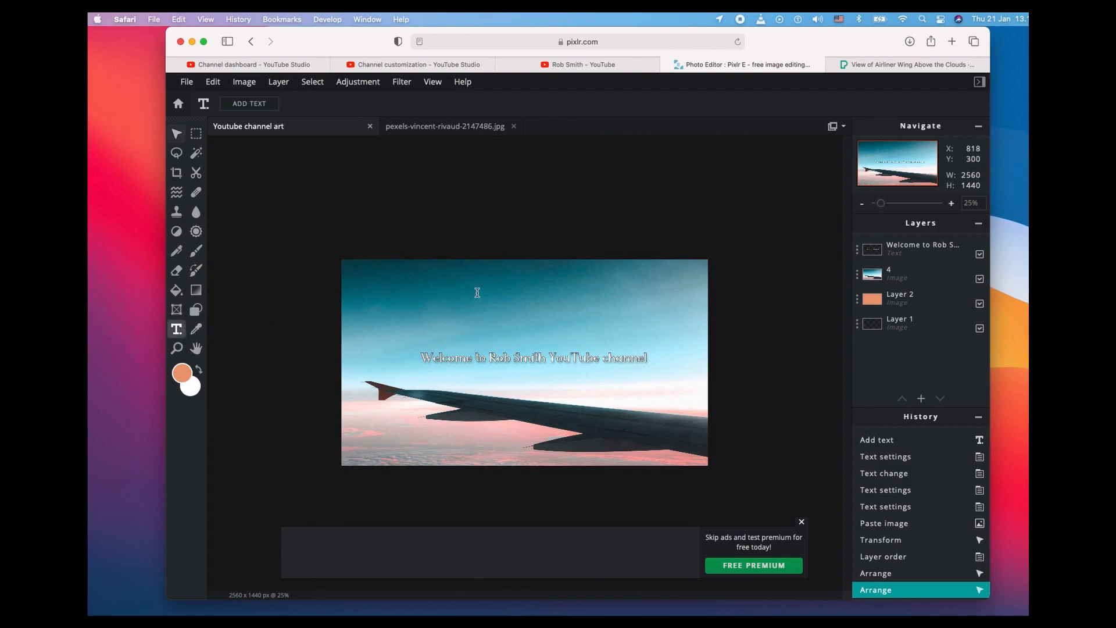
Step: Add a placeholder text layer above the welcome title, then delete it again
left_click(480, 321)
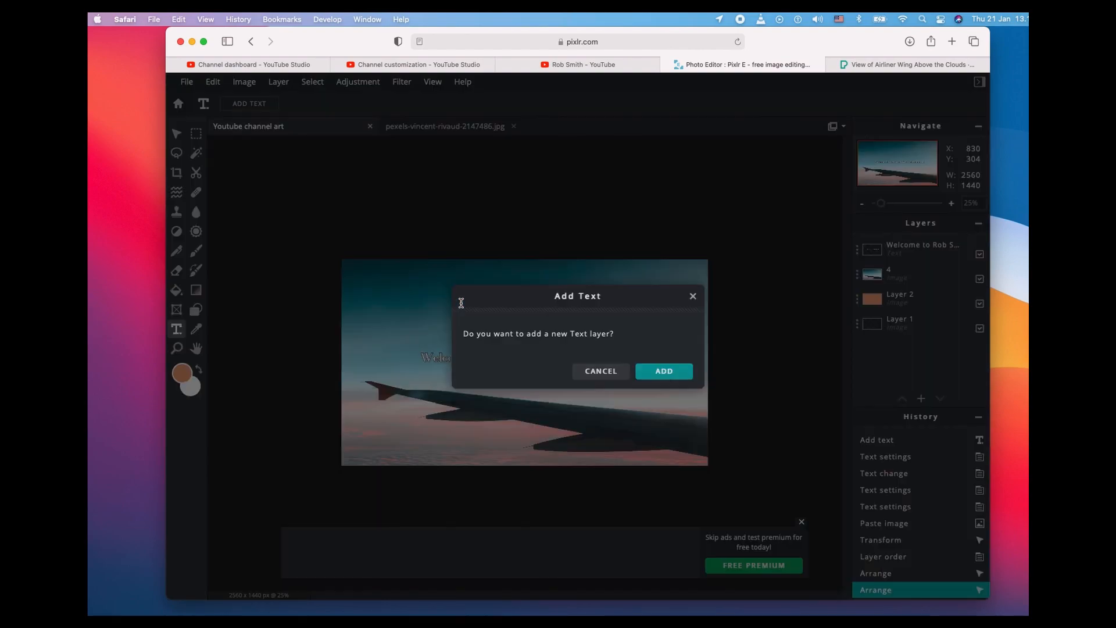
left_click(654, 369)
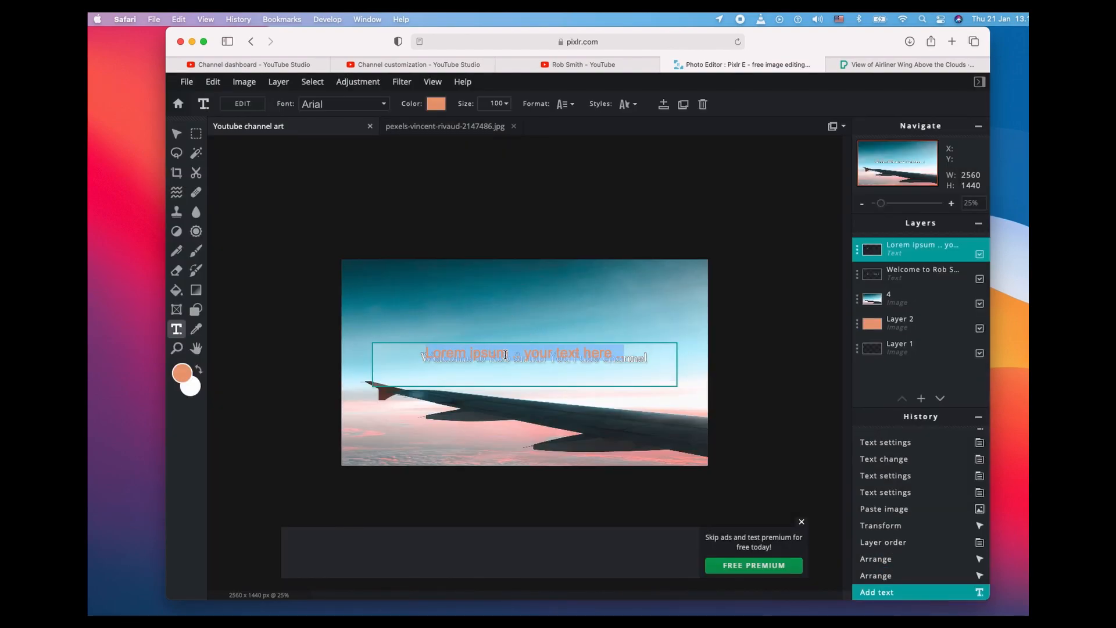
left_click_drag(513, 346, 534, 305)
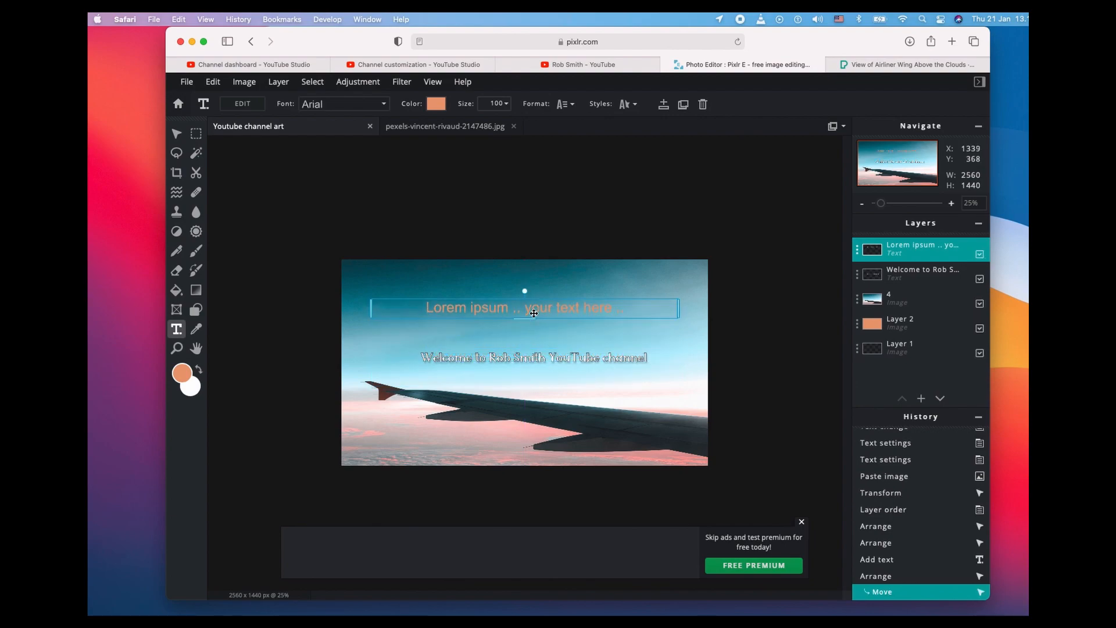
double_click(534, 312)
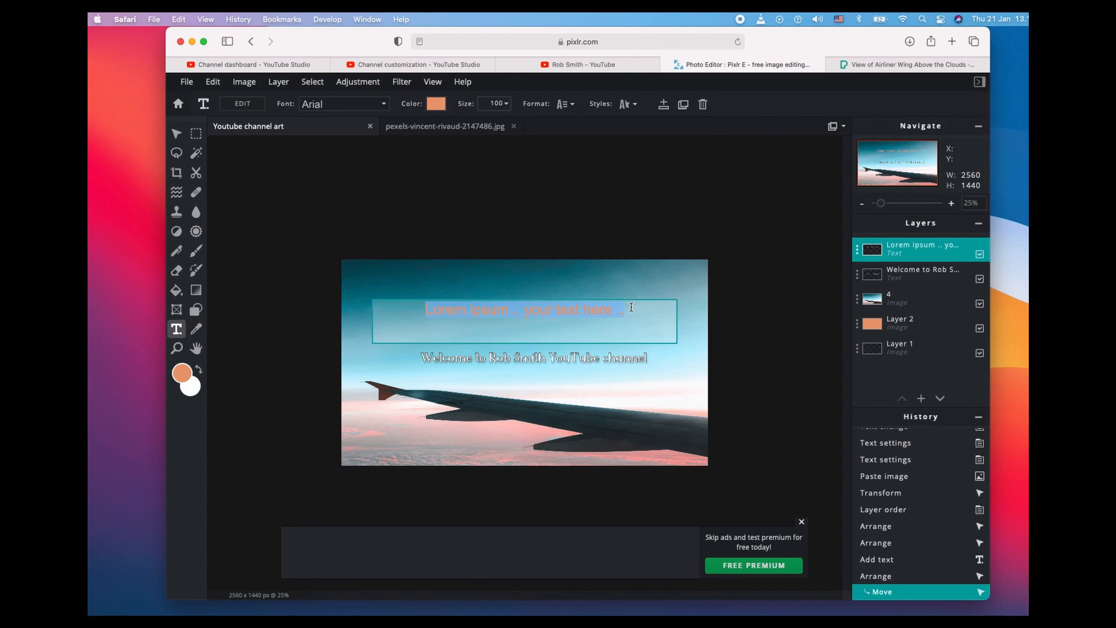
left_click(690, 317)
key("Delete")
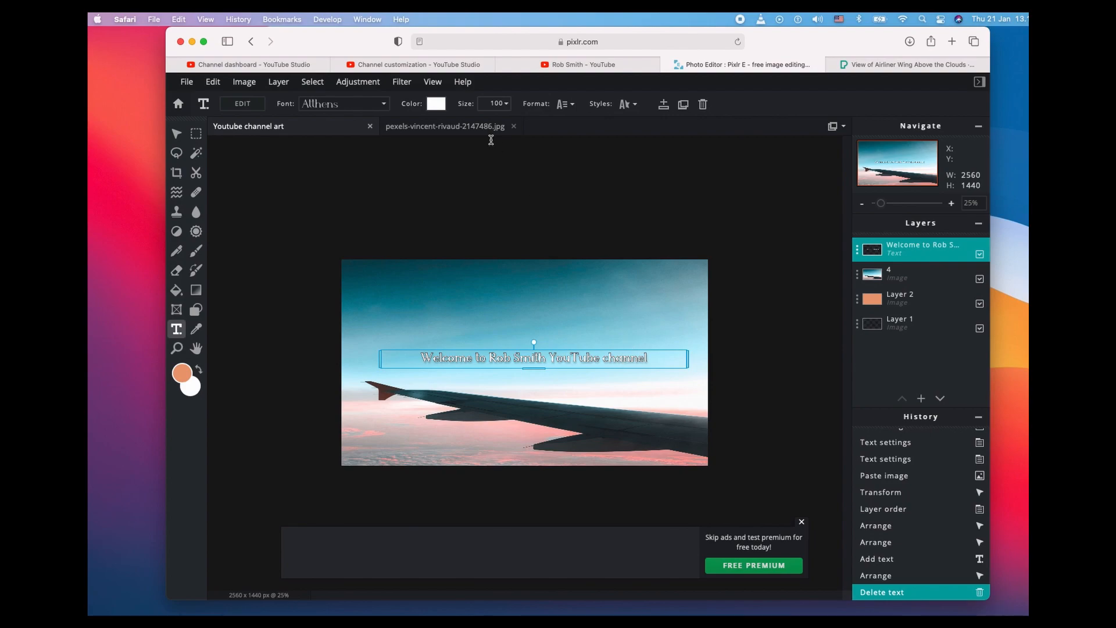
Step: Colour the welcome text orange (#FF9500)
left_click(436, 103)
left_click_drag(606, 411, 607, 396)
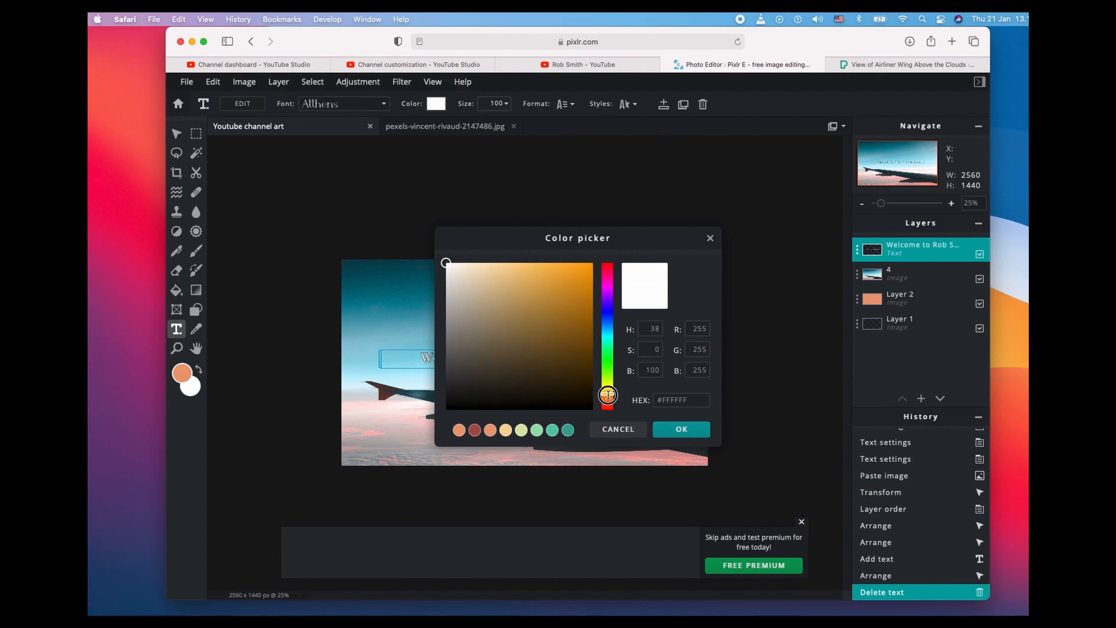
left_click_drag(587, 271, 606, 267)
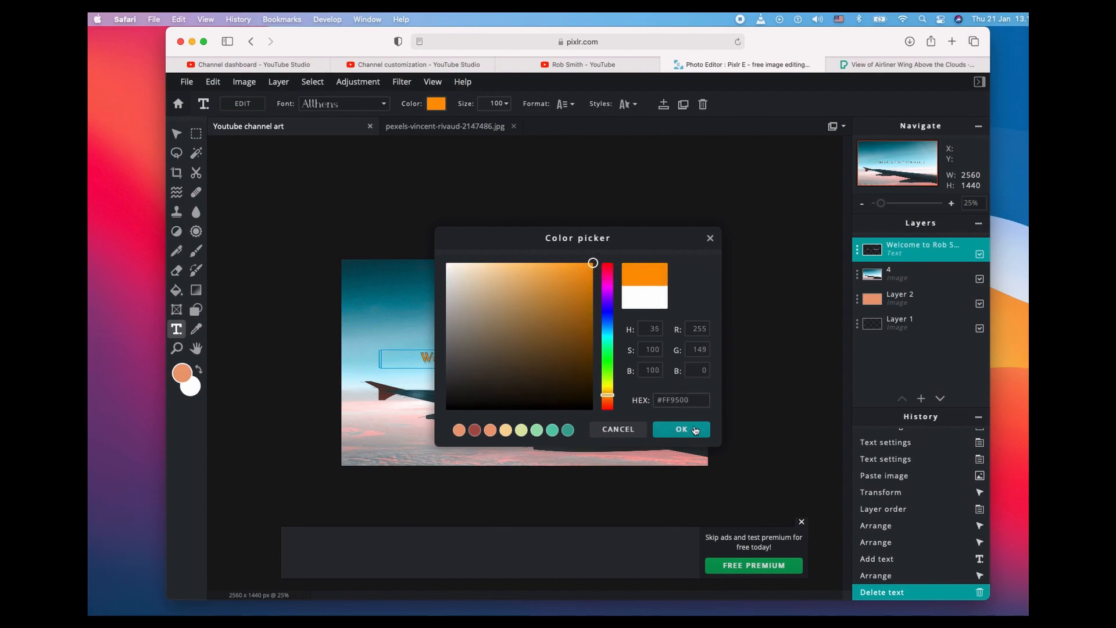
left_click(682, 429)
left_click(730, 361)
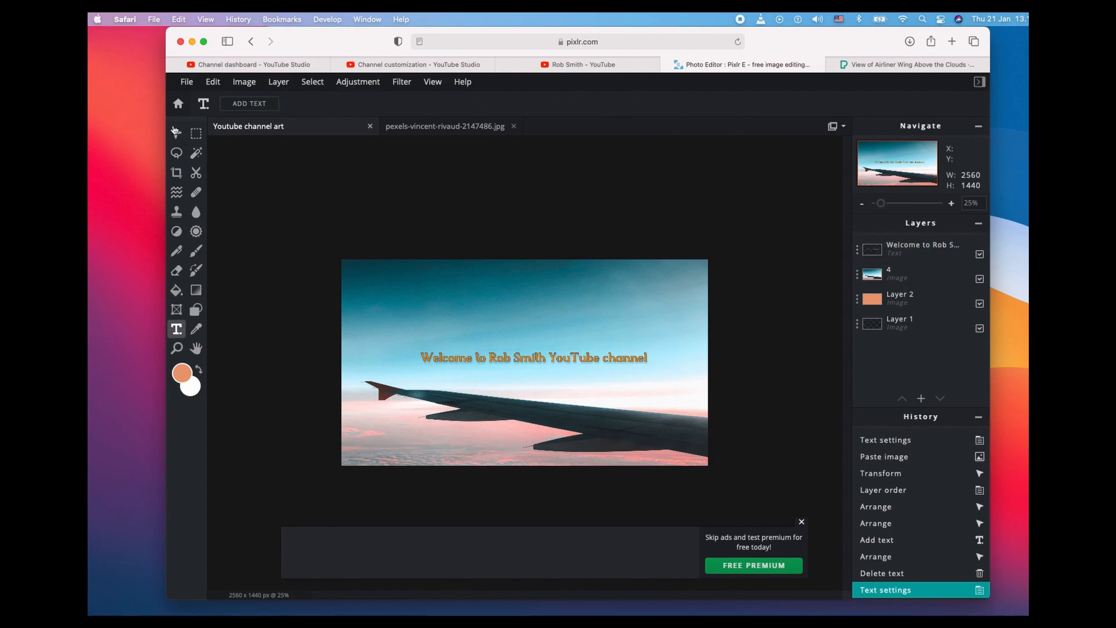
Step: Download the banner as a JPG and return to YouTube Studio's Channel customization page
key("super+s")
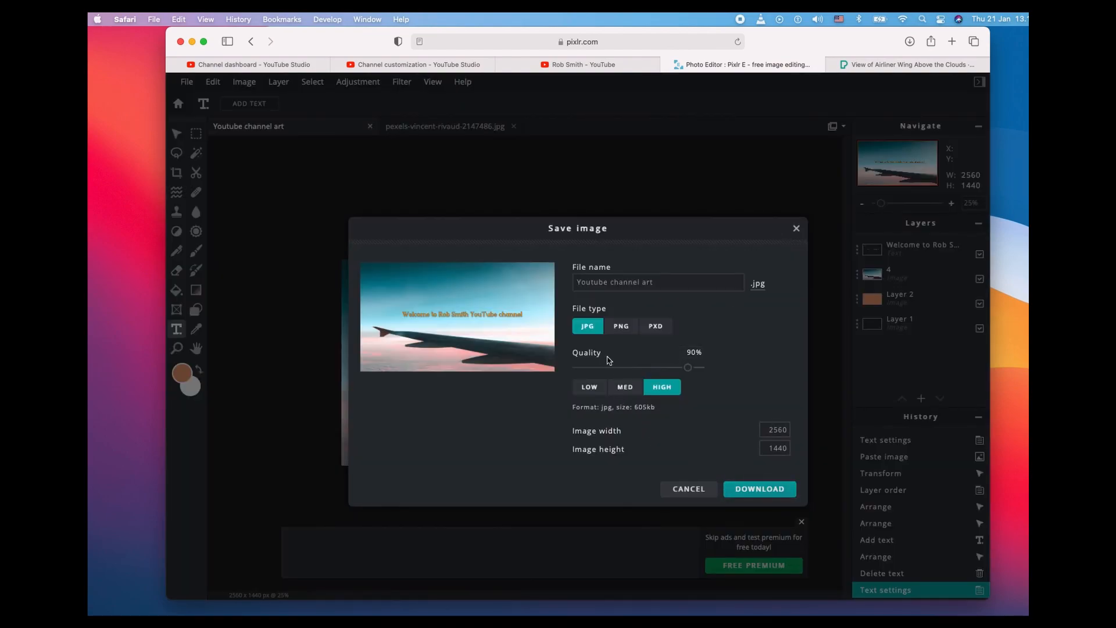
left_click(759, 489)
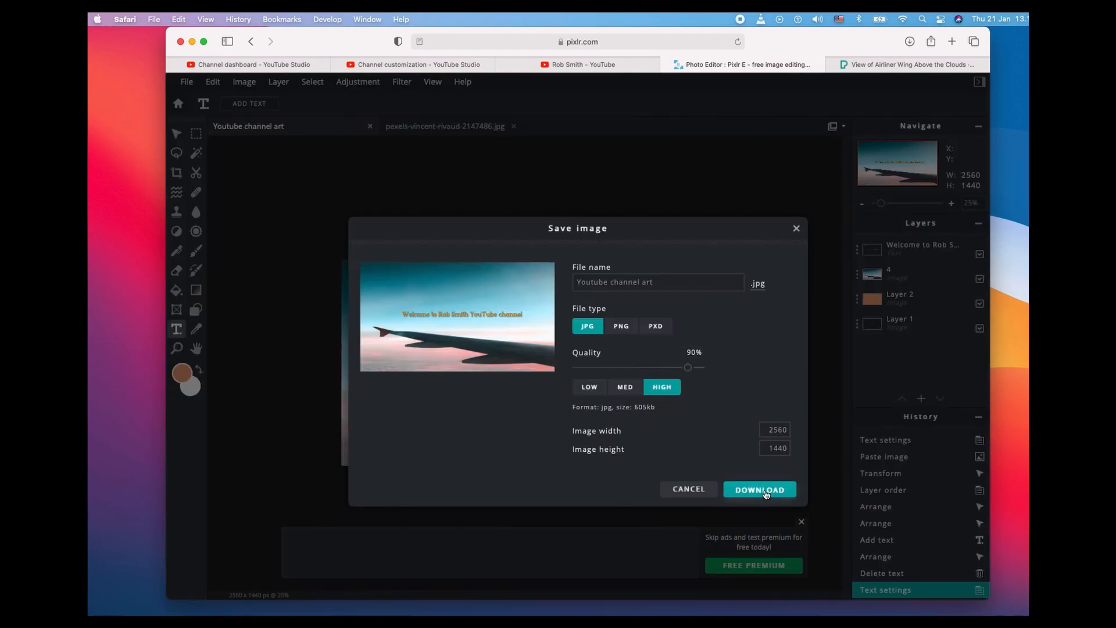
left_click(434, 64)
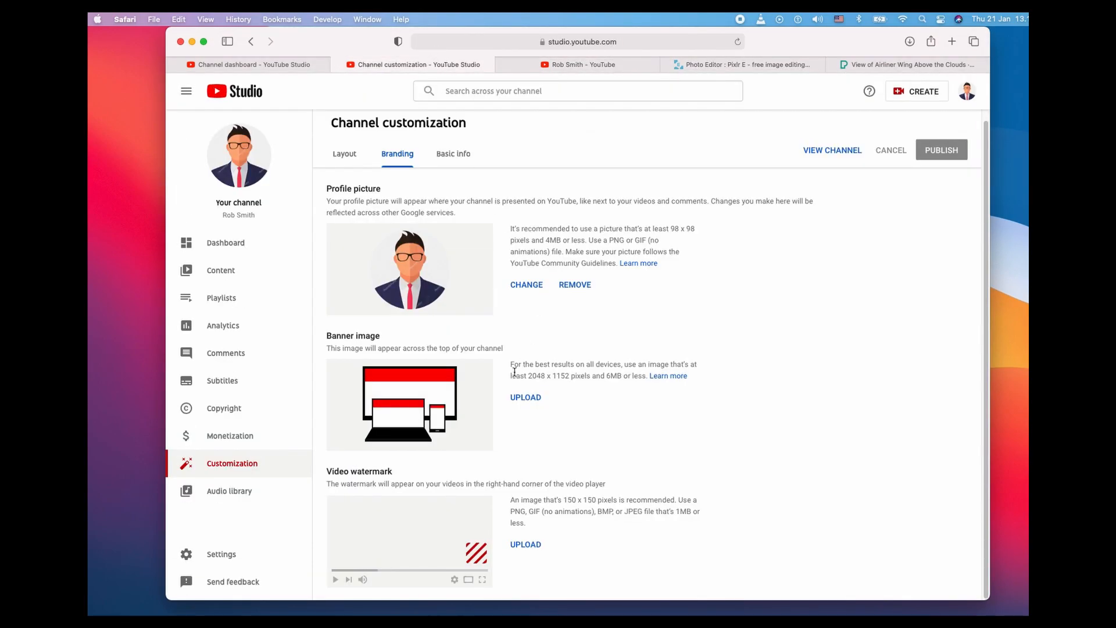
Step: Start uploading Youtube channel art.jpg, cancel it, and select the welcome text layer in Pixlr
left_click(525, 397)
left_click(485, 268)
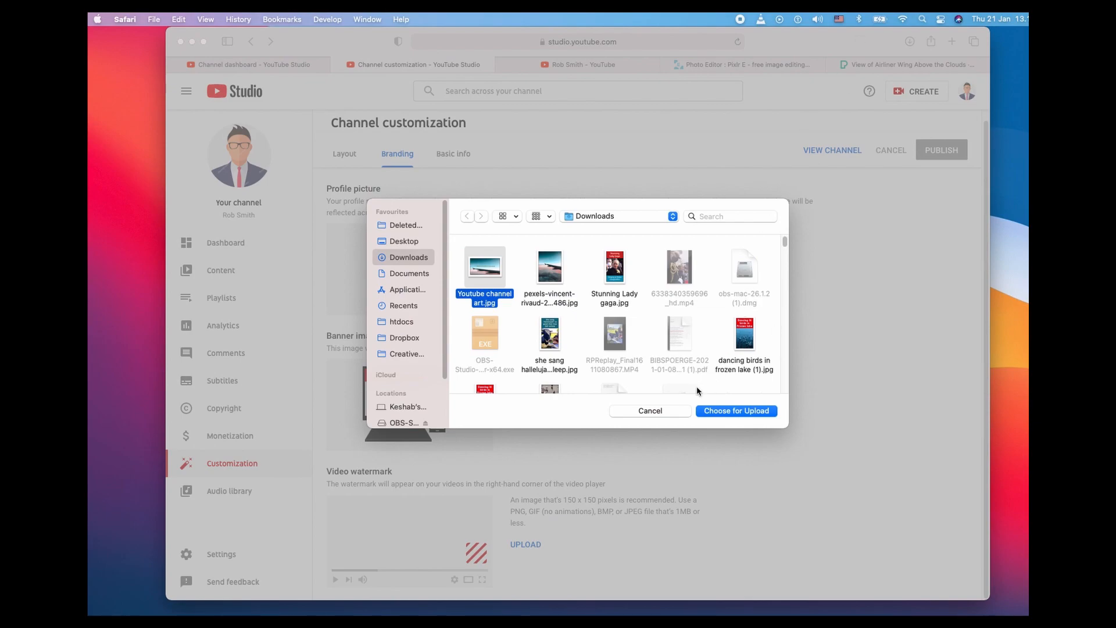
key("Escape")
left_click(760, 64)
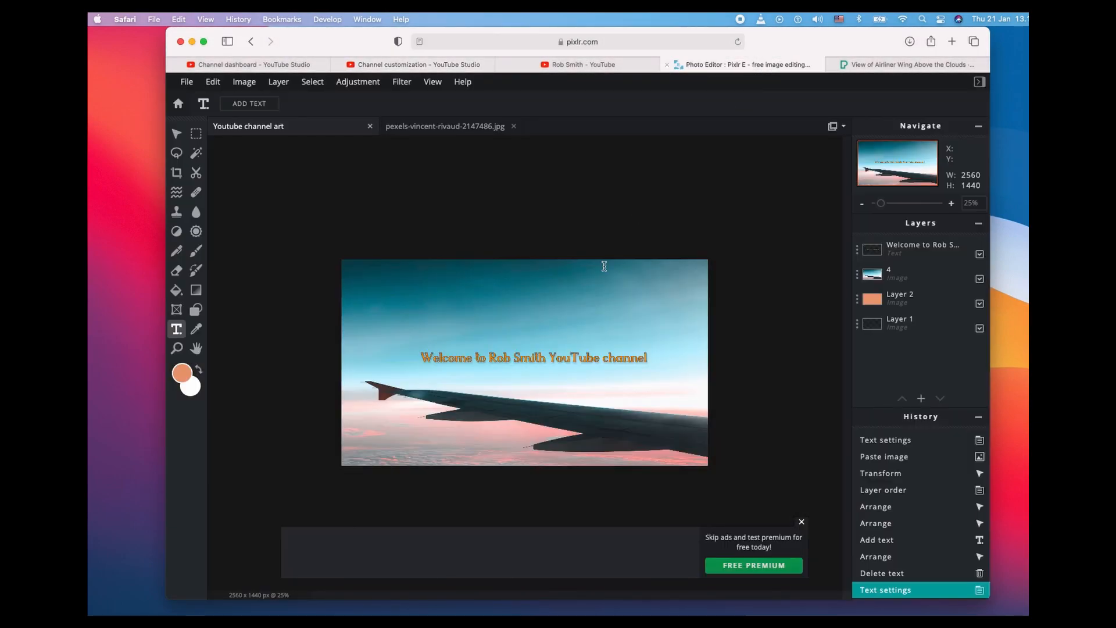
left_click(539, 364)
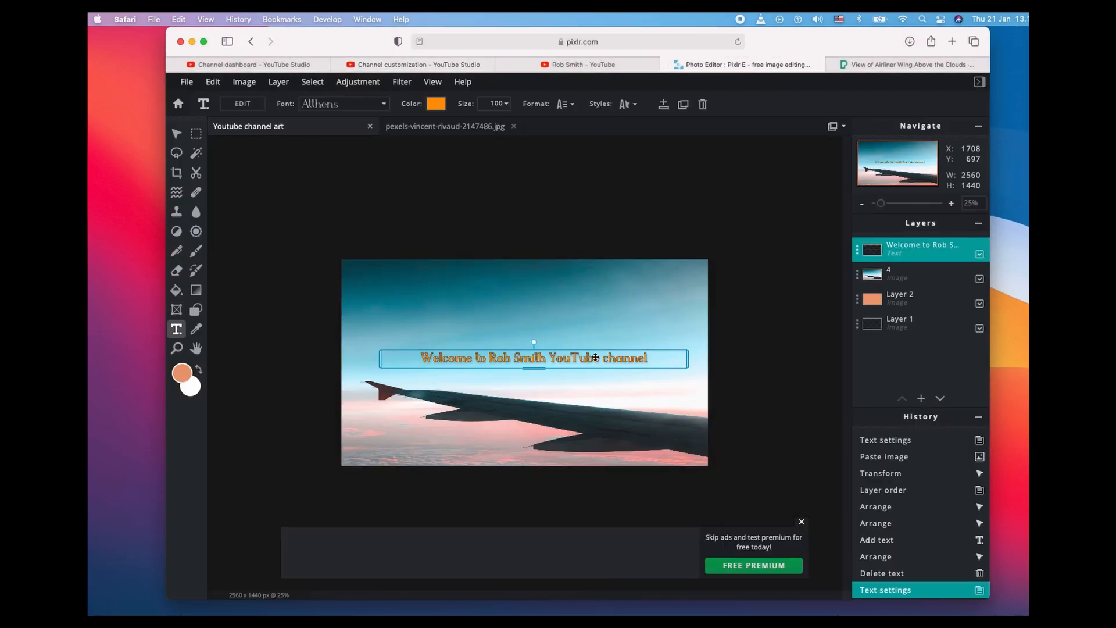
left_click(453, 66)
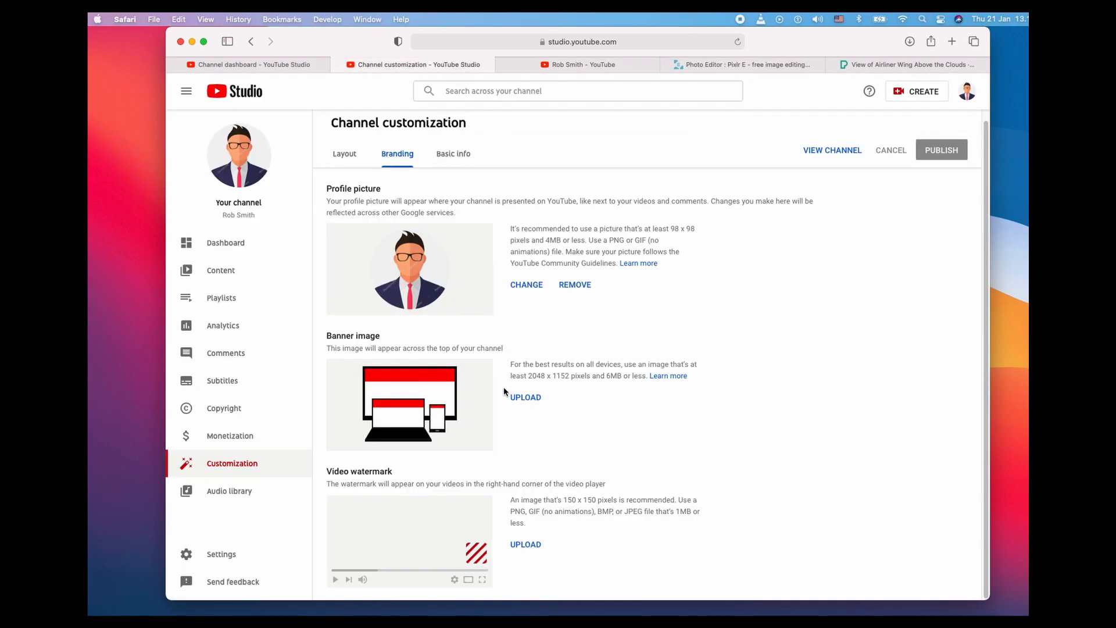
Step: Upload the exported banner and shrink its crop frame toward the bottom-right corner
left_click(526, 398)
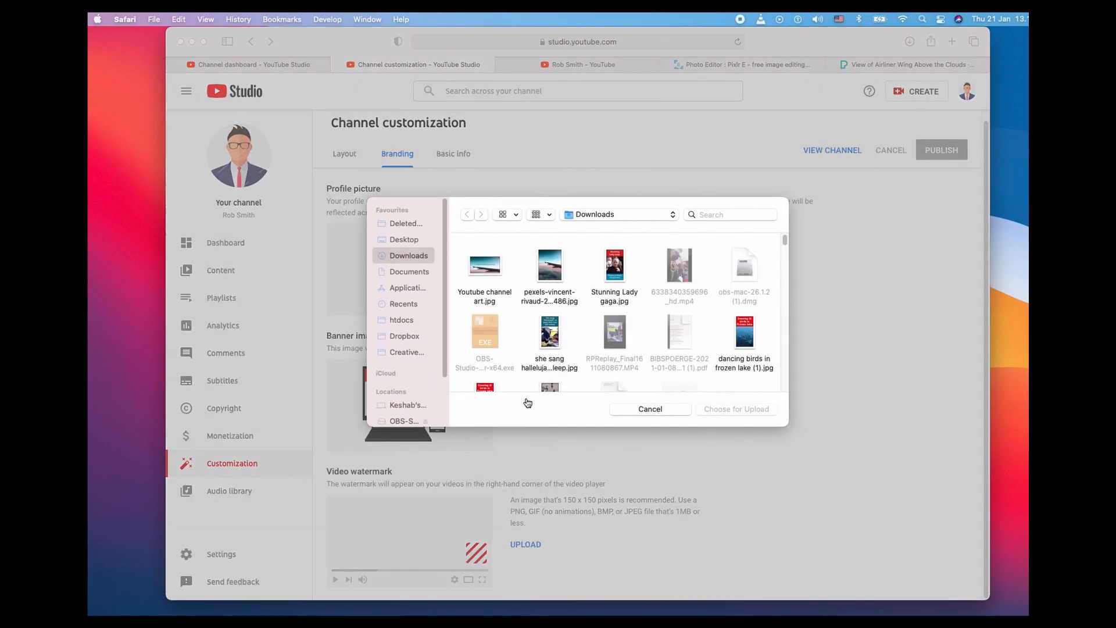
left_click(727, 407)
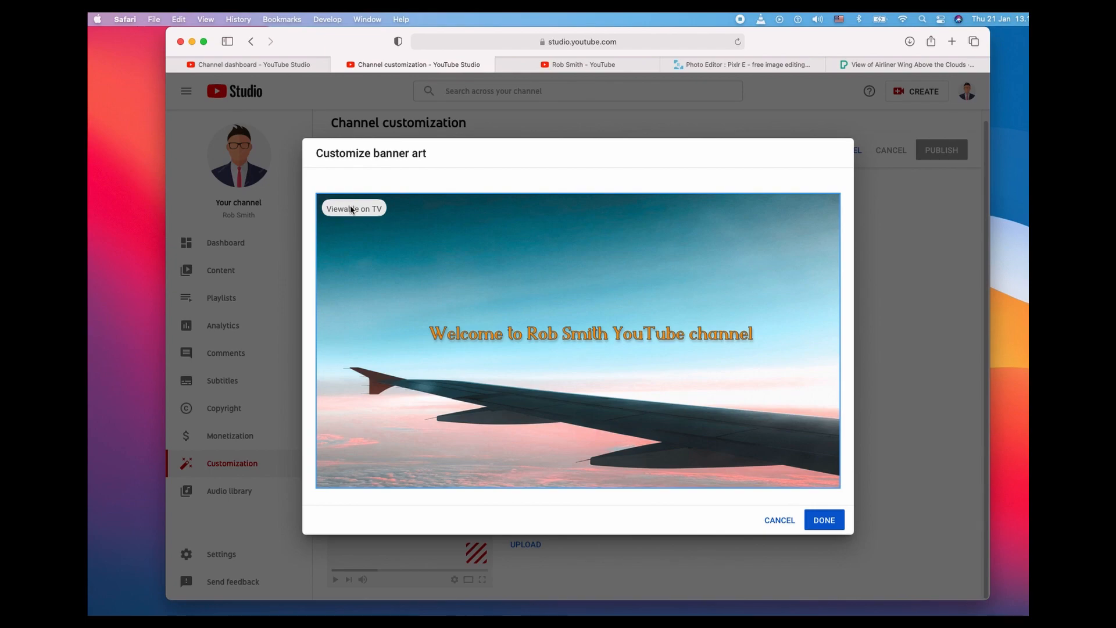
left_click_drag(841, 487, 833, 485)
left_click_drag(661, 318, 695, 322)
left_click_drag(840, 487, 827, 482)
left_click_drag(737, 414, 754, 418)
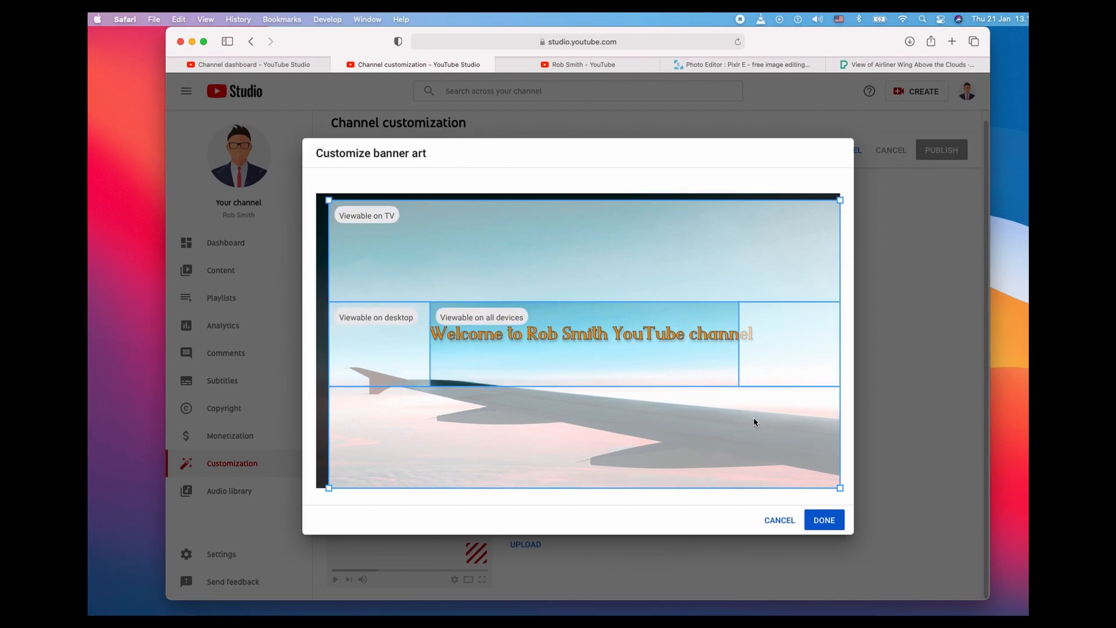
left_click(754, 64)
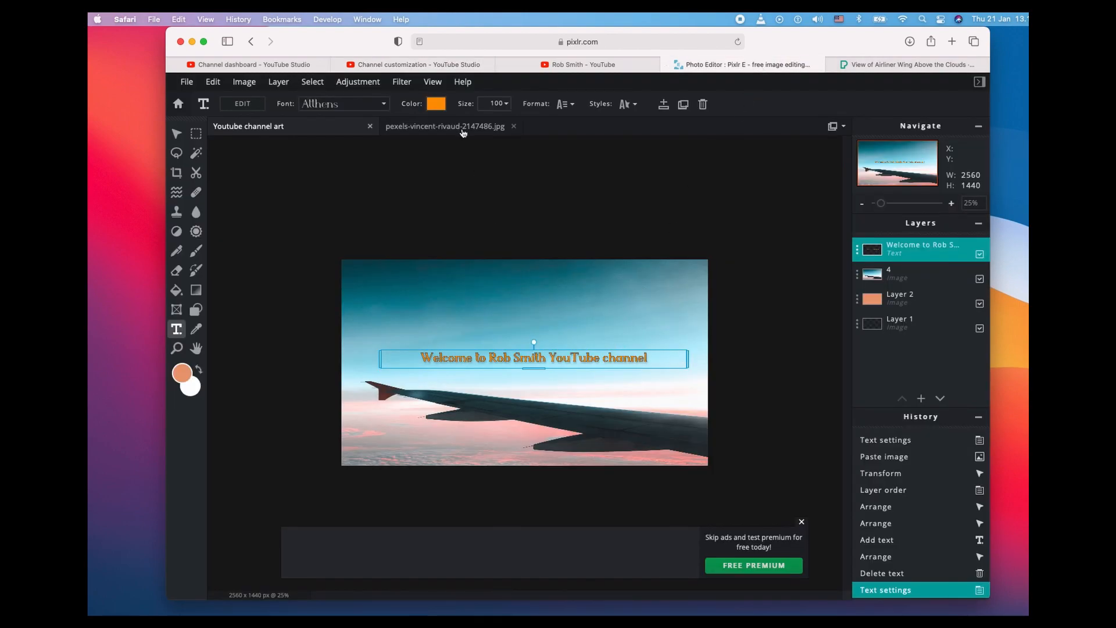
Step: Set the welcome text size to 90
left_click(496, 103)
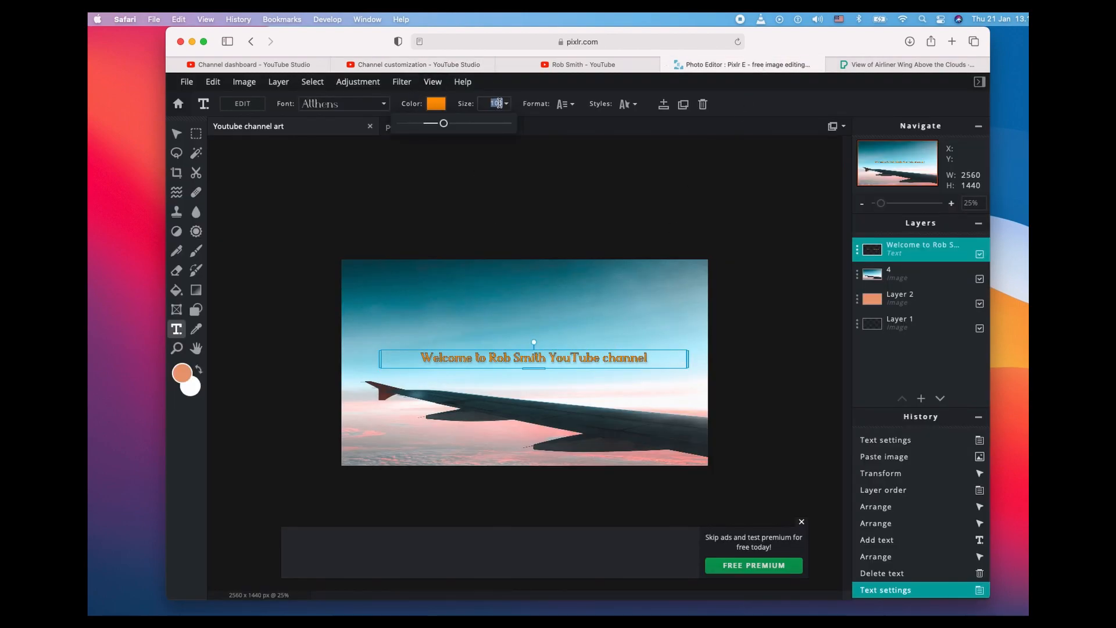
type("90")
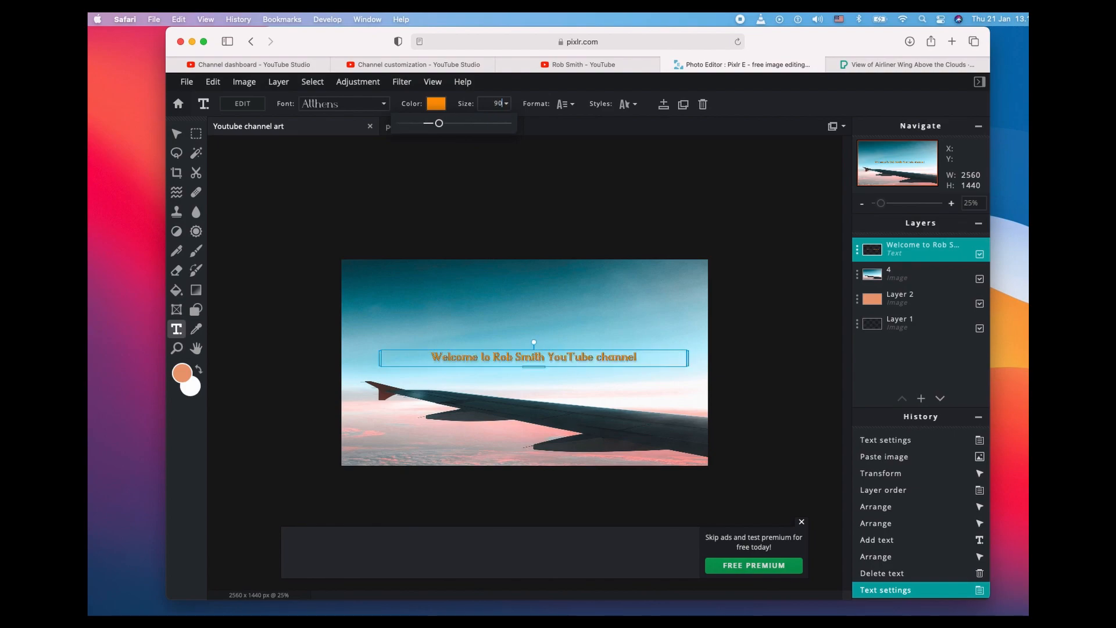
key("Return")
left_click(531, 193)
Step: Save and download the updated banner image again
left_click(187, 82)
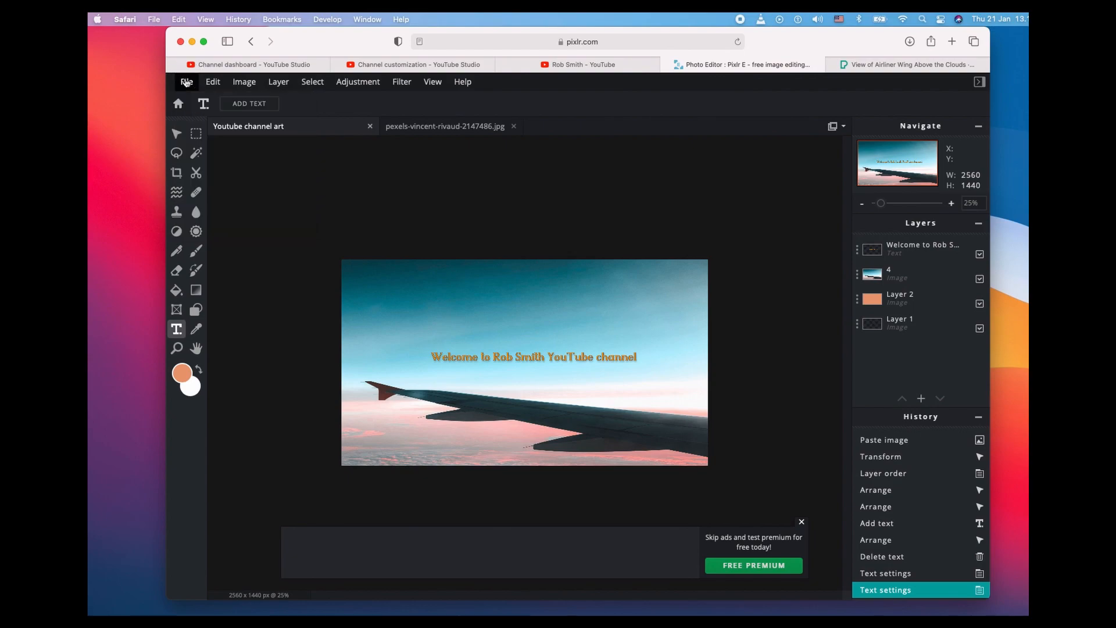
left_click(187, 81)
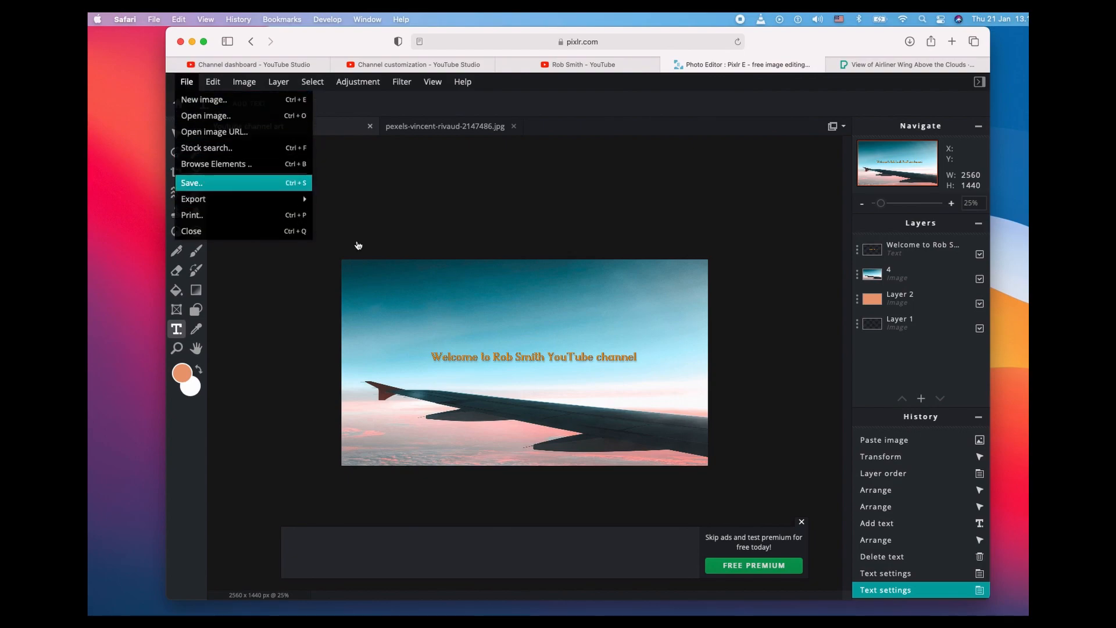
key("ctrl+s")
left_click(759, 488)
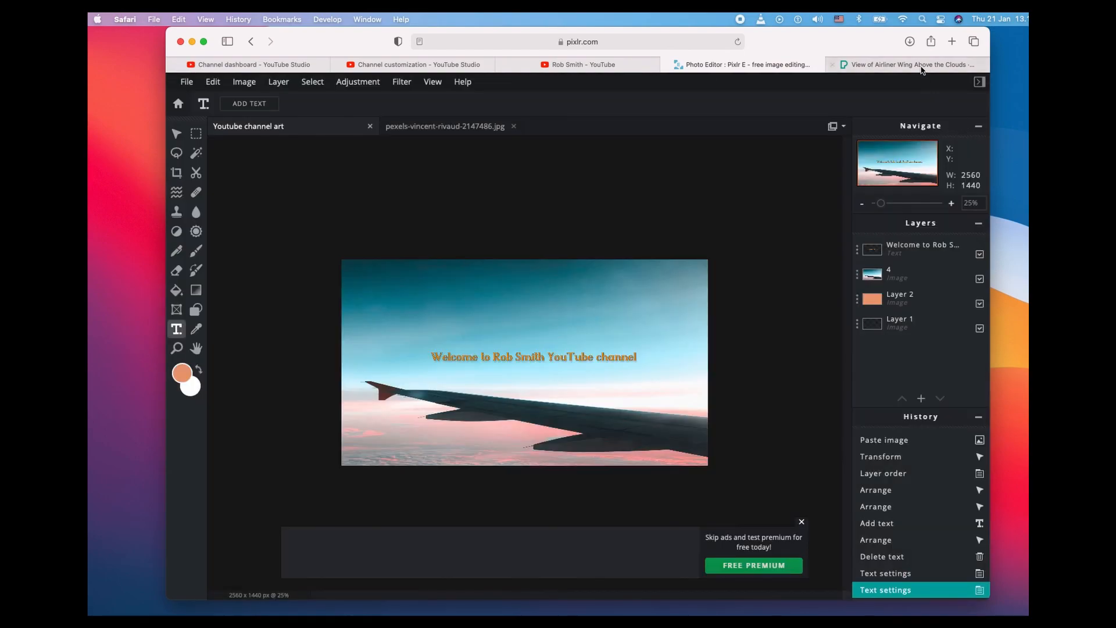
Step: Back in YouTube Studio, cancel the earlier banner crop dialog
left_click(924, 68)
left_click(611, 65)
left_click(416, 65)
left_click(776, 521)
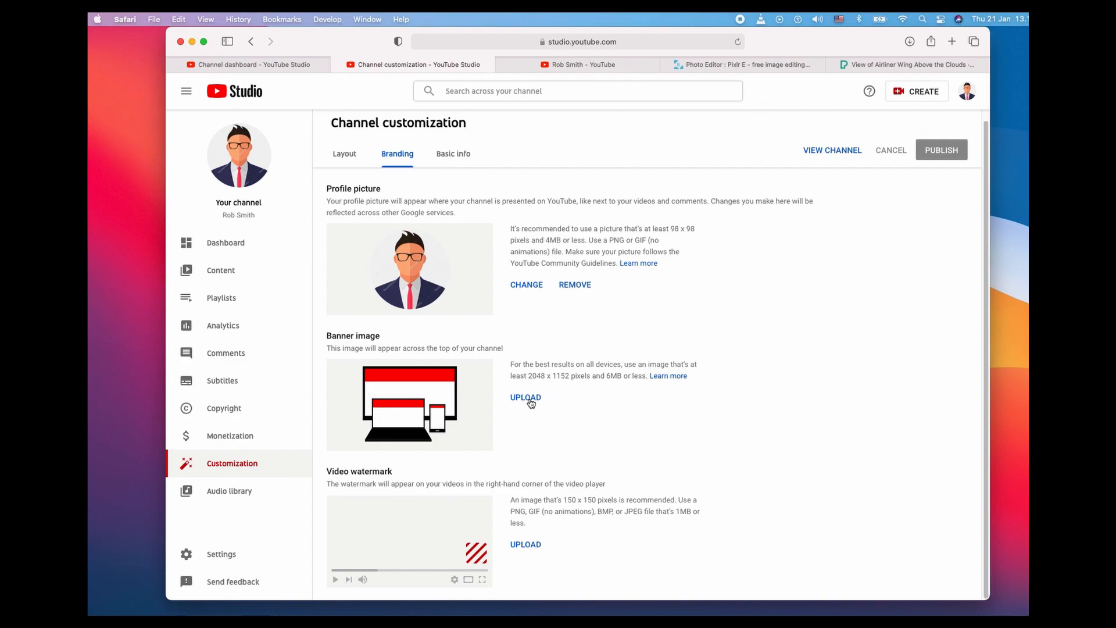
Step: Upload Youtube channel art-2.jpg as the banner, tighten and shift its crop, and accept it
left_click(526, 399)
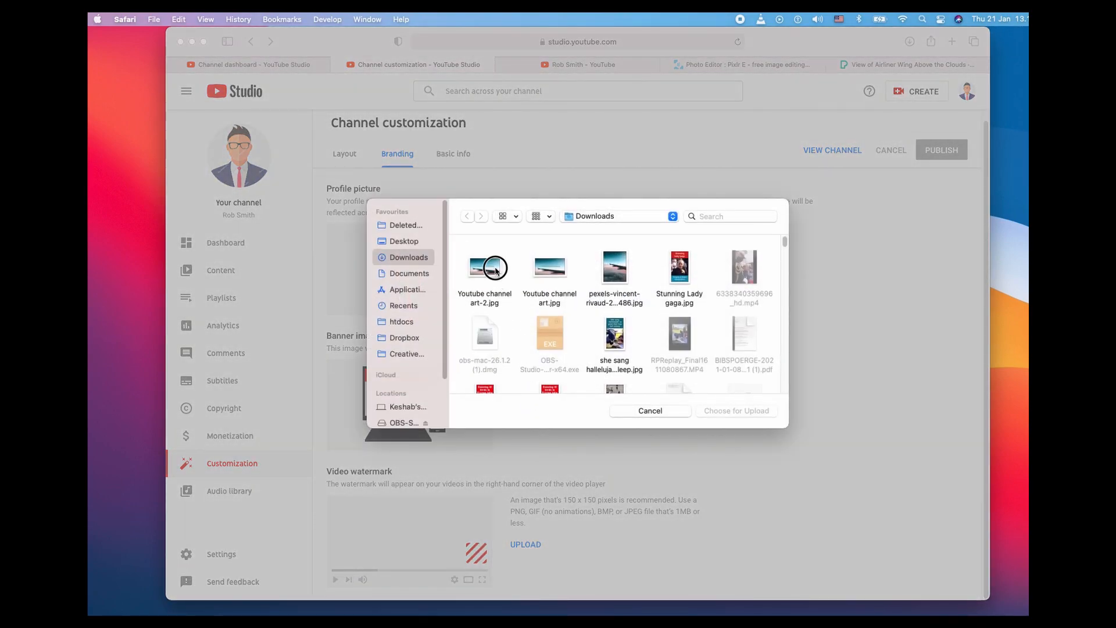
left_click(498, 272)
left_click(726, 411)
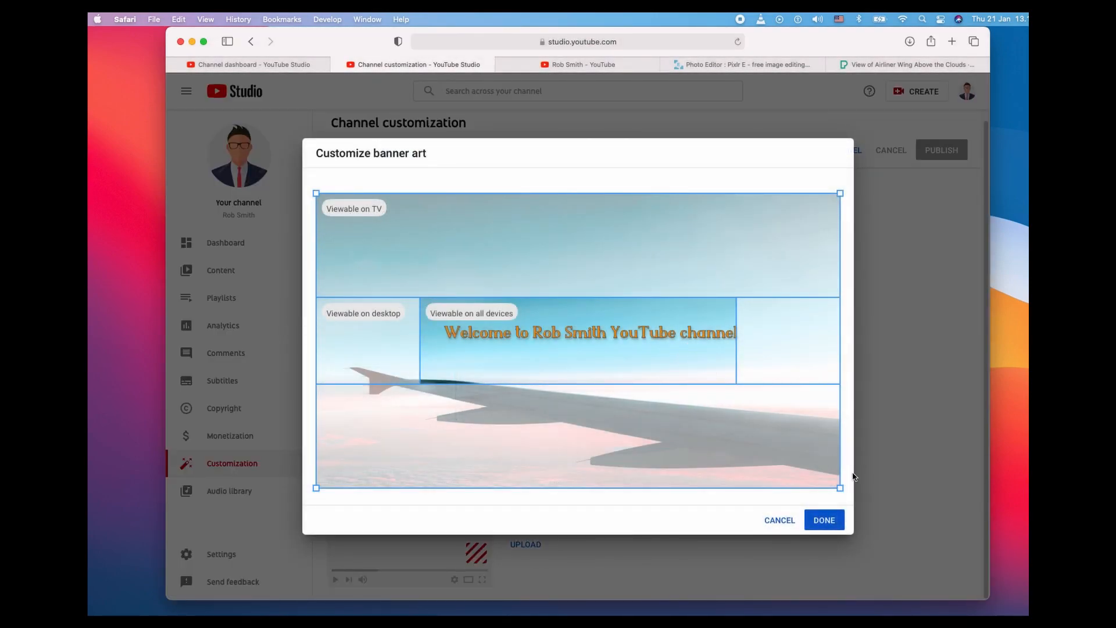
left_click_drag(842, 488, 825, 482)
mouse_move(720, 377)
left_mouse_down()
mouse_move(718, 366)
mouse_move(734, 376)
left_mouse_up()
left_click_drag(845, 490, 825, 479)
left_click_drag(743, 406, 747, 400)
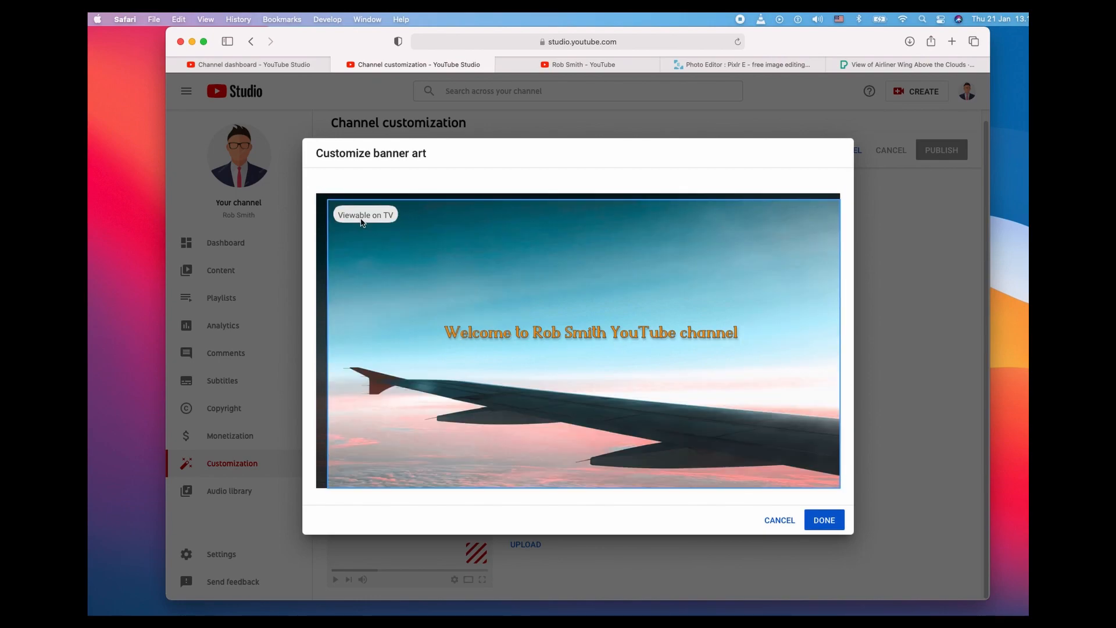
left_click(823, 521)
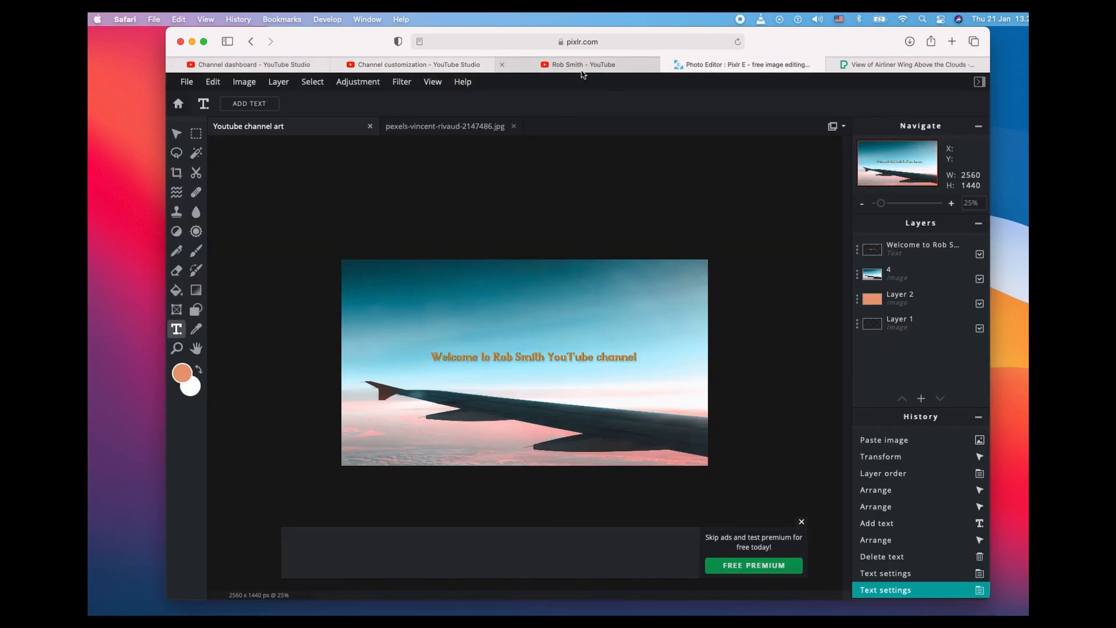
Step: Check the public channel page and note the recommended 150 x 150 watermark size
left_click(581, 64)
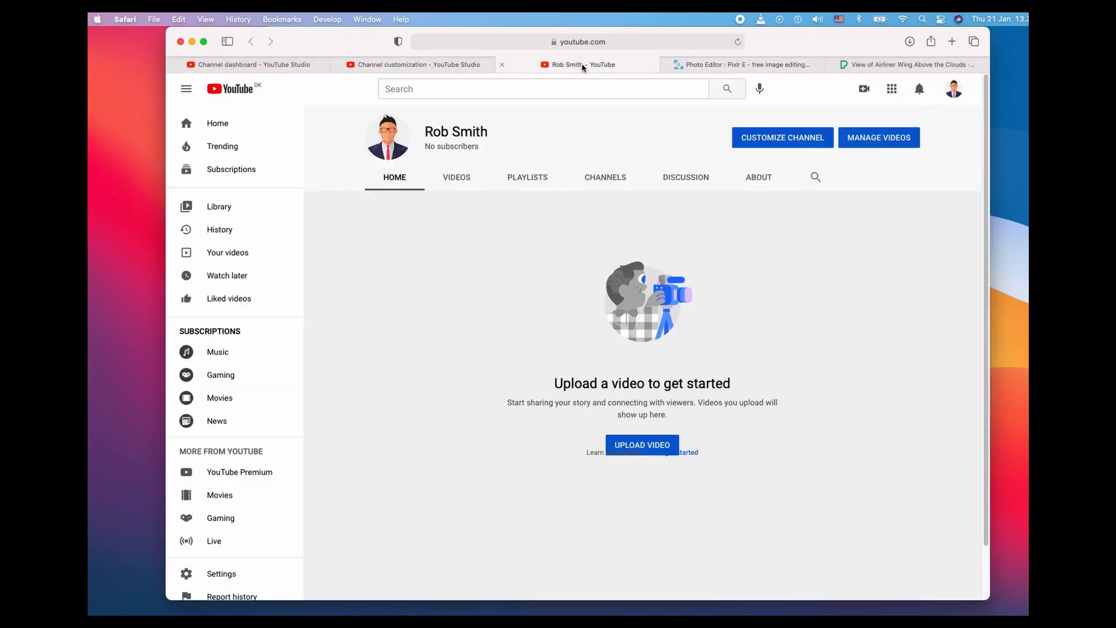
left_click(441, 66)
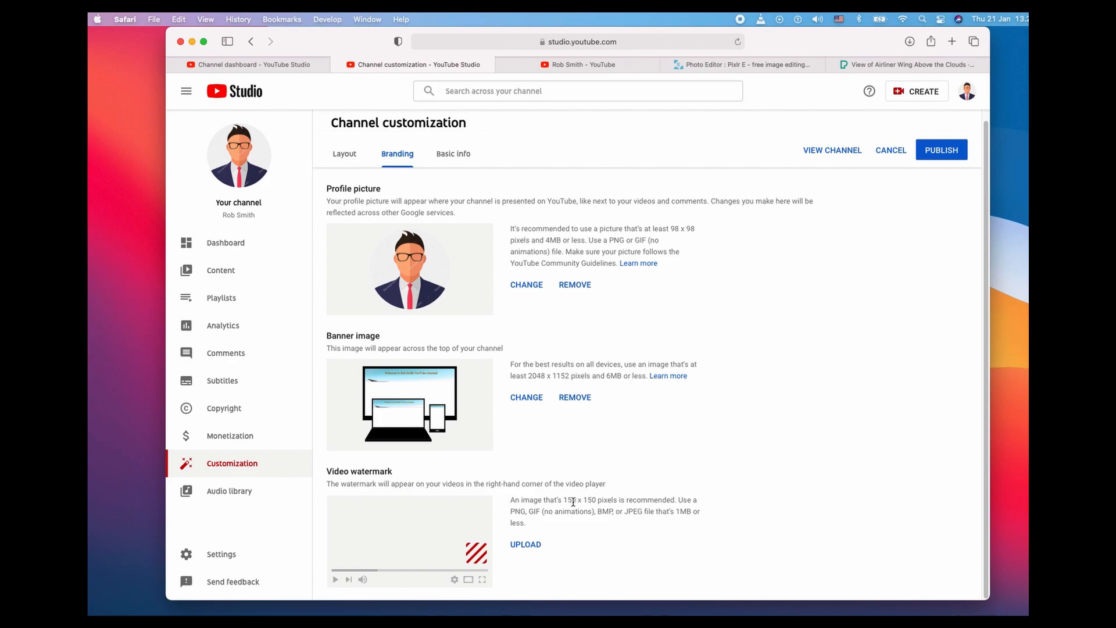
left_click_drag(563, 499, 598, 500)
left_click(641, 445)
left_click(742, 65)
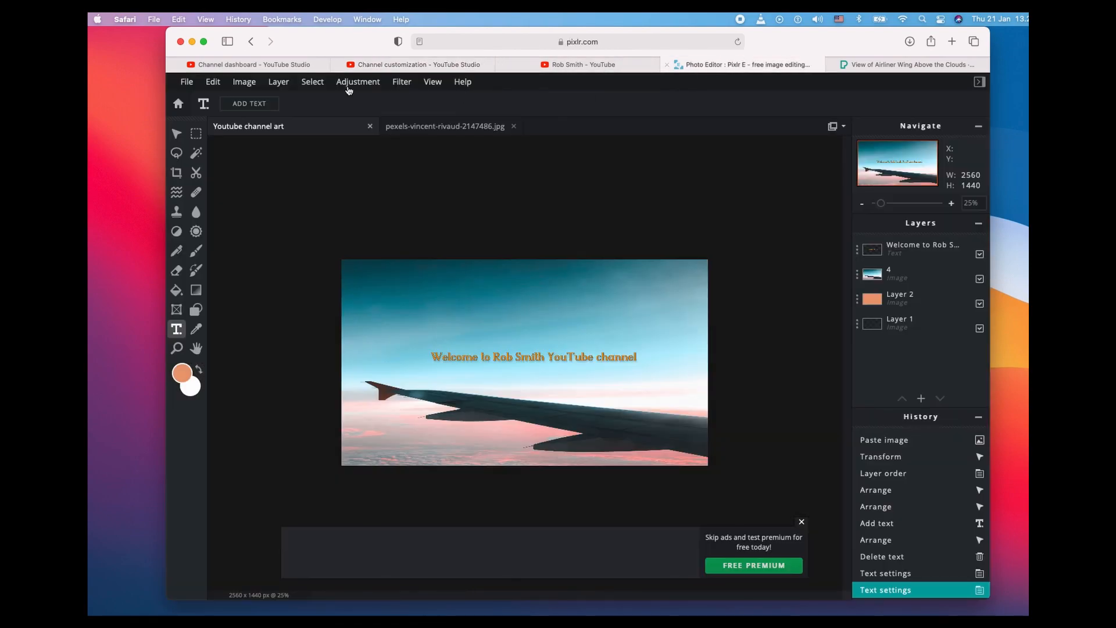
Step: Create a new 150 × 150 px document named 'watermark'
left_click(186, 83)
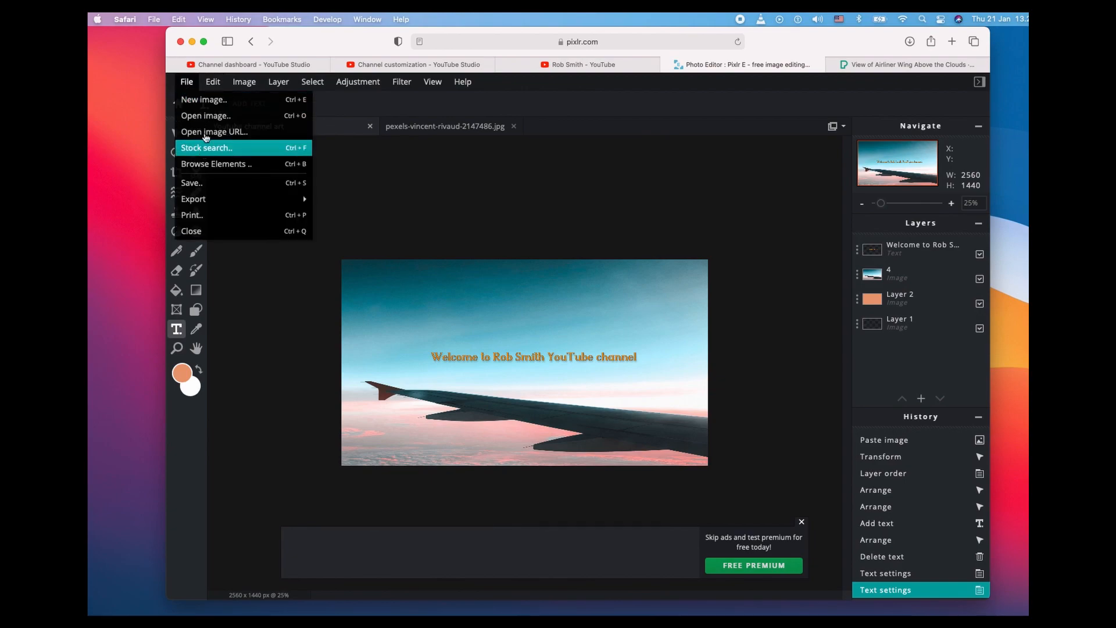
left_click(200, 101)
type("150")
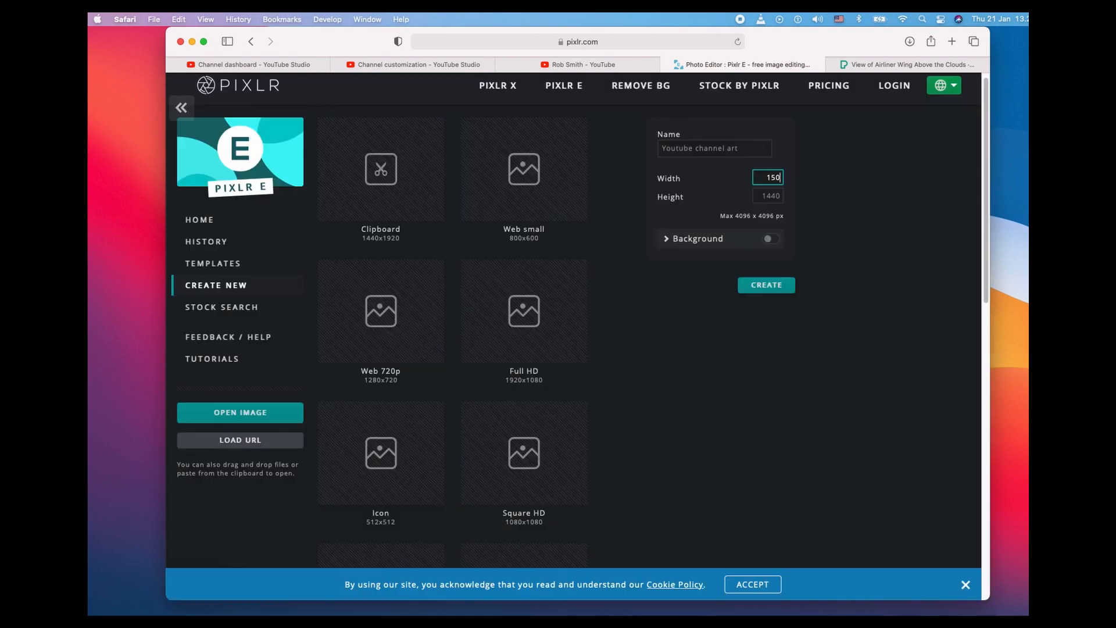
key("Tab")
type("1")
left_click(719, 148)
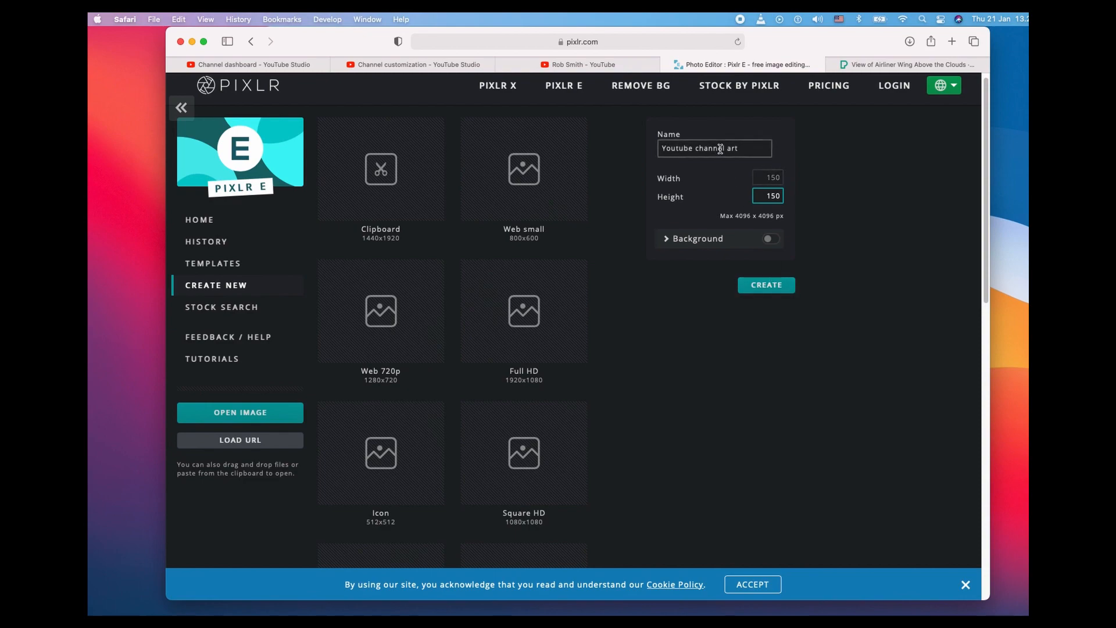
type("w")
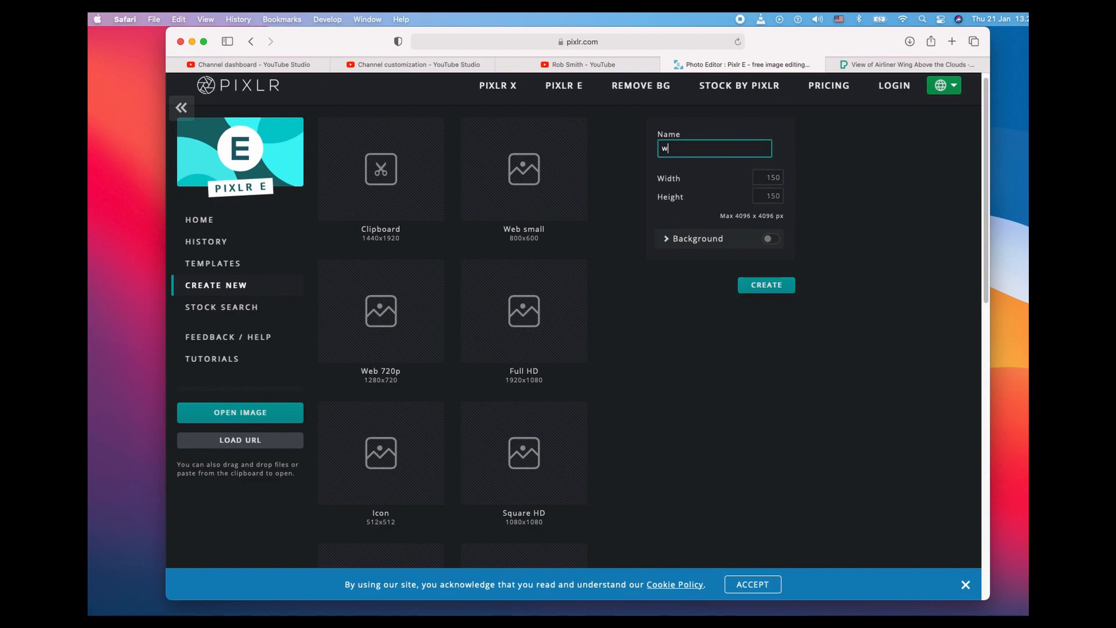
type("atermar")
left_click(780, 285)
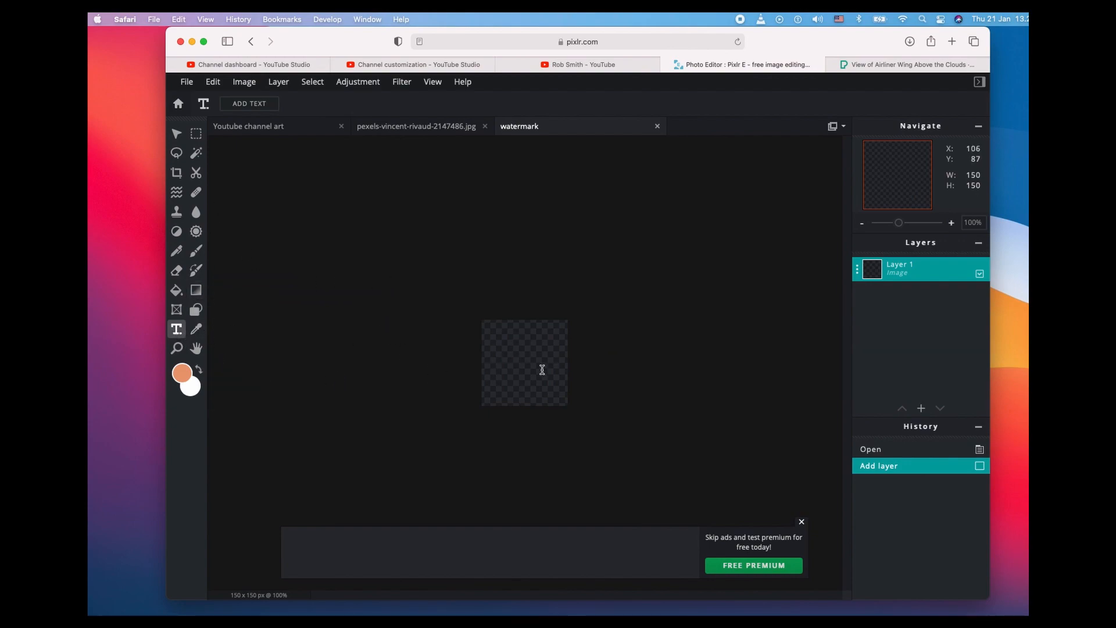
Step: Add a 'Subscribe now' text layer near the top and widen its box
left_click(505, 363)
left_click(663, 372)
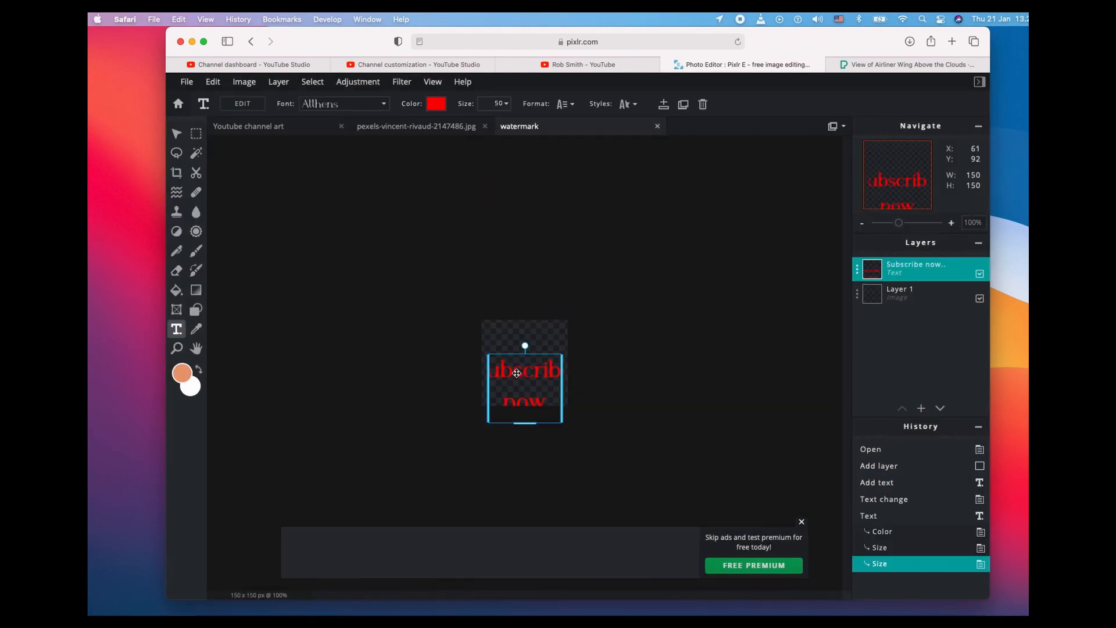
left_click_drag(514, 348, 514, 339)
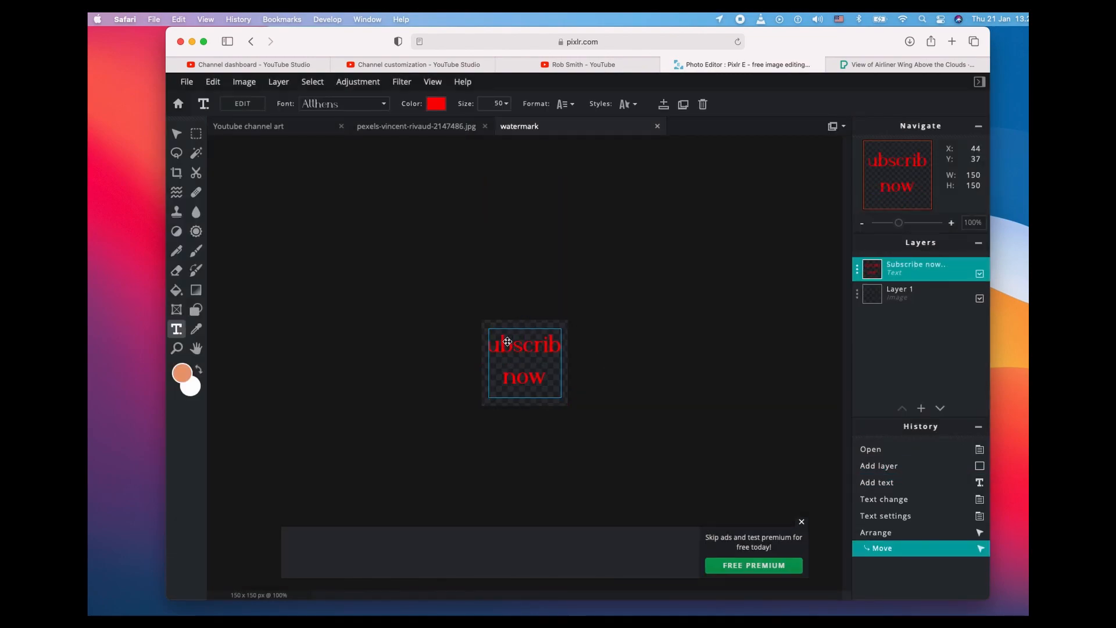
double_click(494, 346)
left_click(645, 354)
left_click_drag(560, 367, 569, 367)
left_click_drag(488, 361, 481, 360)
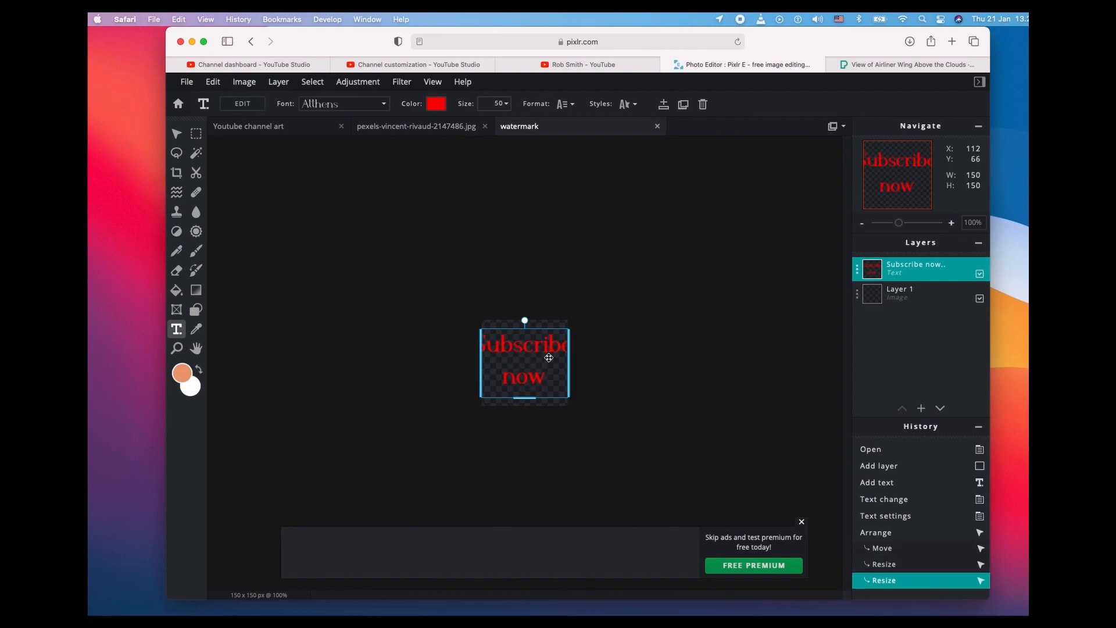
Step: Set the text size to 40, apply Georgia, and angle the box across the canvas
left_click(499, 103)
type("40")
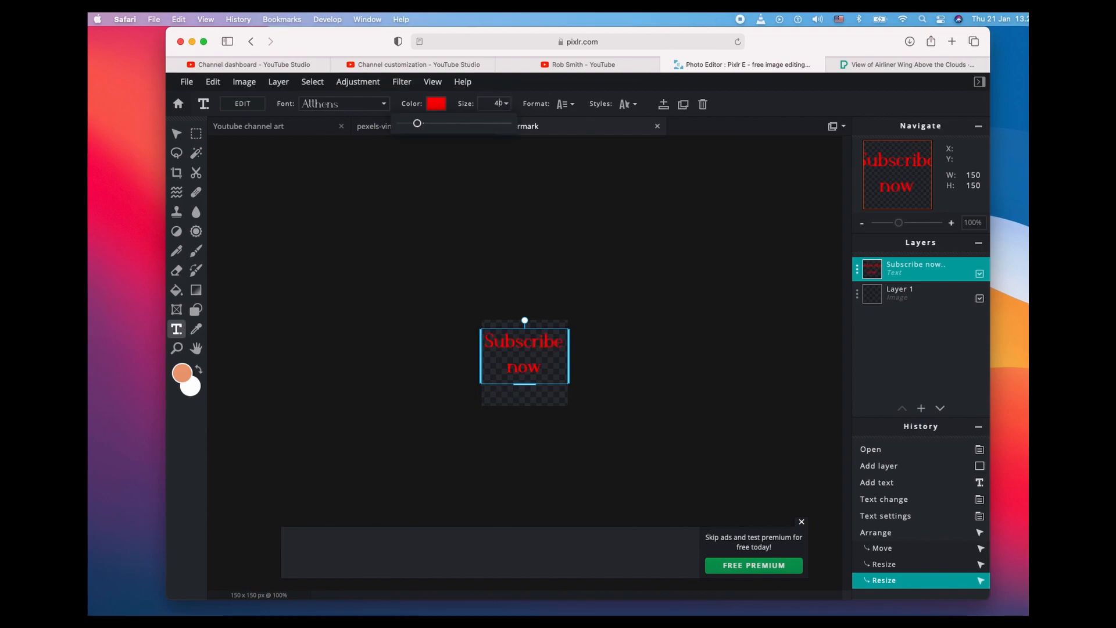
key("Return")
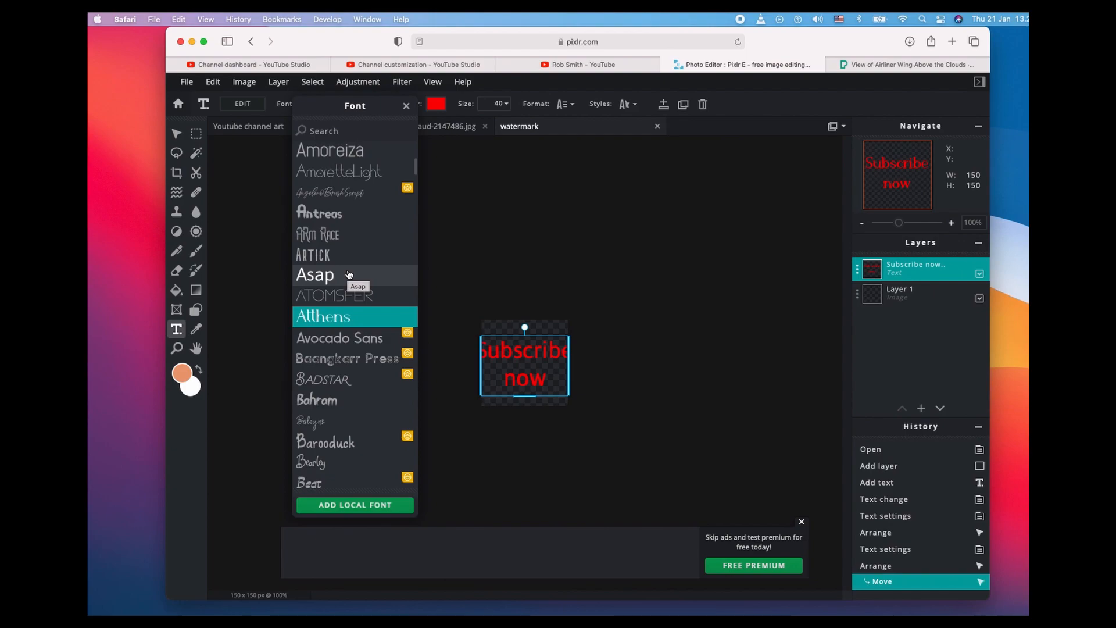
scroll(348, 271, "up", 5)
scroll(347, 268, "down", 10)
scroll(347, 262, "up", 15)
scroll(347, 260, "up", 3)
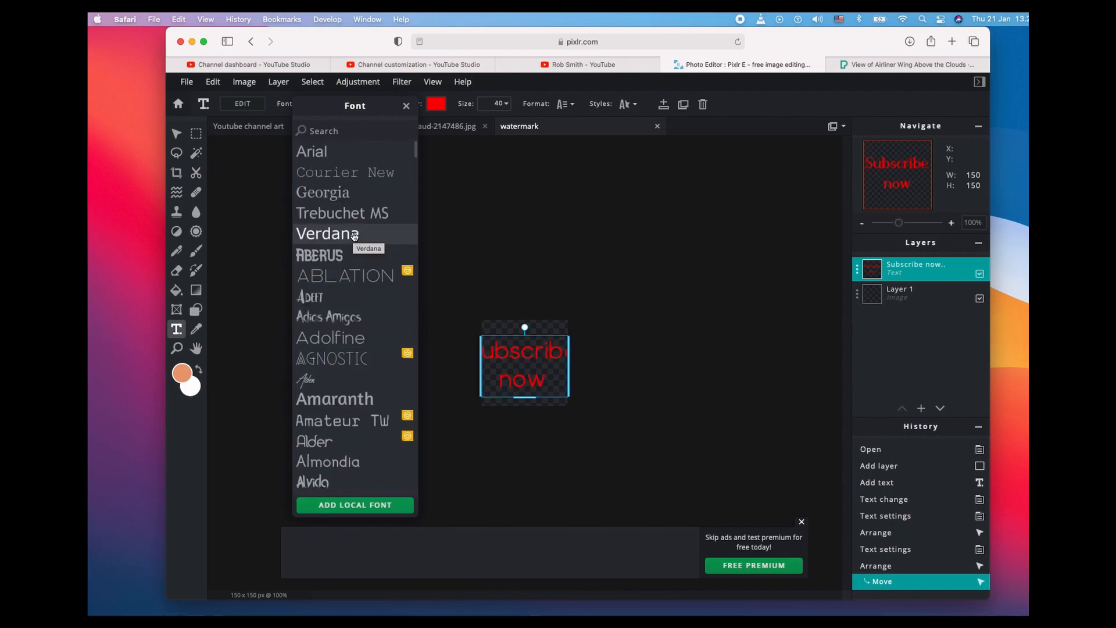
left_click(356, 197)
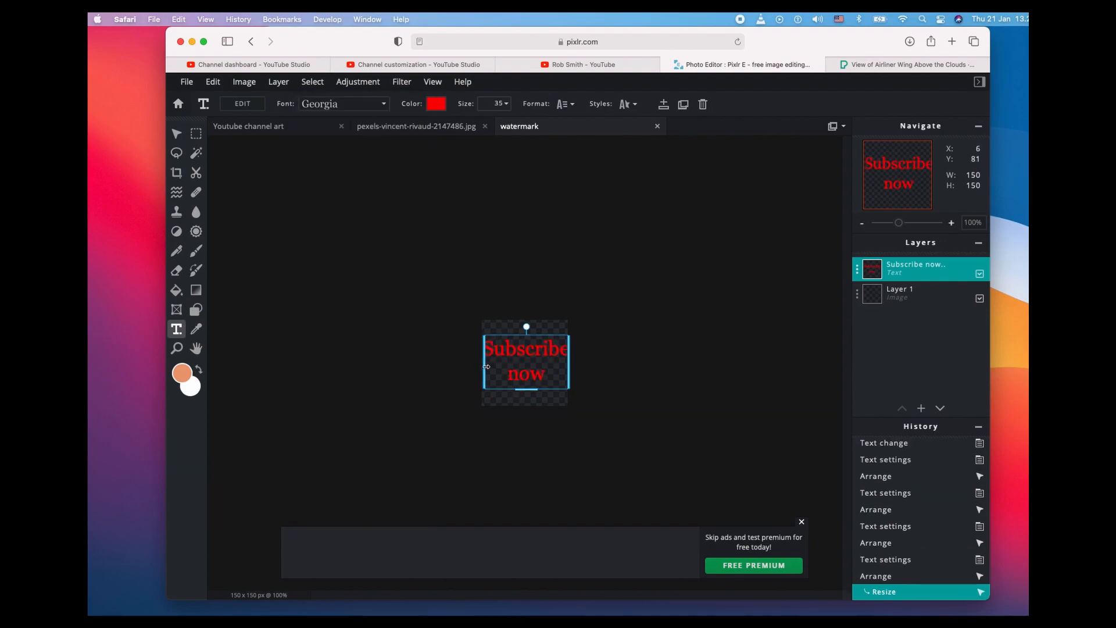
left_click_drag(482, 366, 478, 364)
left_click_drag(561, 361, 496, 314)
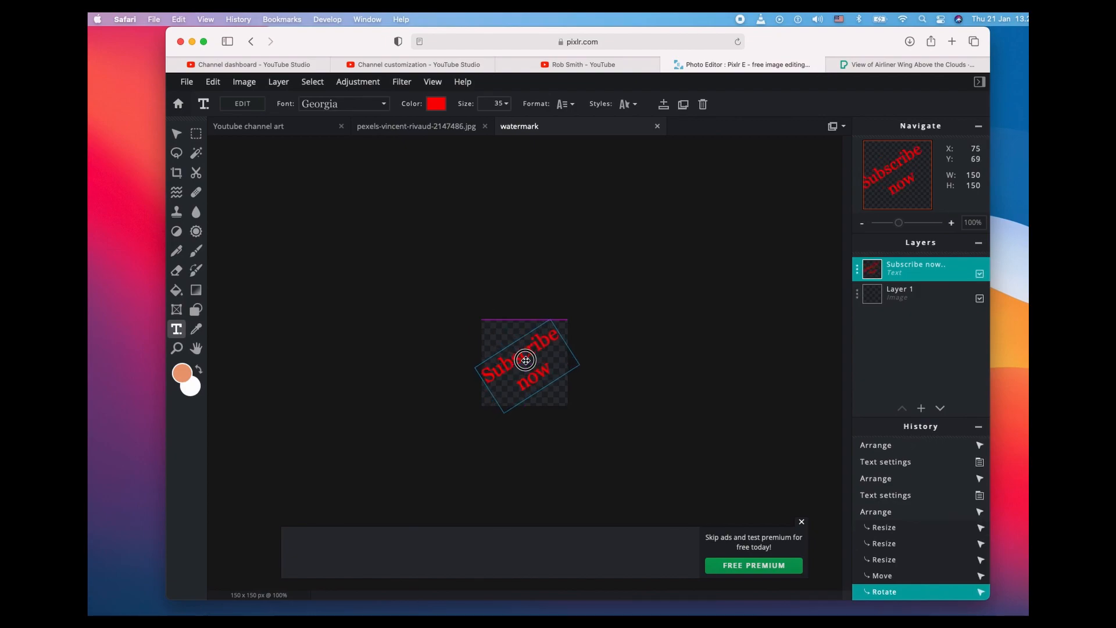
Step: Give the 'Subscribe Now' text a white outline and thin it to size 21
left_click(637, 356)
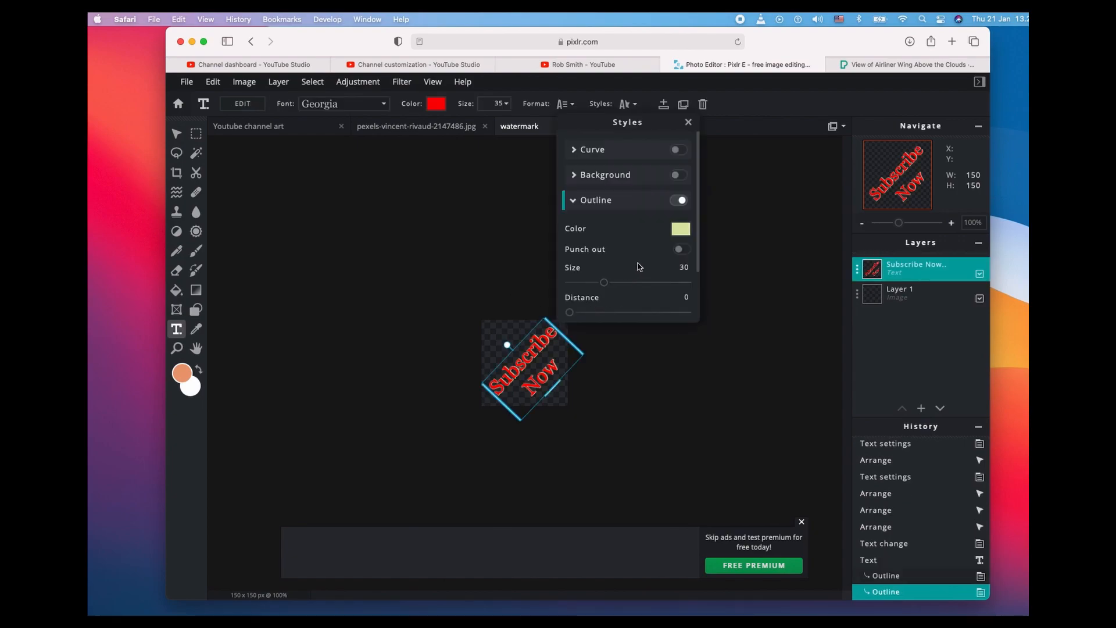
left_click(680, 230)
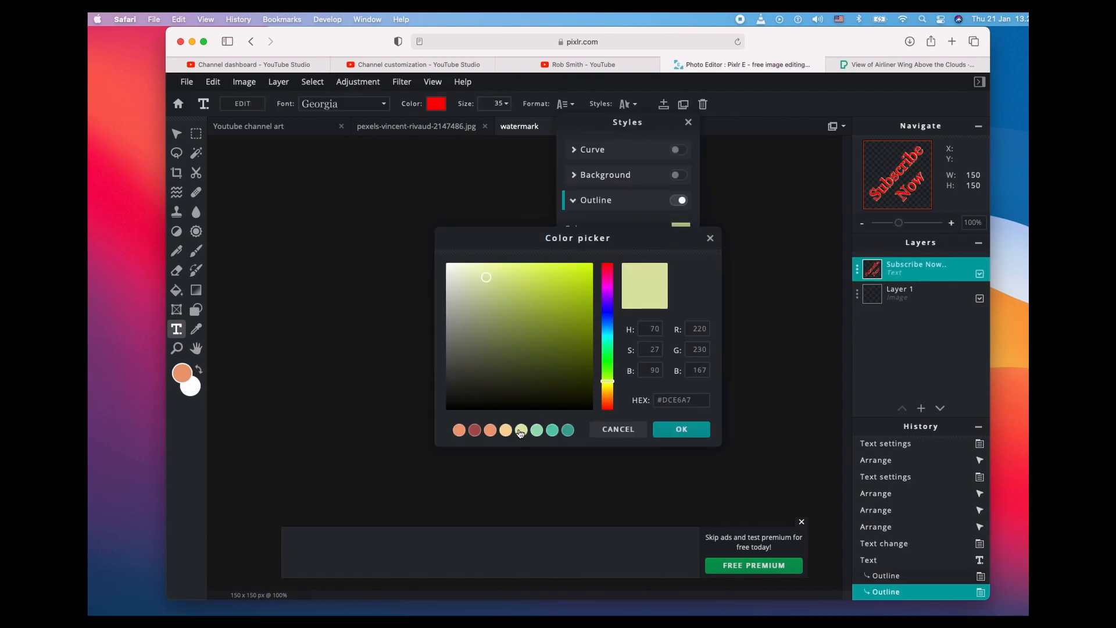
left_click_drag(457, 269, 446, 264)
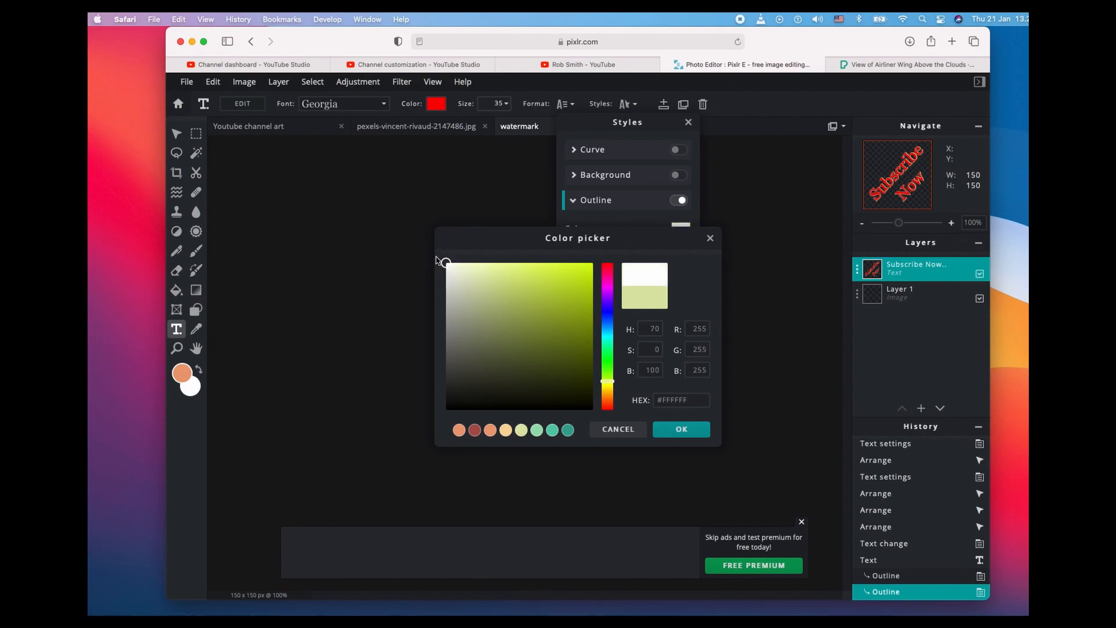
left_click(681, 429)
scroll(649, 272, "down", 3)
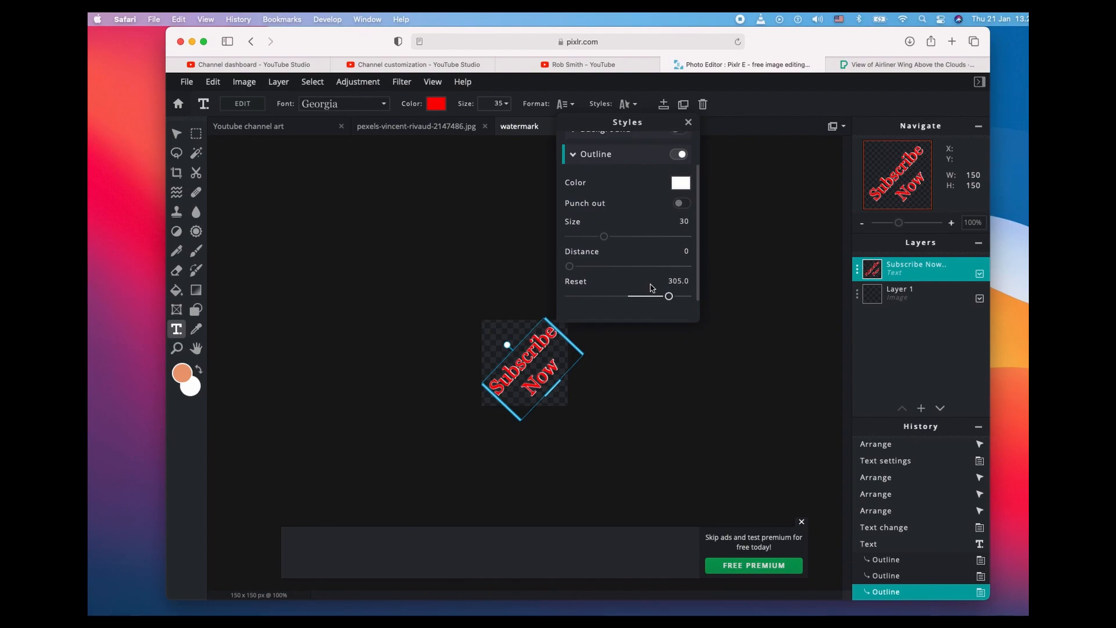
scroll(653, 291, "up", 3)
left_click(574, 203)
left_click(574, 203)
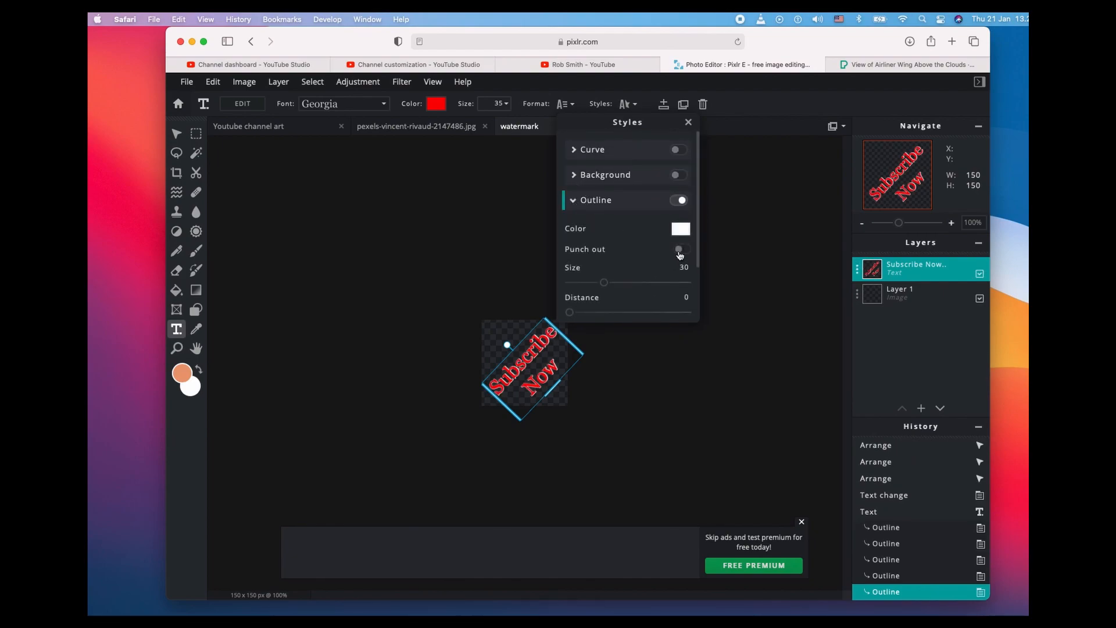
left_click_drag(604, 282, 594, 283)
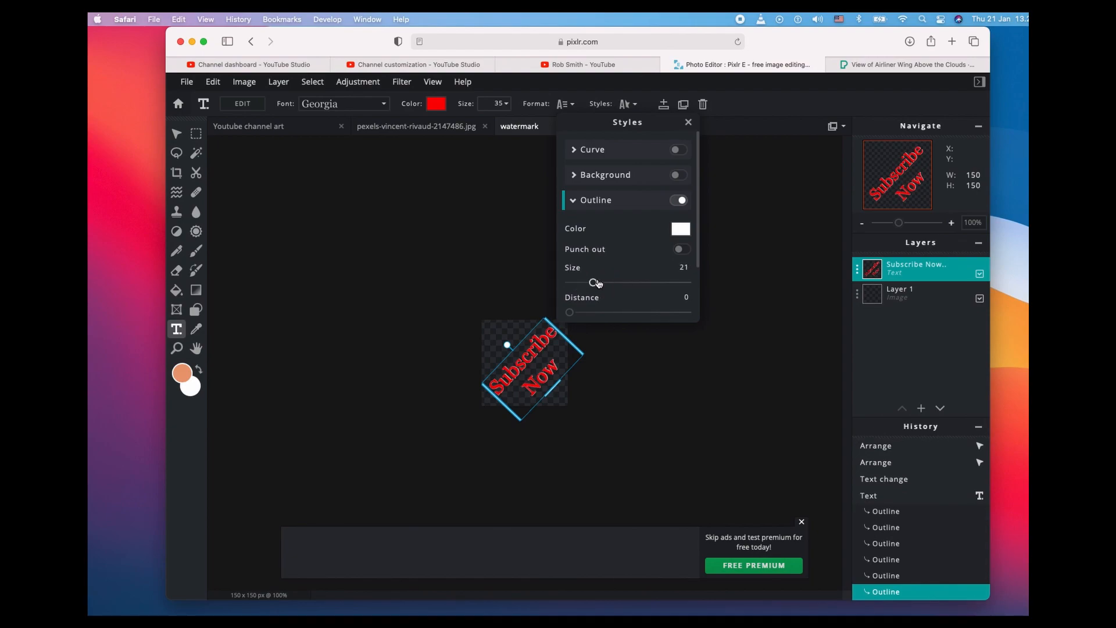
scroll(618, 252, "down", 2)
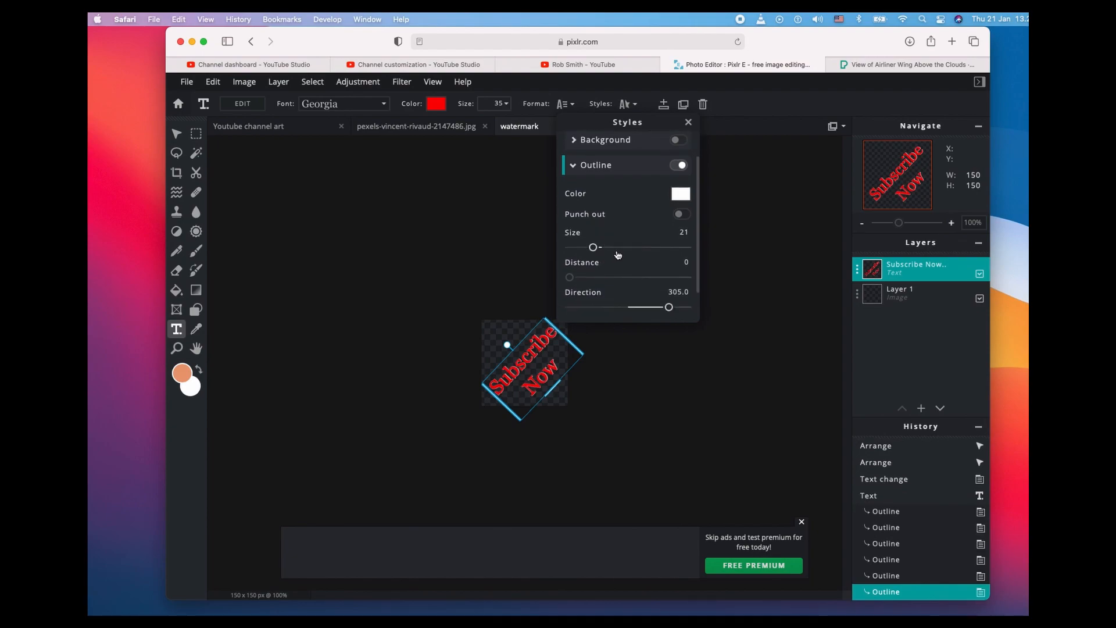
left_click(655, 367)
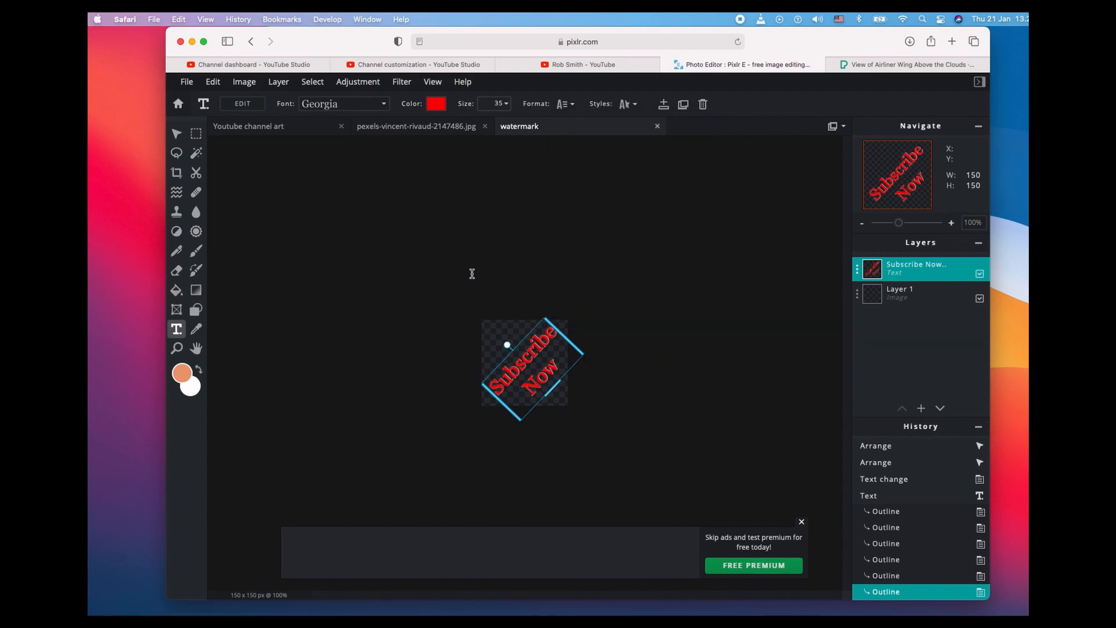
Step: Download the watermark as a 150 × 150 PNG named 'watermark', keeping the PNG format
left_click(187, 81)
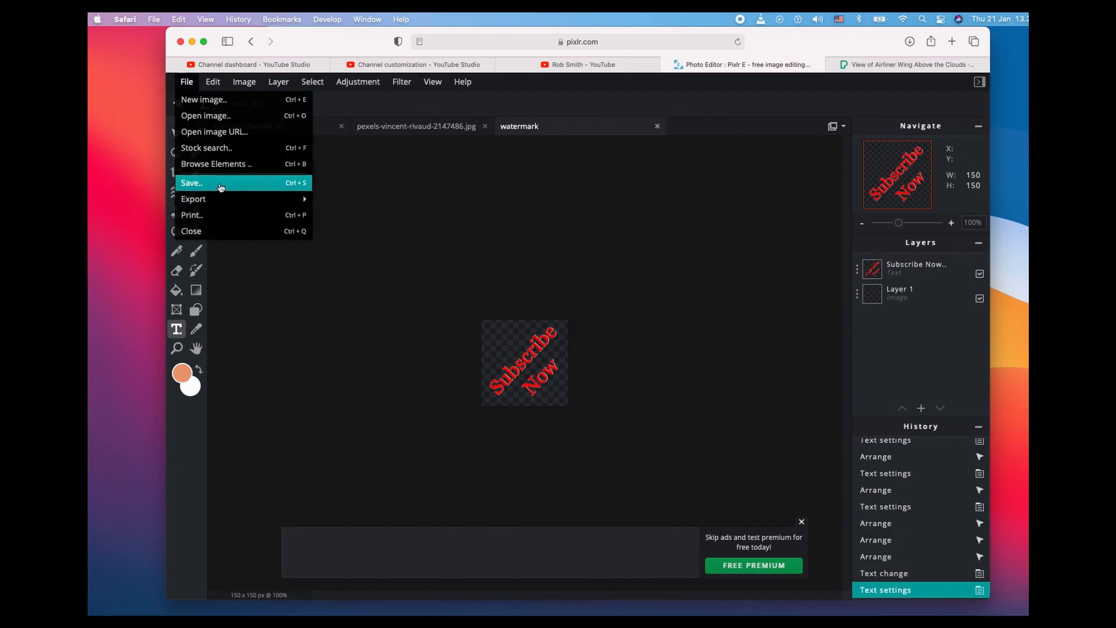
left_click(221, 185)
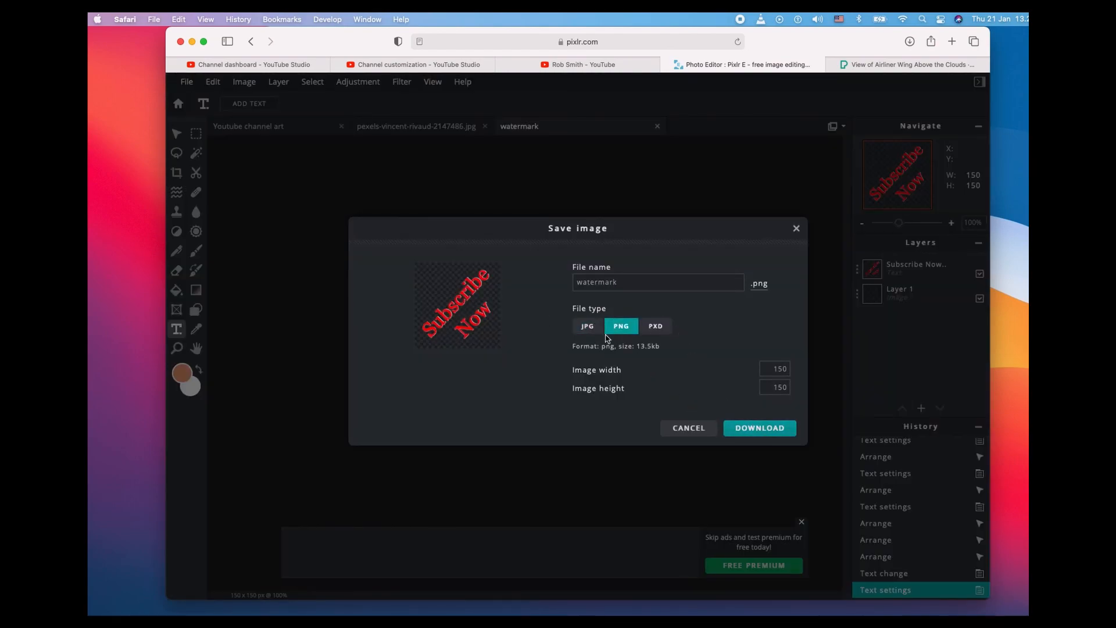
left_click(587, 327)
left_click(621, 326)
left_click(756, 430)
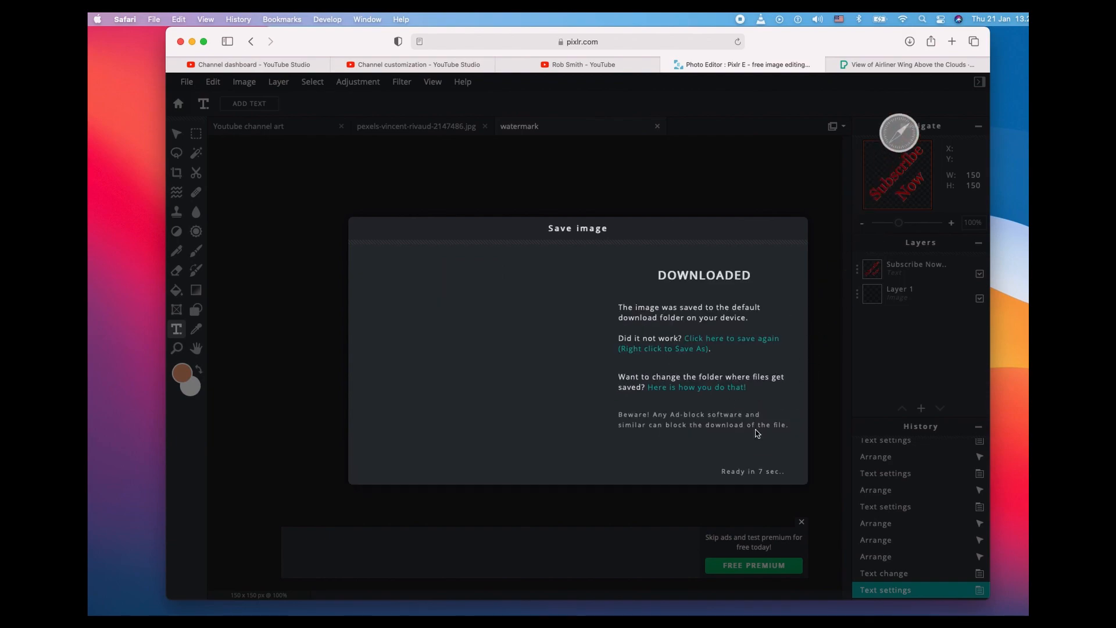
left_click(593, 64)
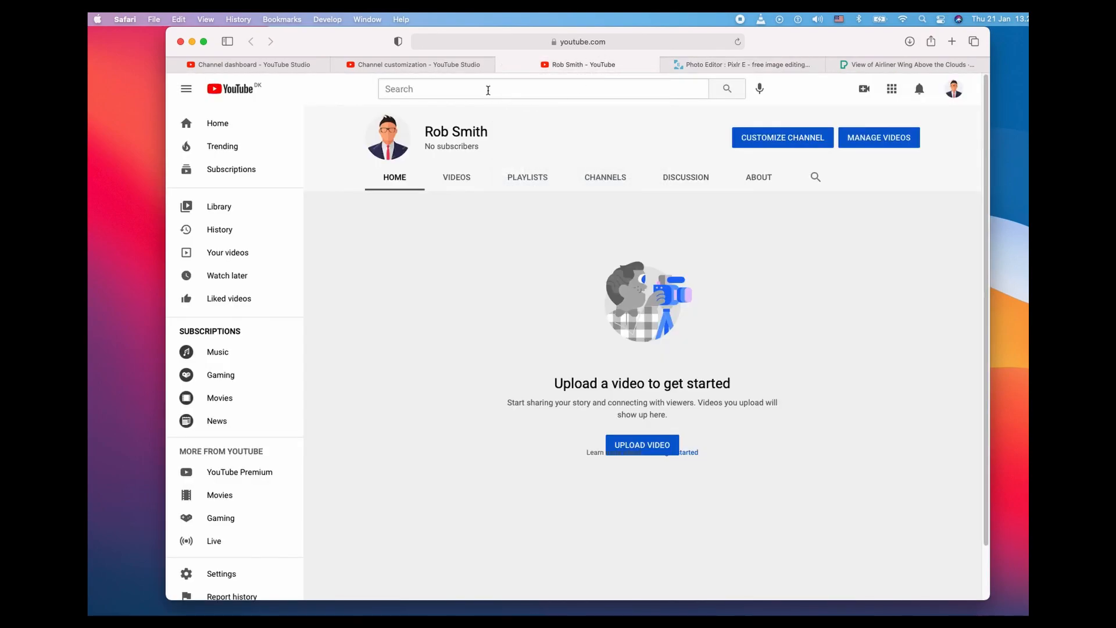
Step: Upload watermark.png from Downloads as the video watermark and tighten its crop
left_click(454, 68)
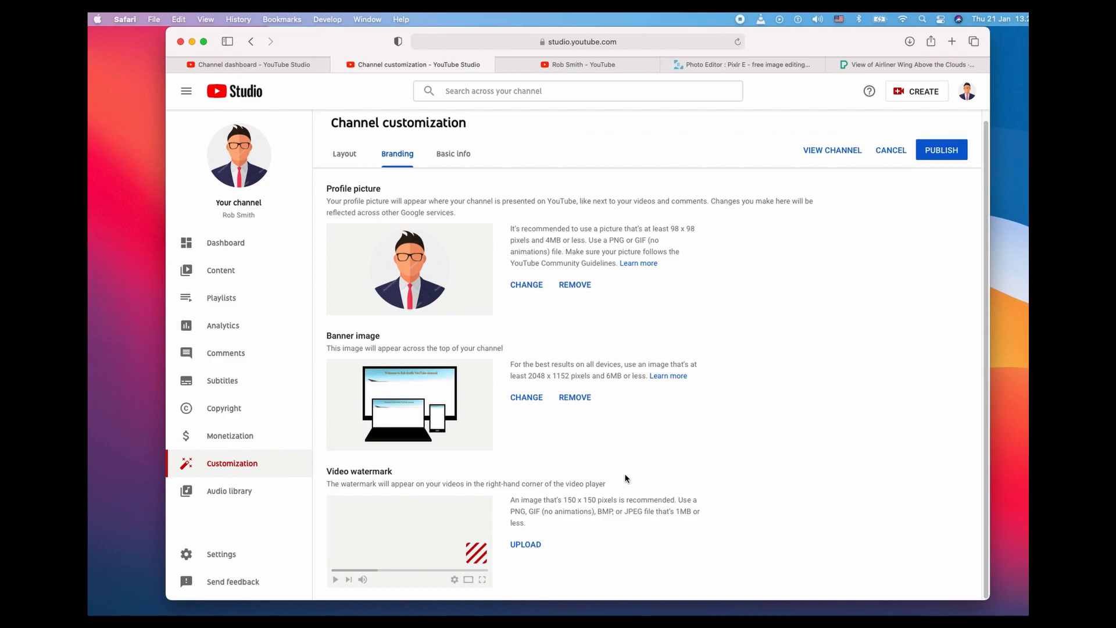
left_click(533, 547)
left_click(409, 257)
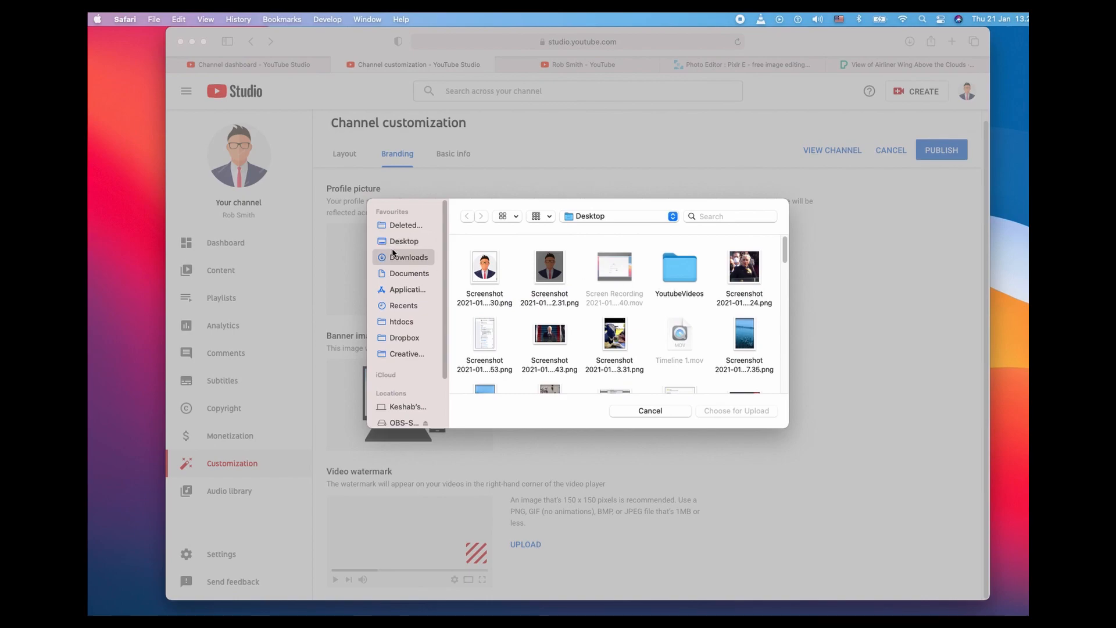
left_click(485, 269)
left_click(759, 412)
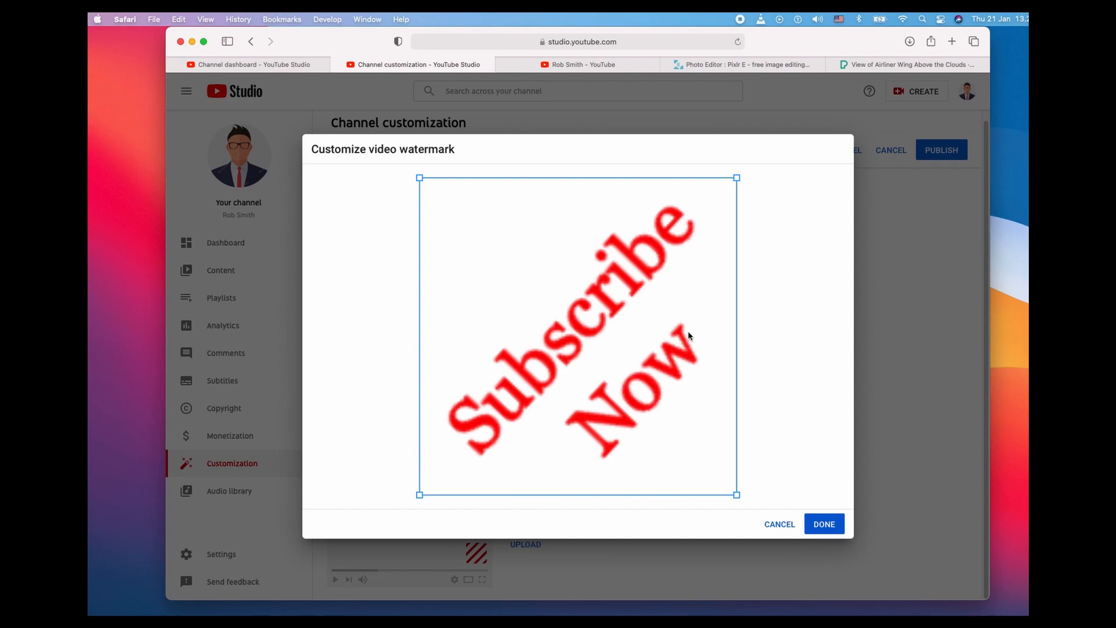
left_click_drag(737, 178, 715, 200)
left_click_drag(420, 495, 442, 472)
left_click(820, 523)
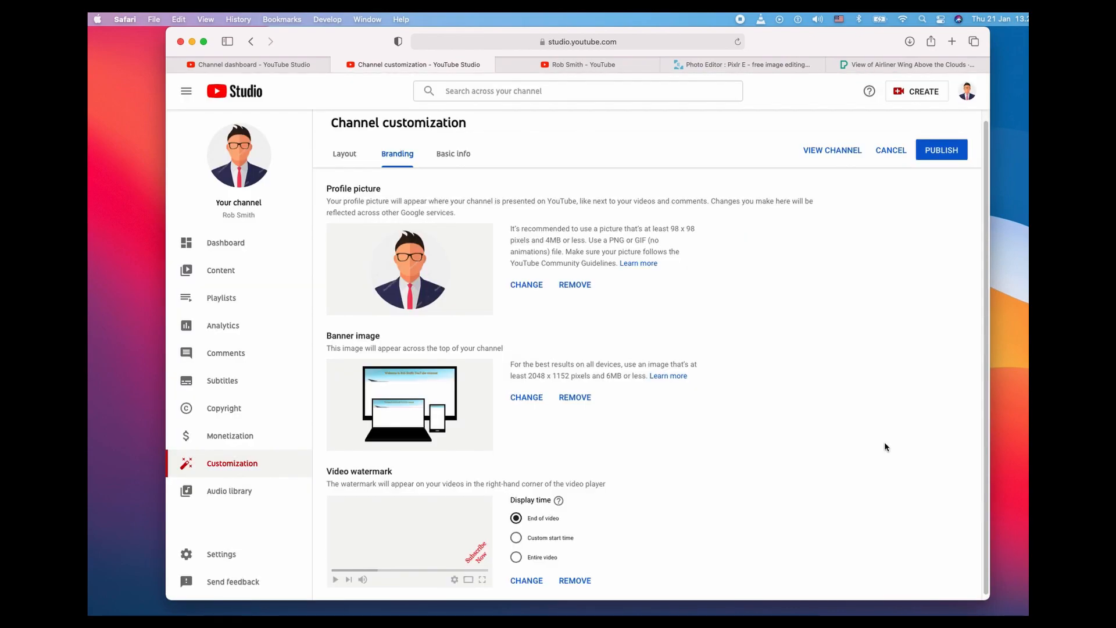
Step: Set the watermark to a custom start time of 00:05, publish, and view the public channel page
scroll(472, 550, "down", 1)
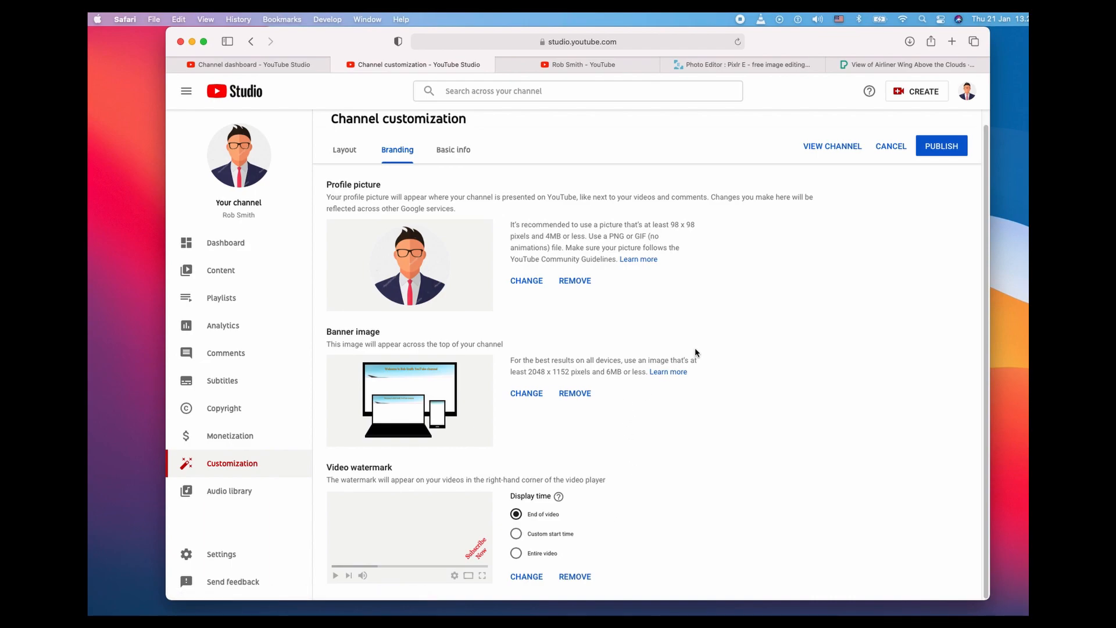
left_click(516, 534)
scroll(535, 532, "down", 1)
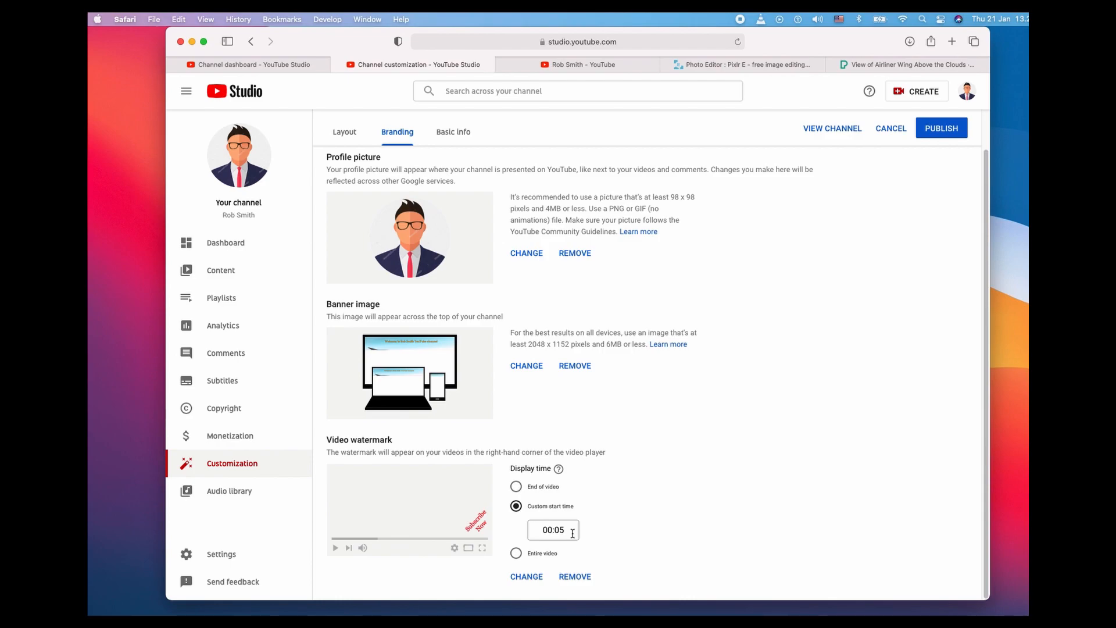
left_click(516, 487)
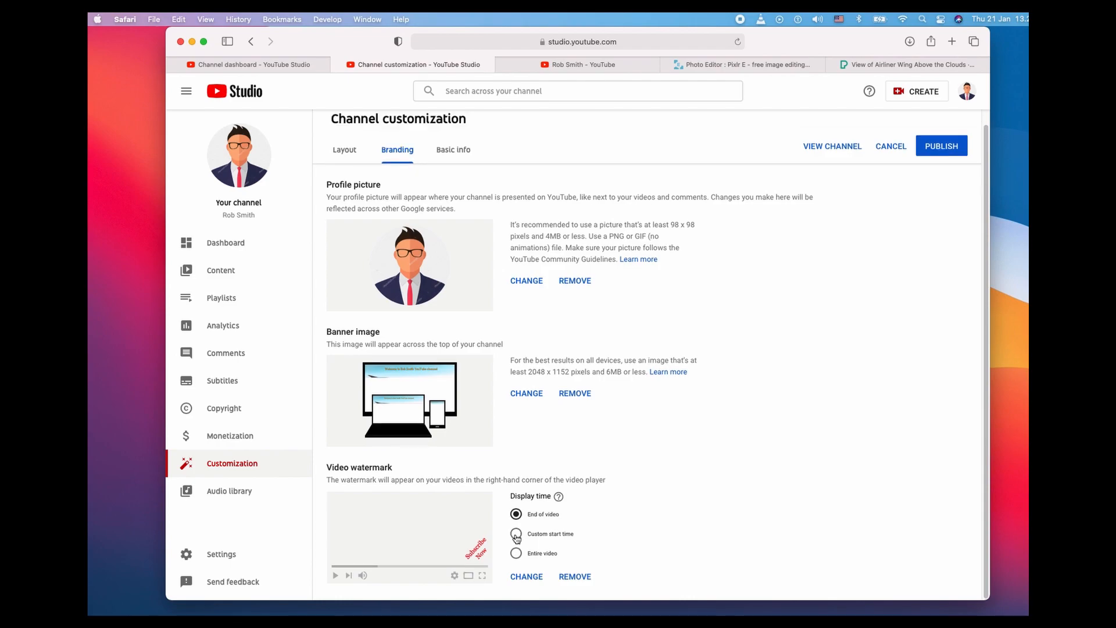
left_click(516, 535)
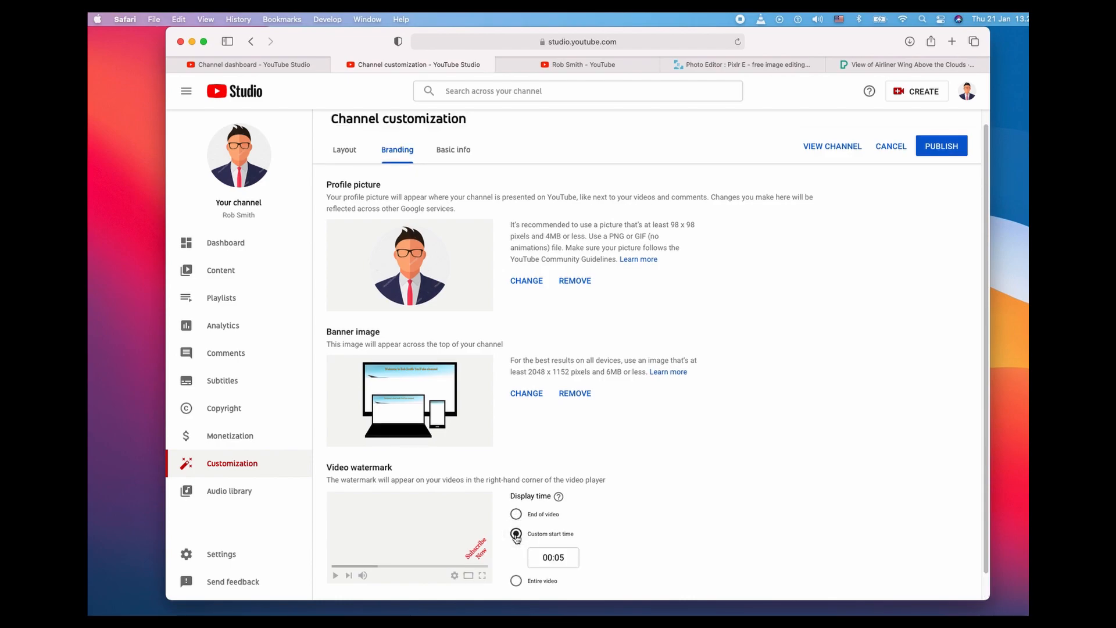
scroll(523, 535, "down", 1)
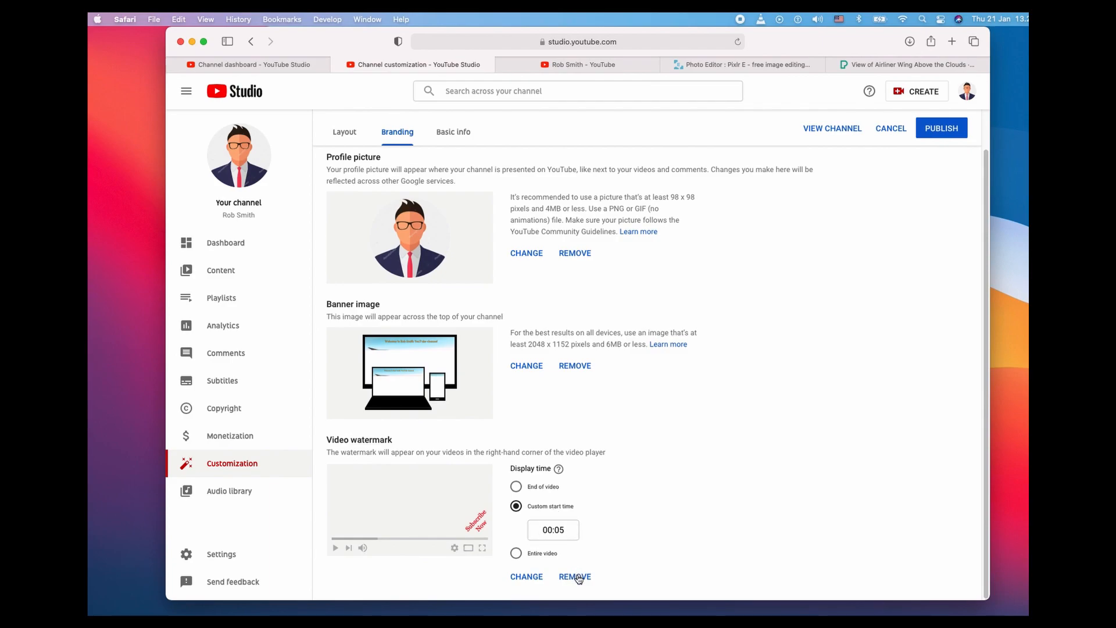
left_click(946, 134)
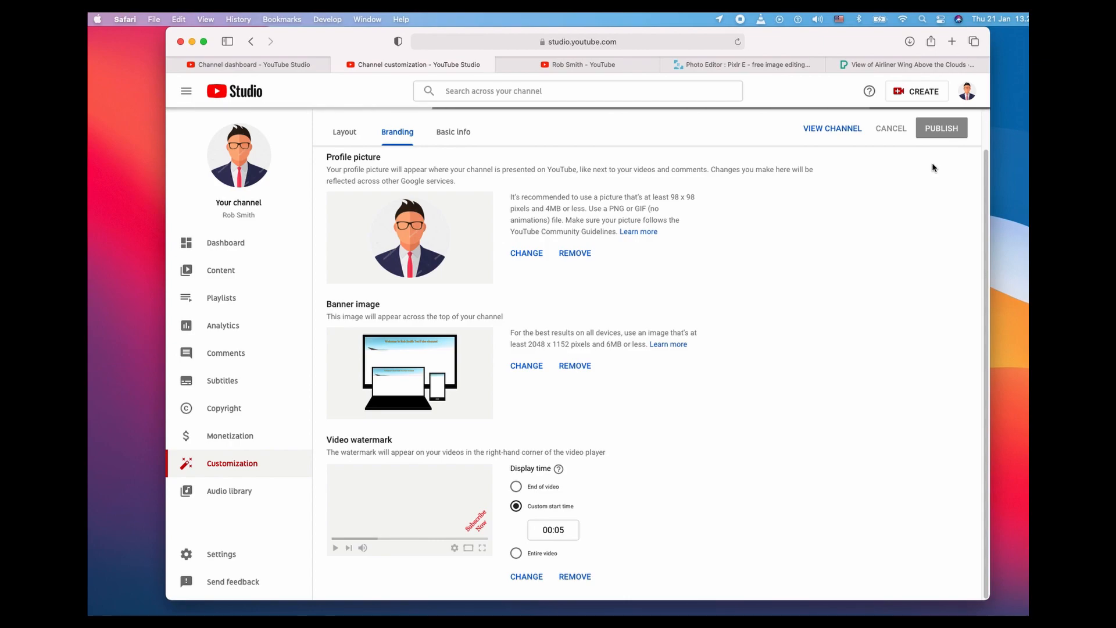
left_click(820, 131)
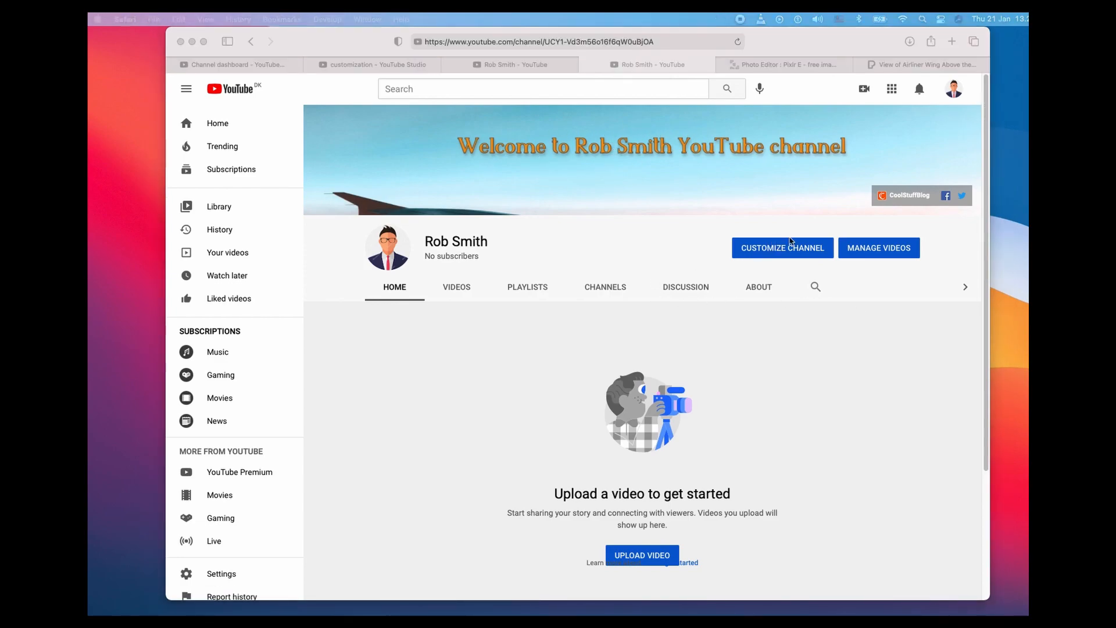
Step: Scroll through the published channel page with its sky banner and welcome text
left_click(483, 313)
scroll(504, 302, "down", 3)
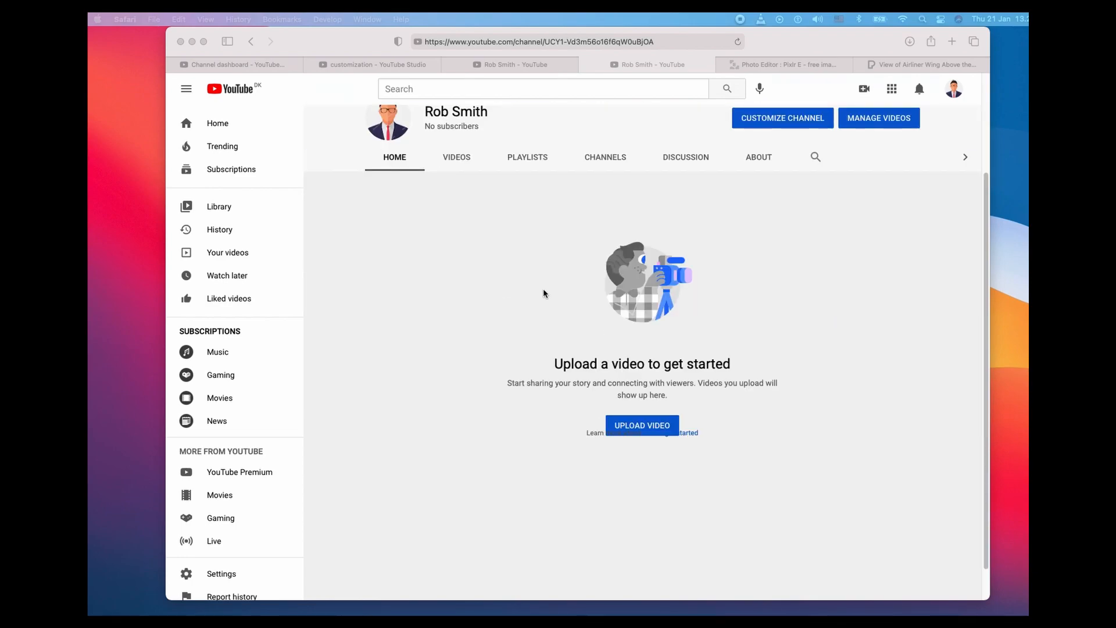
scroll(540, 180, "up", 3)
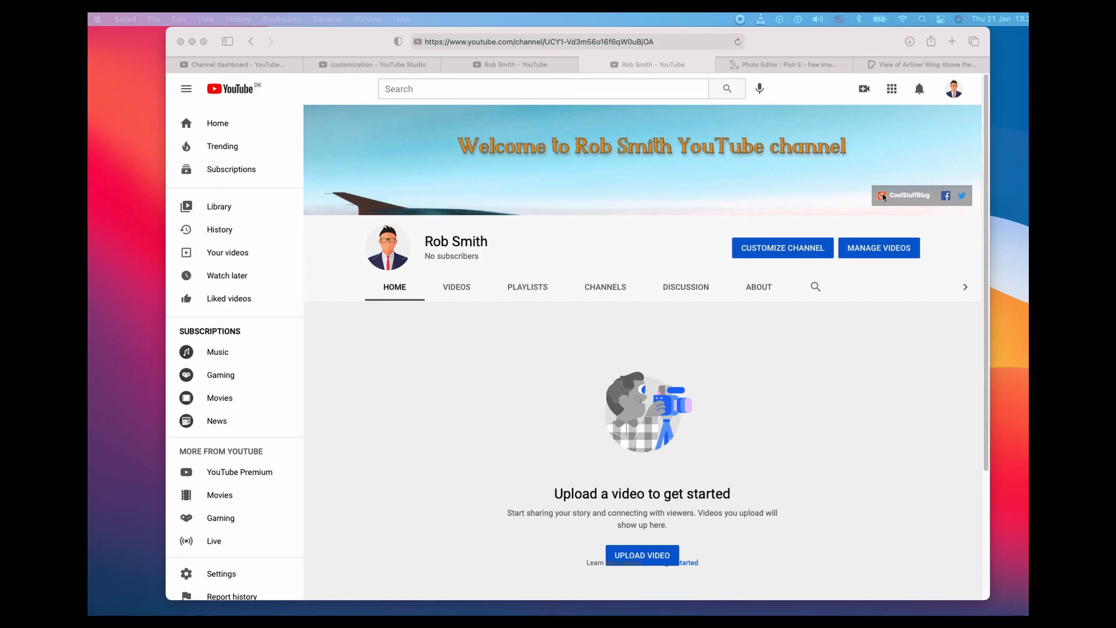
left_click(899, 209)
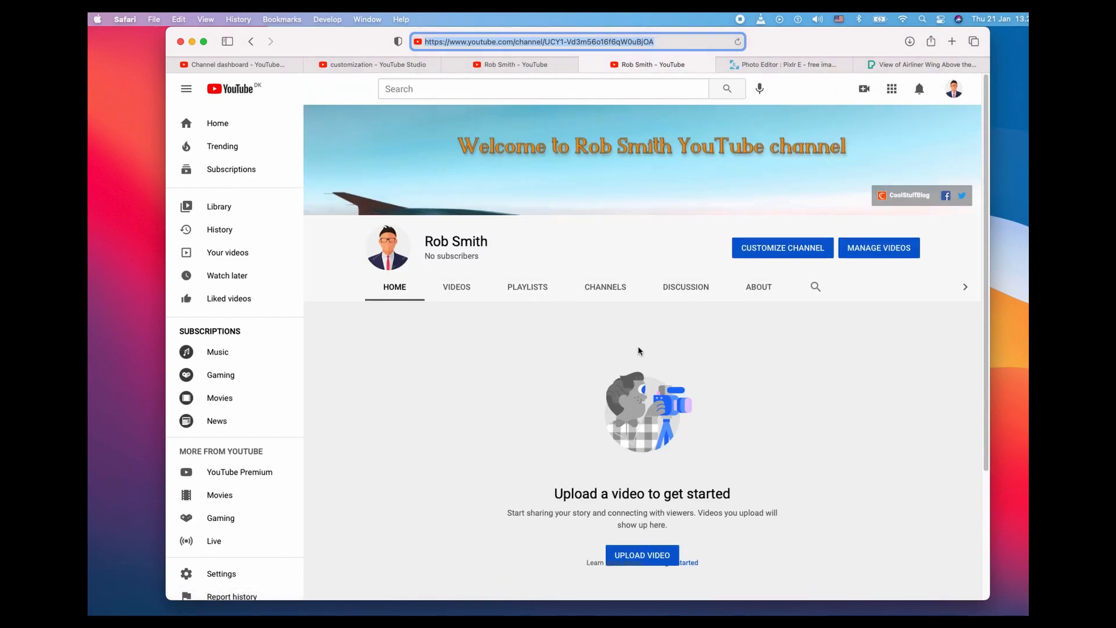
Step: Review the channel's About page, highlighting the description, links and join date
left_click(754, 291)
scroll(599, 349, "down", 2)
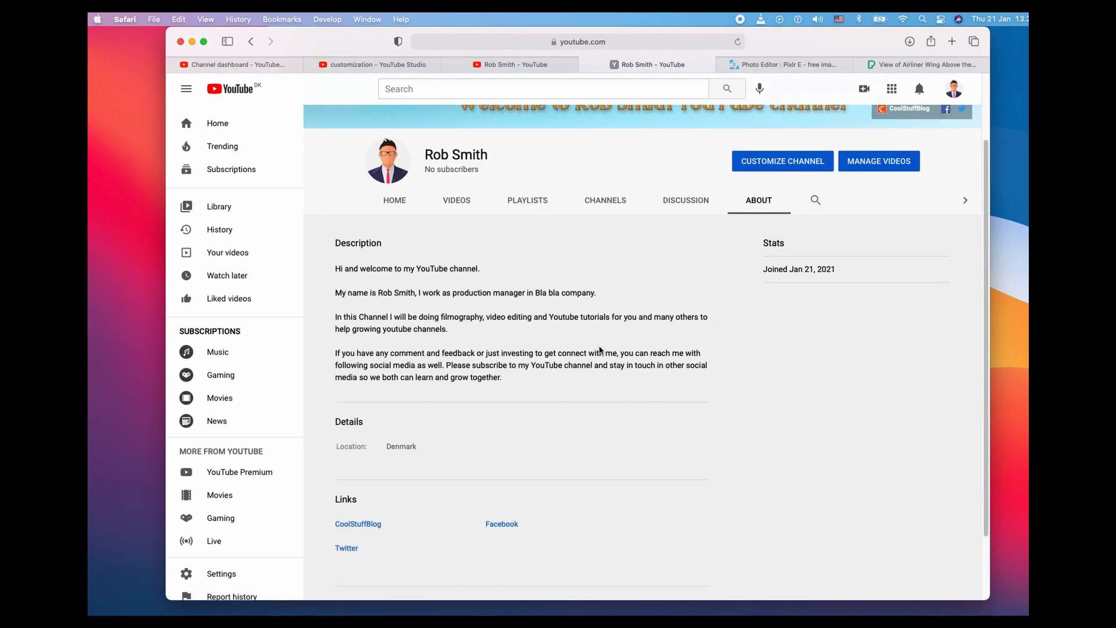
left_click_drag(331, 254, 473, 313)
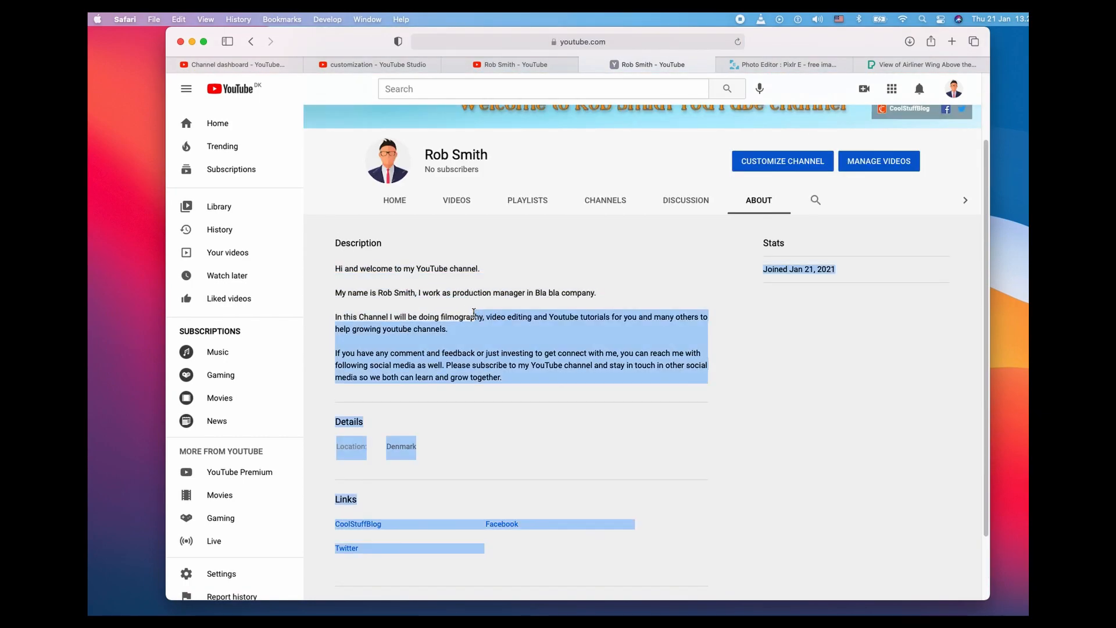
left_click(474, 314)
left_click_drag(511, 376, 340, 265)
scroll(415, 351, "down", 2)
mouse_move(341, 420)
left_mouse_down()
mouse_move(379, 451)
mouse_move(337, 417)
left_mouse_up()
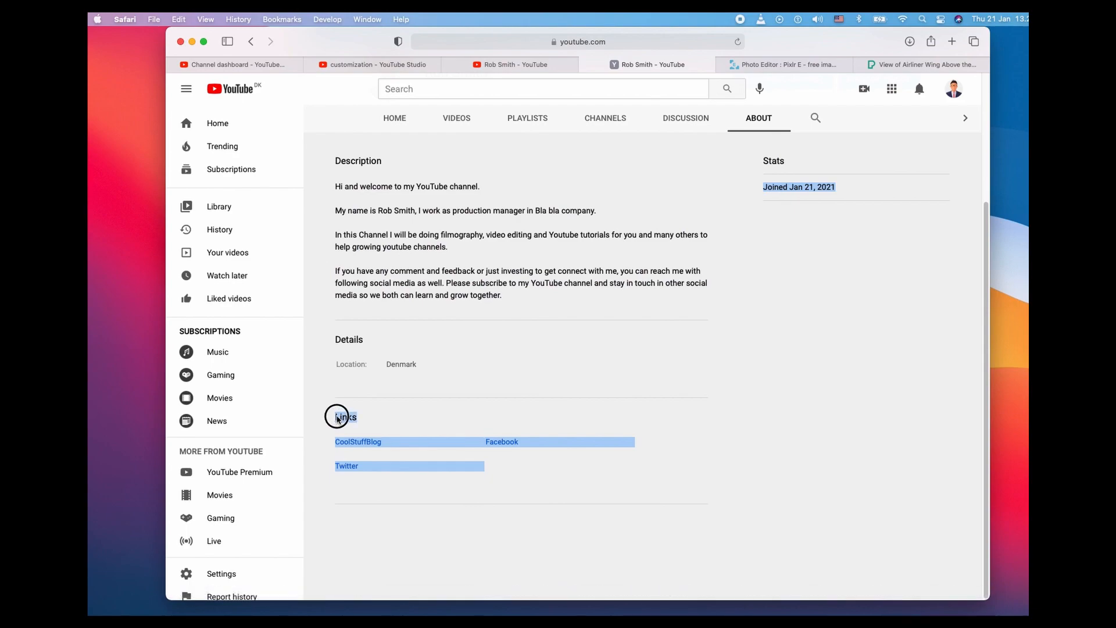
left_click(506, 378)
scroll(506, 378, "up", 2)
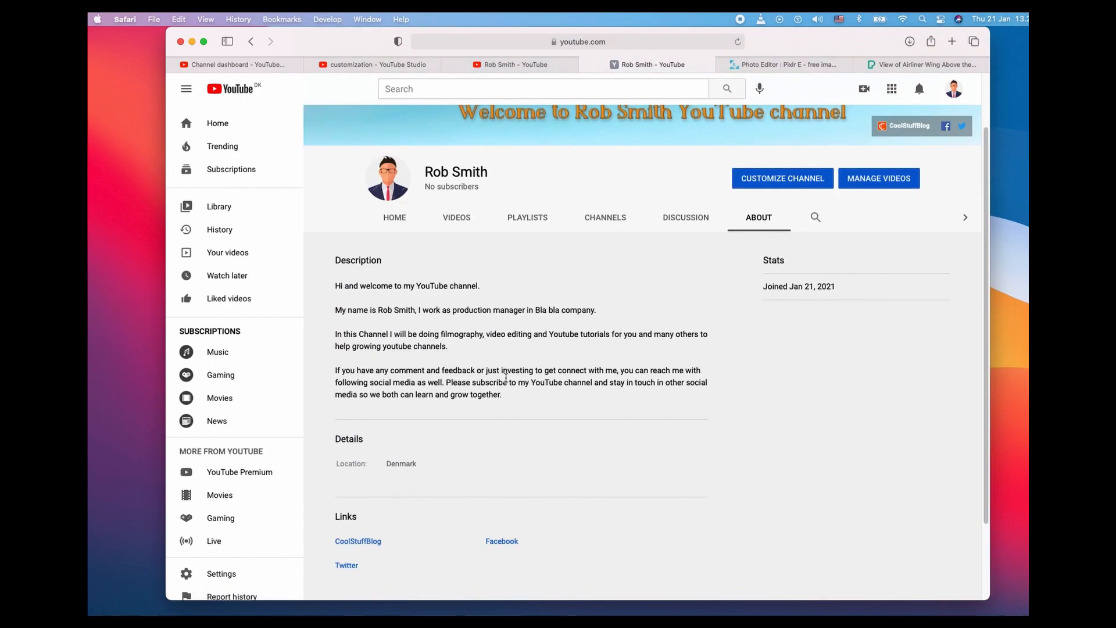
scroll(504, 375, "up", 1)
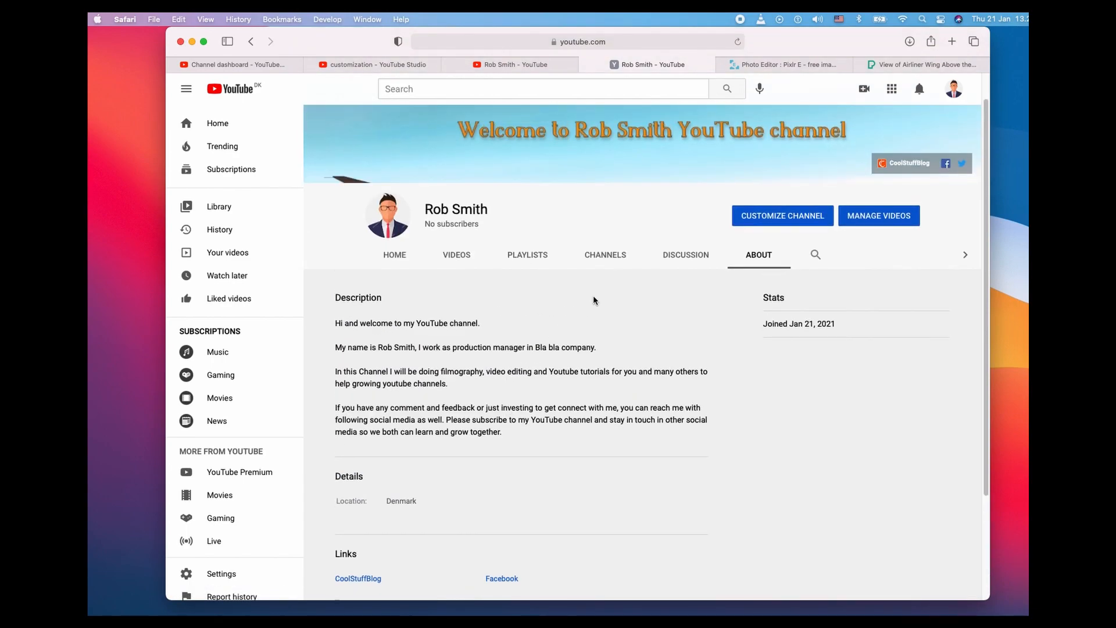
Step: Browse the Channels, Playlists and Videos tabs, return Home, and open the Create menu
left_click(615, 254)
left_click(537, 291)
left_click(457, 291)
left_click(381, 292)
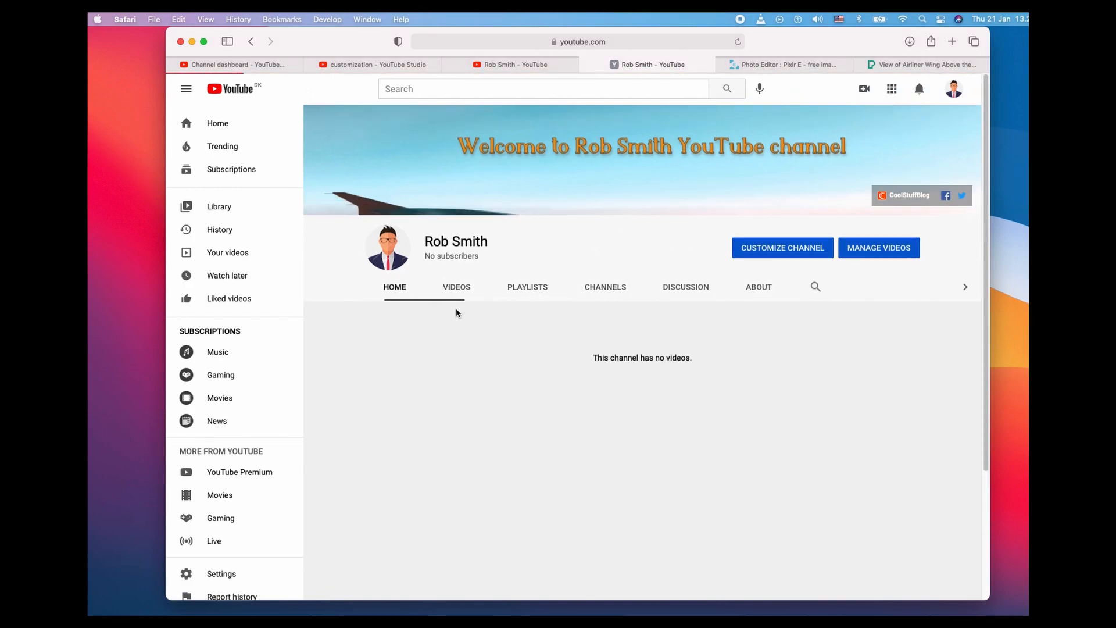
scroll(456, 313, "down", 3)
scroll(456, 312, "up", 3)
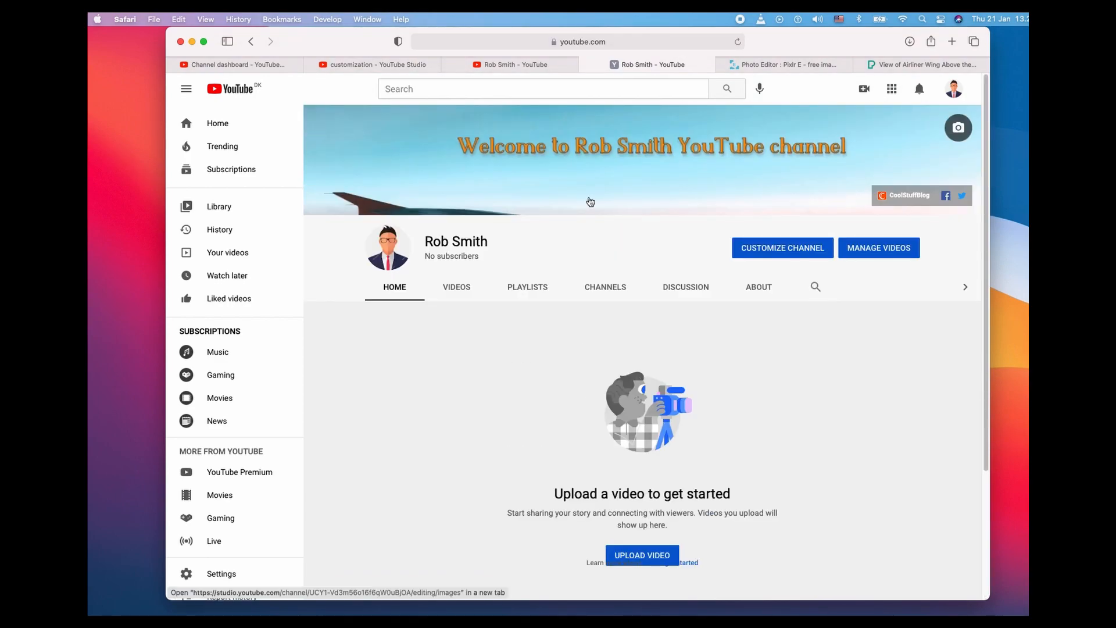
left_click(864, 90)
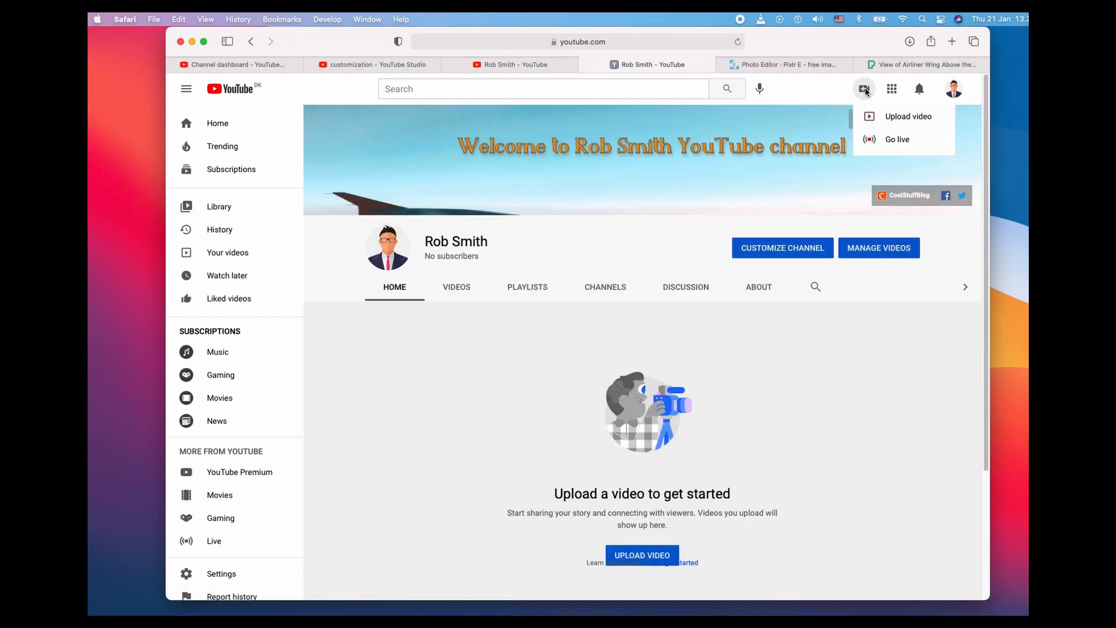
Step: Begin a Go live stream for right now, then abandon it and return to Channel customization's Layout
left_click(908, 143)
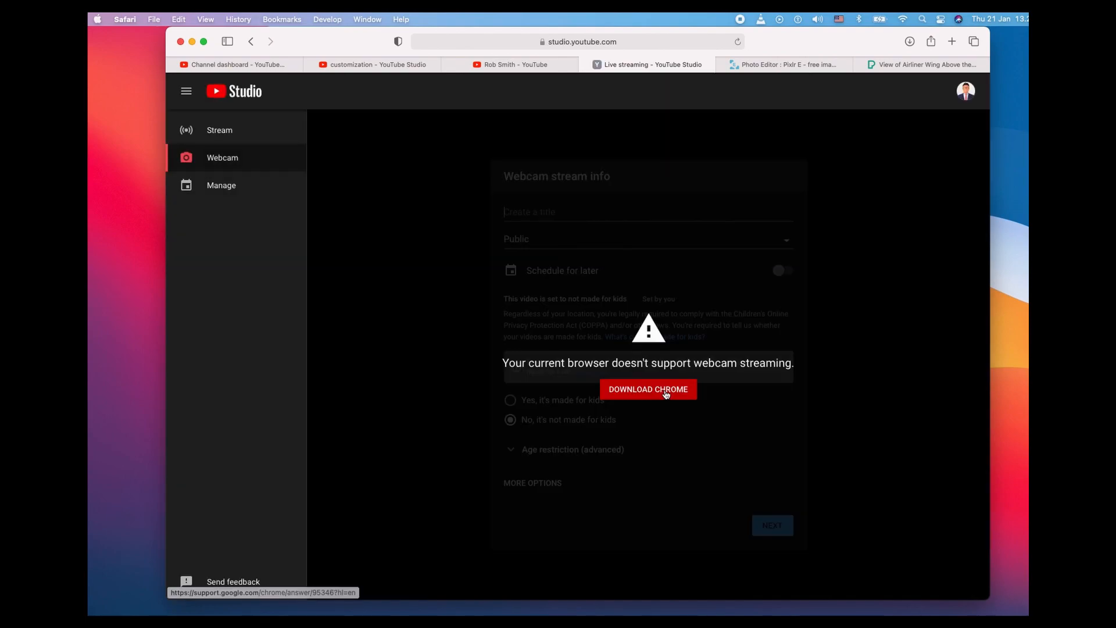
left_click(861, 240)
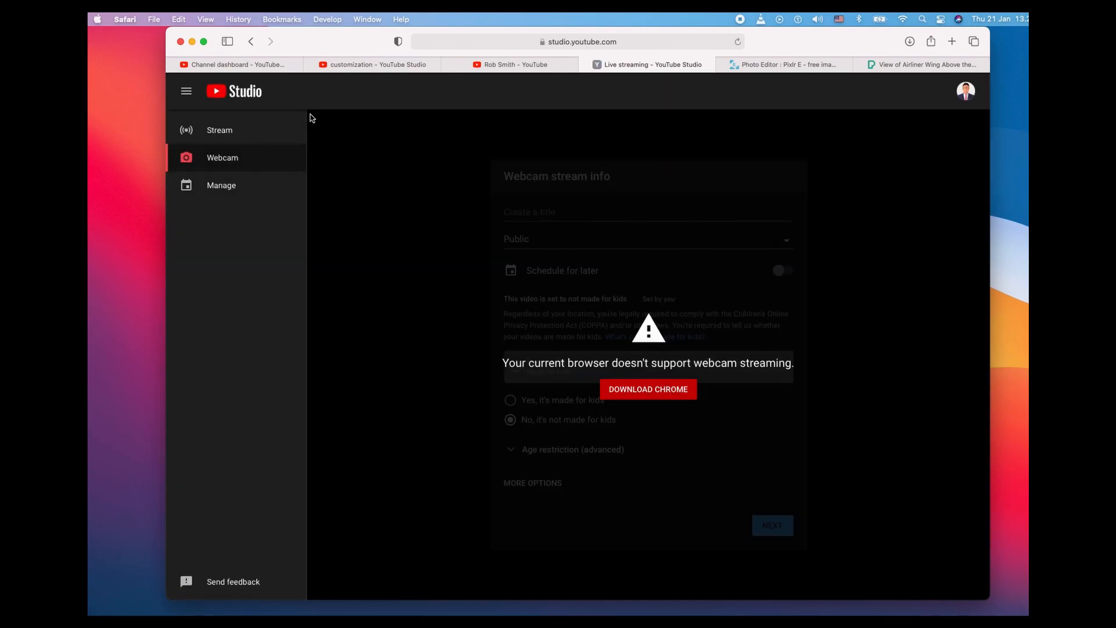
left_click(247, 43)
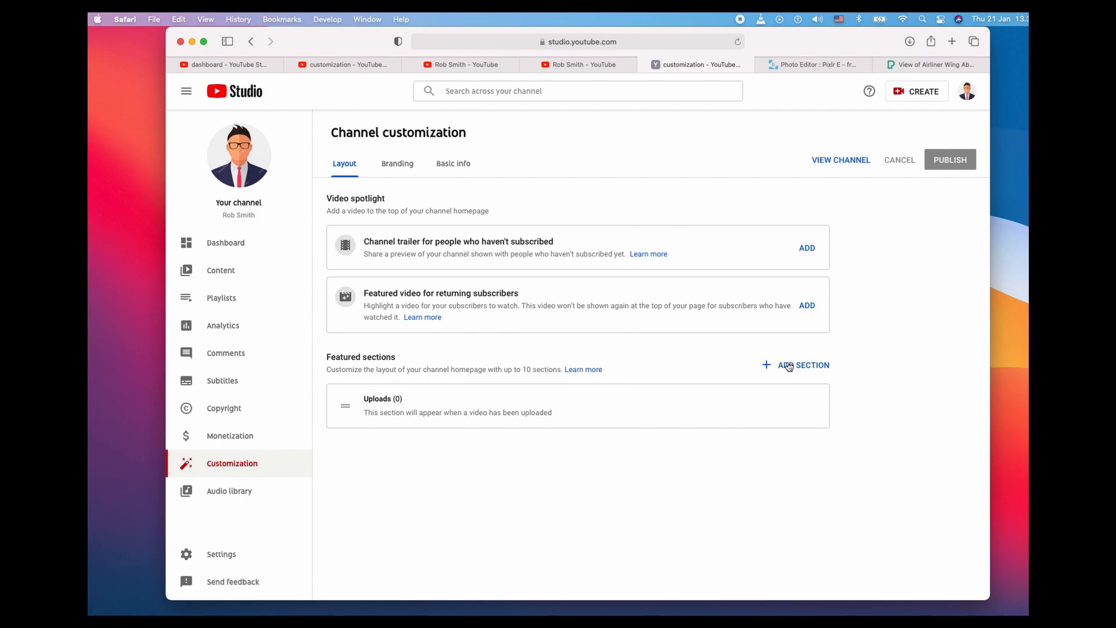
Step: Check the ADD SECTION types, then show a second channel's Layout with Short videos, Created playlists and Uploads sections
left_click(790, 366)
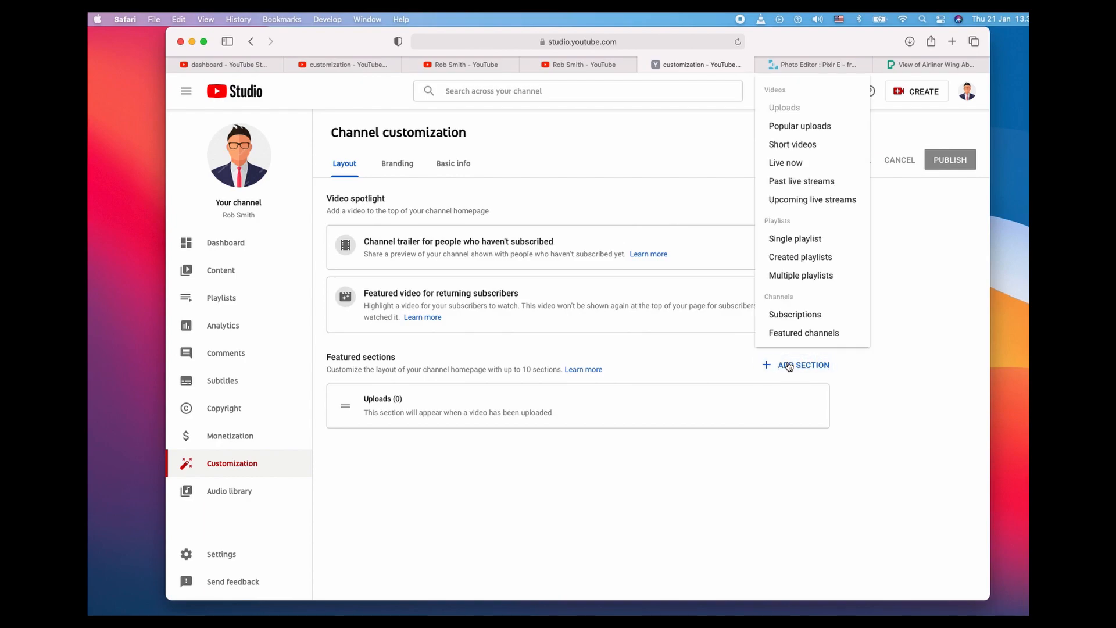
left_click(828, 468)
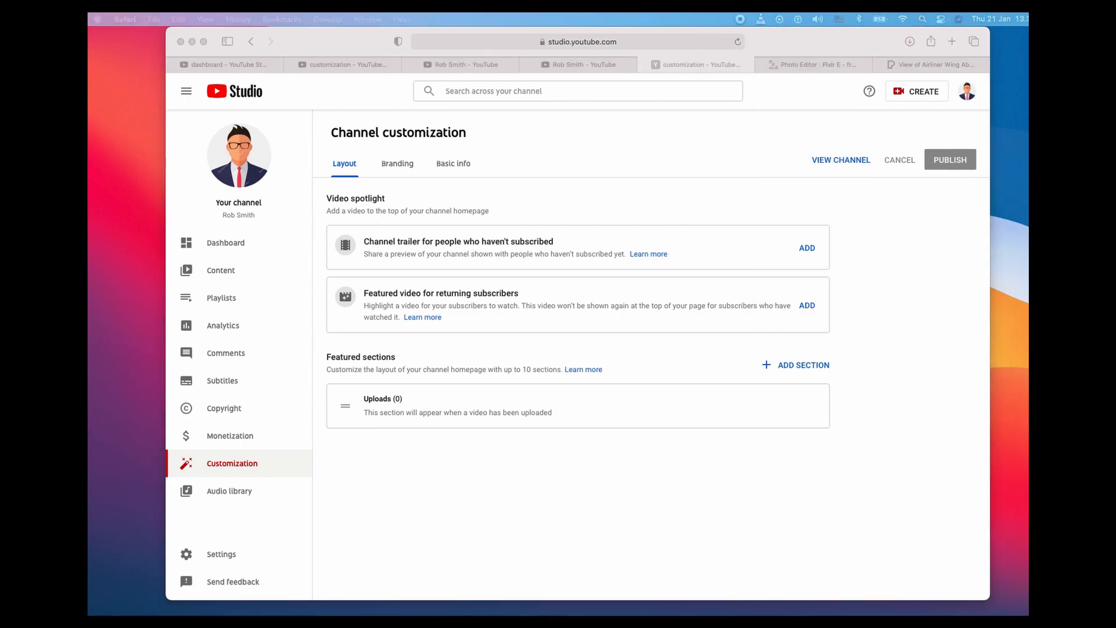
left_click_drag(1029, 143, 929, 16)
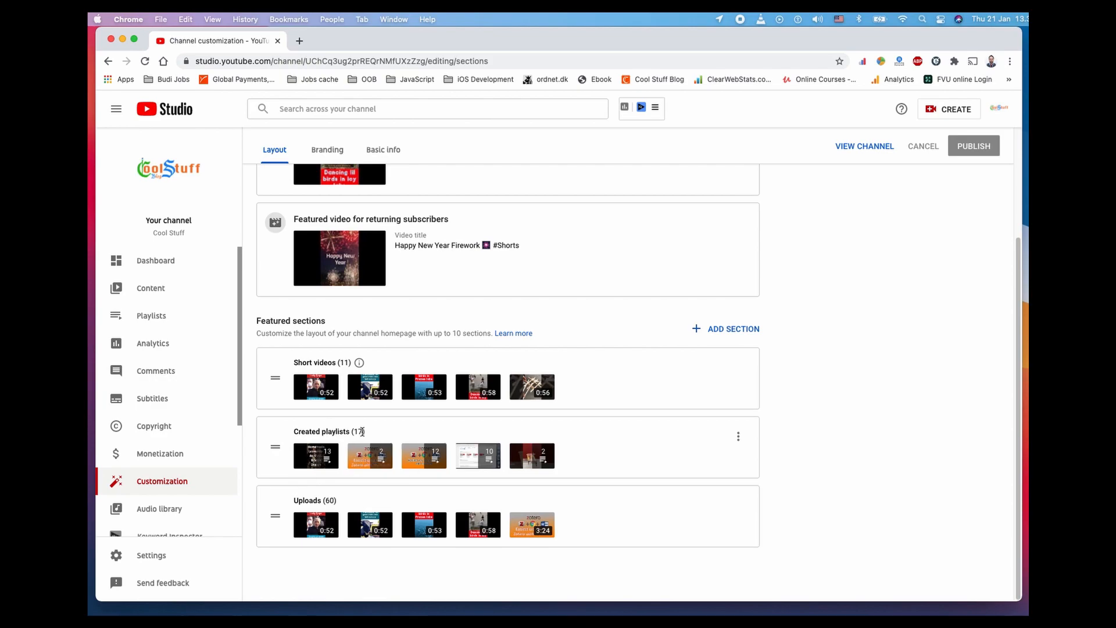
scroll(596, 413, "up", 2)
scroll(600, 424, "down", 2)
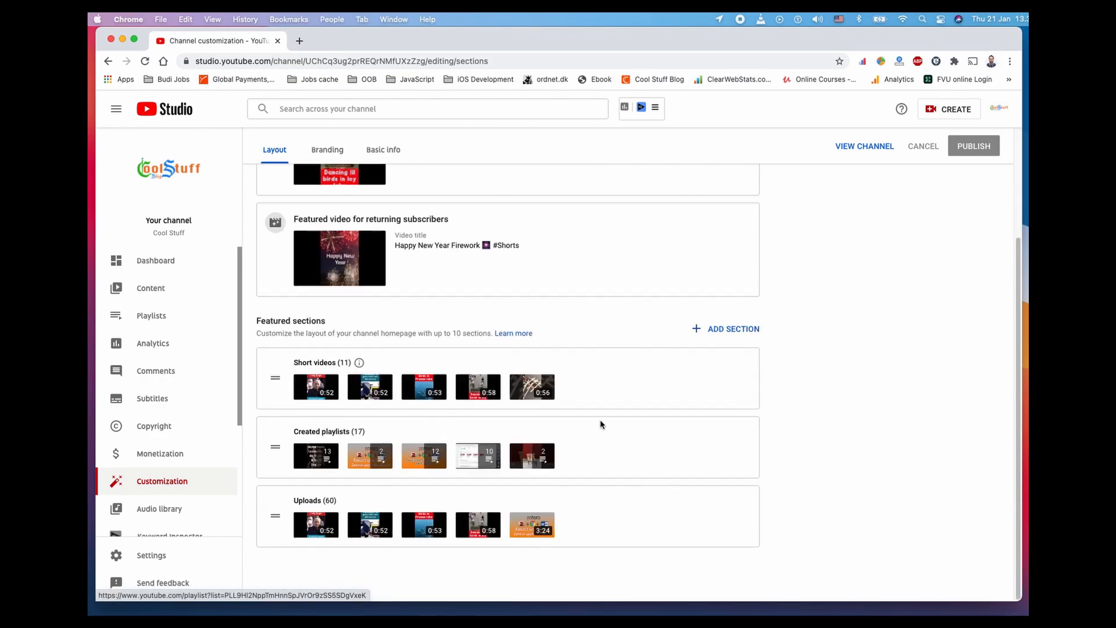
left_click(721, 329)
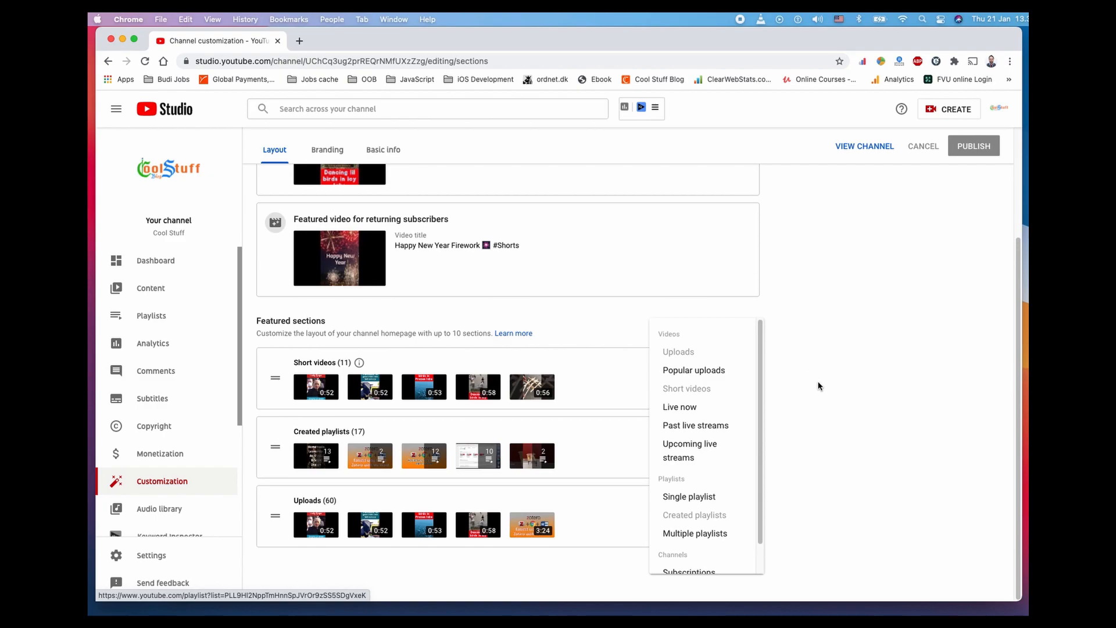
left_click(819, 386)
left_click(726, 331)
scroll(724, 395, "down", 1)
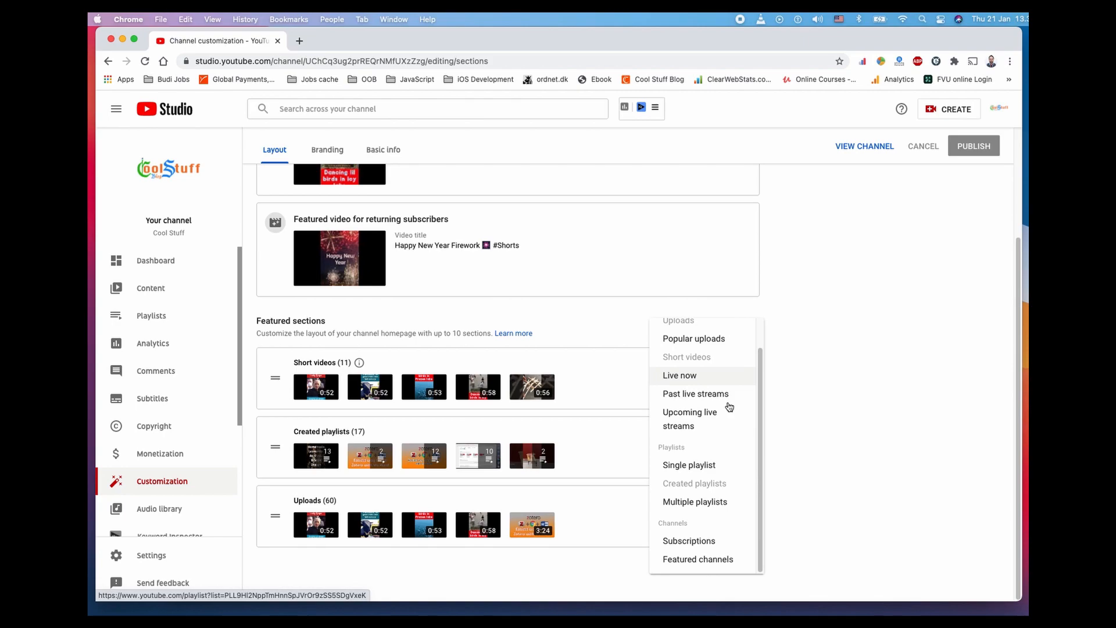
left_click(832, 353)
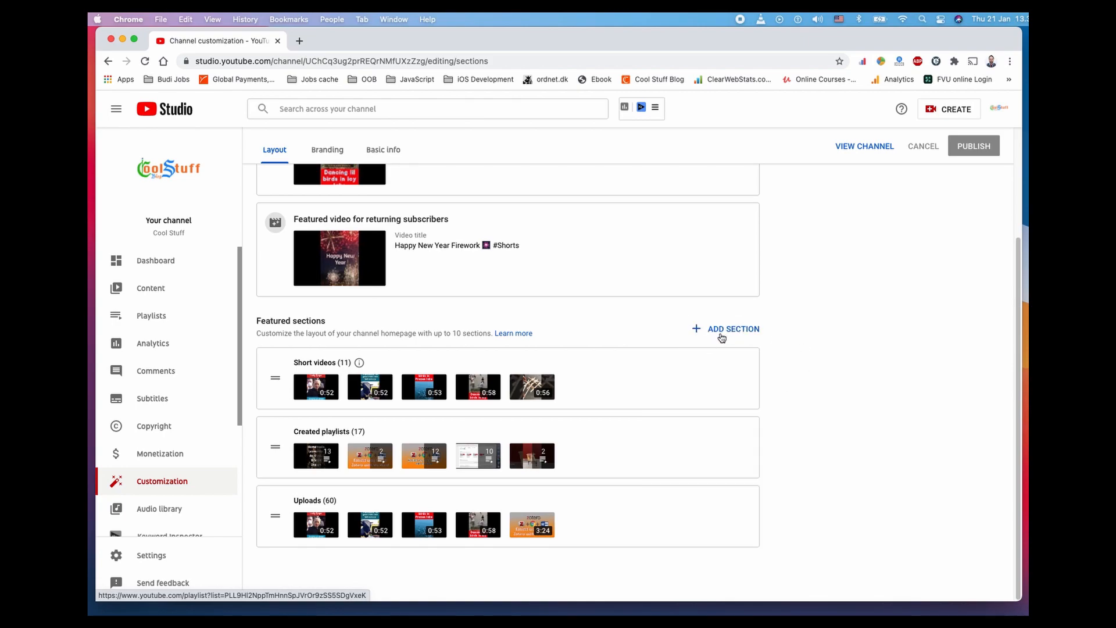
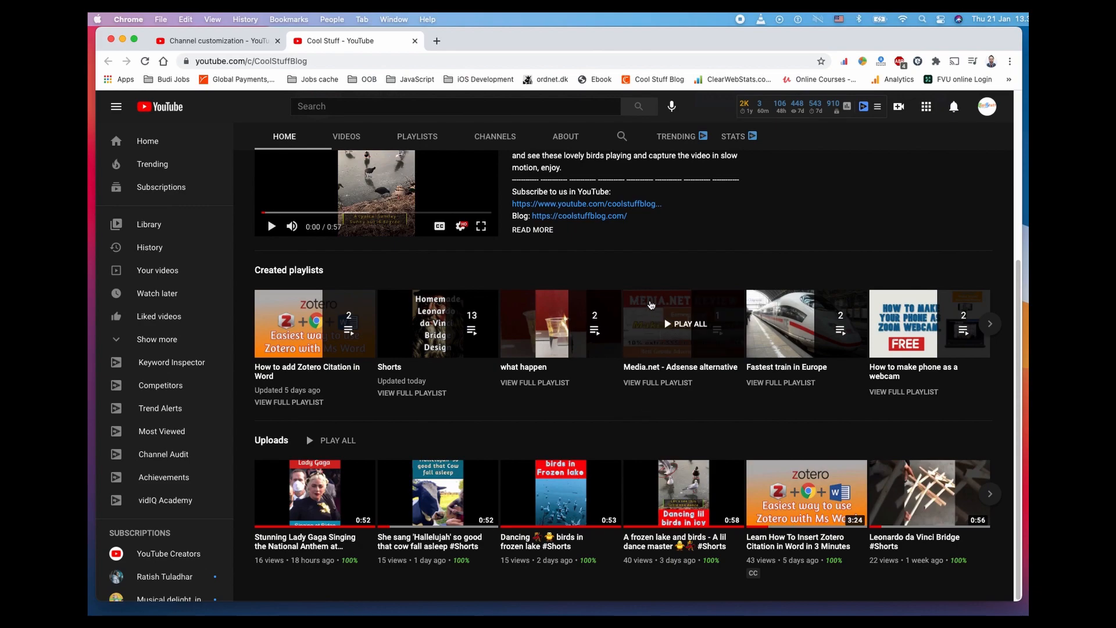
Step: View the new channel's Customization layout, check the Add section list, then switch to the Studio window
left_click(255, 45)
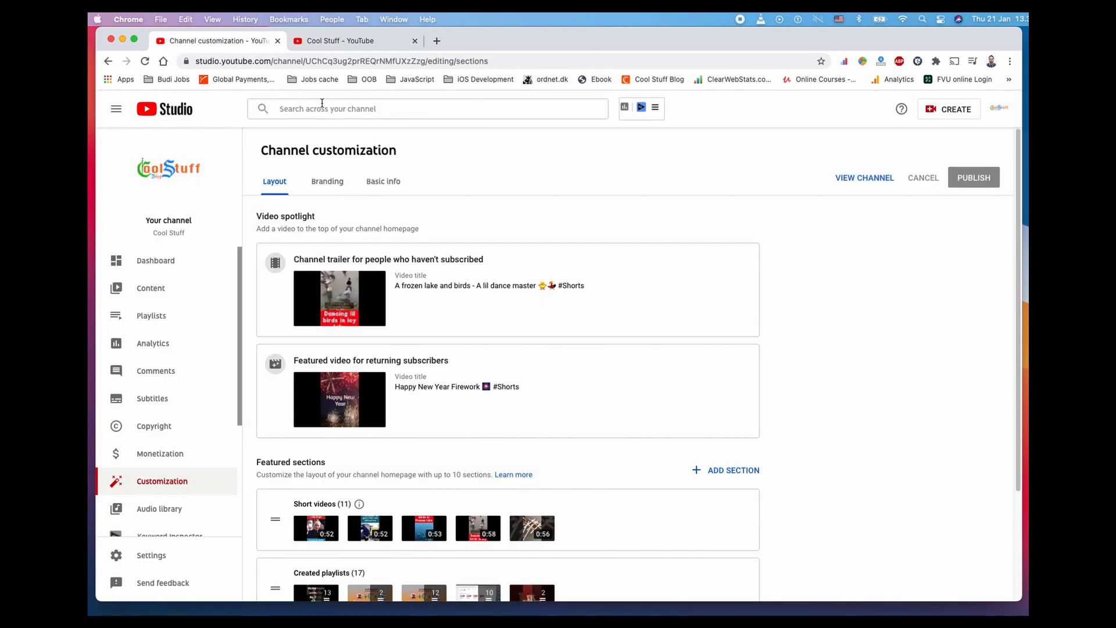
scroll(643, 349, "down", 3)
left_click(730, 329)
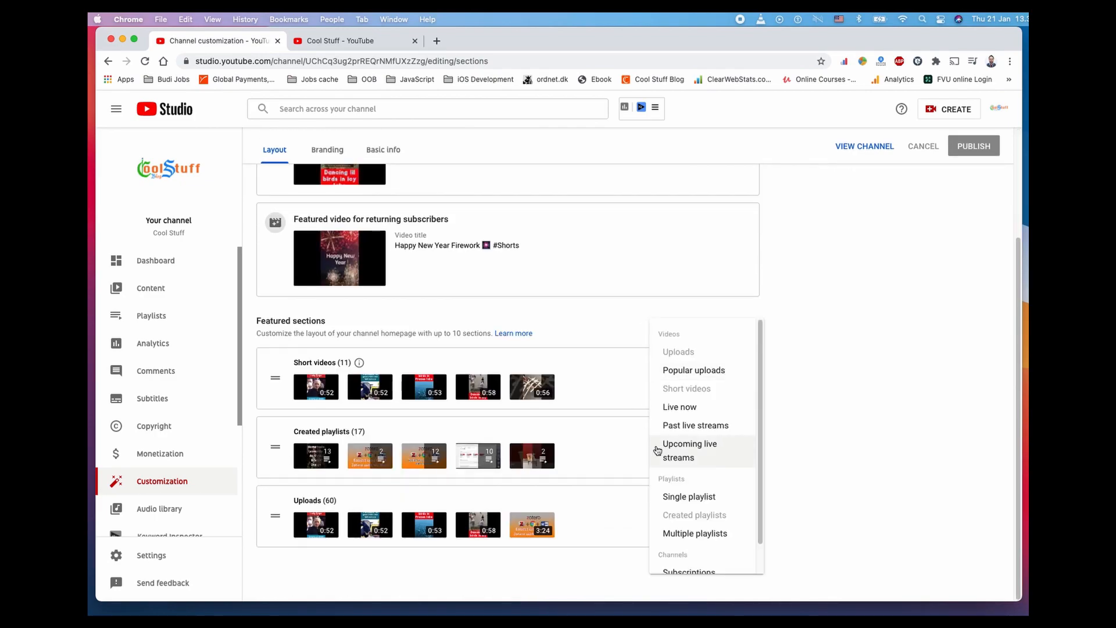
left_click(884, 381)
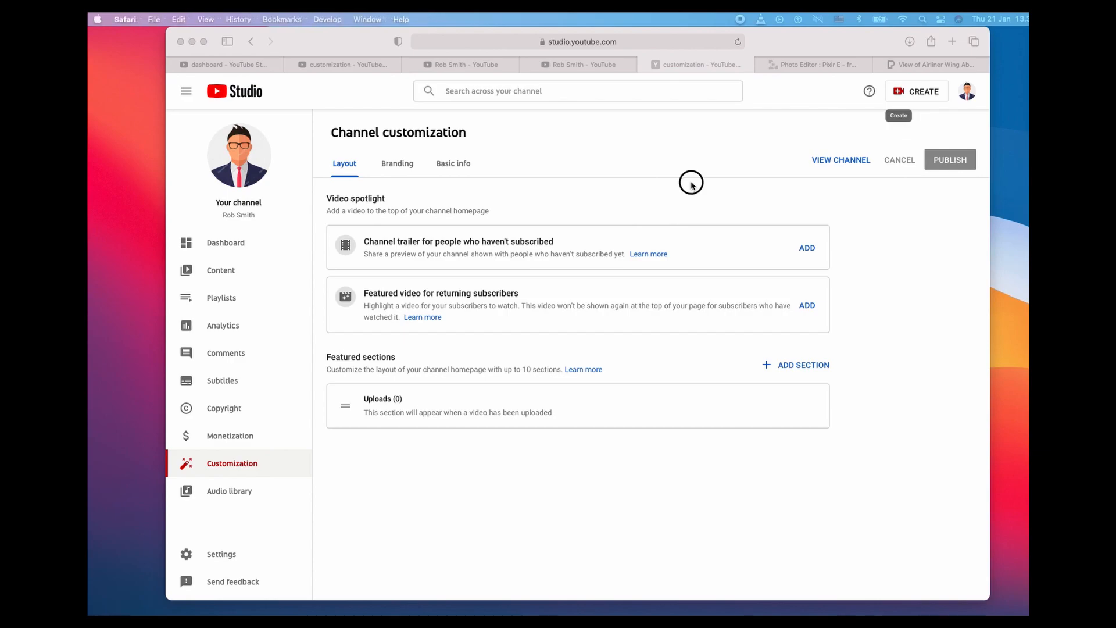
left_click(692, 185)
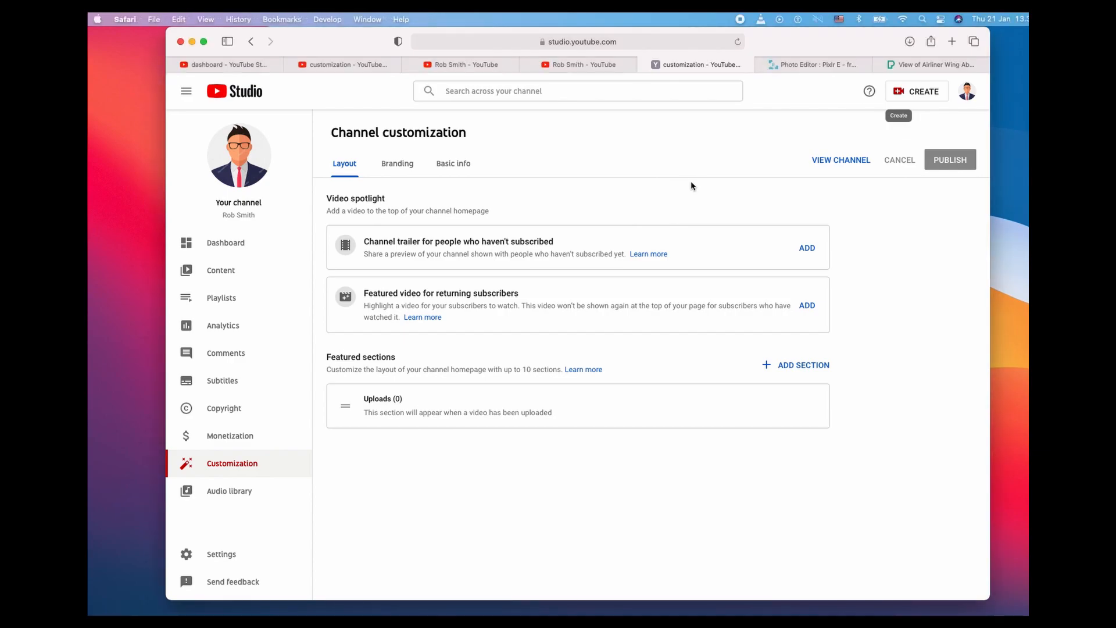
Step: Upload the Zotero citation .mov from Desktop/YoutubeVideos via the Dashboard
left_click(225, 242)
scroll(710, 319, "down", 3)
scroll(709, 319, "up", 3)
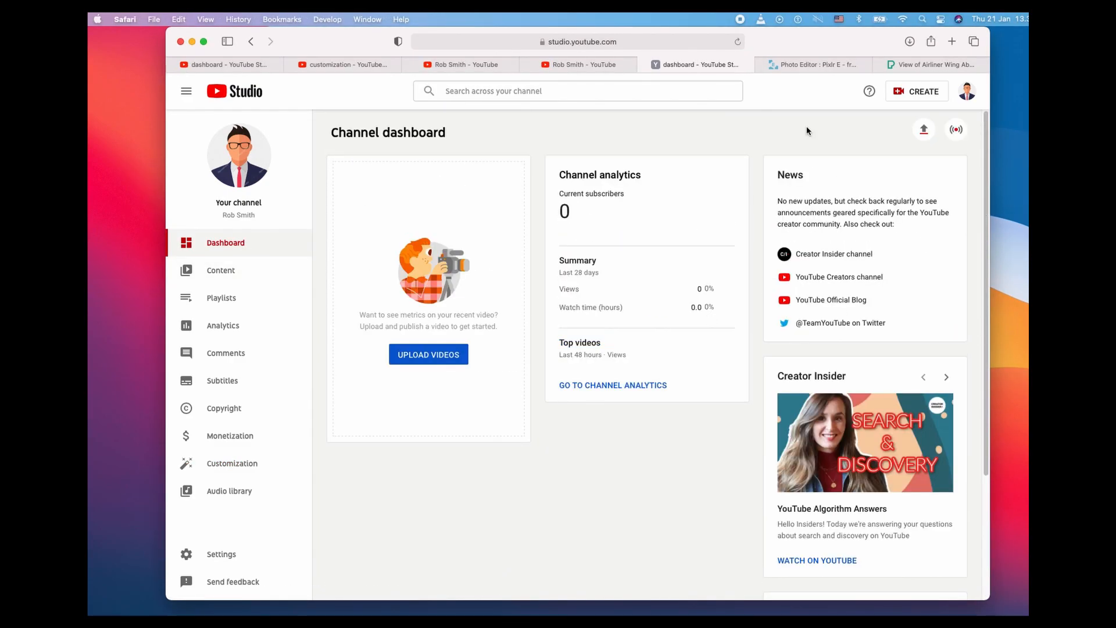
left_click(416, 356)
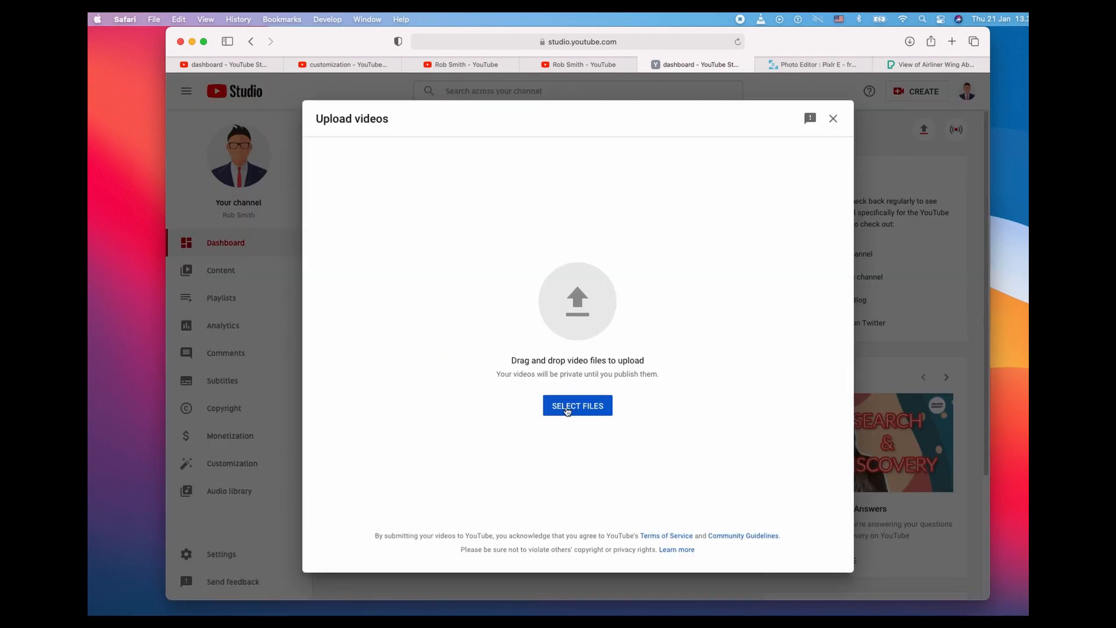
left_click(574, 326)
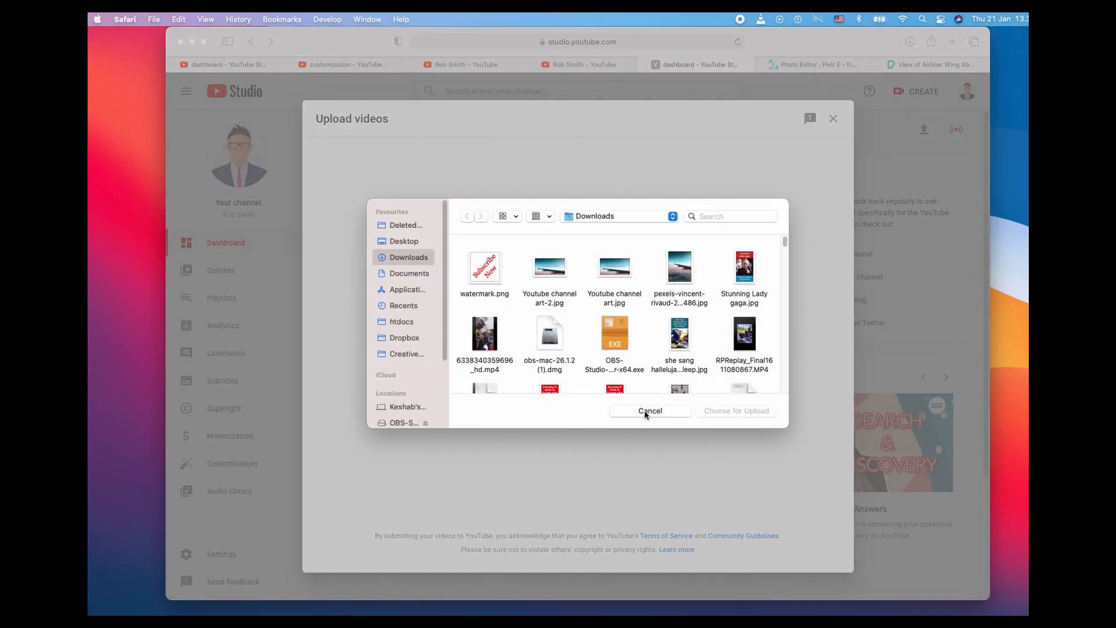
scroll(560, 337, "down", 3)
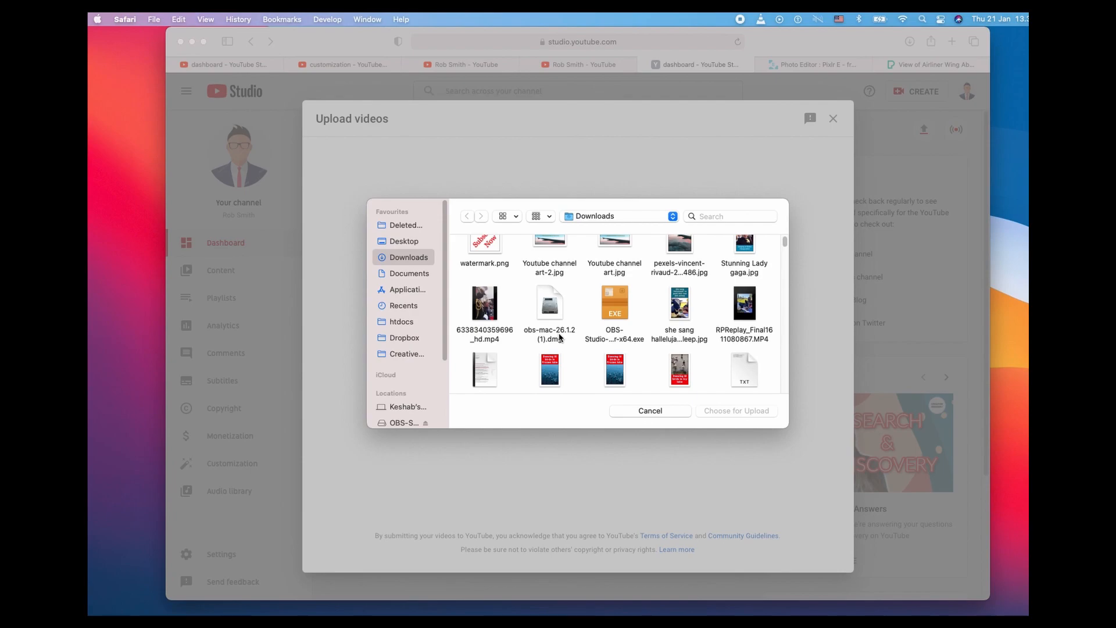
scroll(560, 337, "down", 3)
left_click(404, 240)
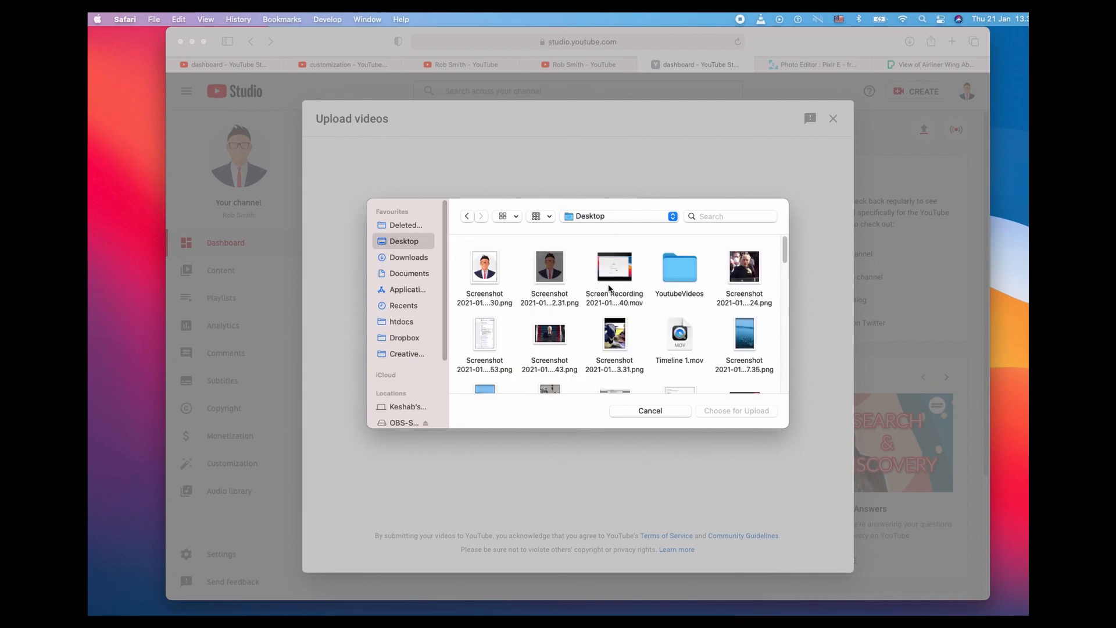
double_click(675, 279)
left_click(736, 411)
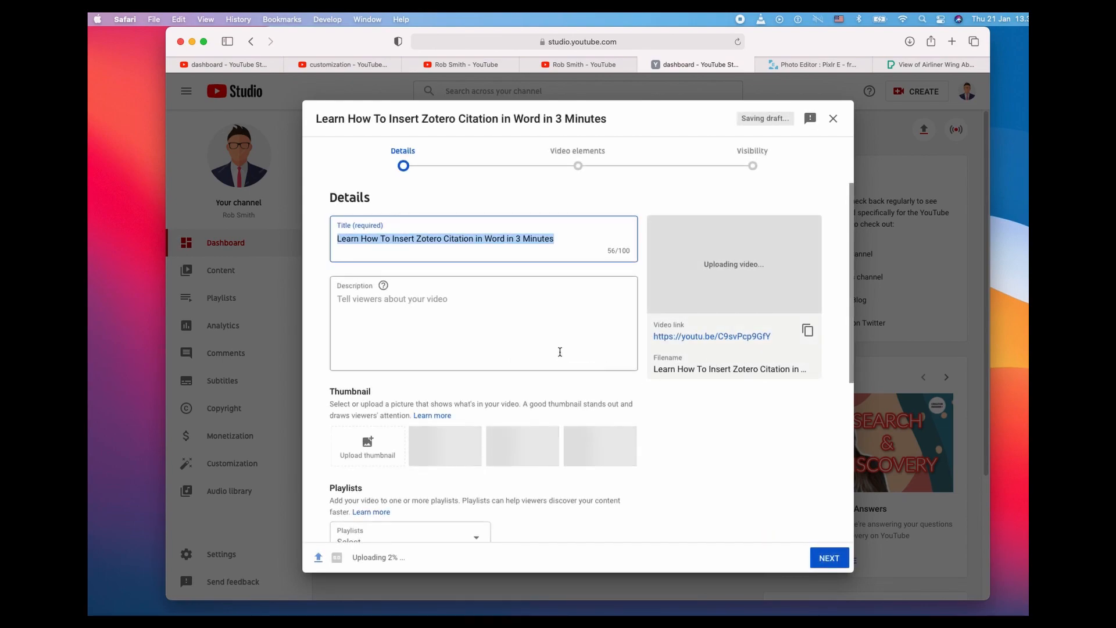
Step: Check the title 'Learn How To Insert Zotero Citation in Word in 3 Minutes', then open Settings
left_click(498, 240)
double_click(501, 241)
triple_click(501, 240)
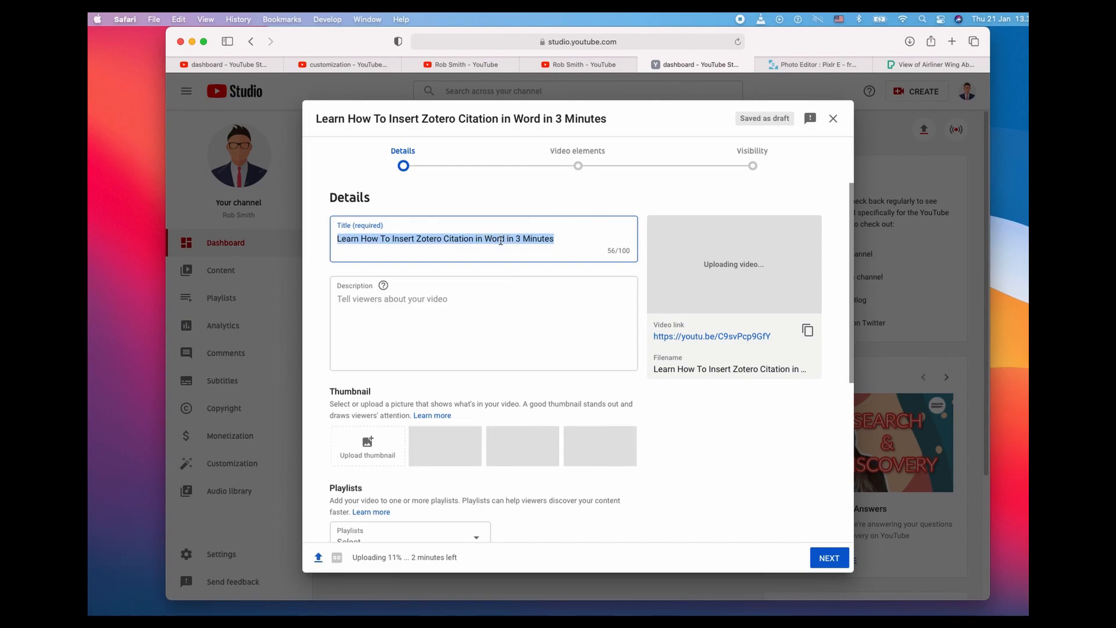
left_click(511, 239)
left_click(564, 239)
left_click_drag(564, 239, 326, 239)
left_click(412, 239)
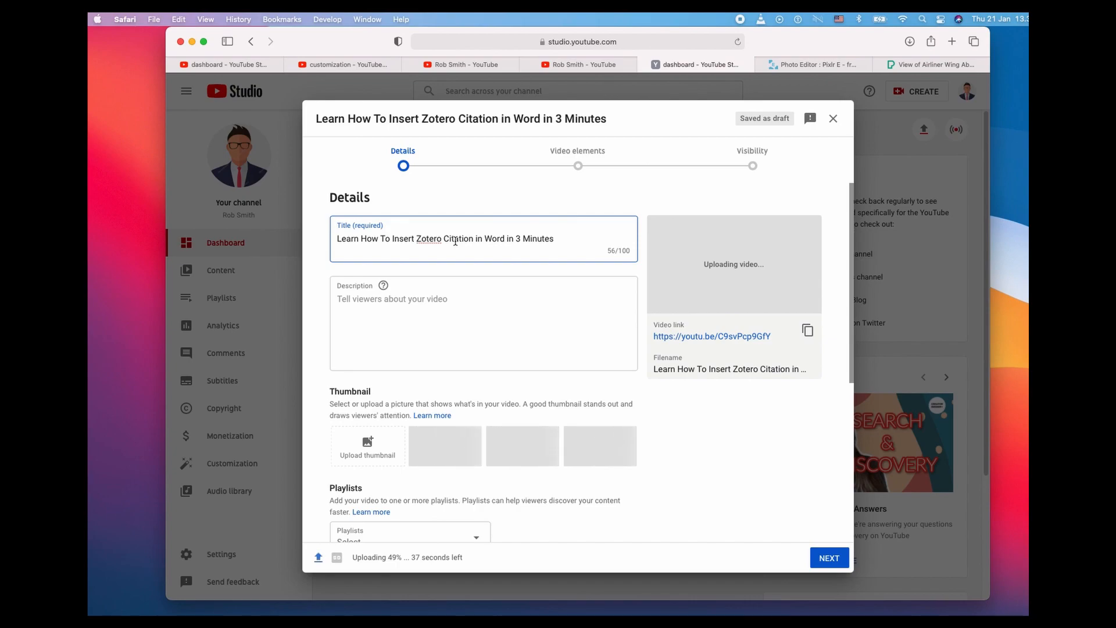
triple_click(507, 239)
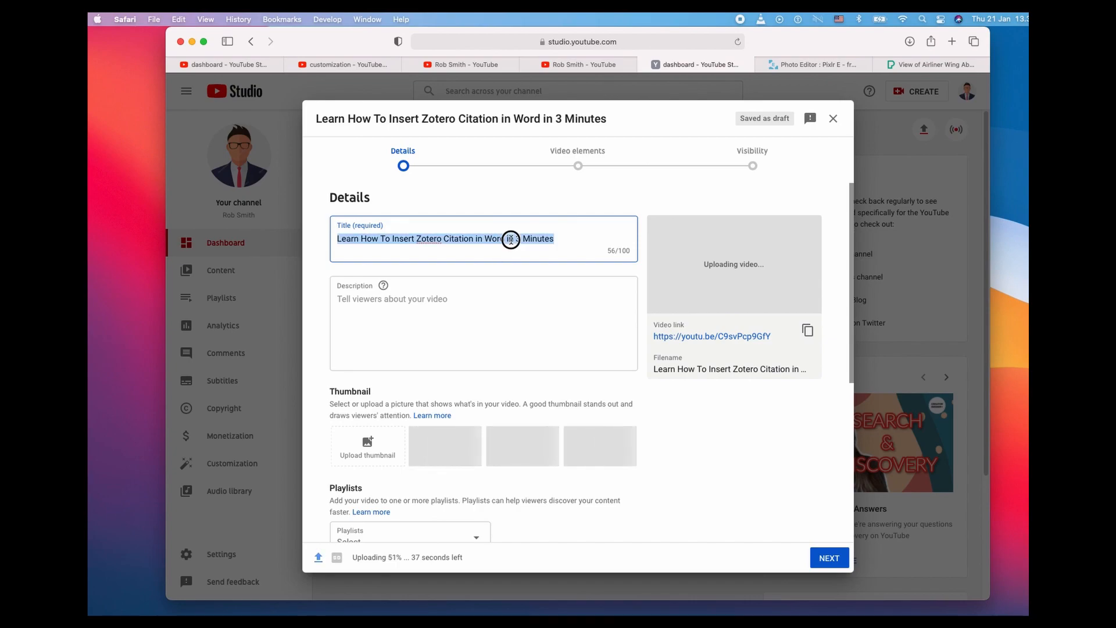
left_click(496, 314)
scroll(494, 318, "down", 1)
scroll(494, 320, "up", 1)
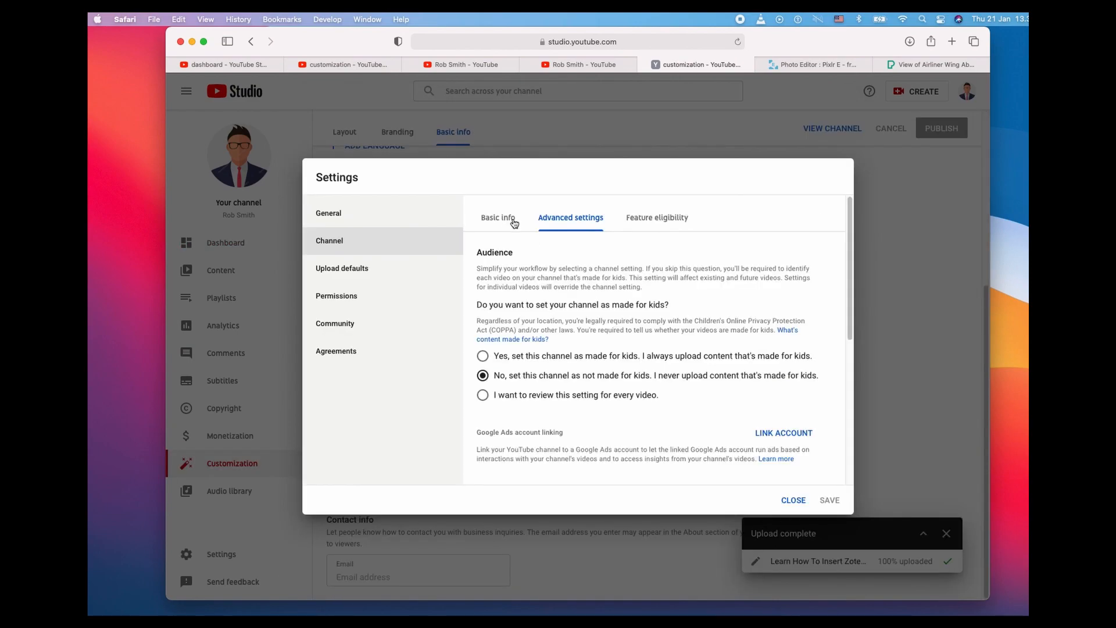
left_click(510, 220)
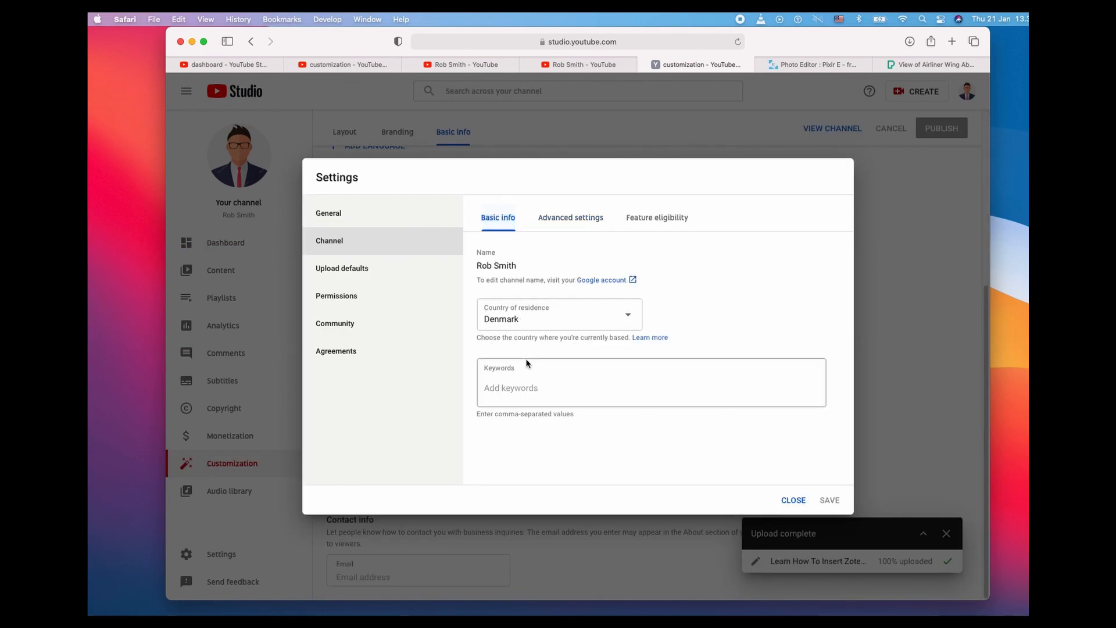
Step: Look over the Upload defaults title, description, tags and visibility fields
left_click(369, 274)
left_click(489, 271)
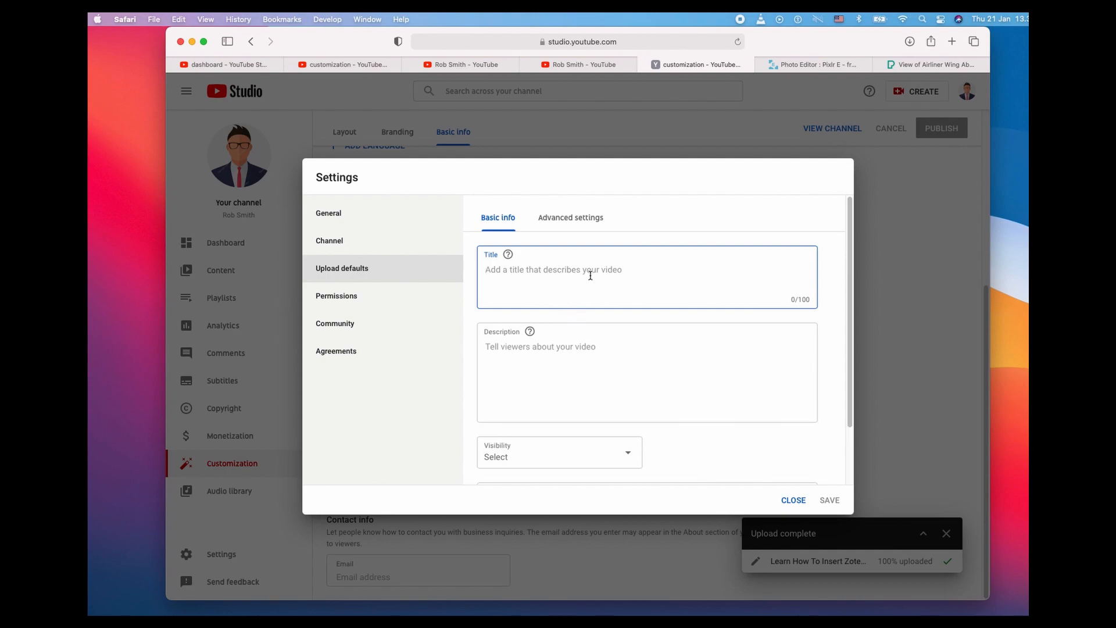
left_click(562, 362)
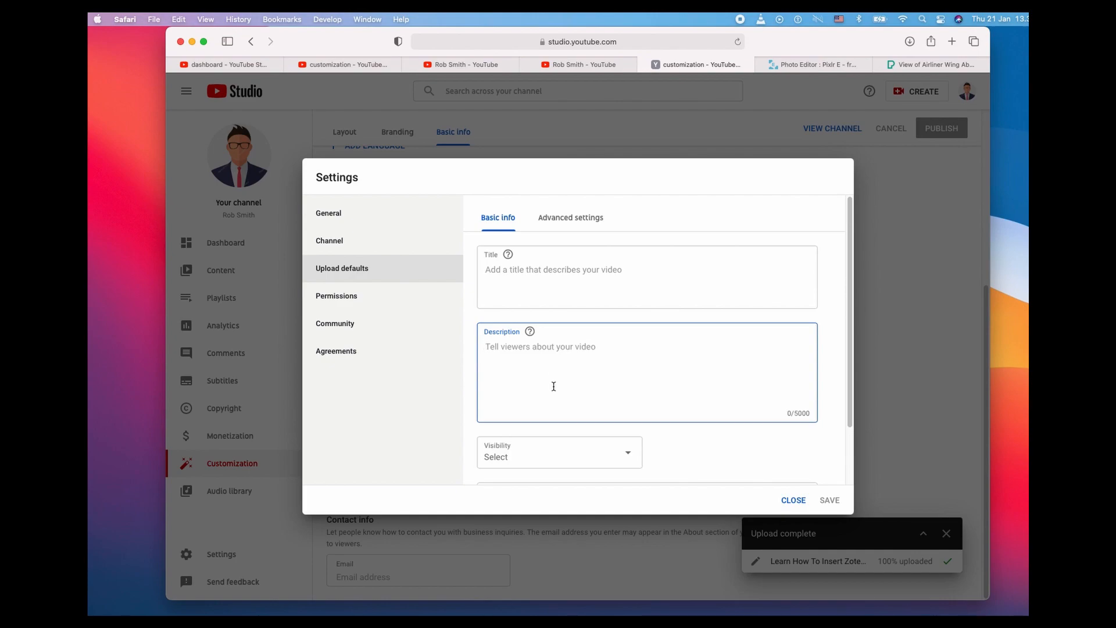
scroll(553, 383, "down", 2)
scroll(553, 386, "down", 2)
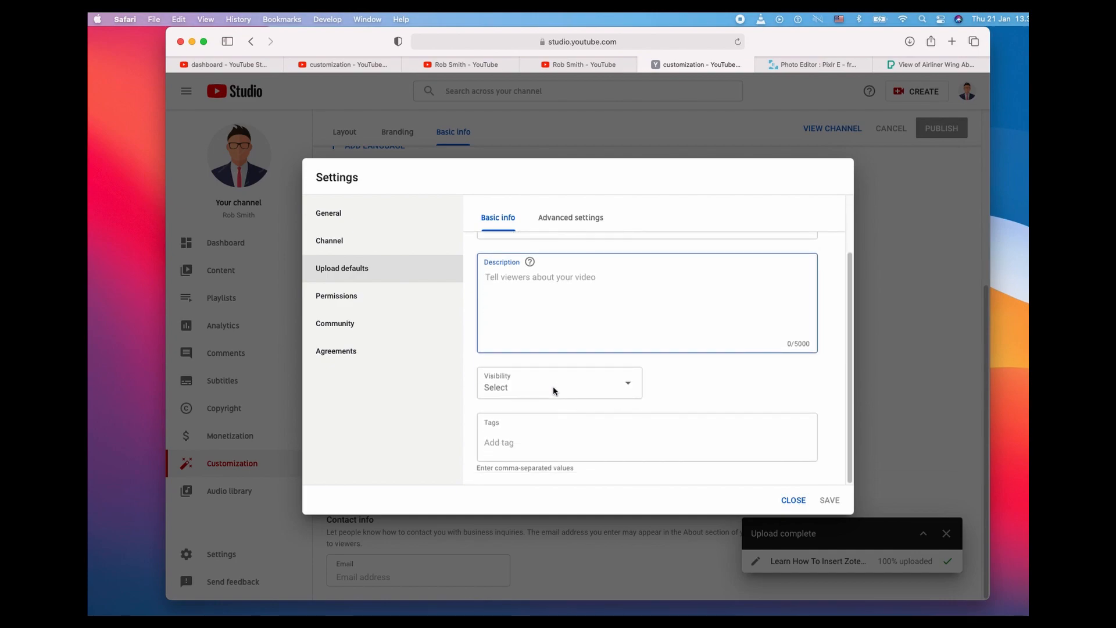
scroll(553, 389, "up", 3)
left_click(534, 445)
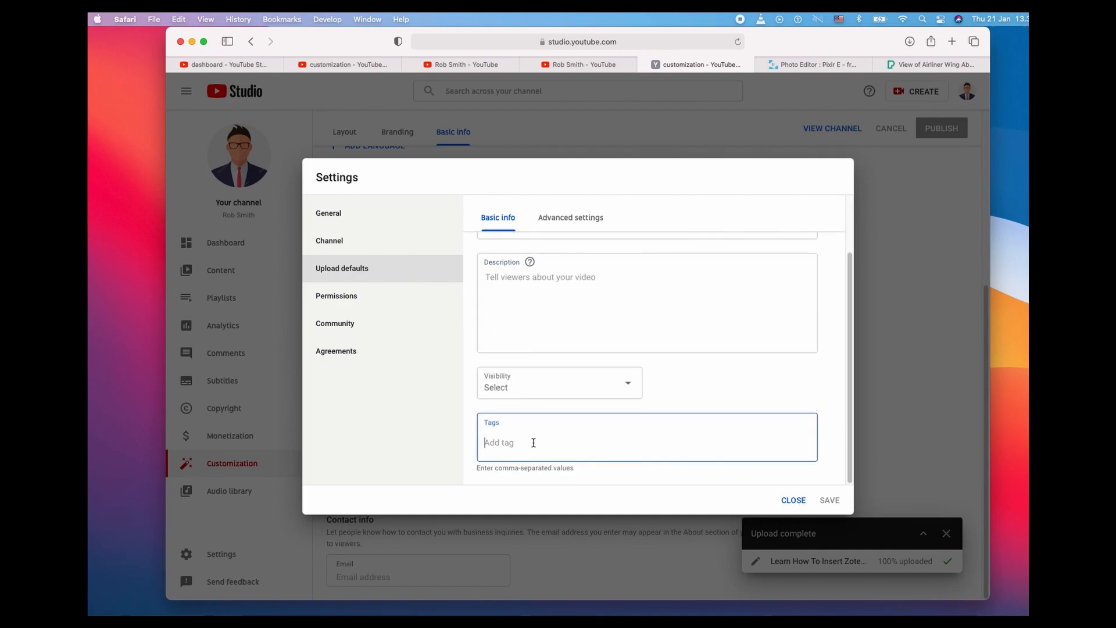
left_click(554, 386)
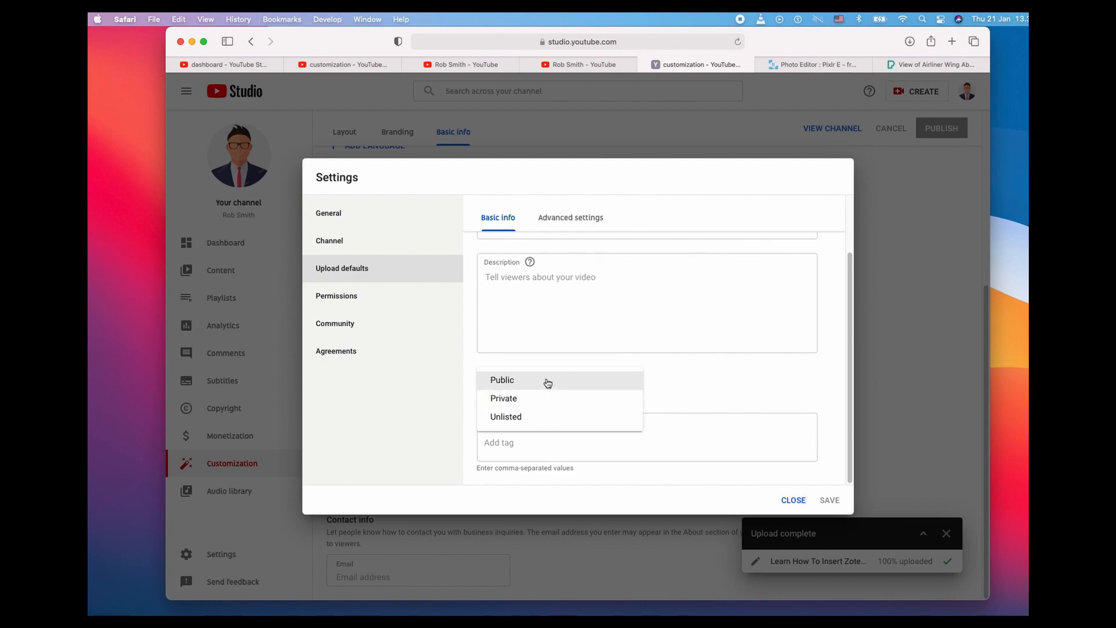
left_click(581, 315)
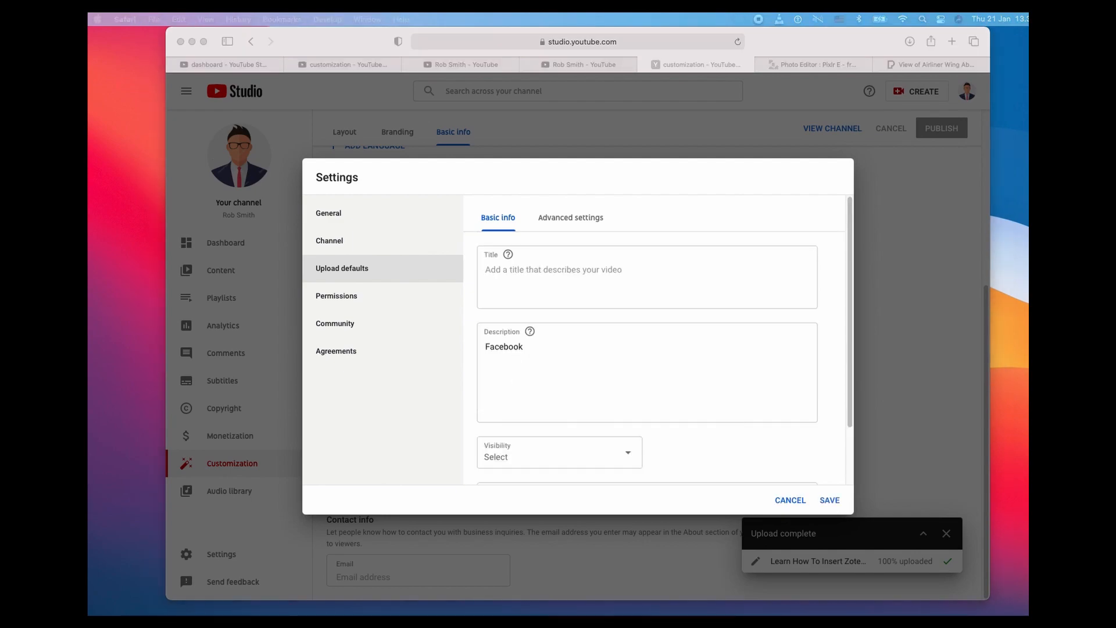
Step: Paste the channel's subscribe, blog and social-media links as the default description, adding a blank line above the dashes
left_click(647, 372)
key("super+a")
key("super+v")
scroll(646, 371, "up", 2)
left_click(485, 345)
key("Return")
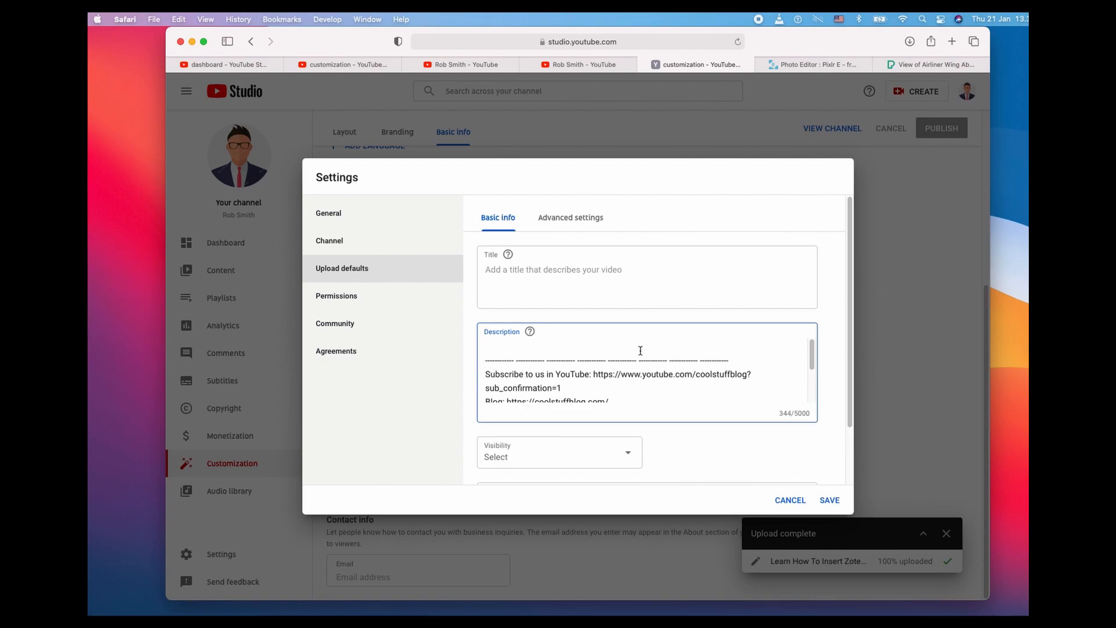
scroll(655, 341, "down", 1)
scroll(655, 340, "up", 1)
scroll(655, 341, "down", 2)
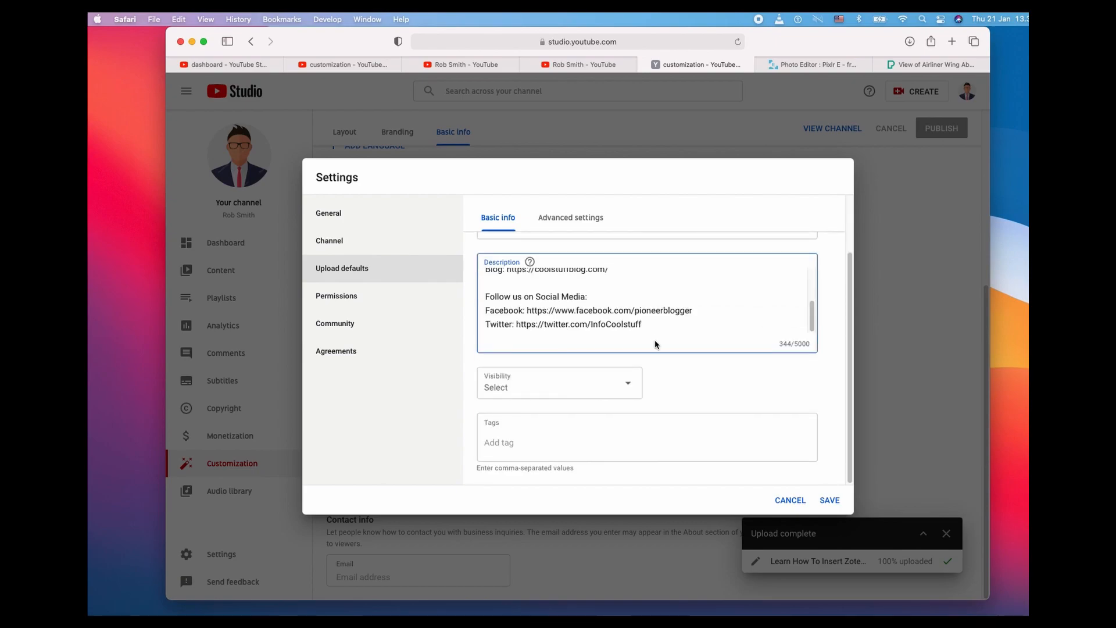
scroll(655, 341, "up", 1)
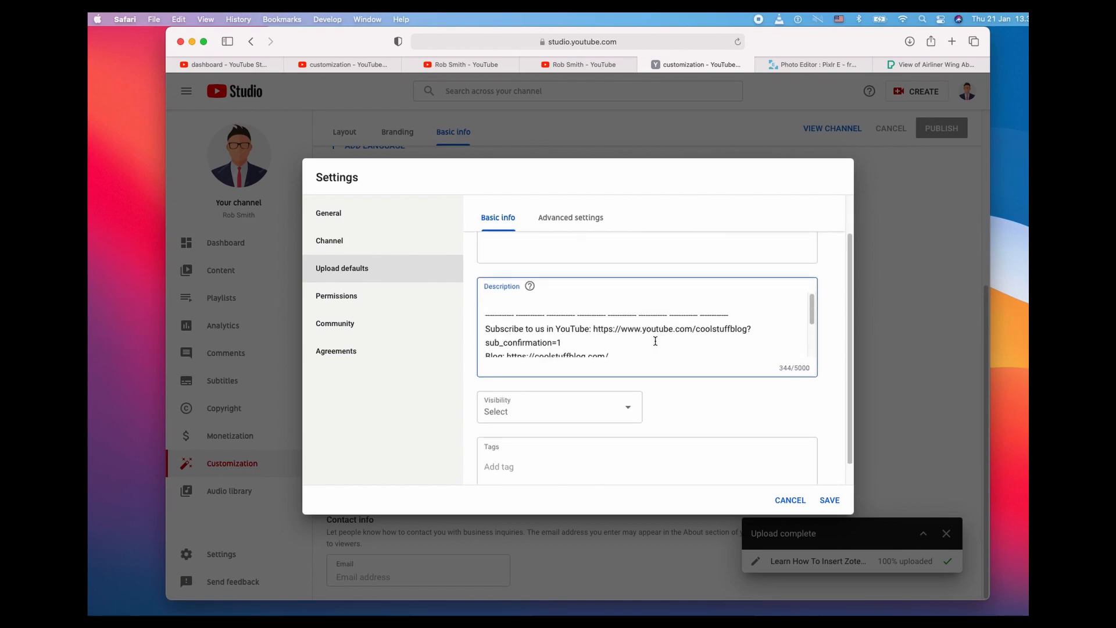
scroll(576, 396, "down", 1)
Step: Set default visibility to Public and save the upload defaults
left_click(578, 386)
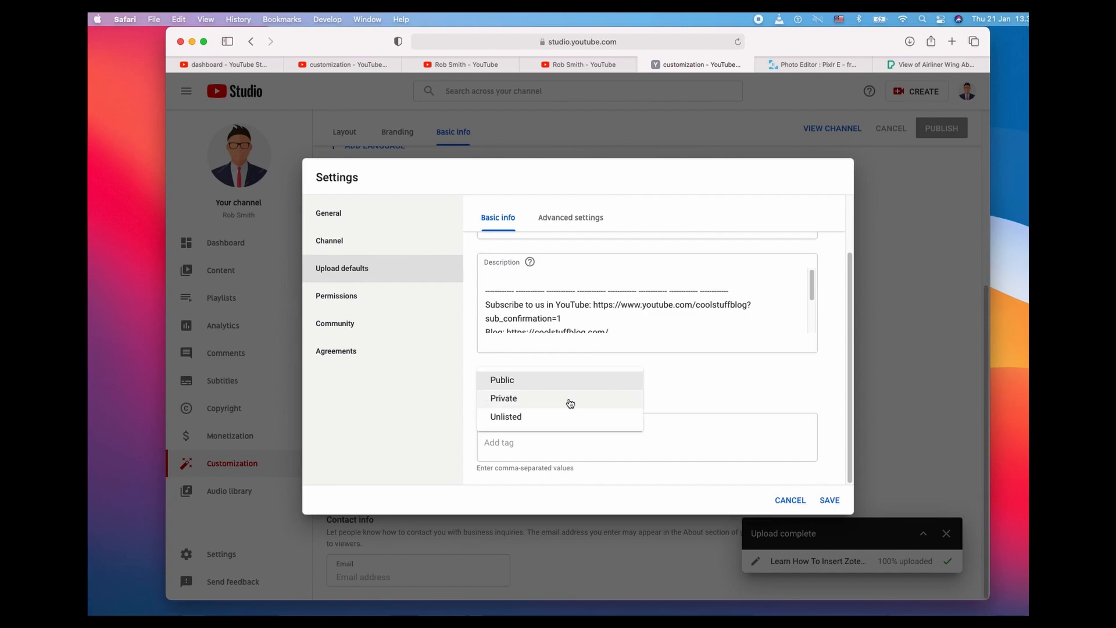
left_click(564, 381)
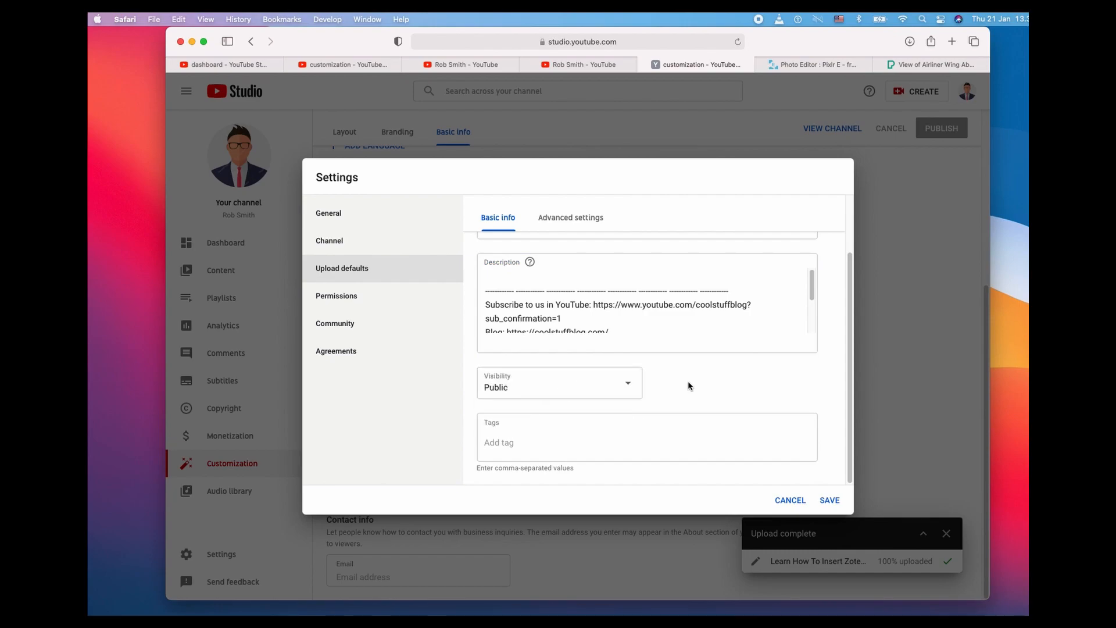
left_click(657, 441)
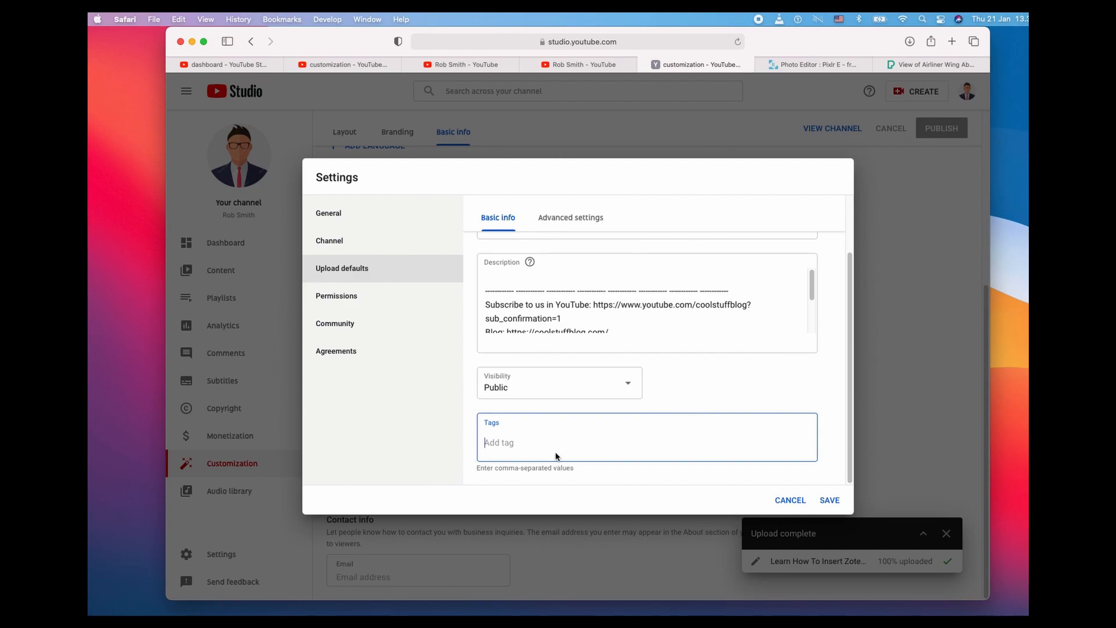
scroll(564, 444, "up", 2)
scroll(690, 410, "down", 2)
scroll(698, 411, "up", 2)
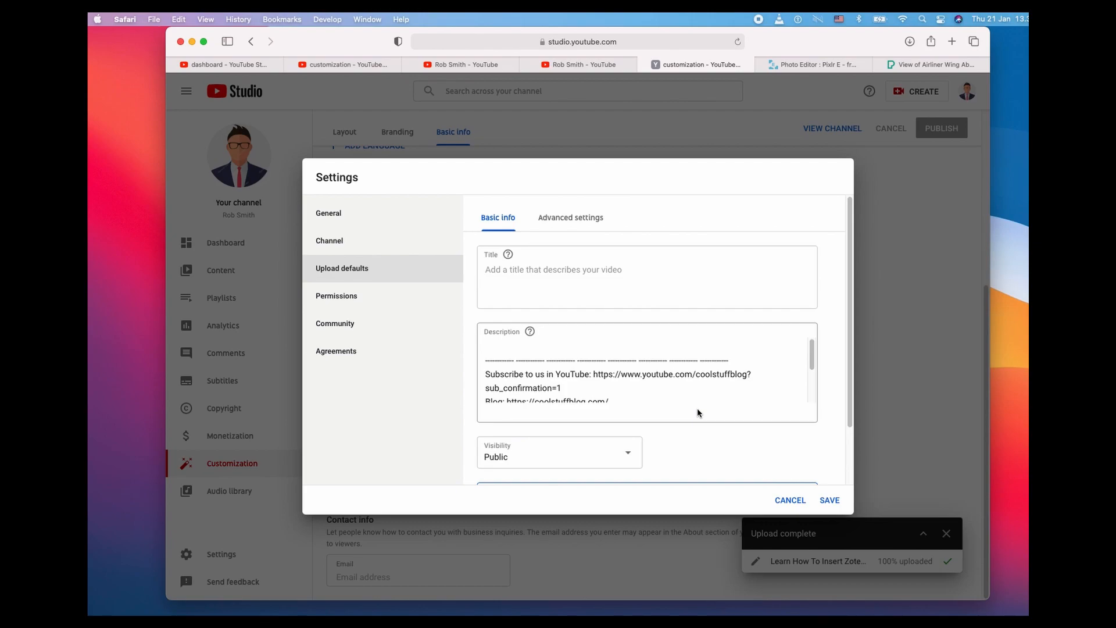
left_click(570, 218)
left_click(504, 221)
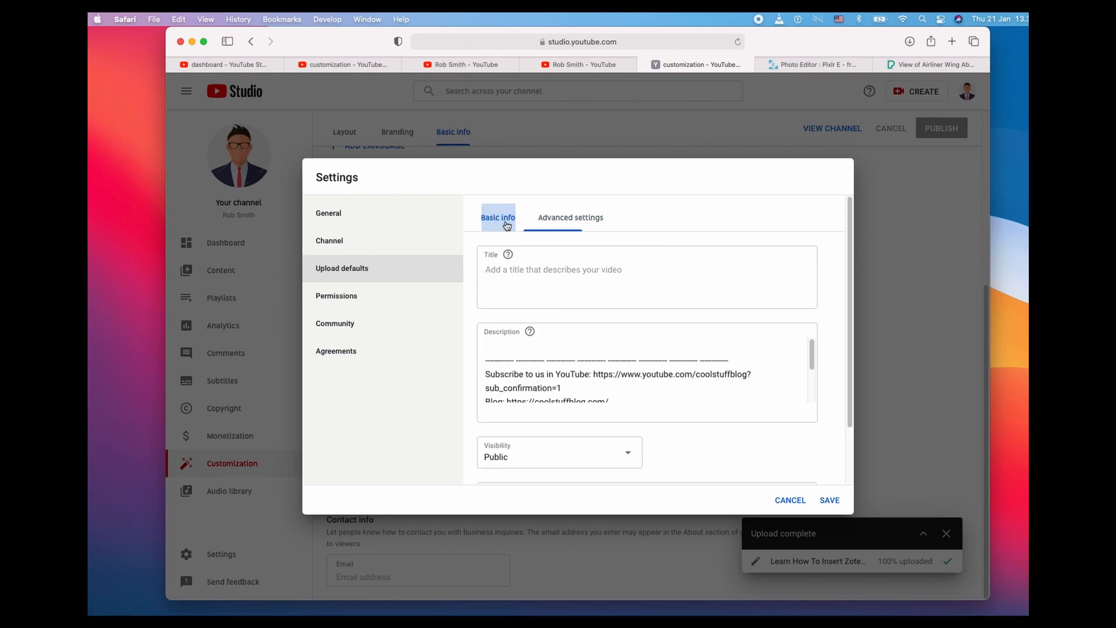
left_click(830, 500)
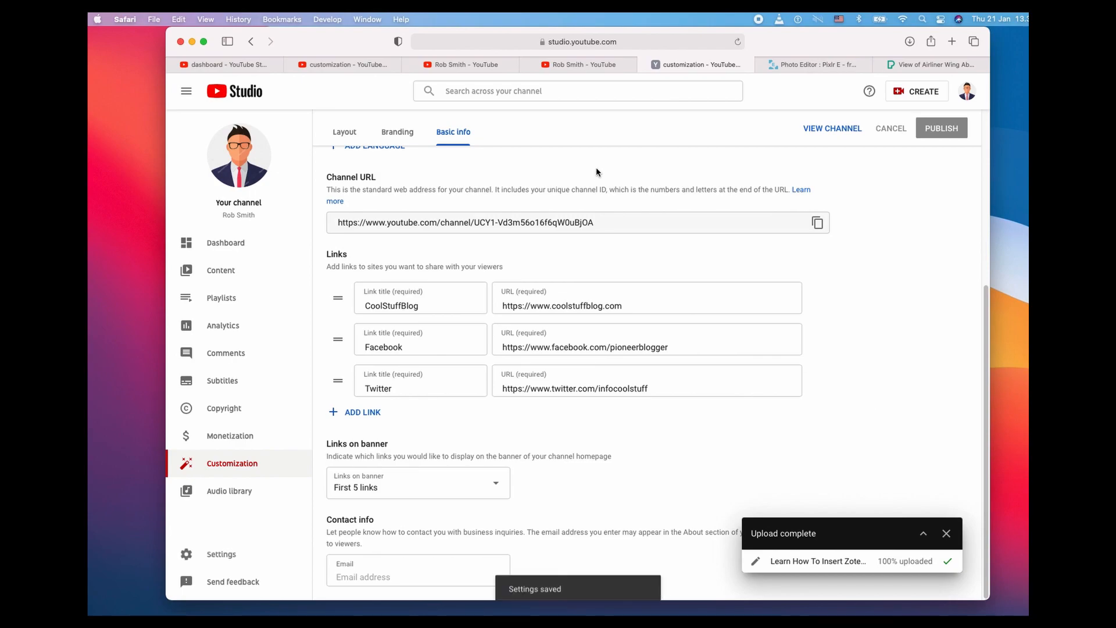
Step: Upload intro-video.mov as a new video
left_click(462, 62)
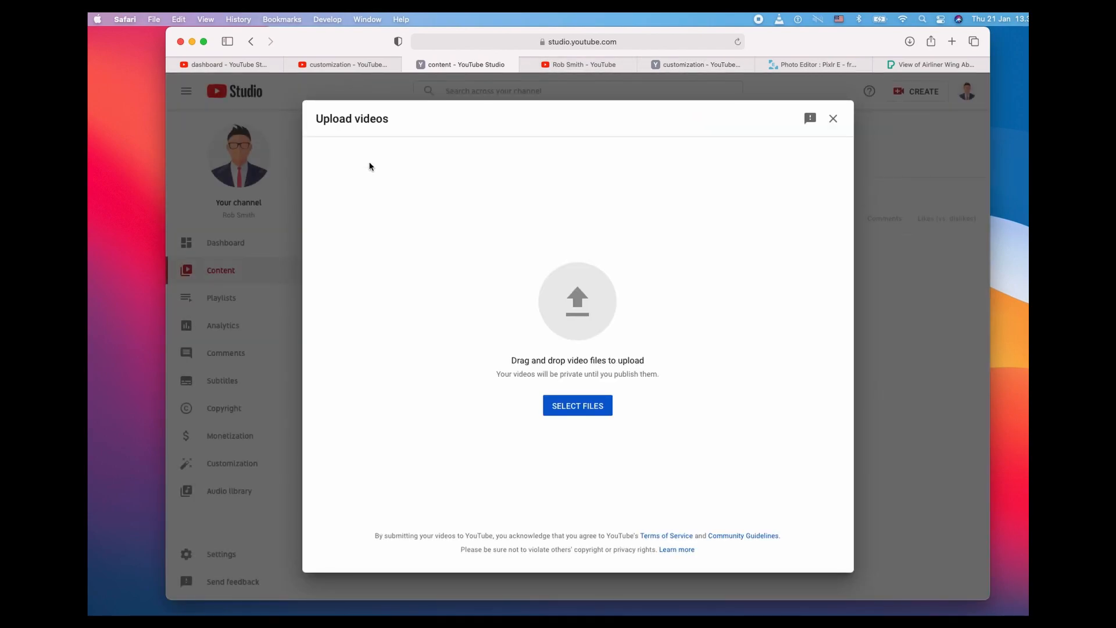
left_click(576, 411)
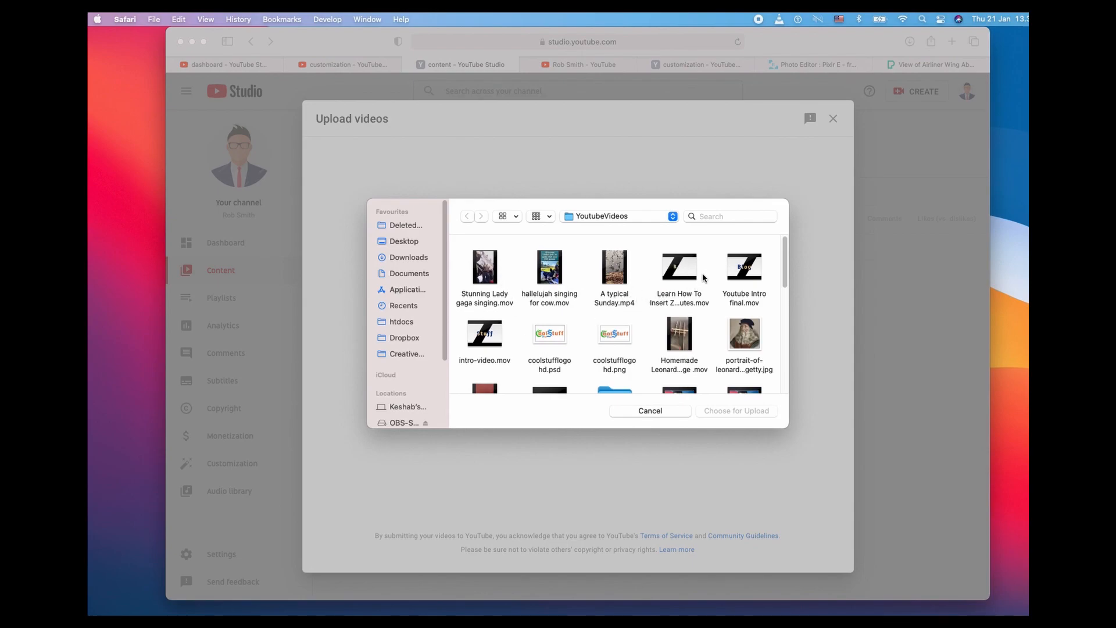
left_click(749, 282)
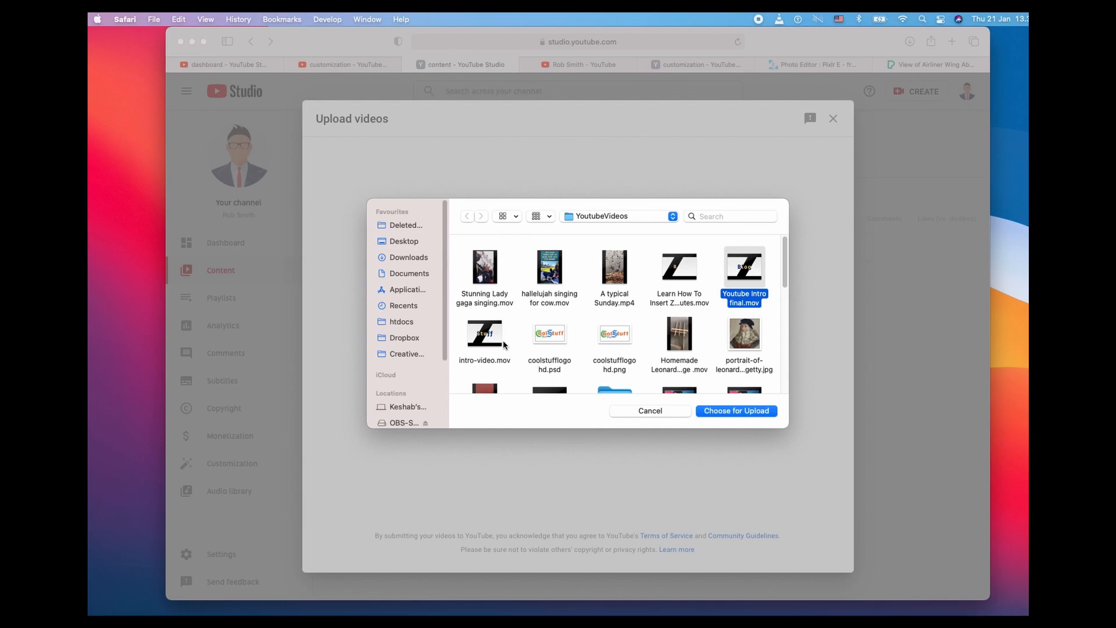
left_click(487, 339)
left_click(712, 411)
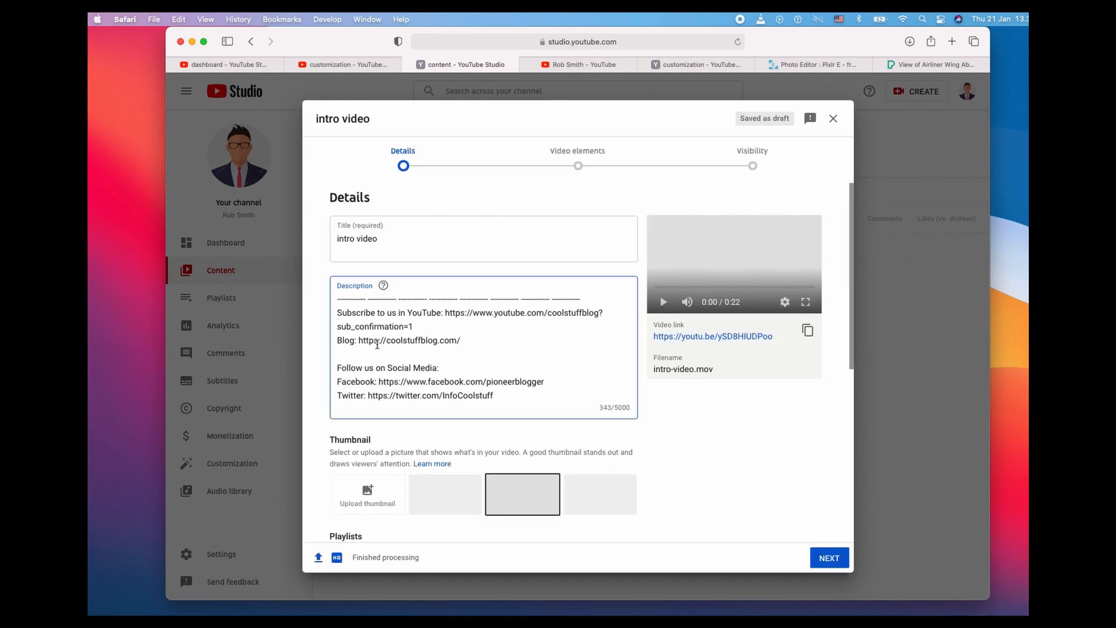
Step: Review the default description and choose the second auto-generated thumbnail, the Cool frame
left_click(337, 303)
left_click_drag(336, 303, 505, 415)
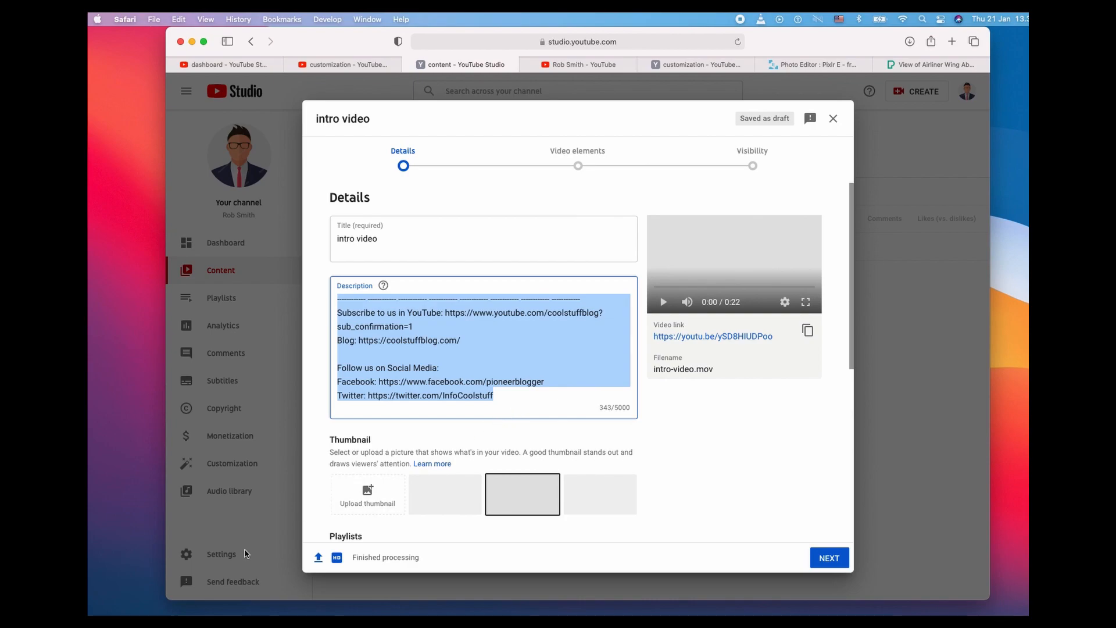
key("shift+Tab")
scroll(443, 380, "down", 4)
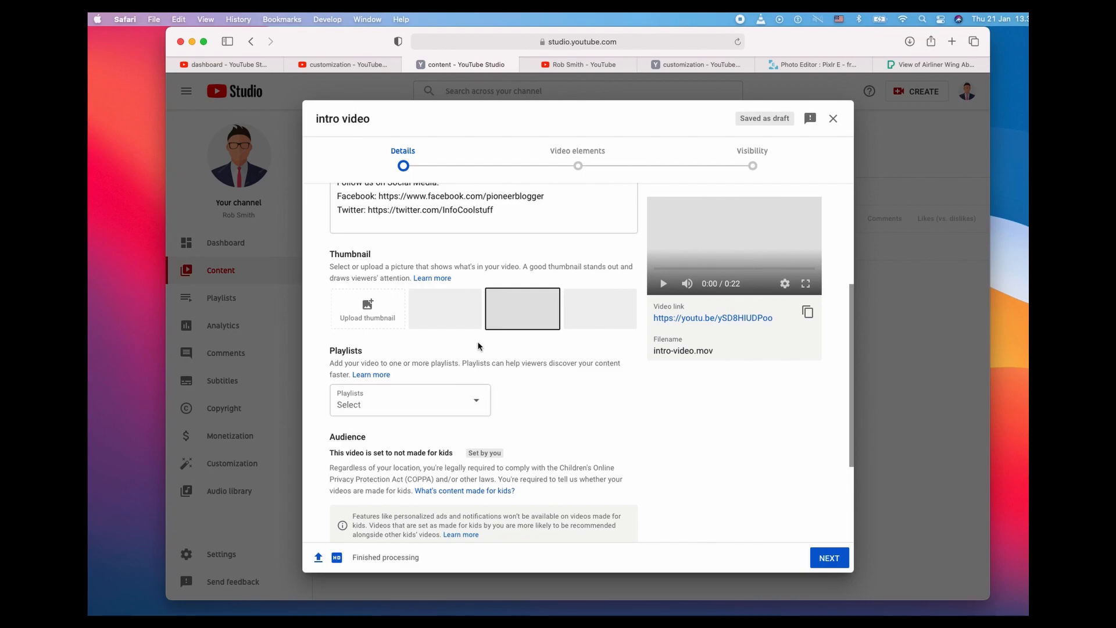
scroll(533, 335, "up", 1)
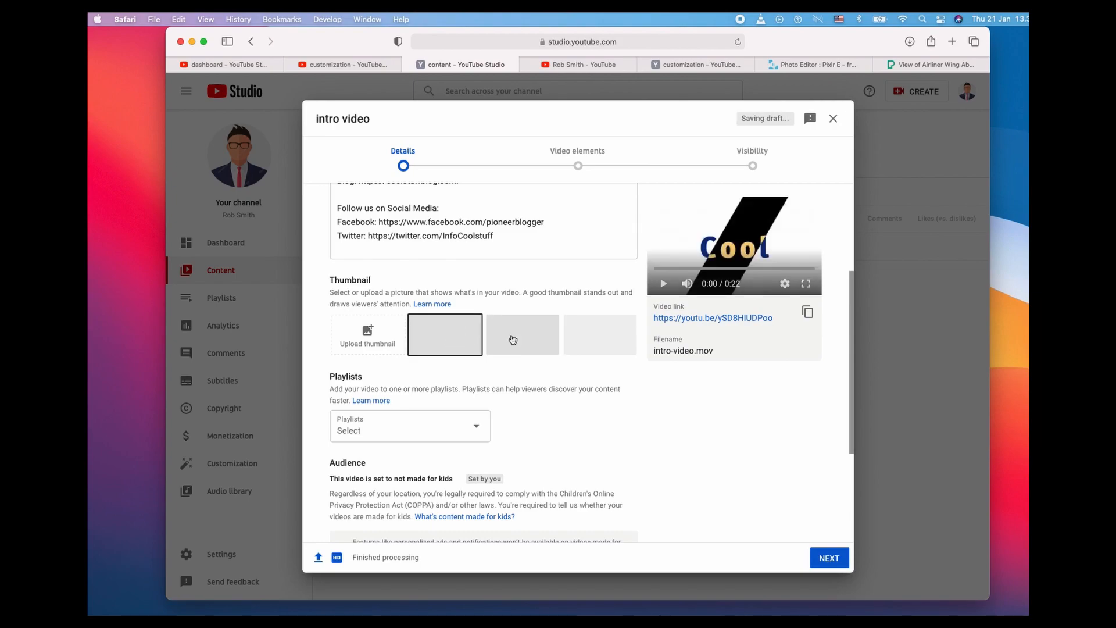
left_click(457, 333)
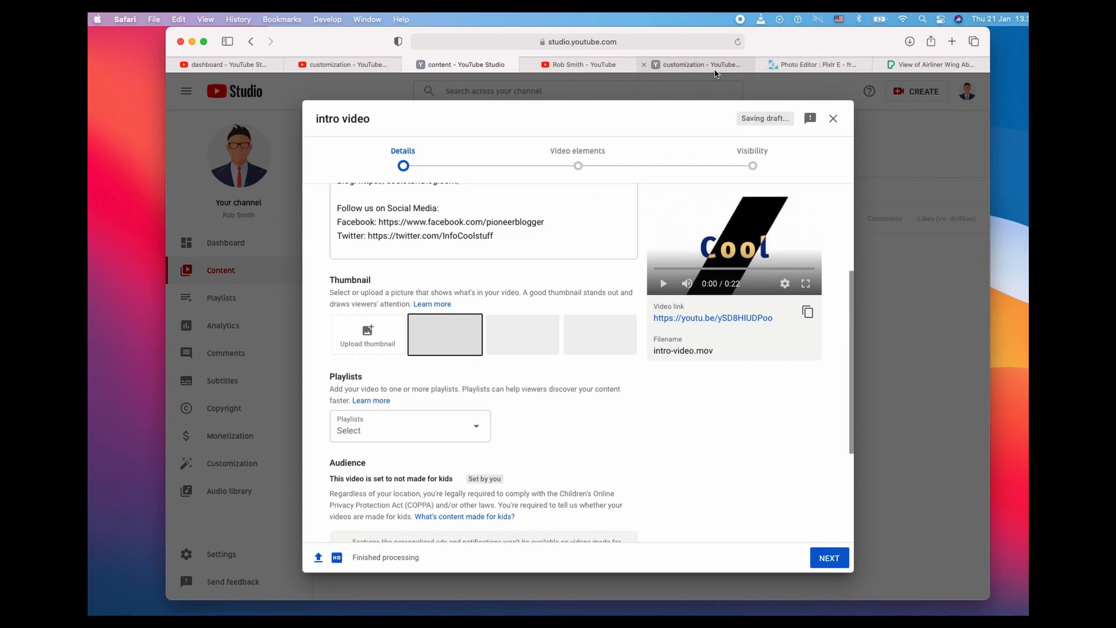
Step: In Pixlr E, create a new transparent Full HD 1920x1080 canvas named watermark
left_click(867, 67)
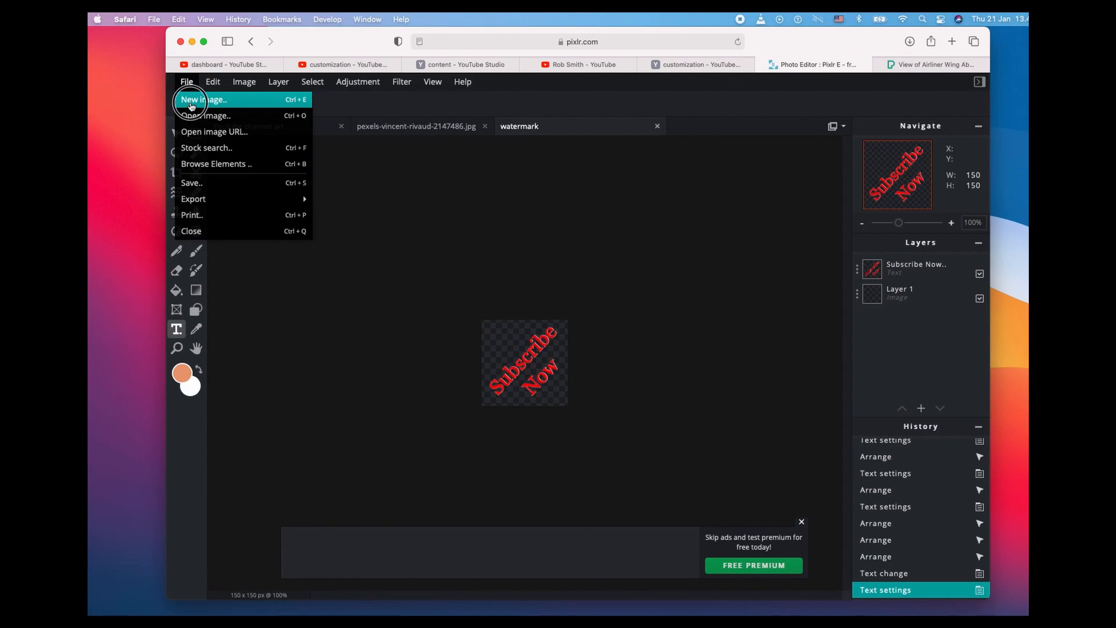
left_click(191, 105)
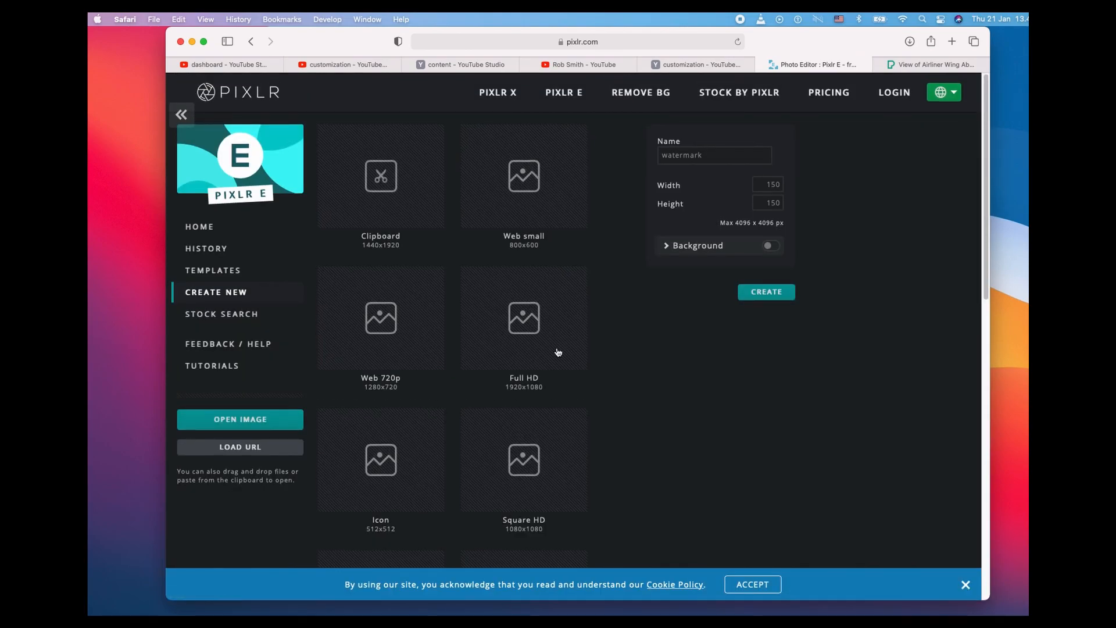
scroll(579, 320, "down", 2)
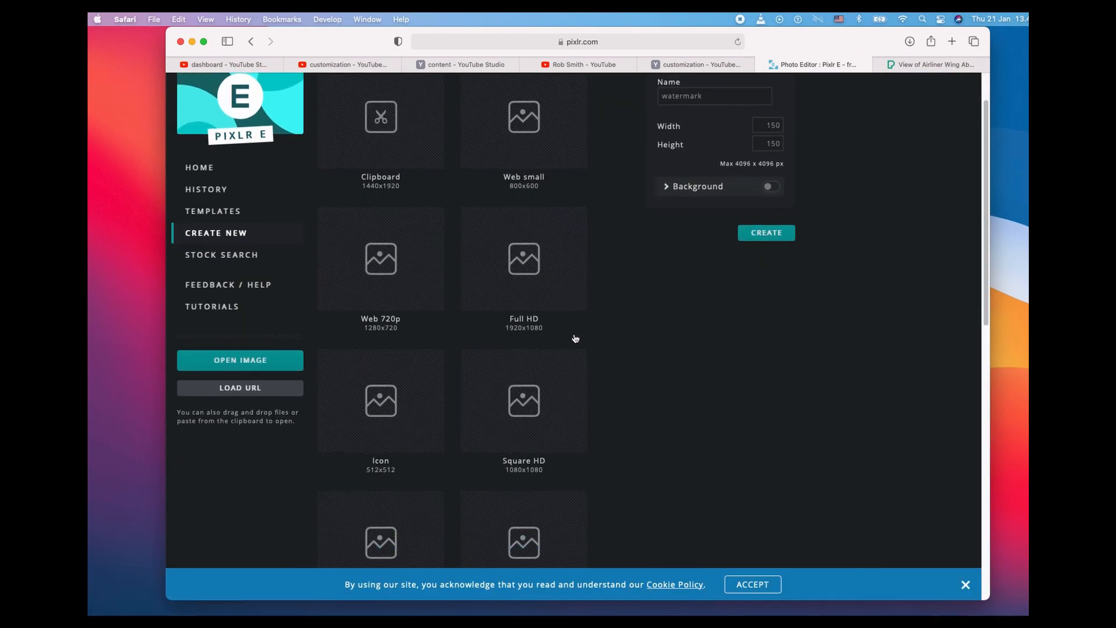
left_click(546, 292)
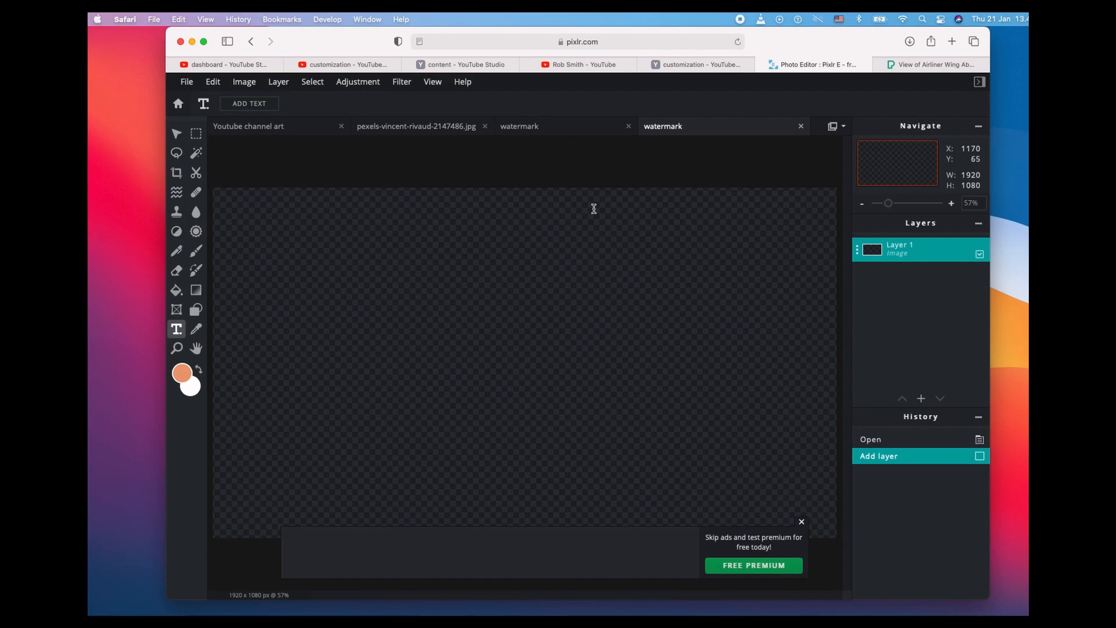
left_click(681, 65)
Step: Upload mobile-webcam (2).jpg from Downloads as the intro video's custom thumbnail
left_click(465, 64)
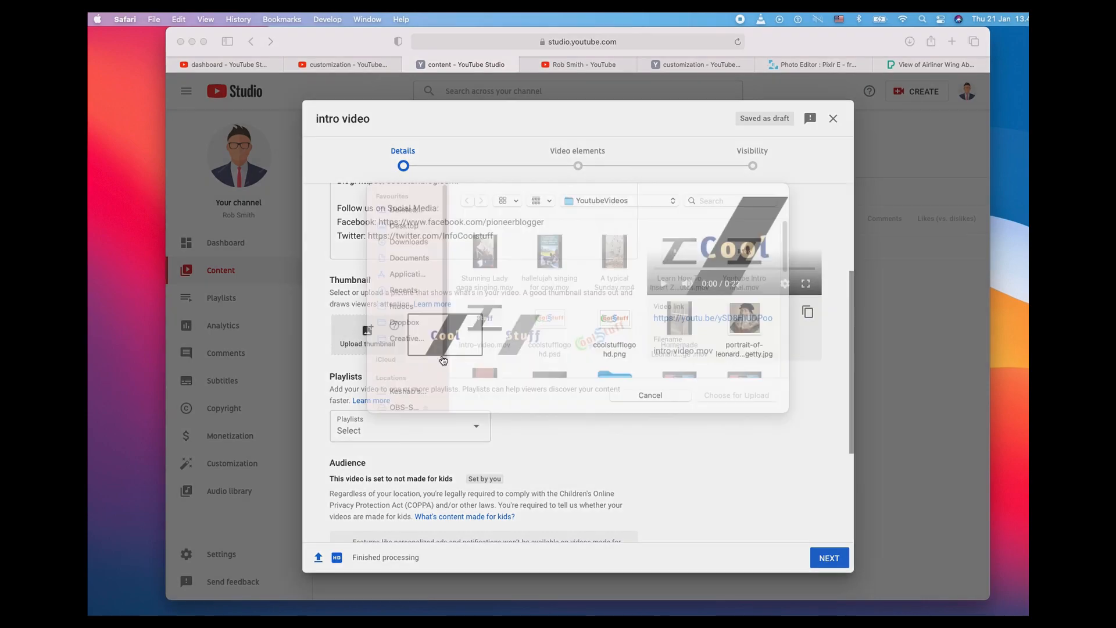
scroll(572, 373, "down", 3)
scroll(571, 374, "down", 2)
scroll(586, 346, "down", 10)
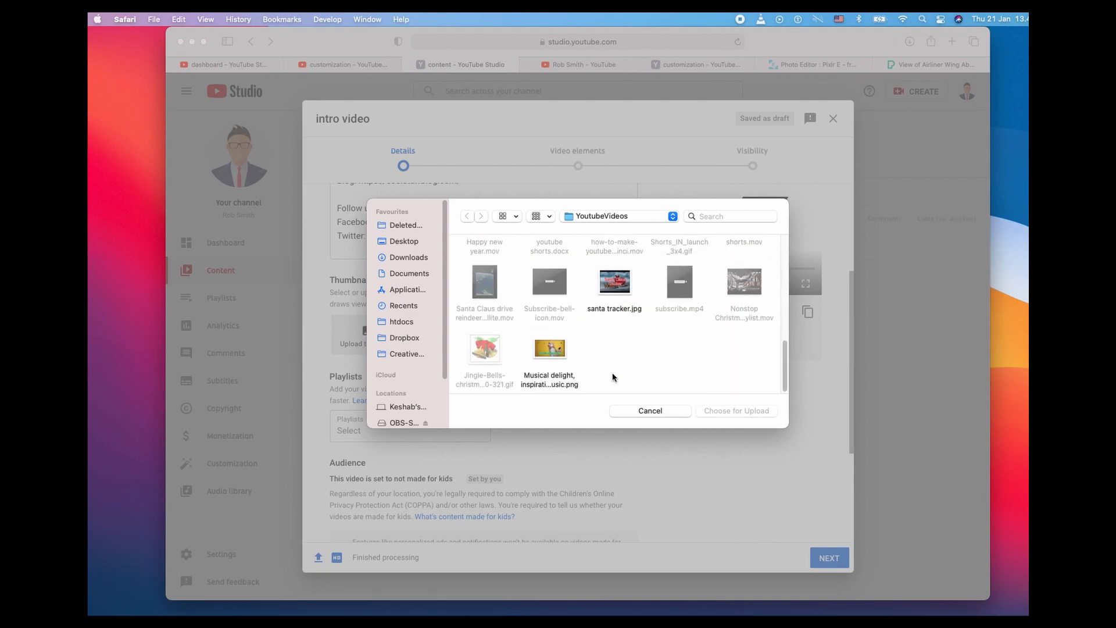
scroll(614, 378, "up", 5)
left_click(408, 257)
scroll(576, 338, "down", 3)
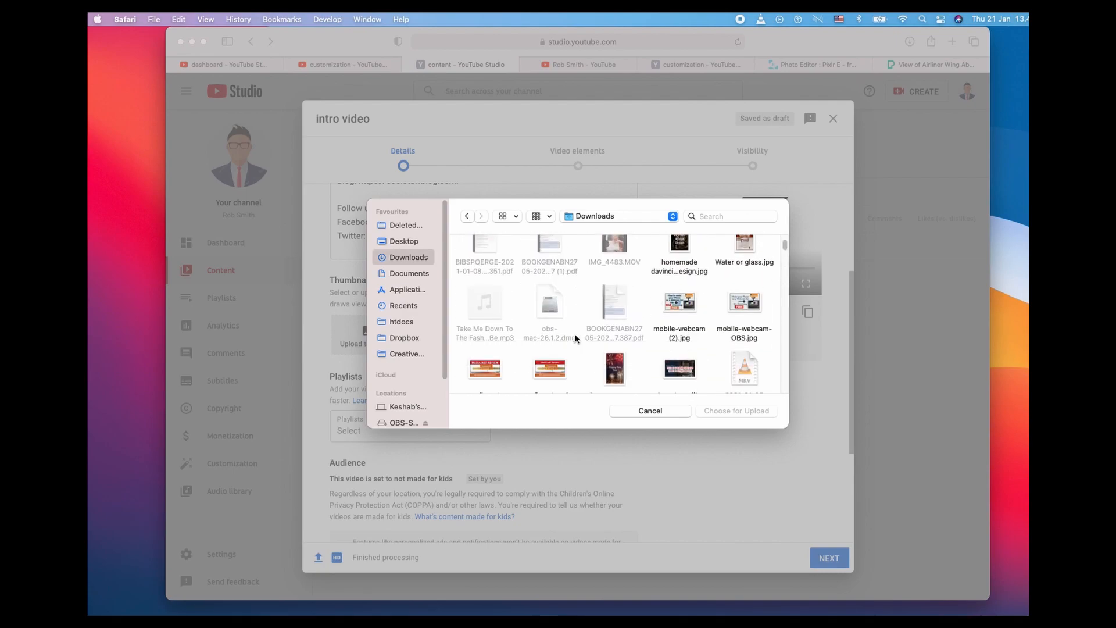
left_click(680, 299)
left_click(749, 412)
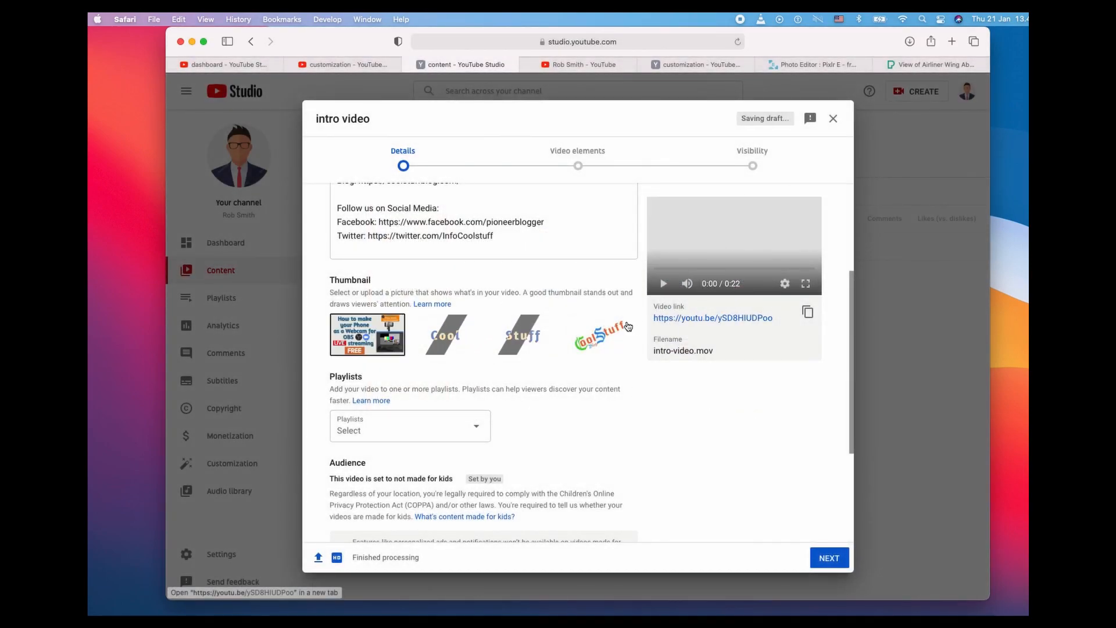
Step: Compare the Cool, Stuff and CoolStuff logo frames, then keep the uploaded webcam image as thumbnail
left_click(453, 344)
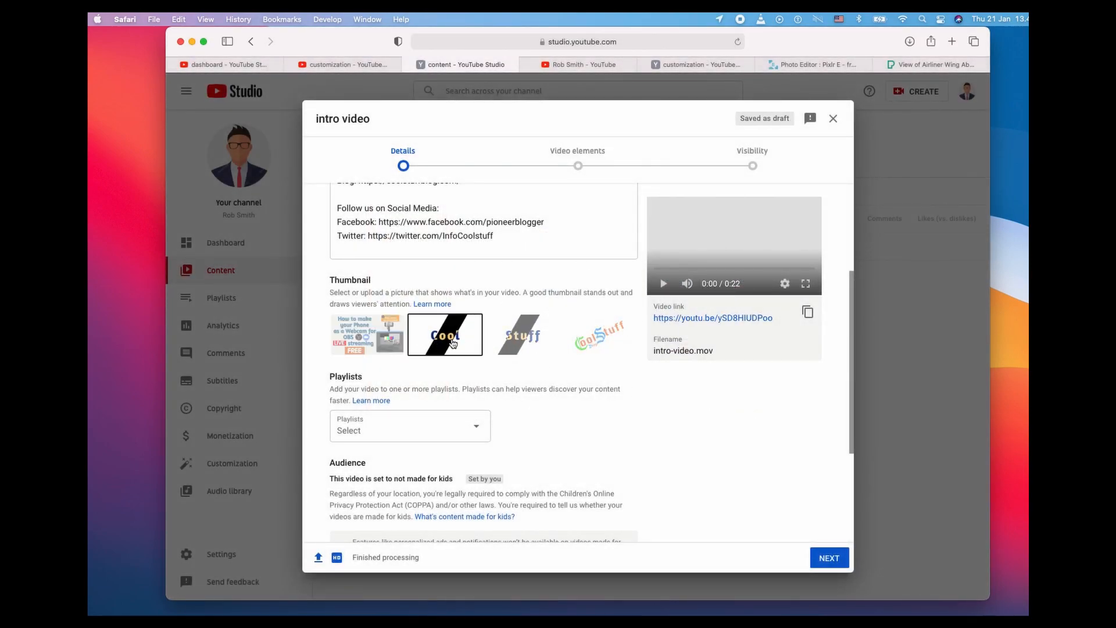
left_click(355, 335)
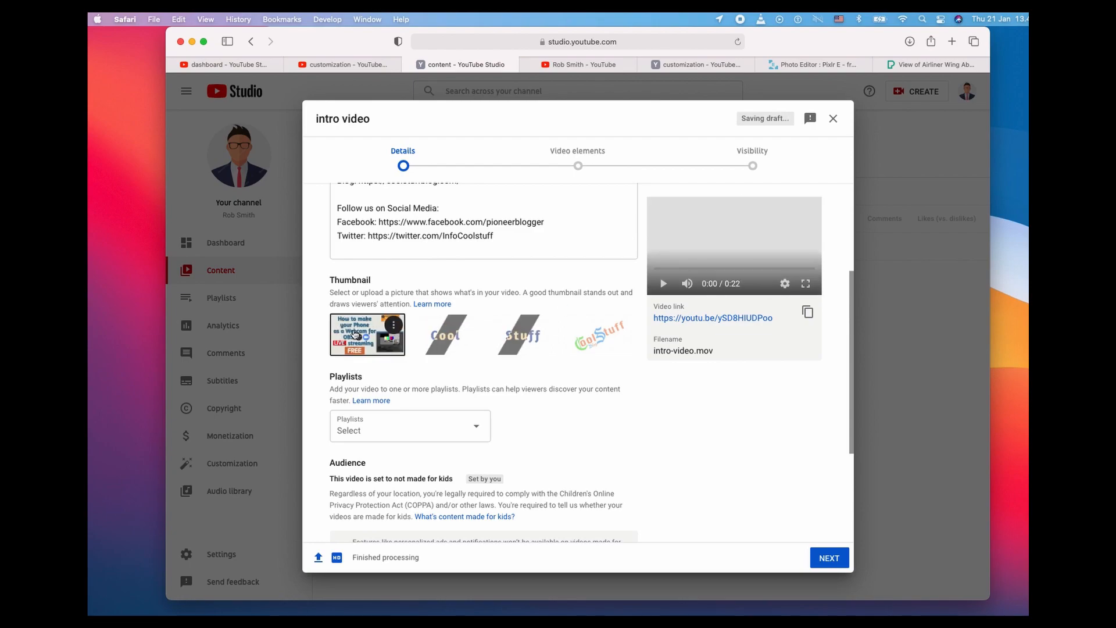
scroll(407, 349, "up", 5)
scroll(464, 365, "down", 3)
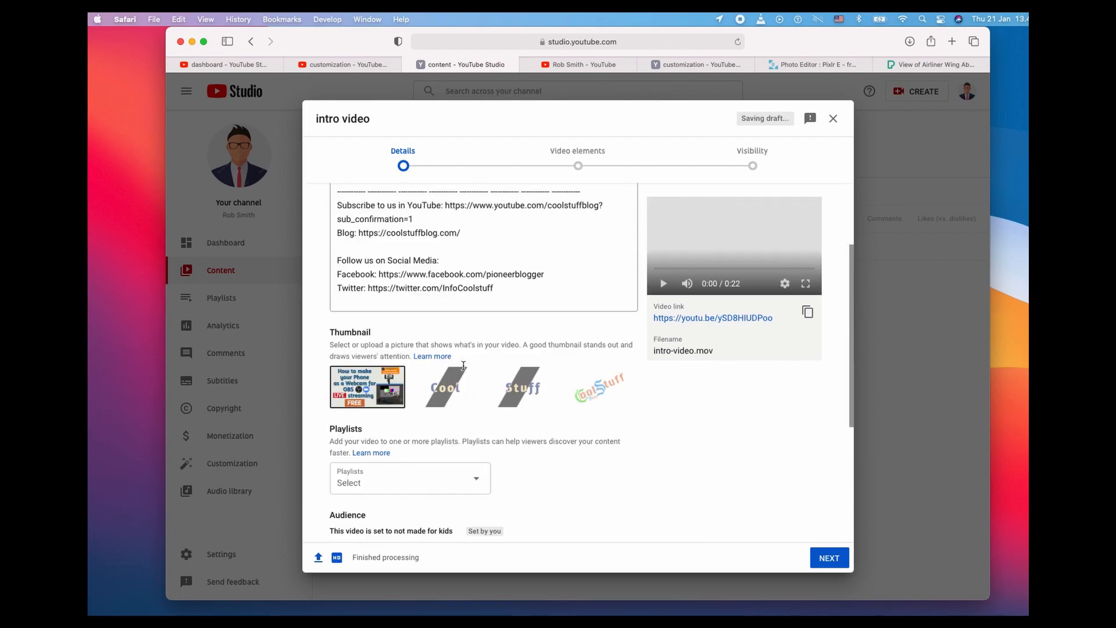
scroll(407, 394, "down", 1)
mouse_move(378, 395)
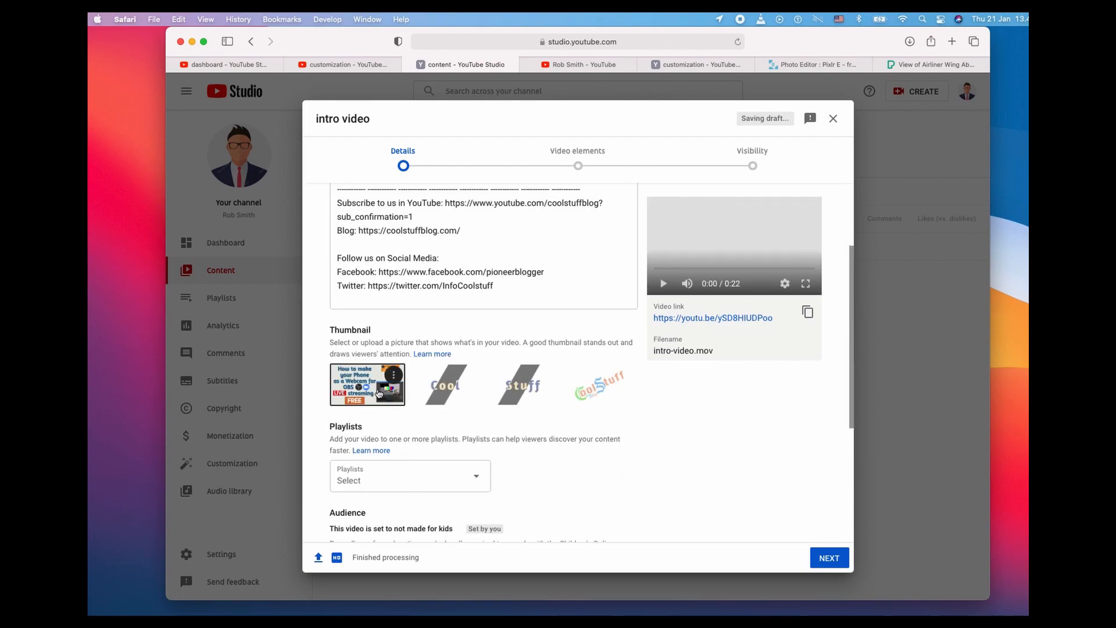
left_click(521, 386)
left_click(590, 389)
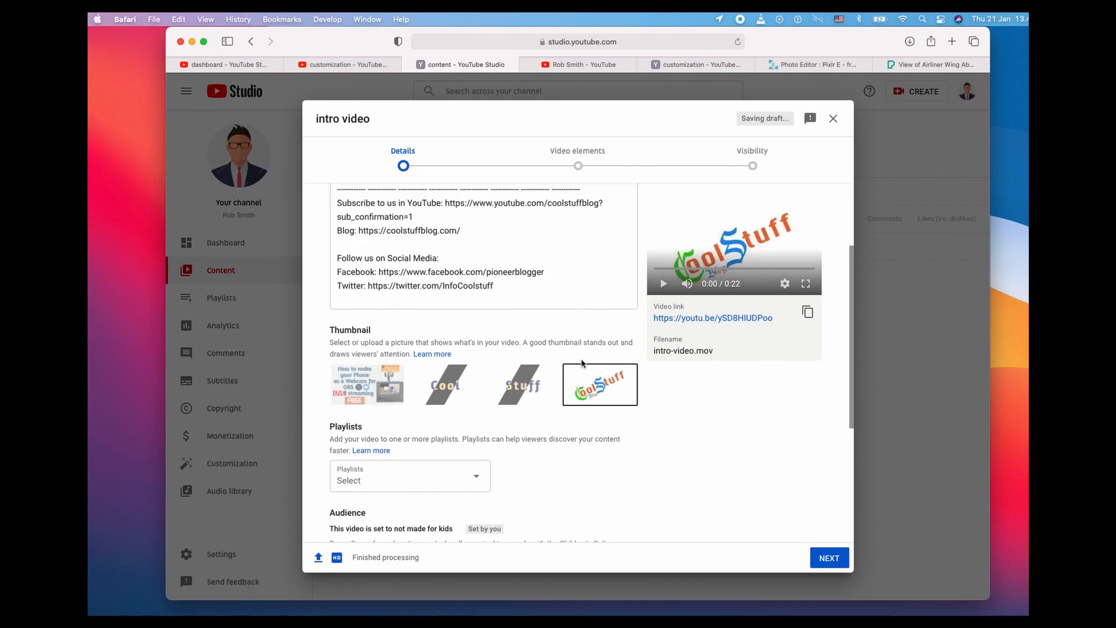
left_click(395, 378)
scroll(576, 429, "down", 1)
scroll(575, 429, "down", 5)
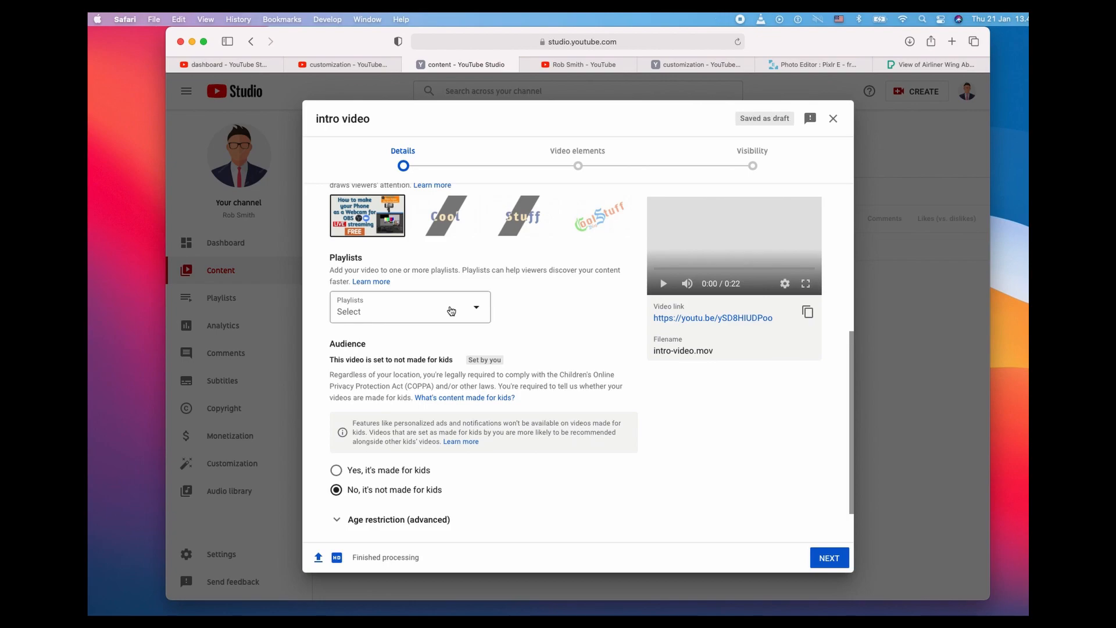
Step: Create a new playlist named 'Photo Tutorials' from the Playlists dropdown
left_click(451, 311)
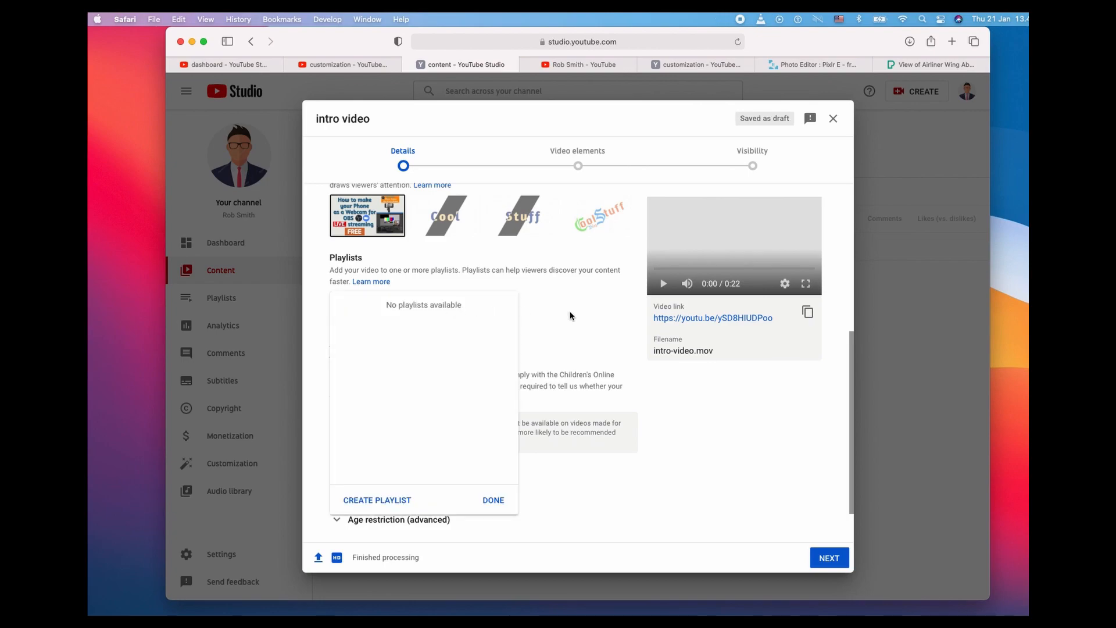
left_click(568, 316)
left_click(454, 311)
left_click(407, 500)
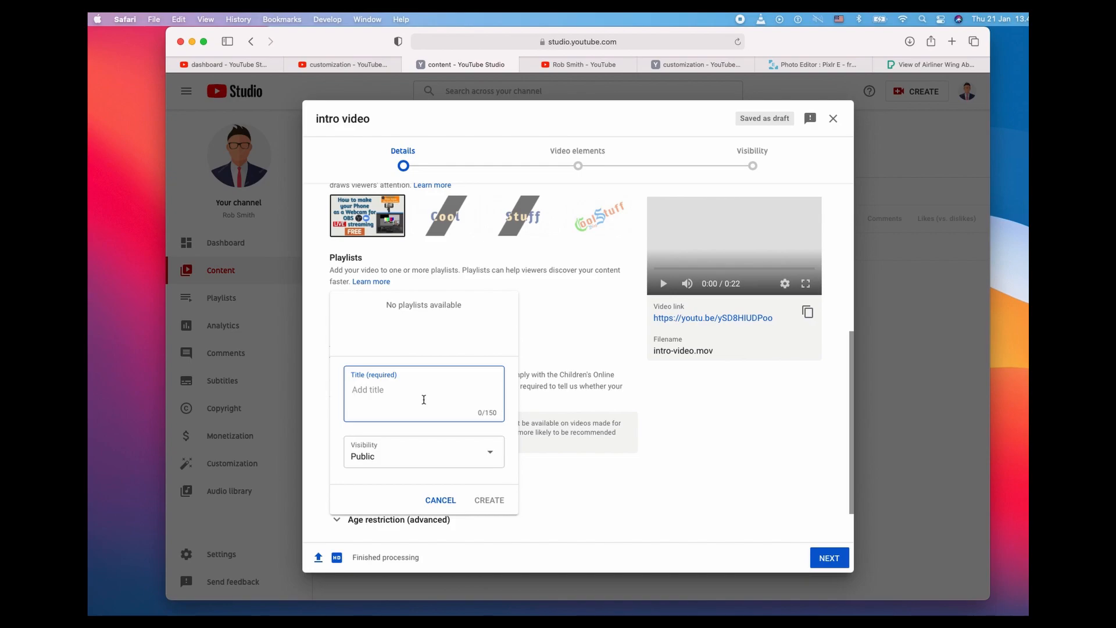
type("Photo Tutorials")
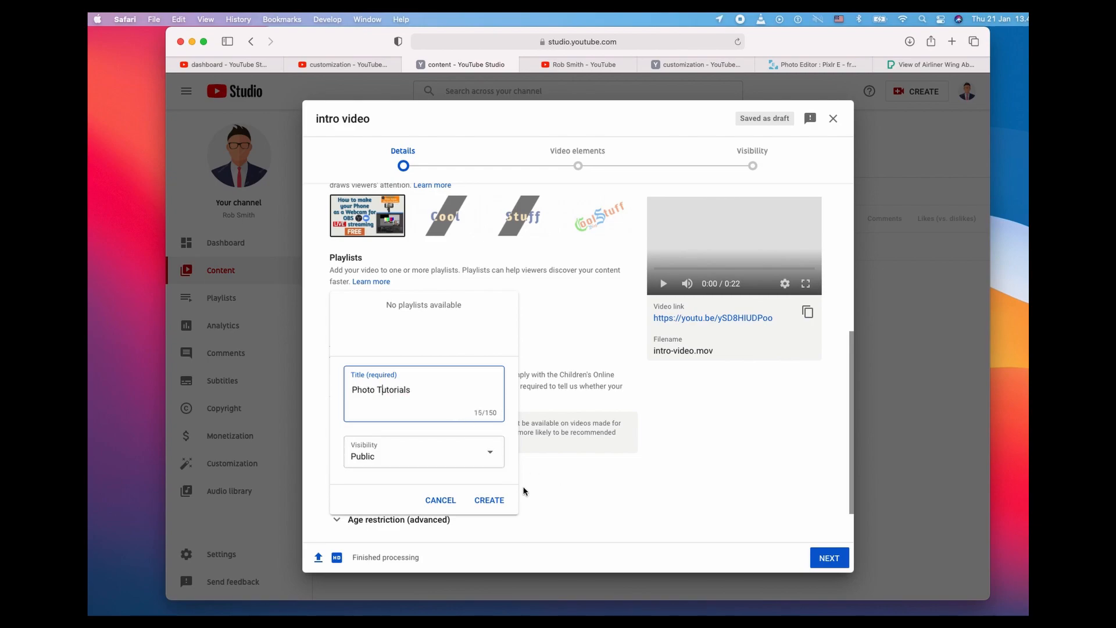
left_click(491, 500)
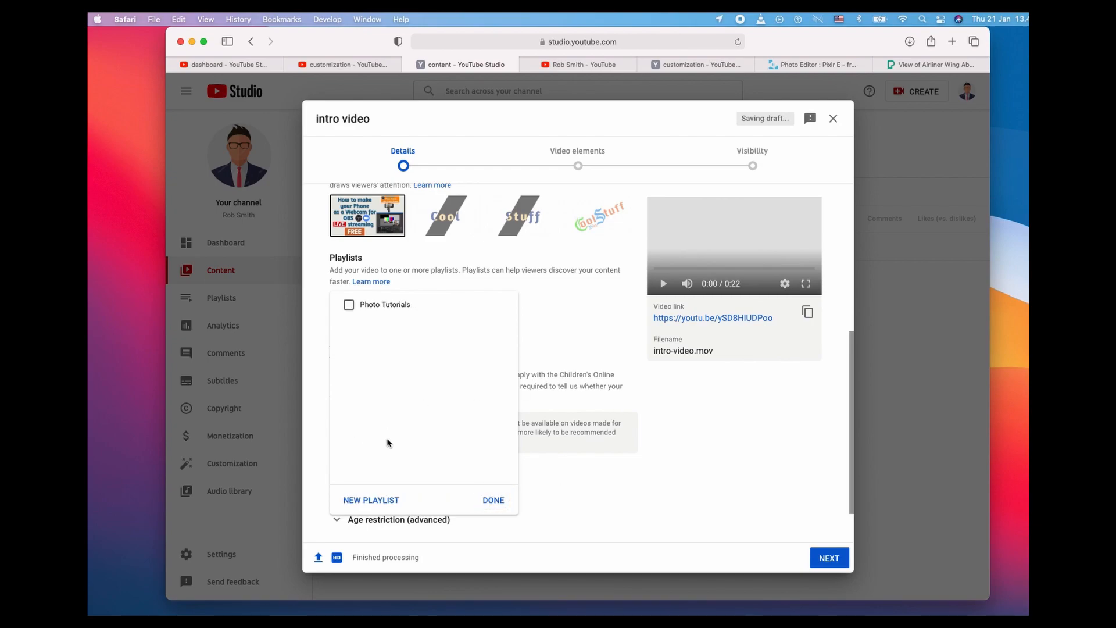
left_click(625, 484)
left_click(400, 315)
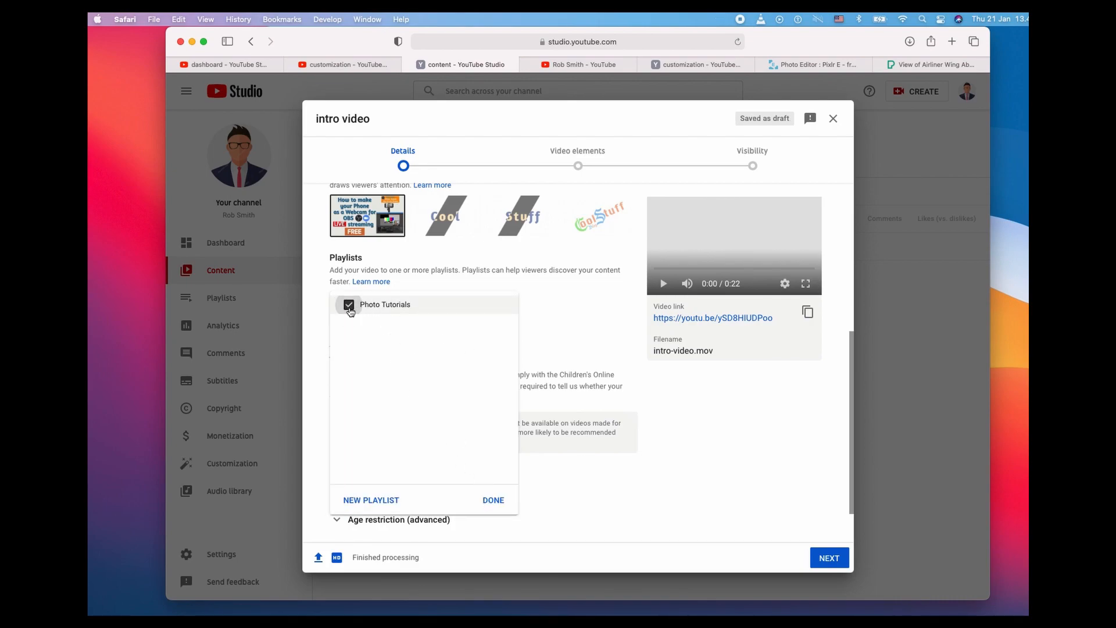
left_click(491, 499)
Step: Untick Photo Tutorials, create a 'Youtube tutorials' playlist and add the video to it
left_click(466, 314)
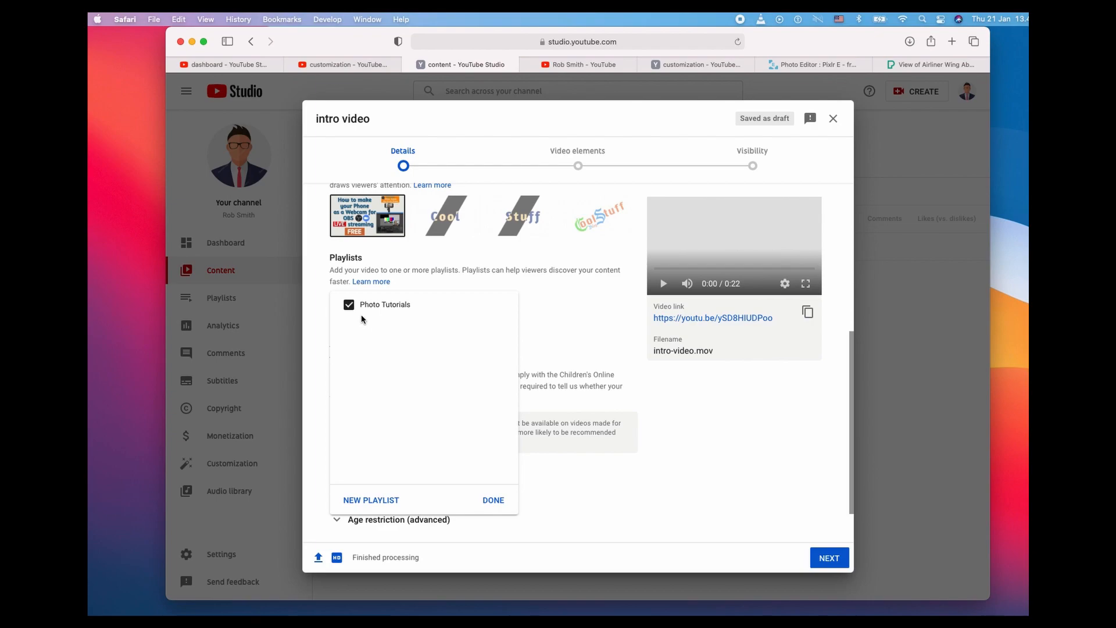
left_click(349, 305)
left_click(379, 501)
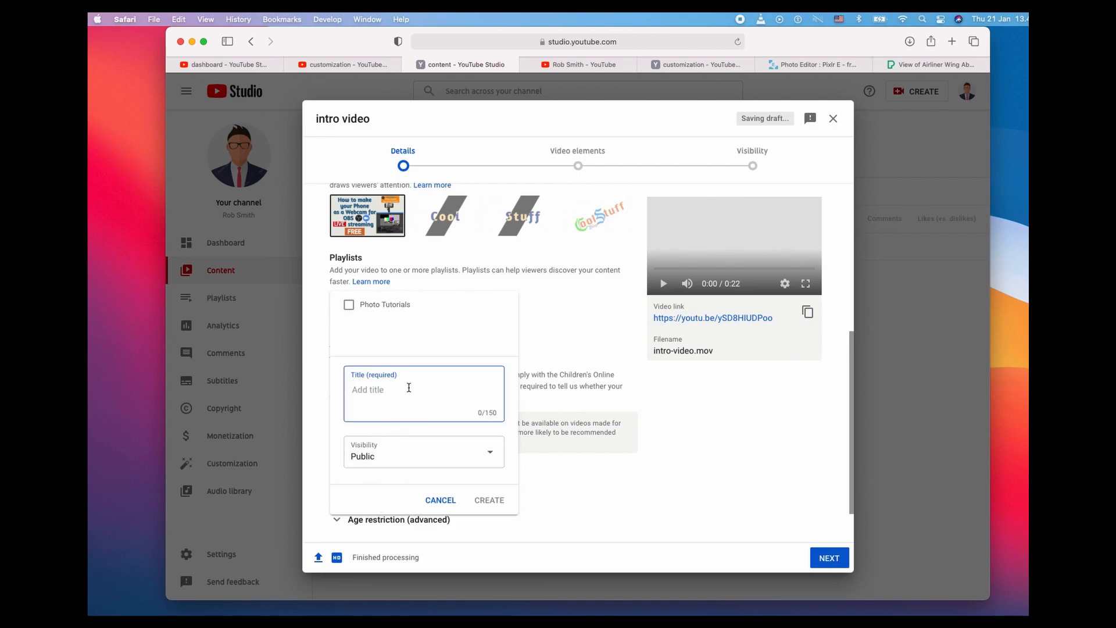
type("Youtube tutorials")
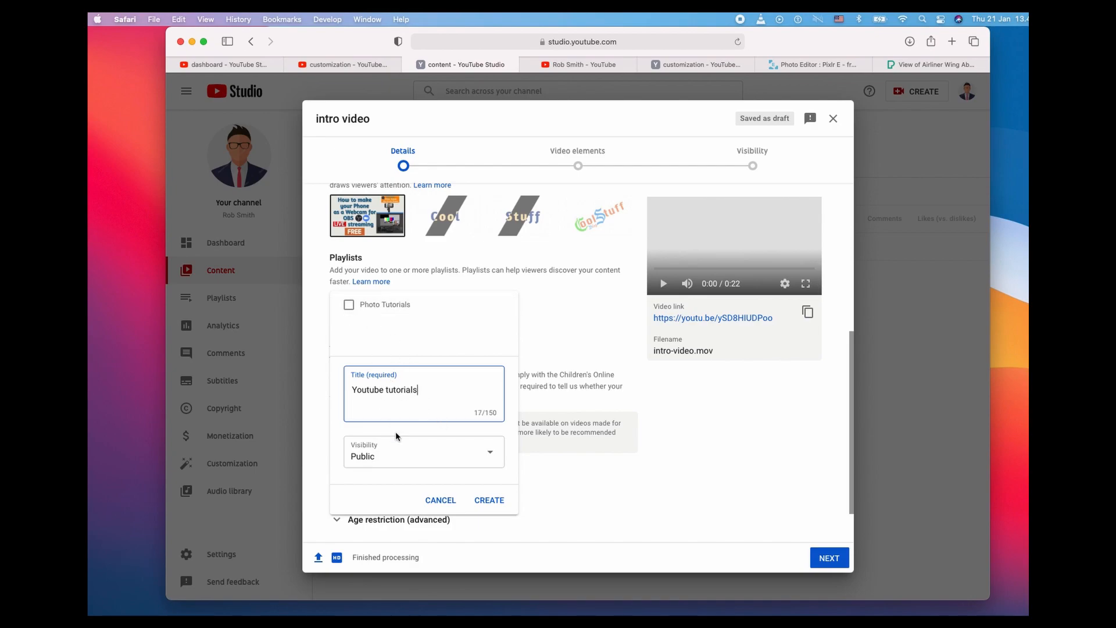
left_click(490, 501)
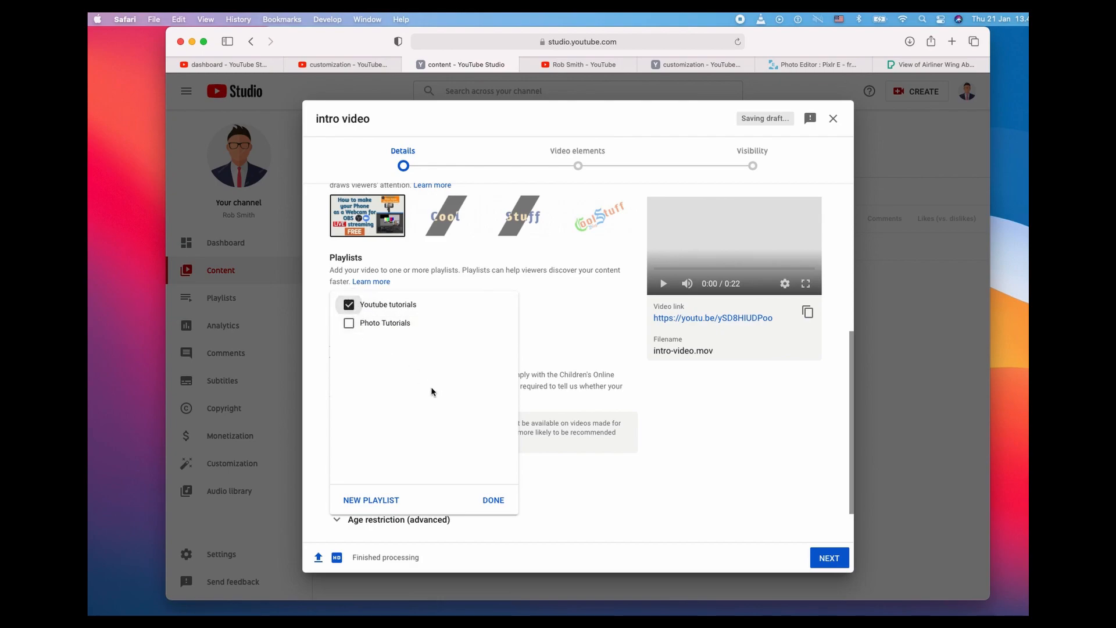
left_click(494, 500)
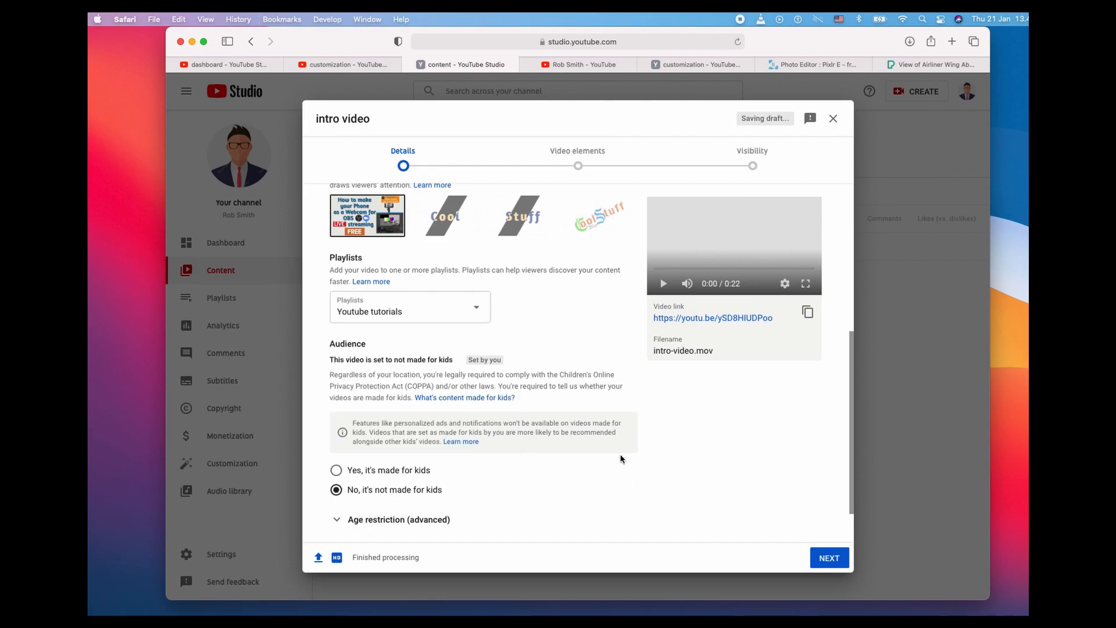
left_click(476, 314)
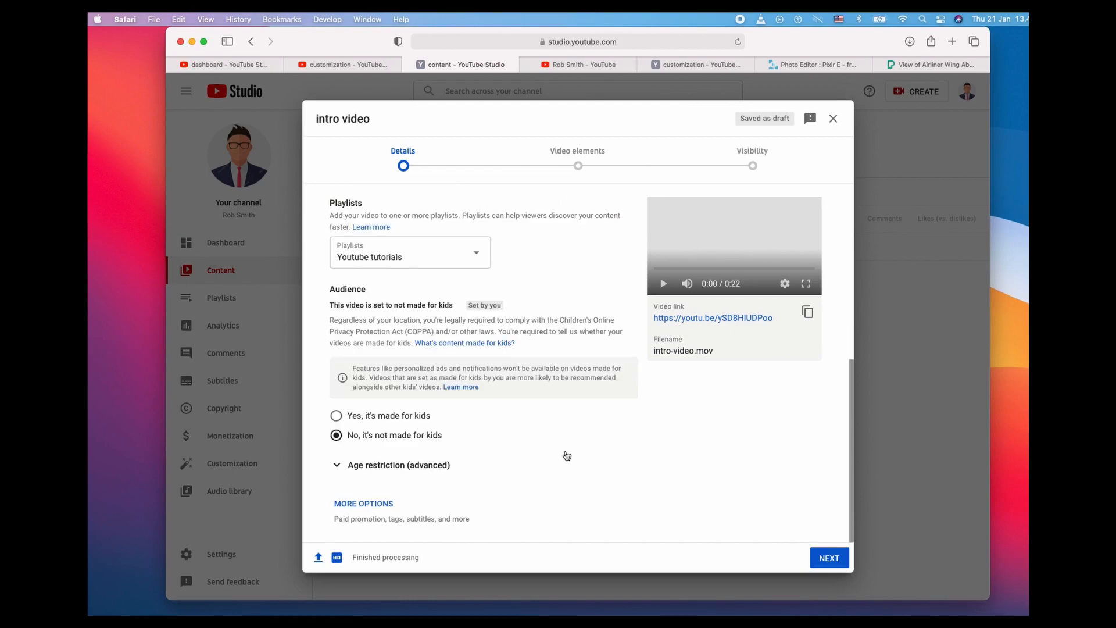
Step: Under More options, add the tags 'tutorial' and 'youtube tutorial'
scroll(567, 456, "up", 5)
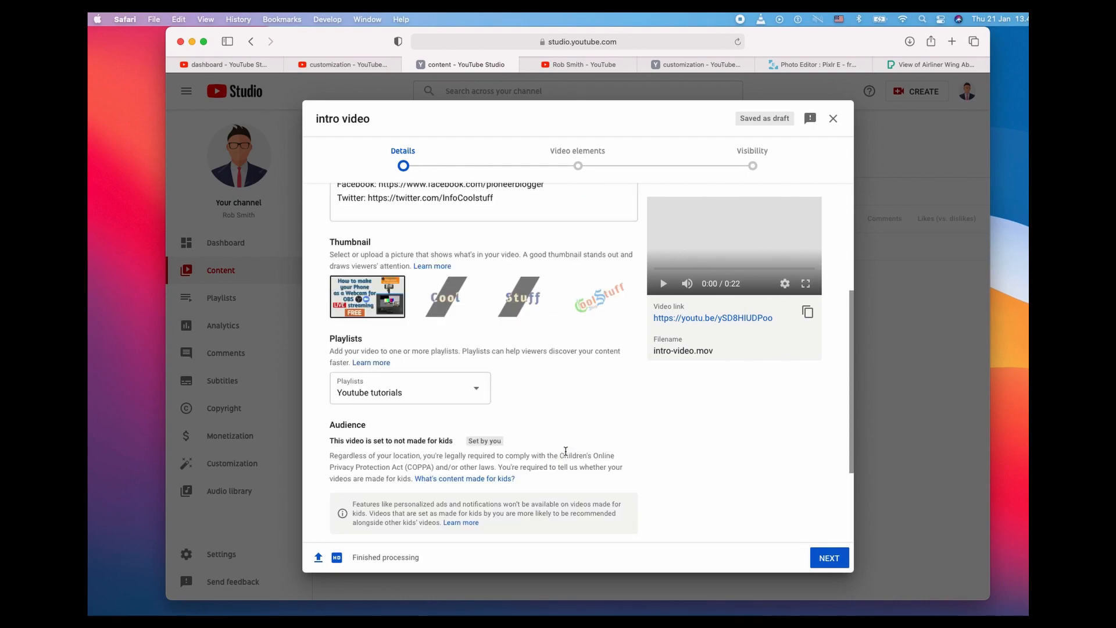
scroll(566, 451, "down", 2)
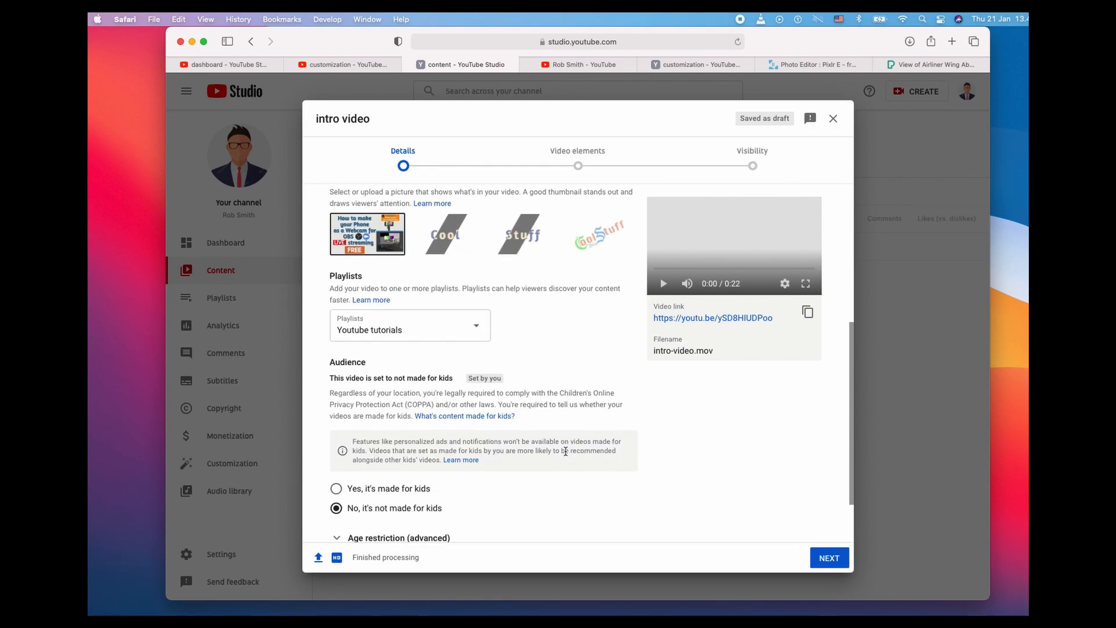
scroll(566, 453, "down", 2)
scroll(567, 455, "down", 1)
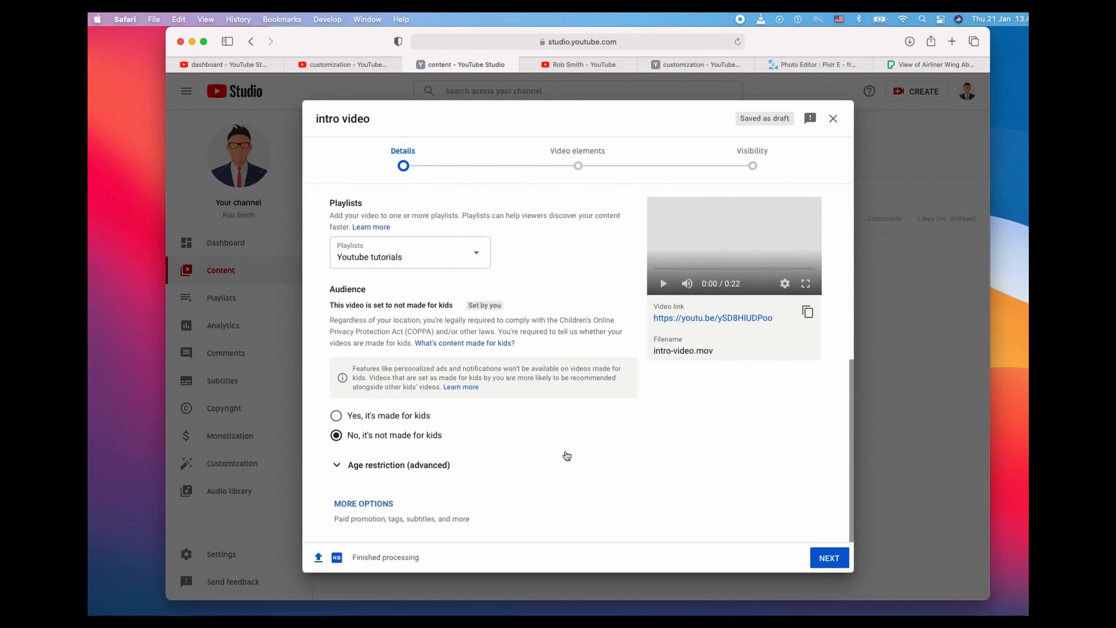
scroll(567, 455, "up", 6)
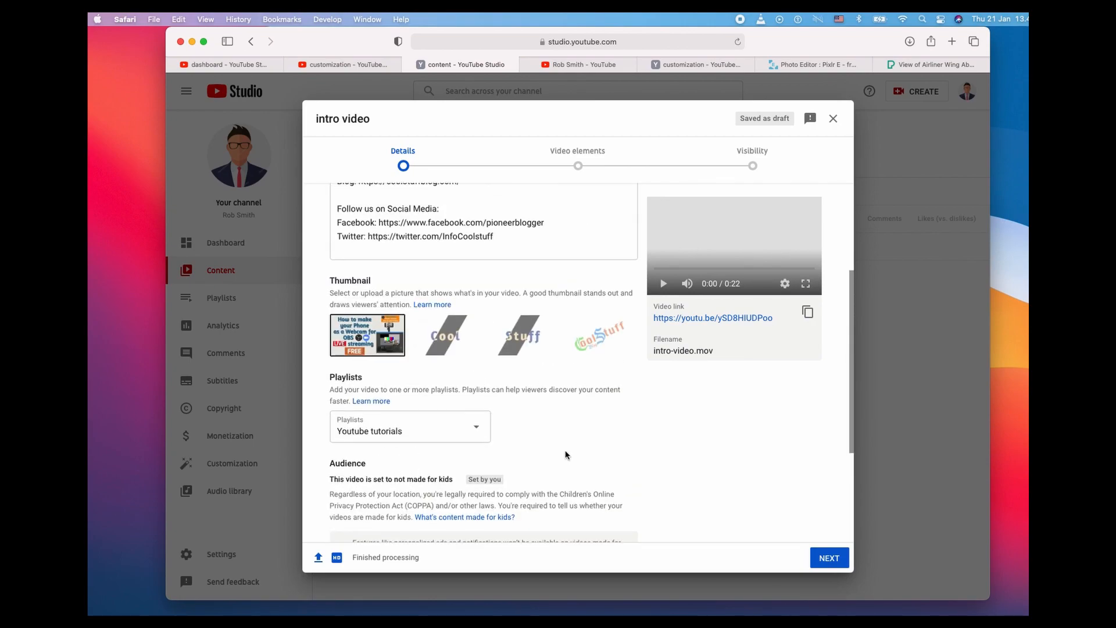
scroll(566, 454, "down", 6)
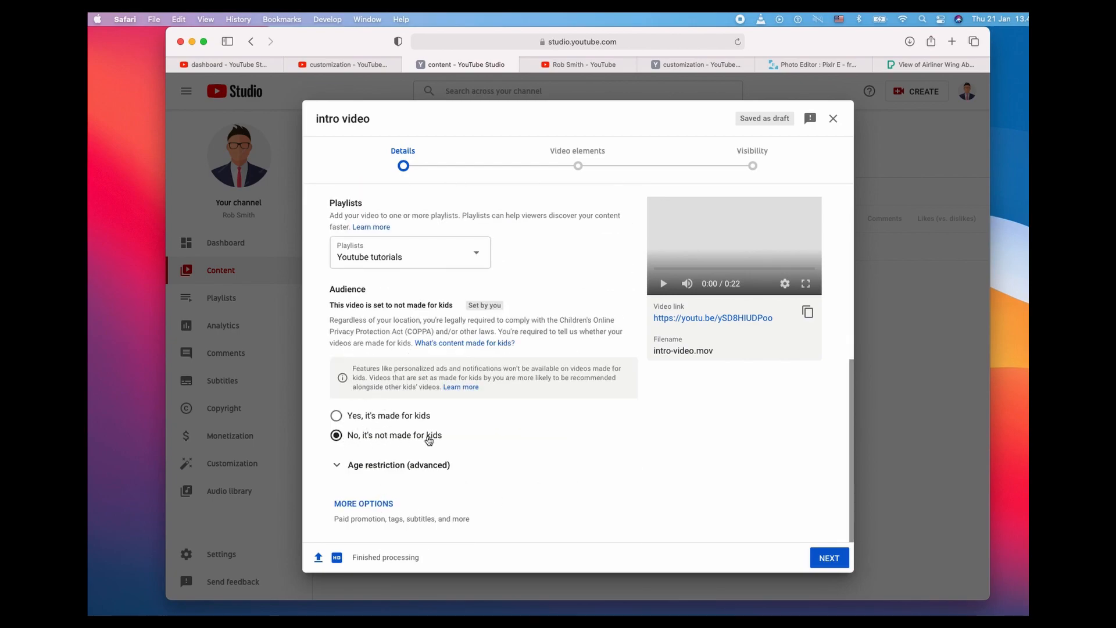
left_click(378, 510)
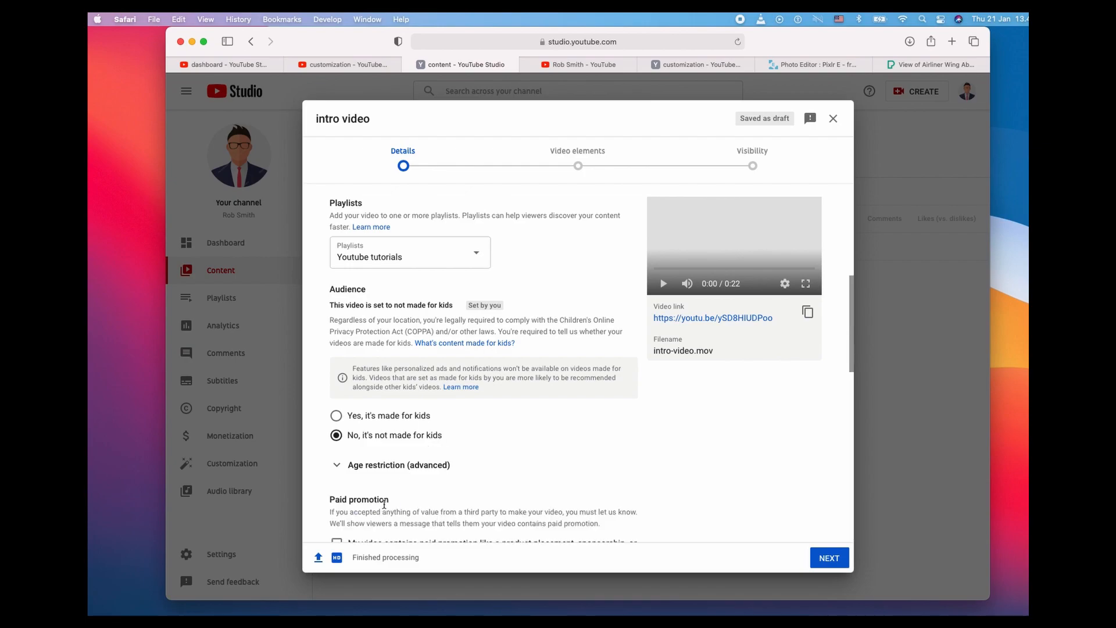
scroll(442, 349, "down", 6)
left_click(444, 333)
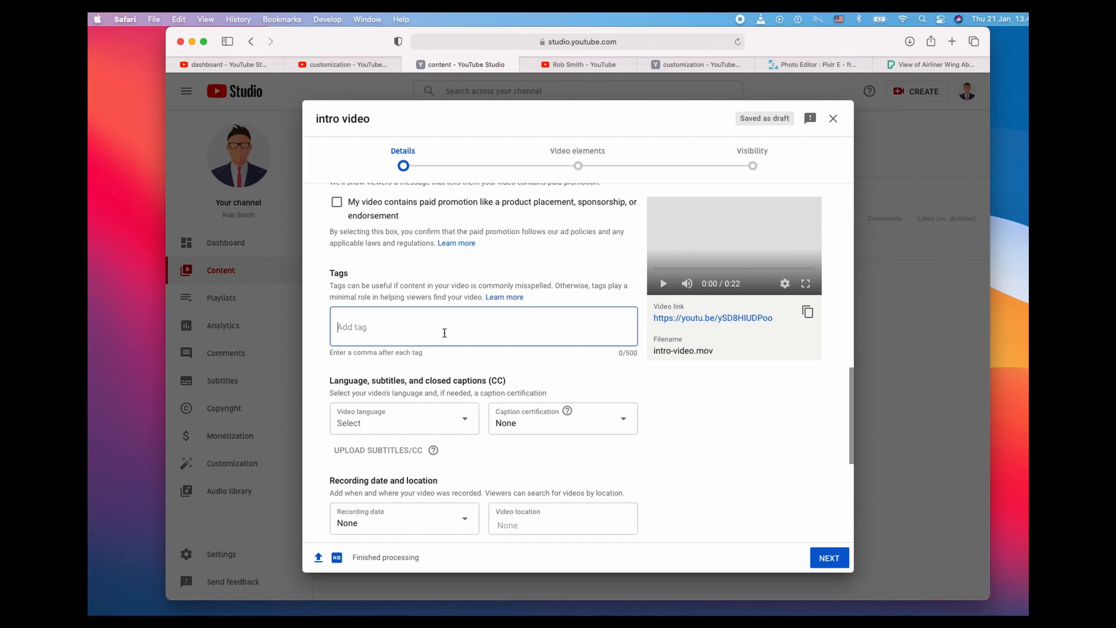
type("tutorial,youtube tutorial,")
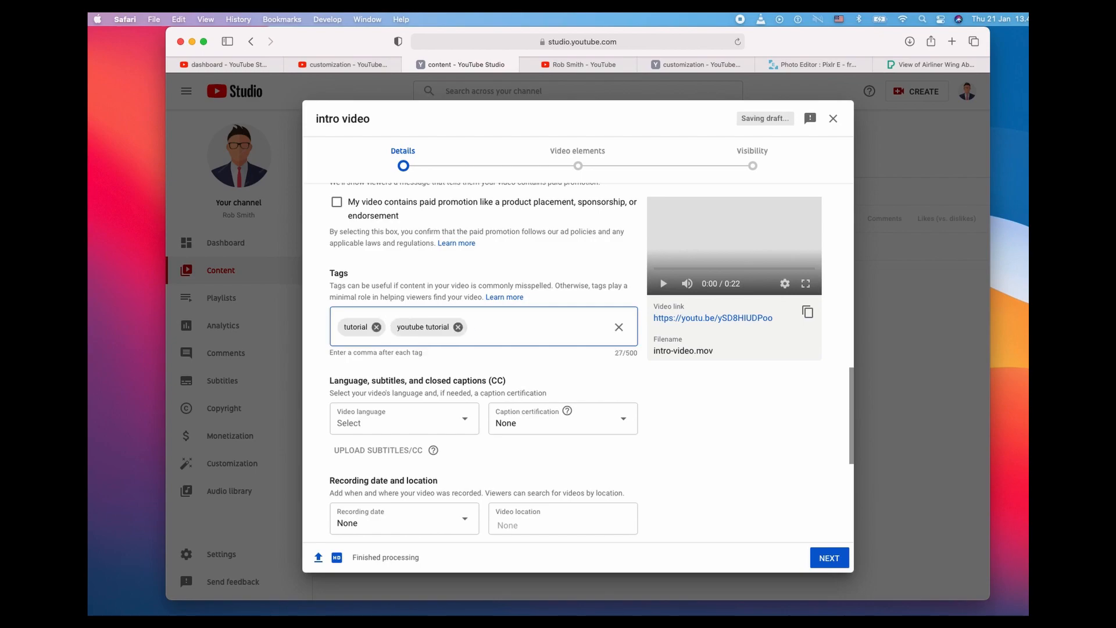
Step: Leave the language unset, keep the category People & Blogs, and continue to Video elements
scroll(652, 496, "down", 3)
scroll(652, 495, "down", 1)
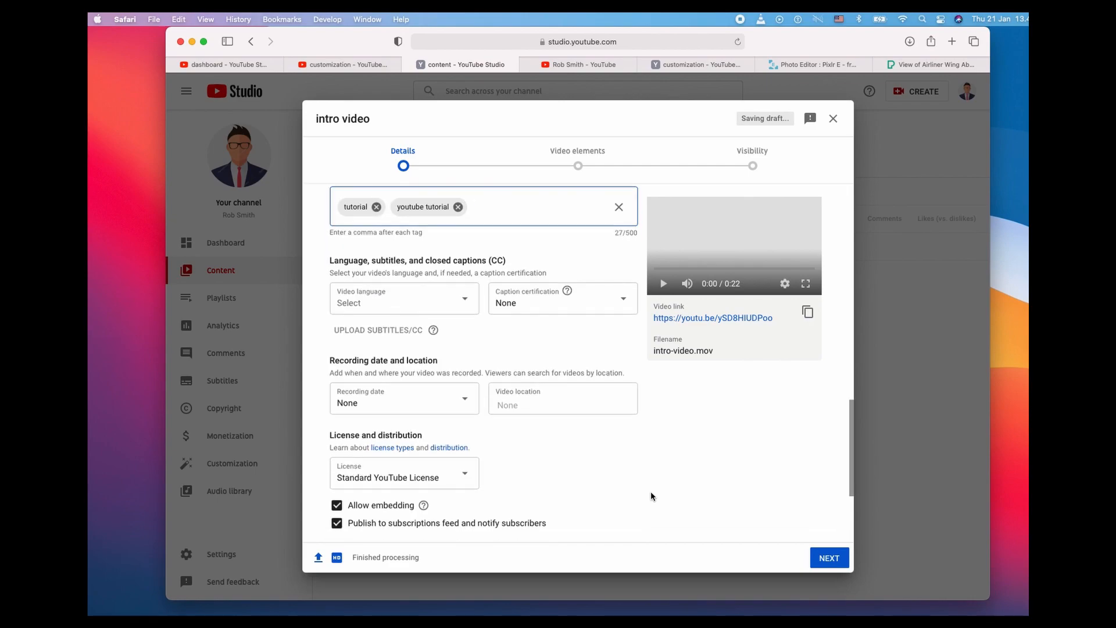
left_click(442, 286)
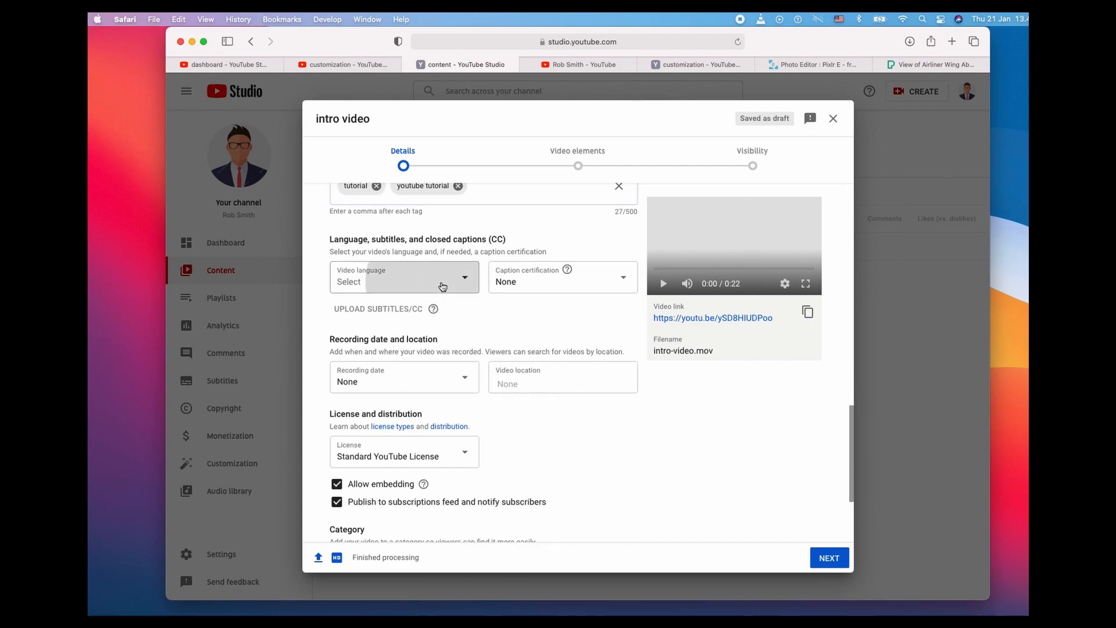
left_click(593, 315)
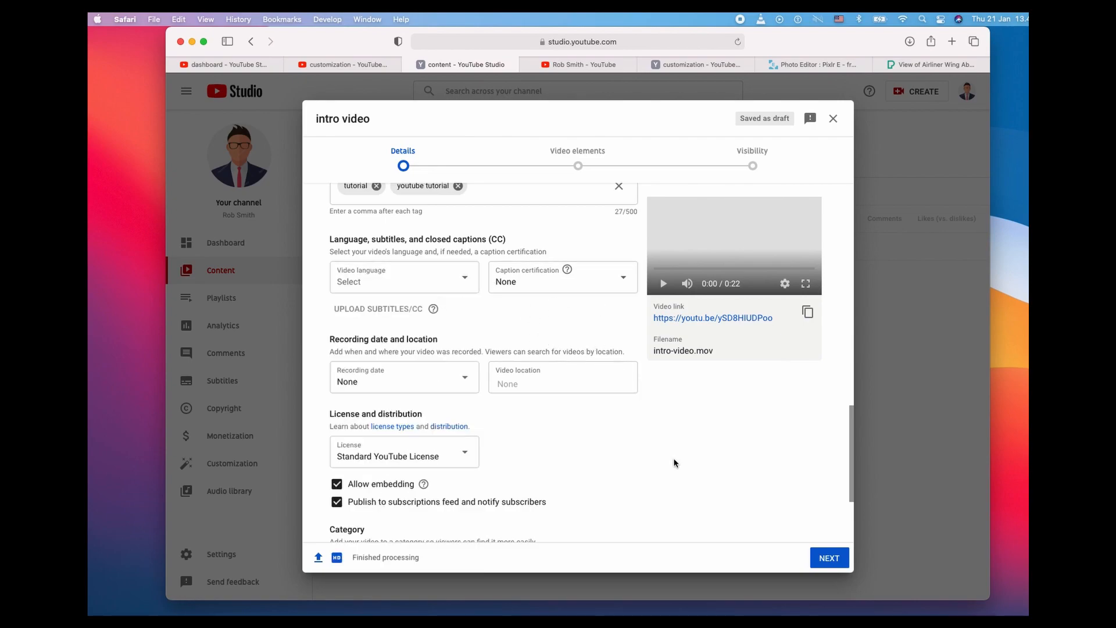
scroll(669, 477, "down", 4)
scroll(666, 484, "up", 4)
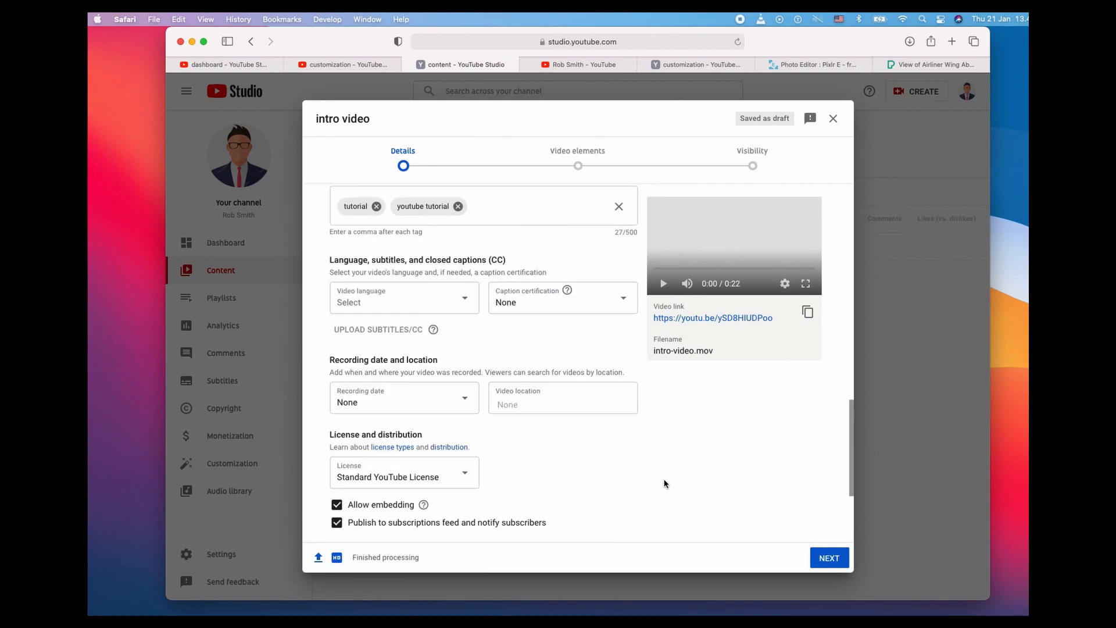
scroll(621, 460, "down", 1)
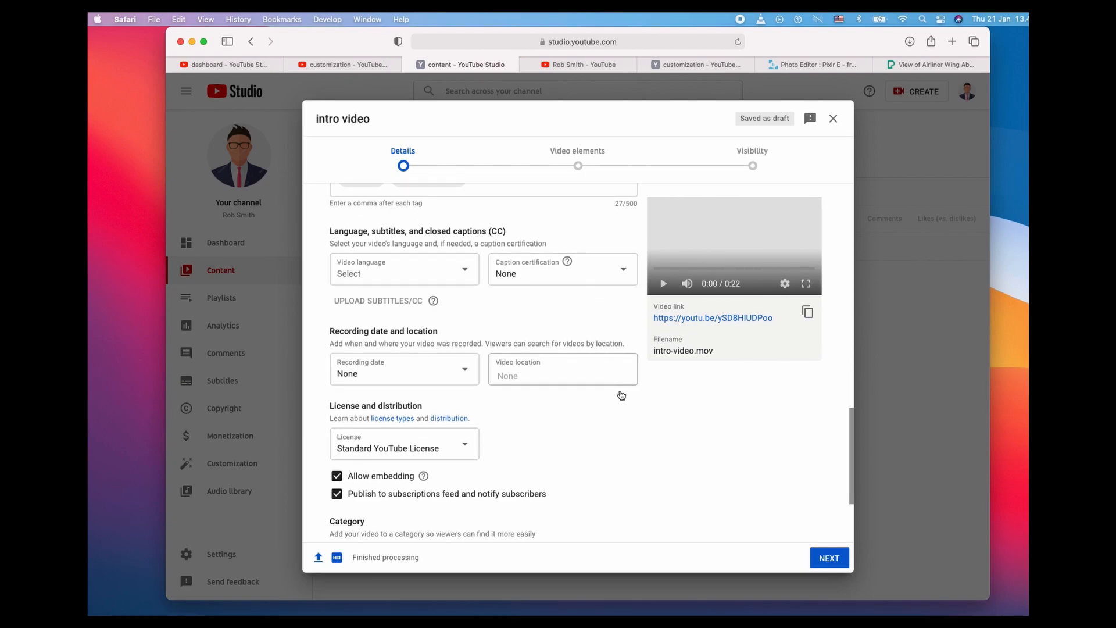
scroll(638, 469, "down", 5)
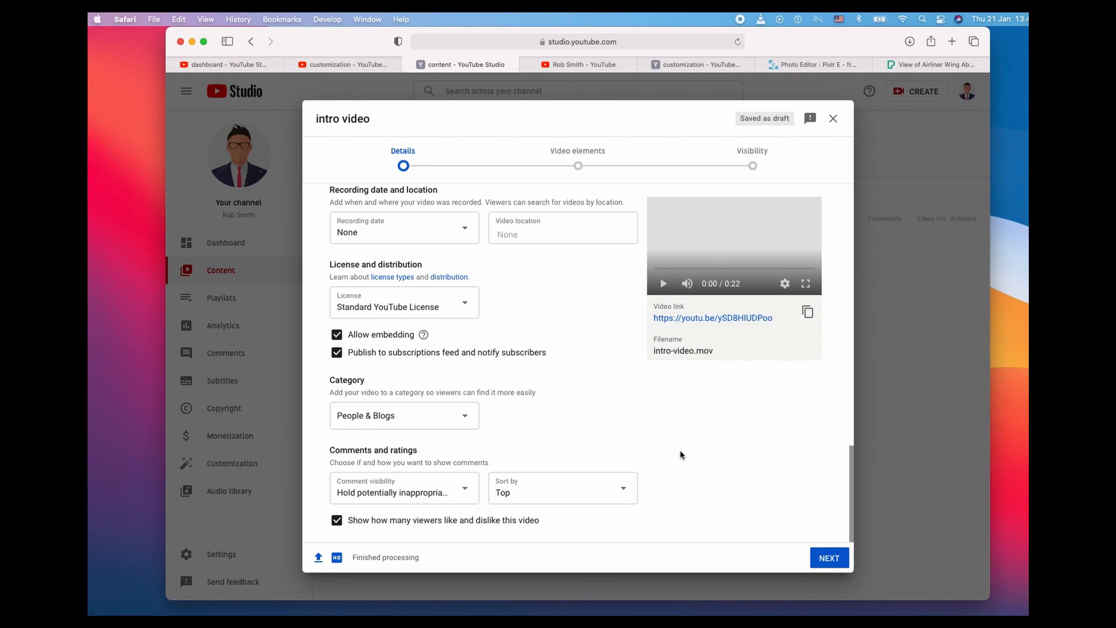
left_click(438, 414)
left_click(439, 418)
left_click(831, 559)
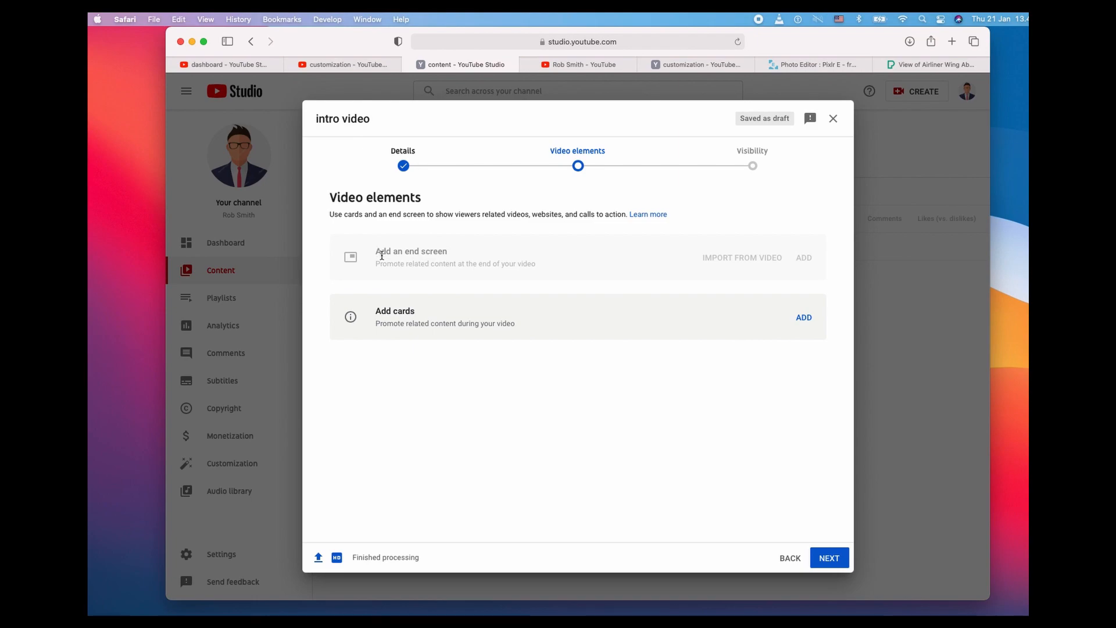
Step: Skip the end screen and cards, publish the intro video as Public, and open its watch page
left_click_drag(375, 253, 433, 251)
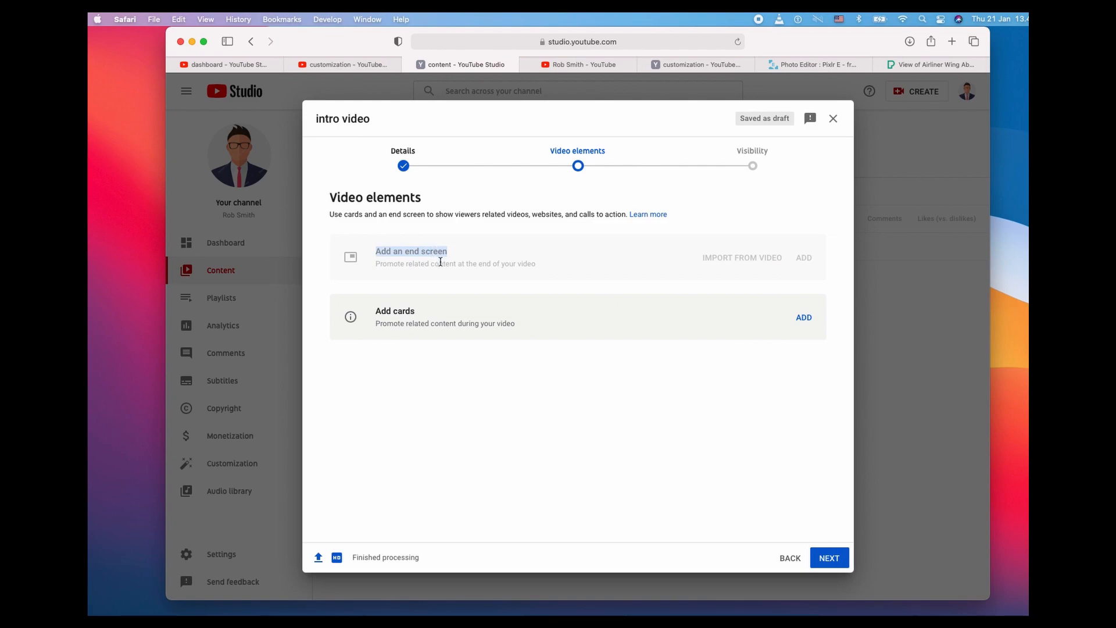
triple_click(402, 310)
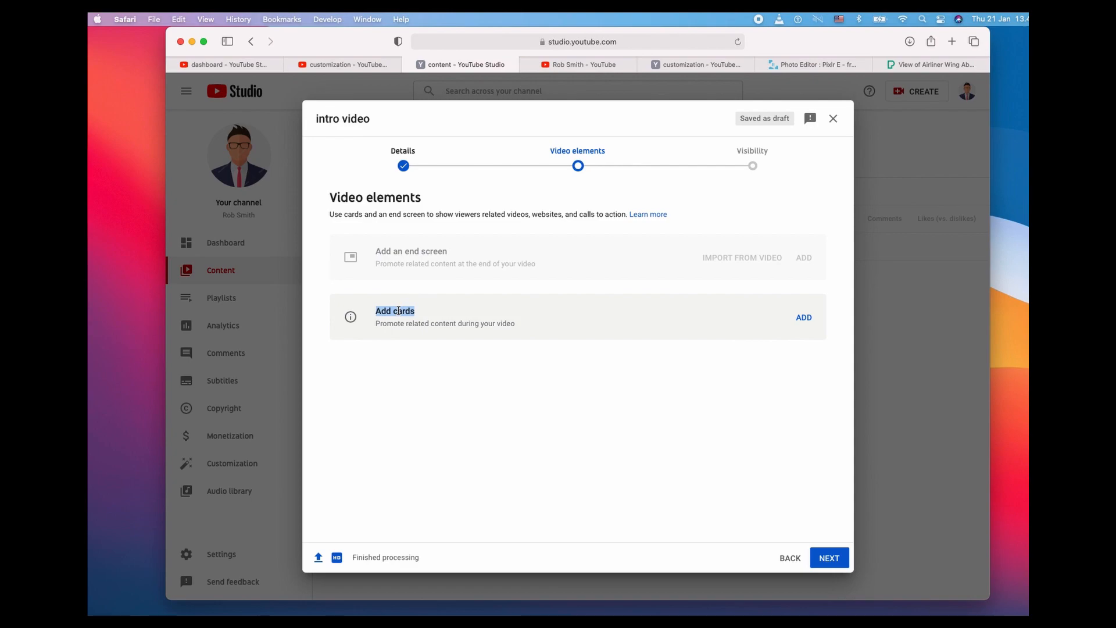
left_click(664, 303)
left_click(832, 562)
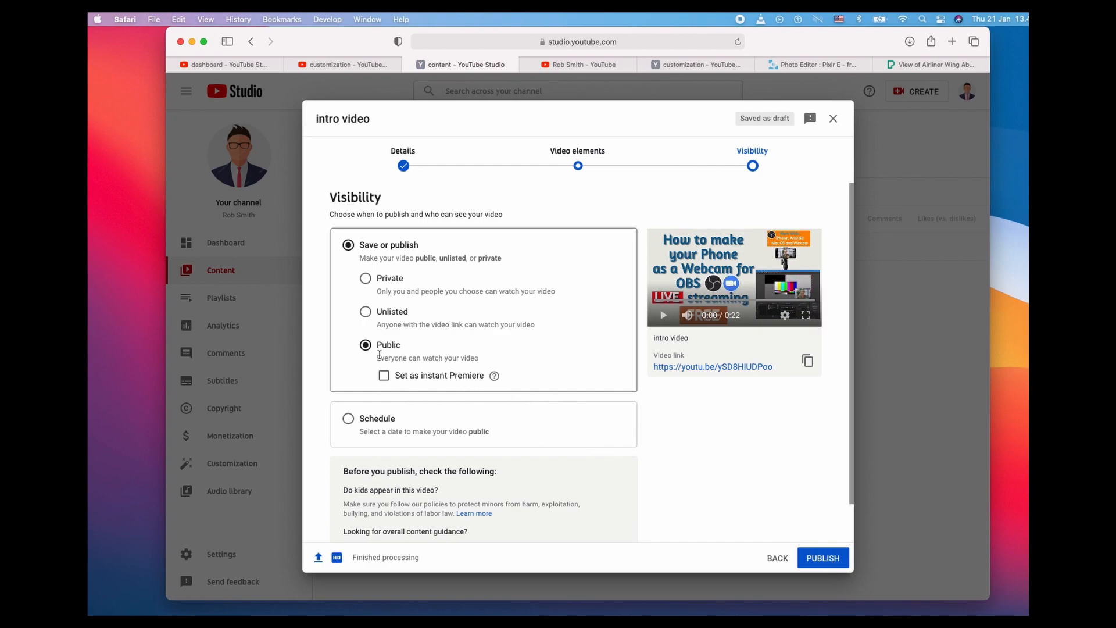
scroll(392, 382, "down", 1)
scroll(393, 383, "up", 1)
left_click(822, 557)
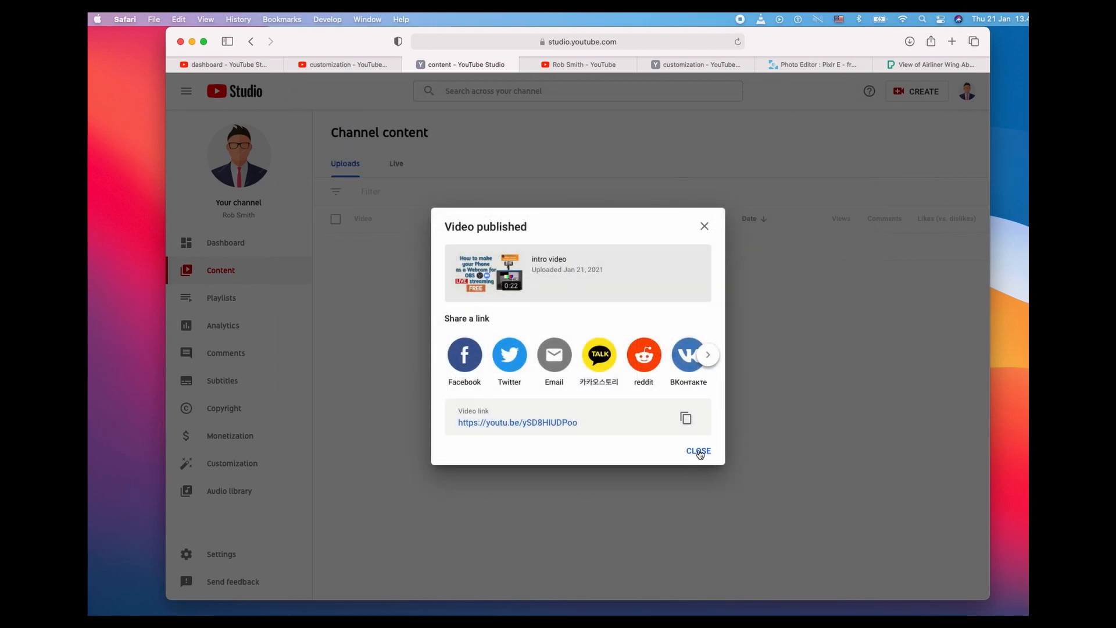
left_click(565, 429)
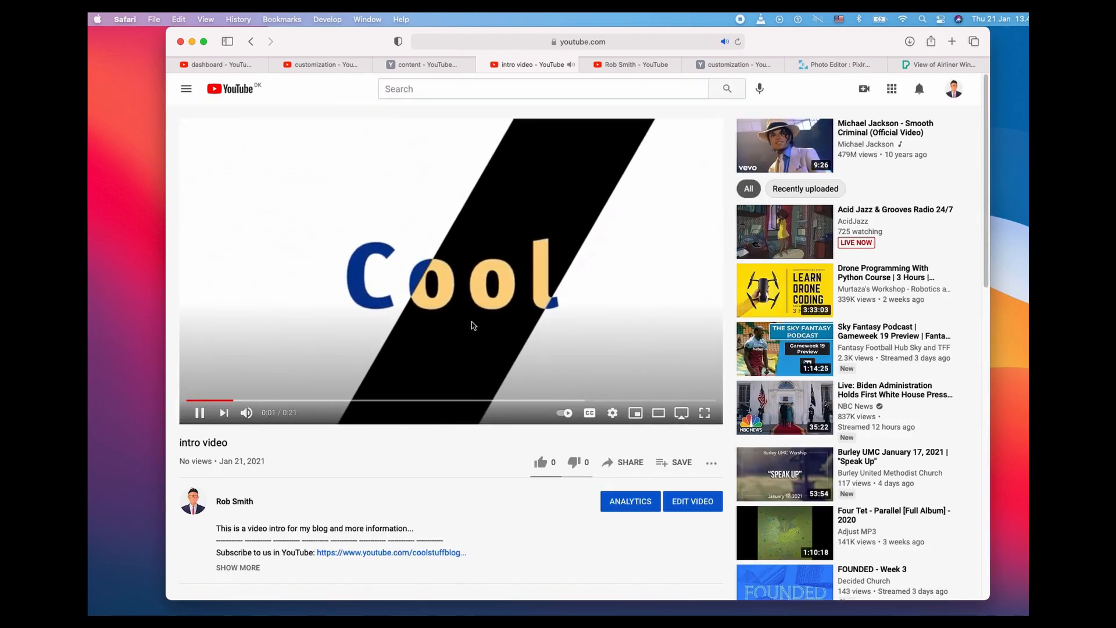
Step: Expand and collapse the intro video's description, then highlight its title 'intro video'
scroll(419, 512, "down", 3)
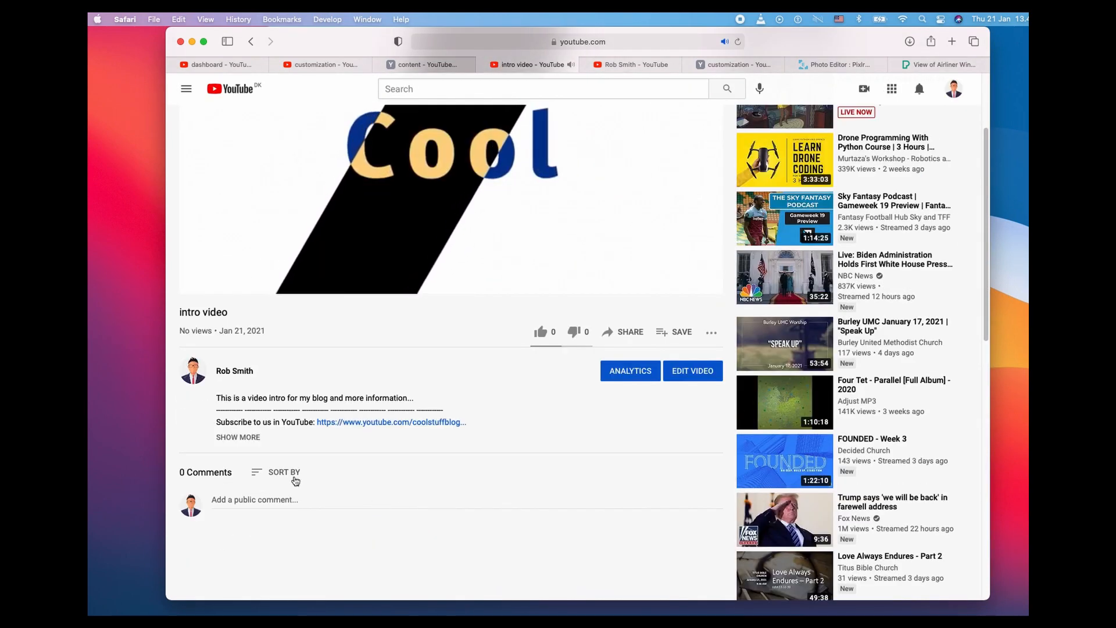
left_click(256, 438)
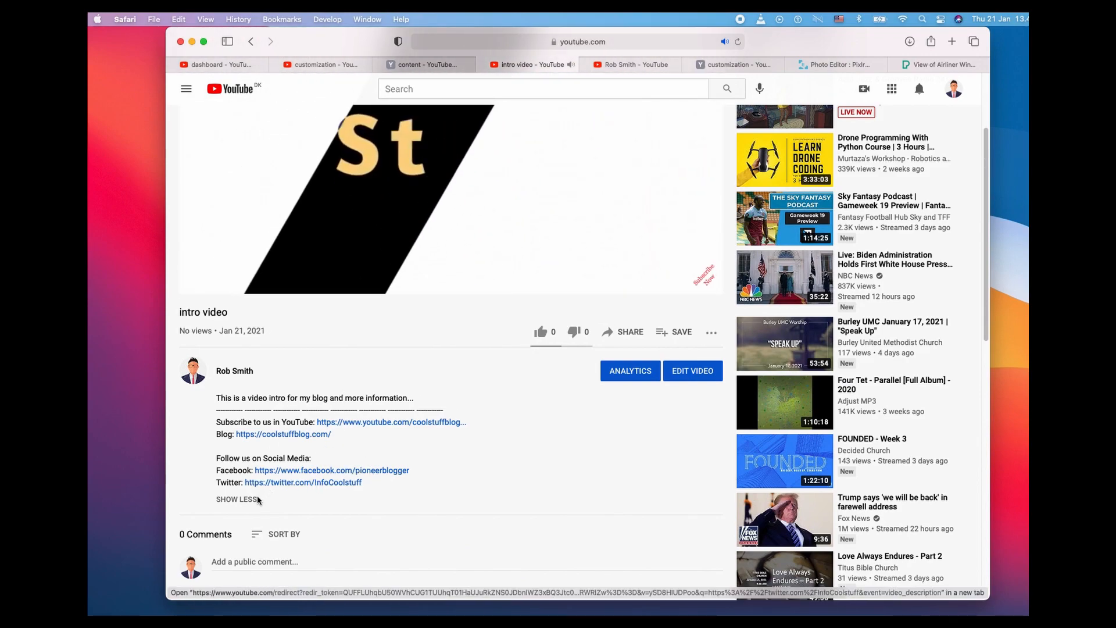
left_click(236, 498)
scroll(488, 424, "up", 3)
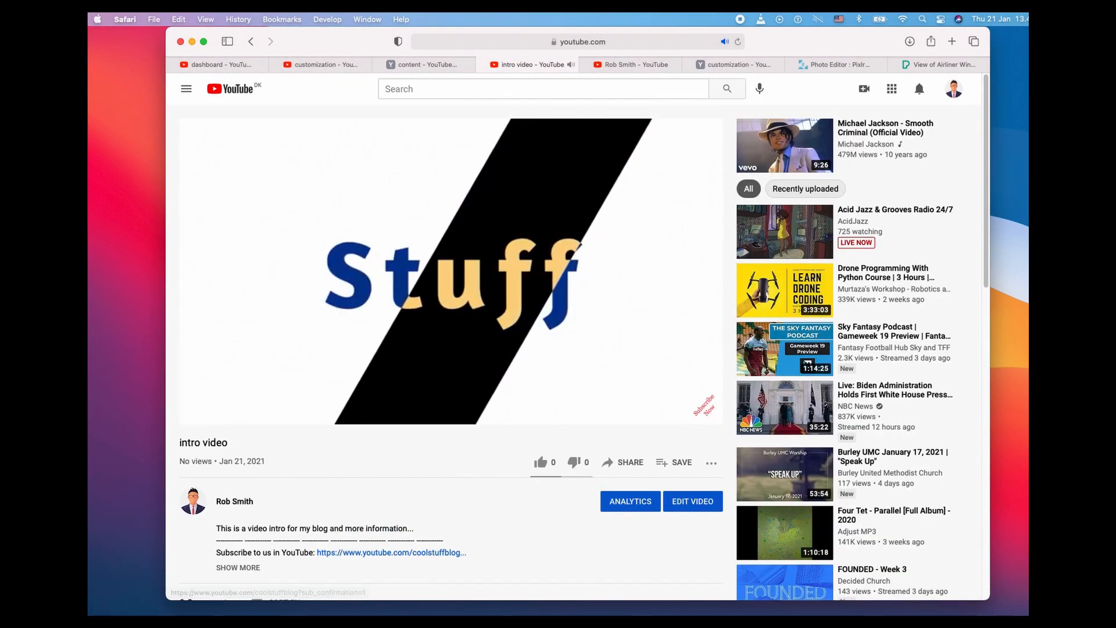
triple_click(214, 442)
left_click(312, 504)
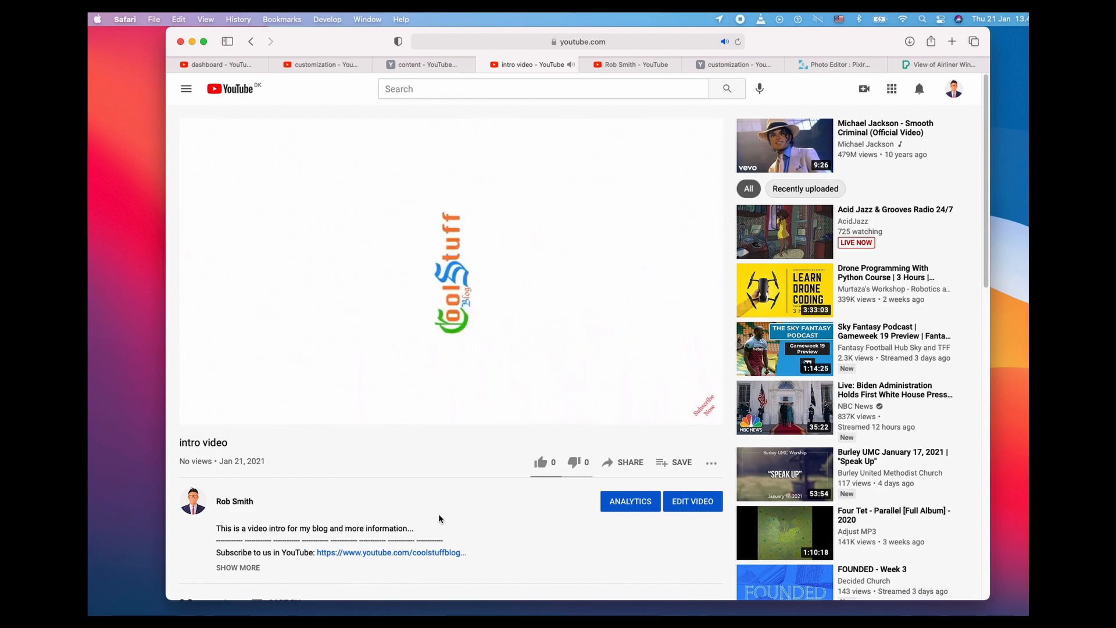
Step: Close the intro video watch page to return to YouTube Studio
scroll(439, 514, "down", 5)
scroll(439, 514, "up", 4)
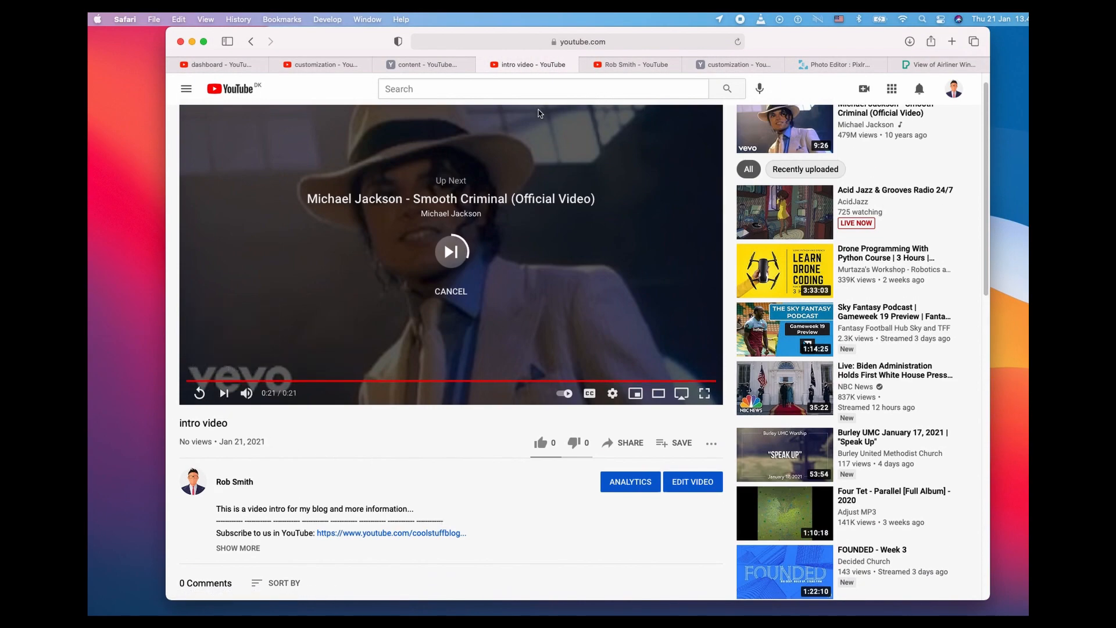
left_click(483, 64)
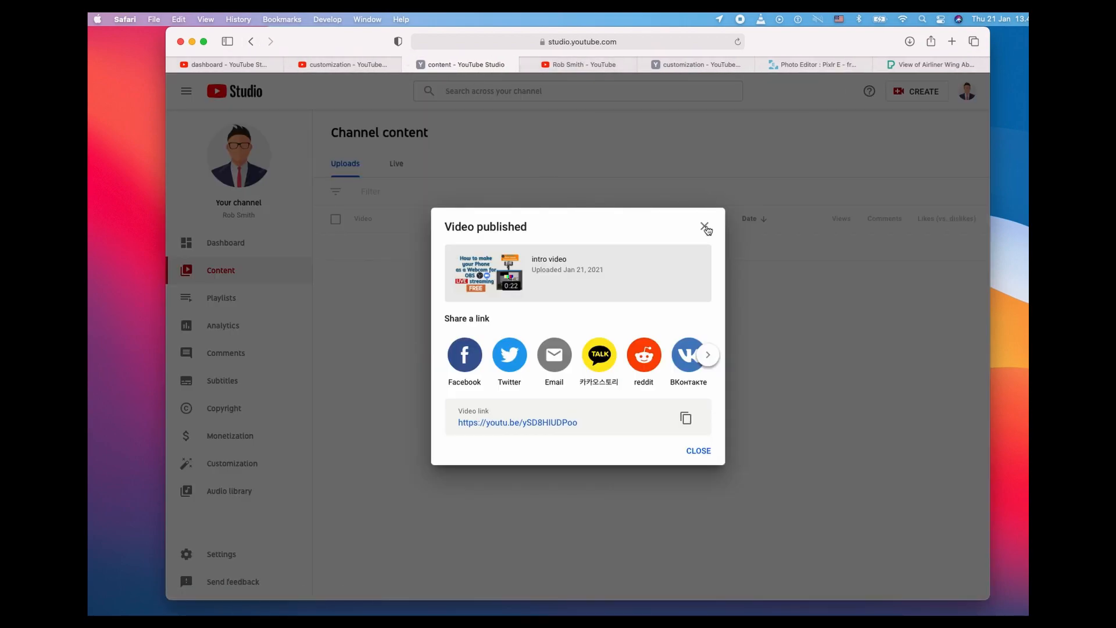
Step: Dismiss the Video published dialog and open the Channel dashboard's analytics card
left_click(704, 226)
left_click(254, 244)
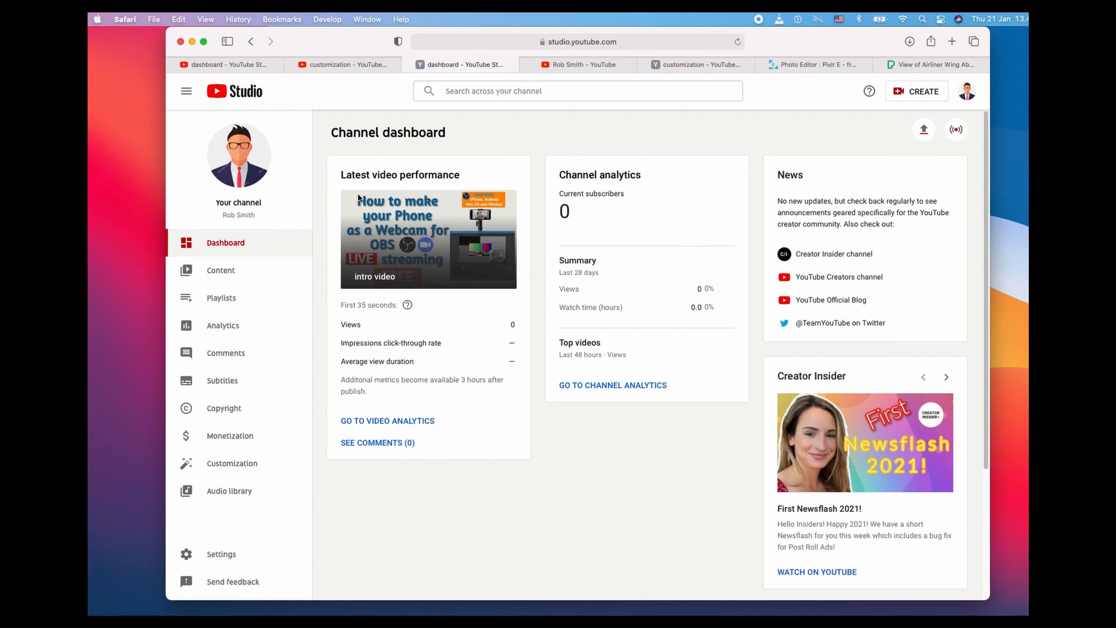
left_click_drag(562, 173, 668, 192)
left_click(667, 247)
Step: Highlight the last 28 days summary and the News section on the dashboard
left_click_drag(569, 259, 620, 275)
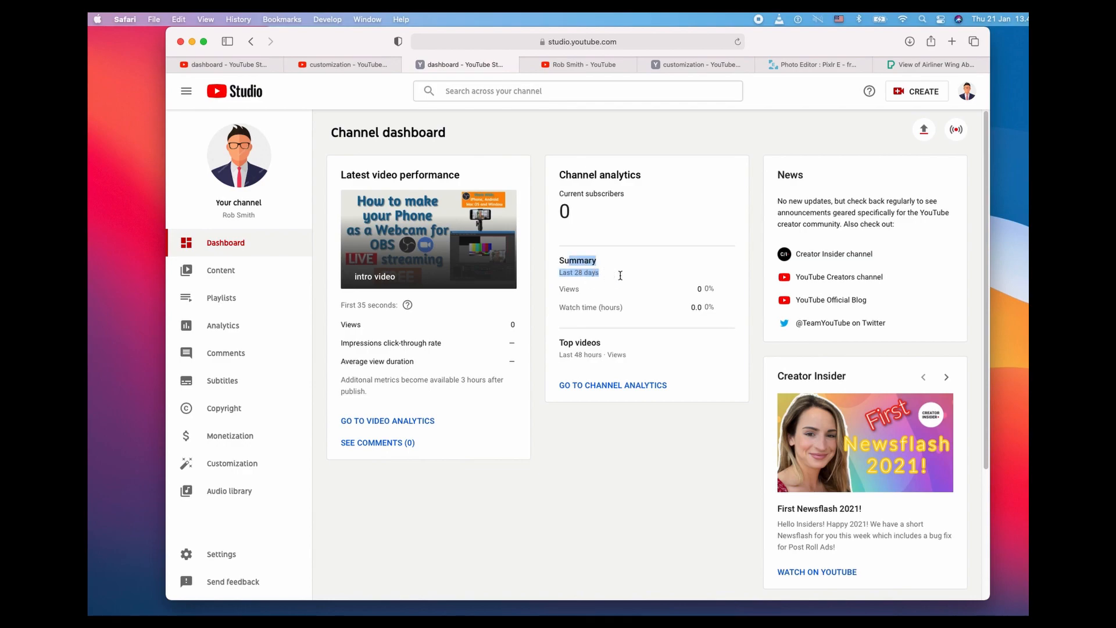
mouse_move(782, 172)
left_mouse_down()
mouse_move(892, 256)
mouse_move(912, 224)
mouse_move(774, 178)
left_mouse_up()
left_click(364, 345)
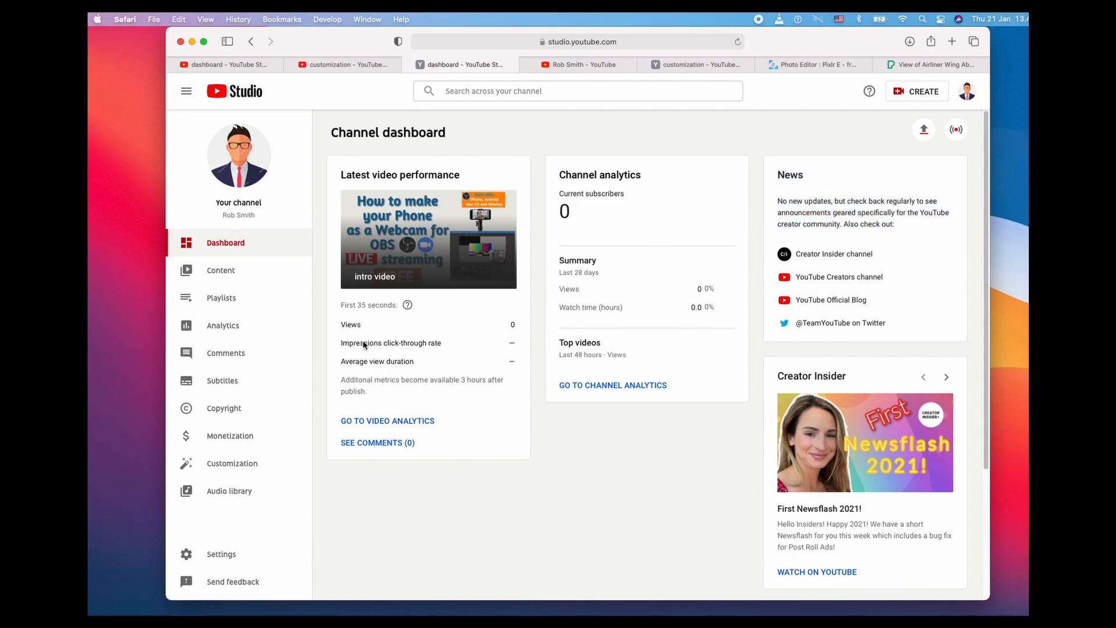